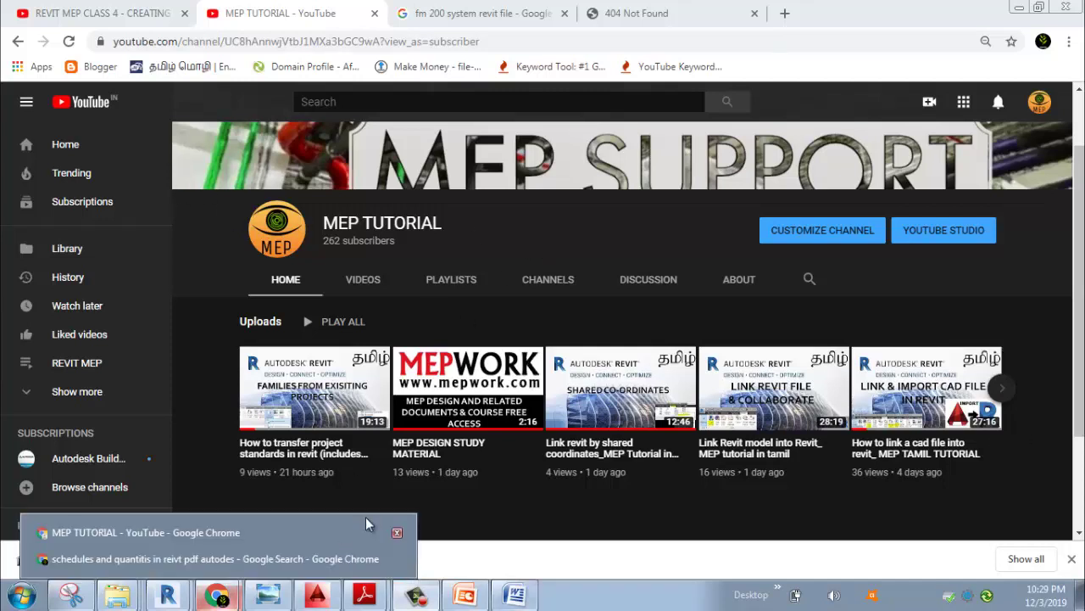
Bring the Revit window showing the Phase 1 pipe schedule to the front
mouse_move(168, 595)
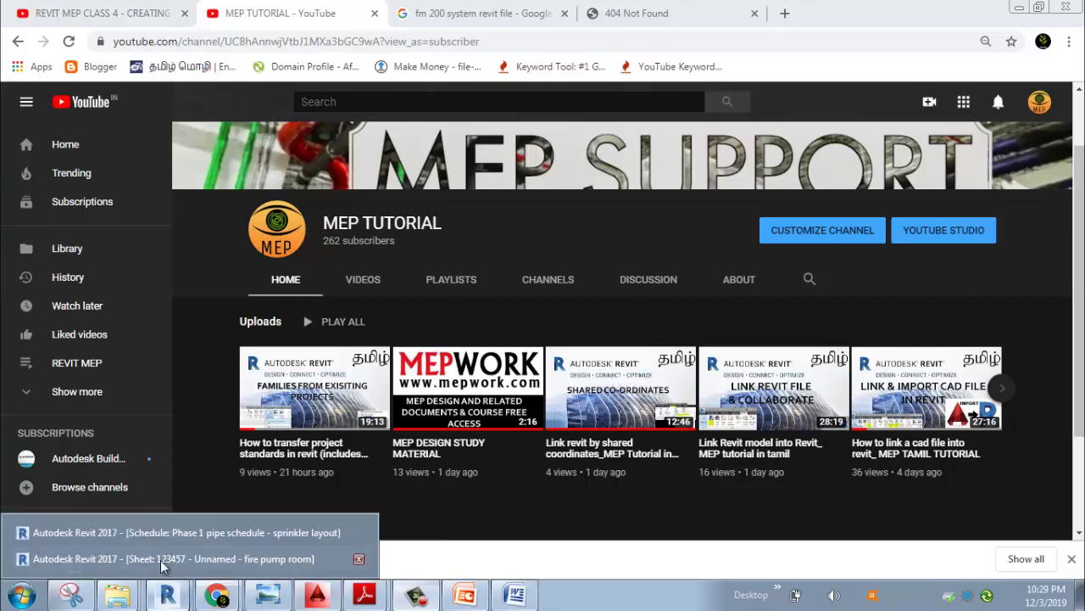
left_click(172, 532)
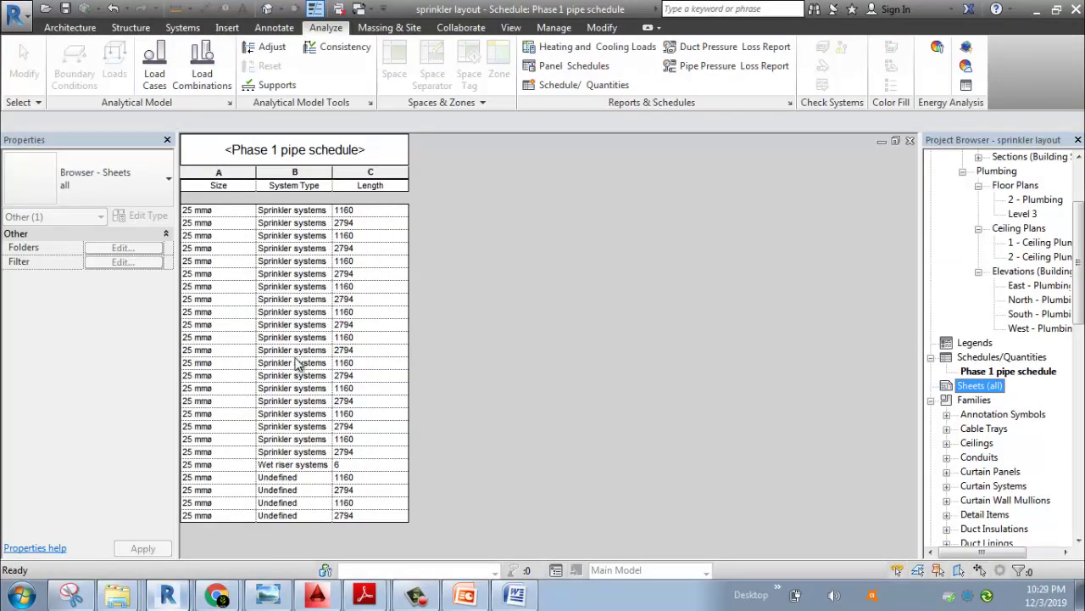
Close the Phase 1 pipe schedule view from the Project Browser, revealing the 1 - Plumbing sprinkler plan
left_click(984, 372)
right_click(984, 372)
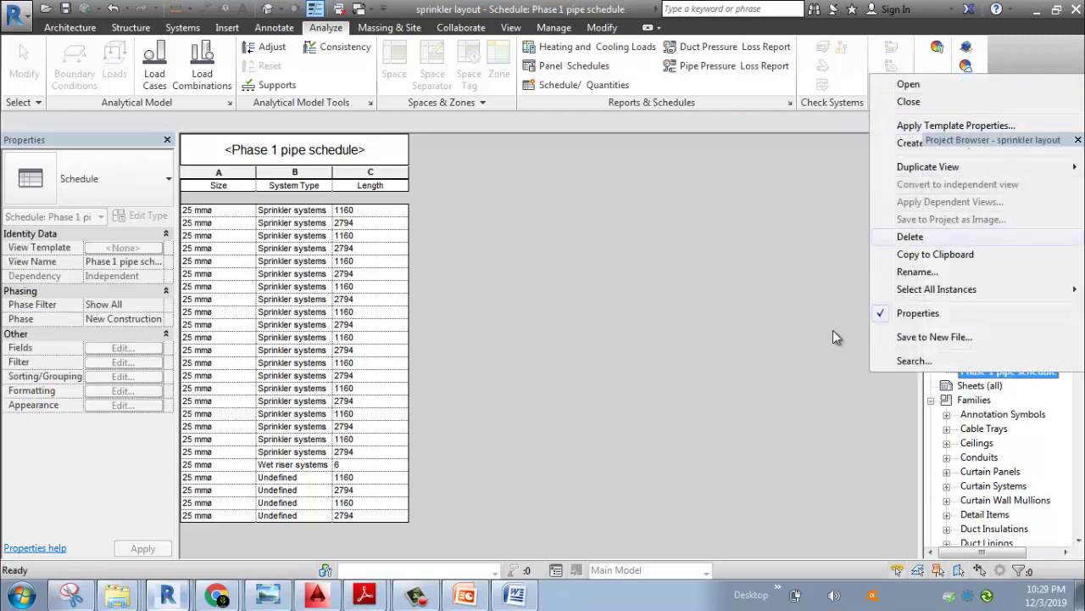
left_click(908, 101)
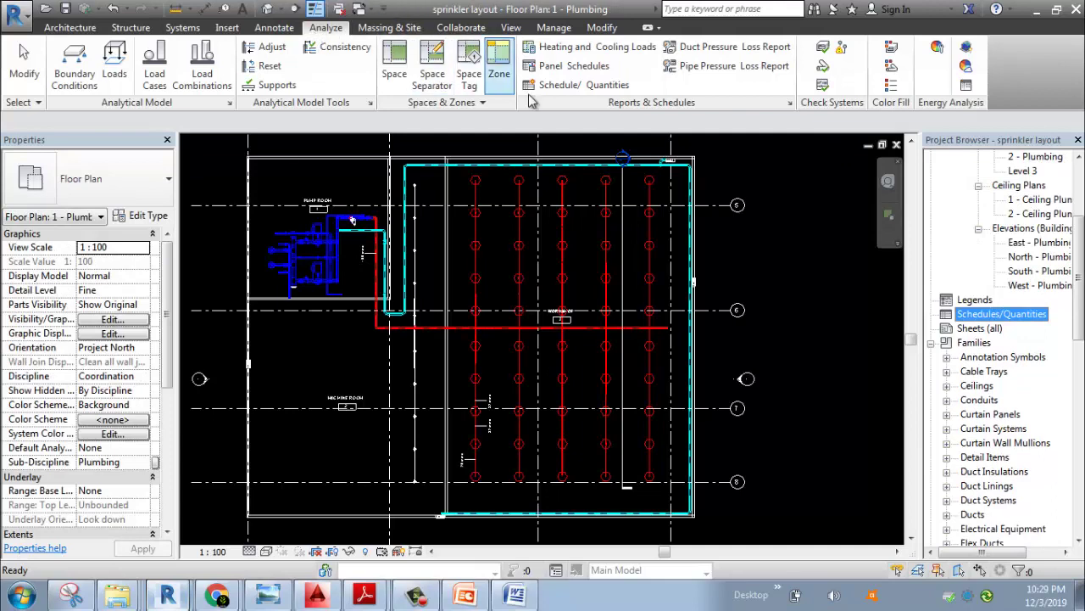
scroll(348, 247, "down", 3)
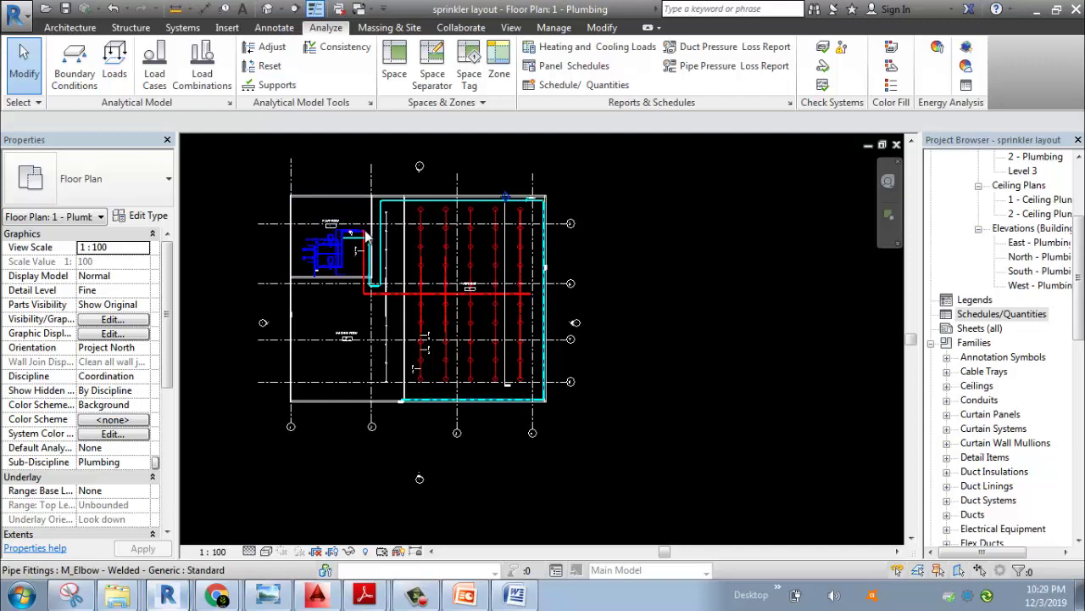
scroll(363, 234, "up", 2)
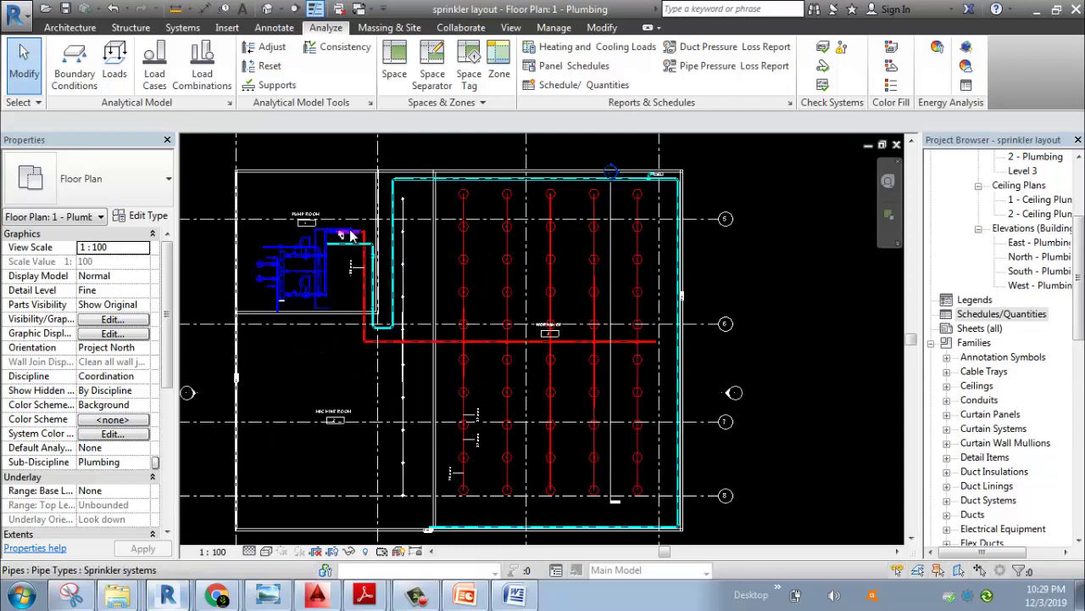
scroll(352, 235, "down", 3)
scroll(380, 291, "up", 1)
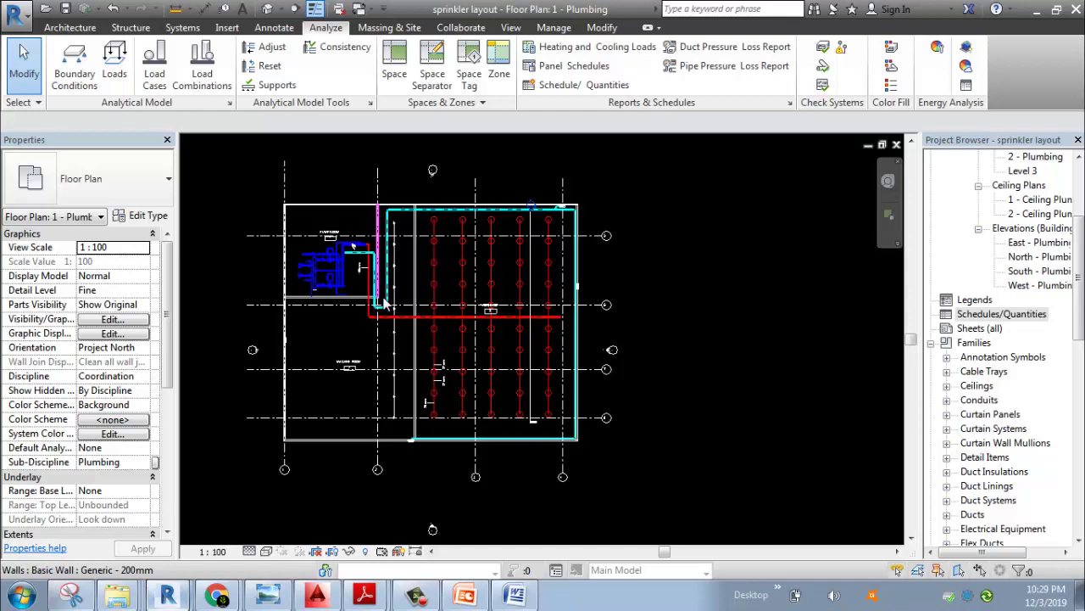
Return to Chrome's MEP TUTORIAL YouTube channel tab
mouse_move(222, 593)
left_click(225, 560)
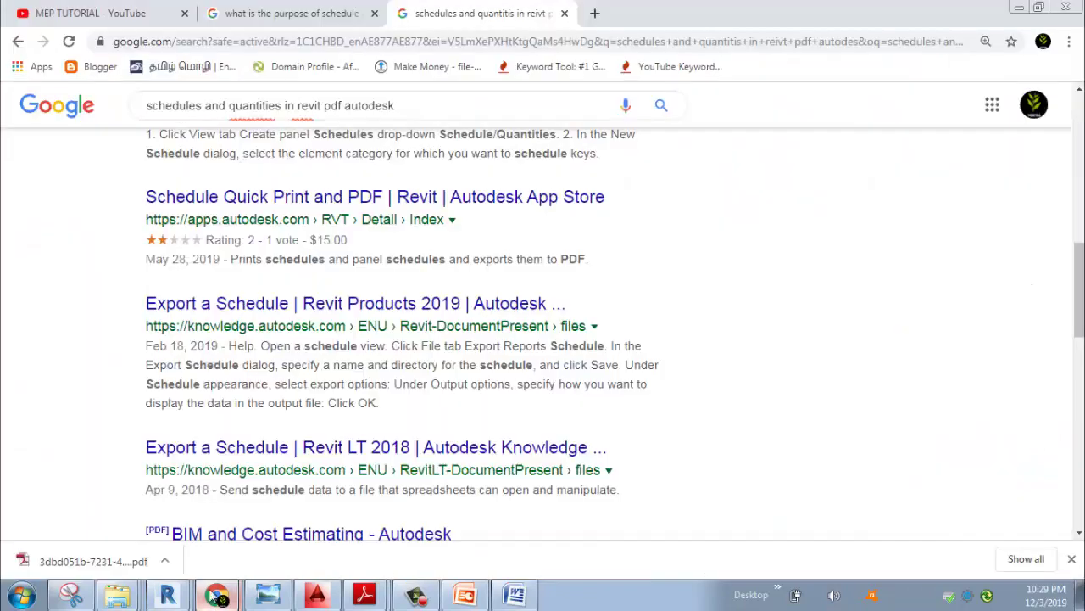
left_click(137, 20)
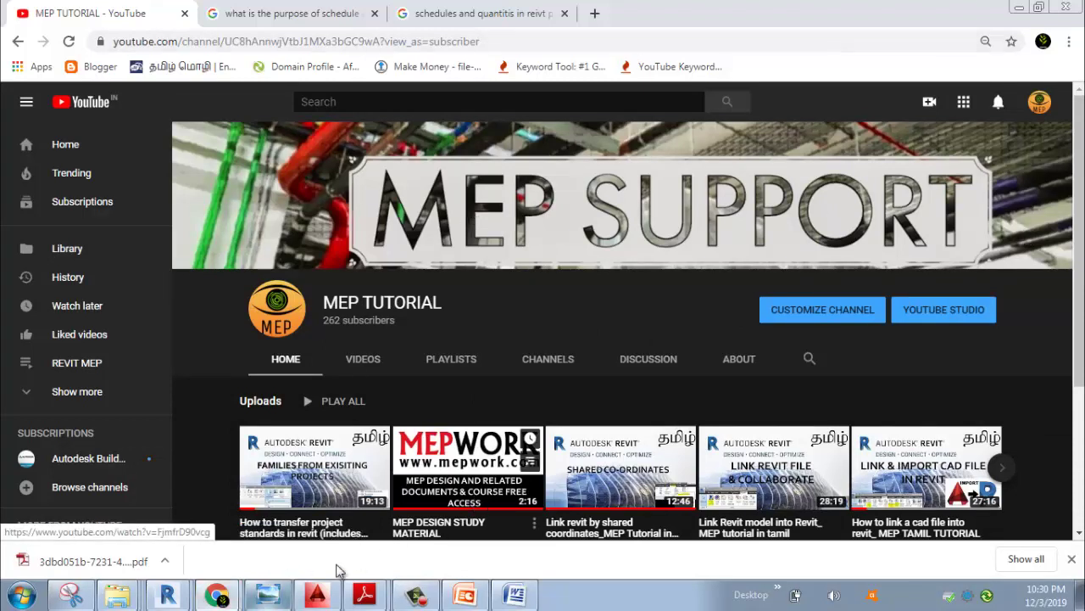
Open the Schedules and Quantities tutorial PDF and read down to page 2's Step 1 and Step 2
mouse_move(364, 593)
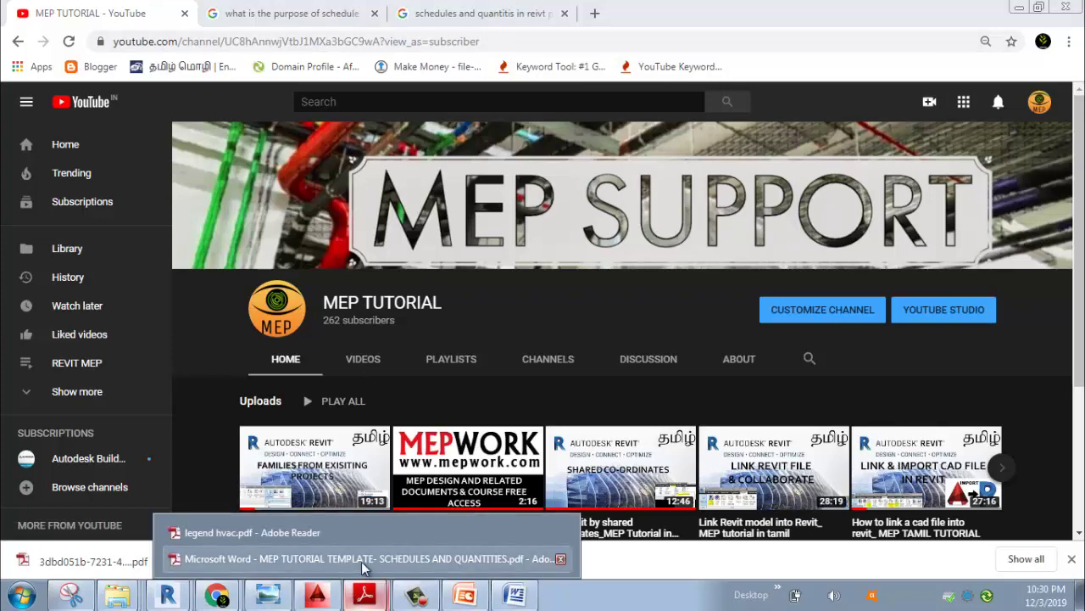
left_click(363, 560)
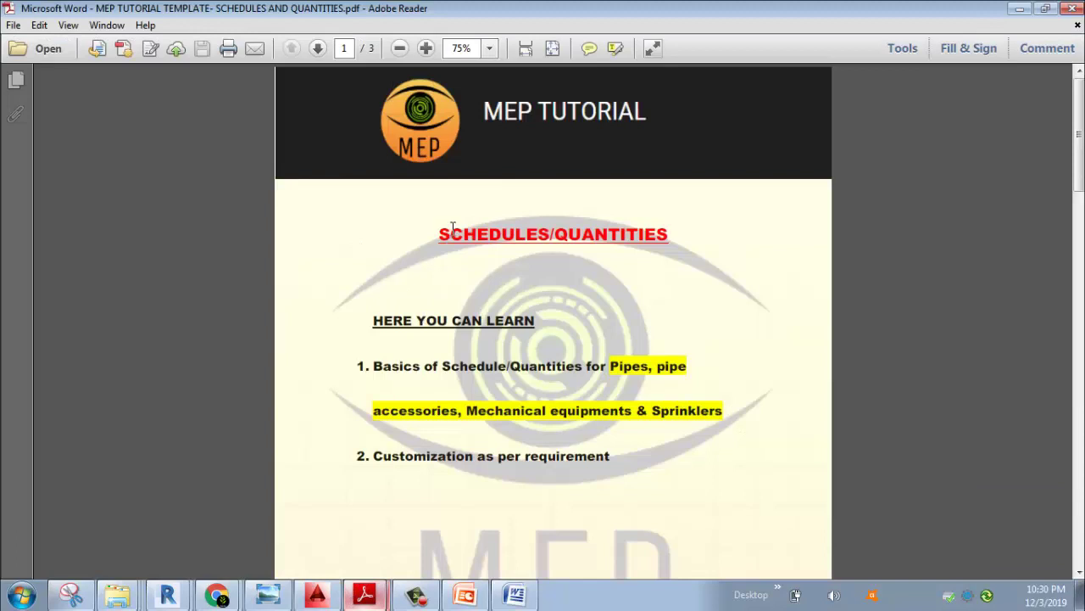
scroll(456, 348, "down", 1)
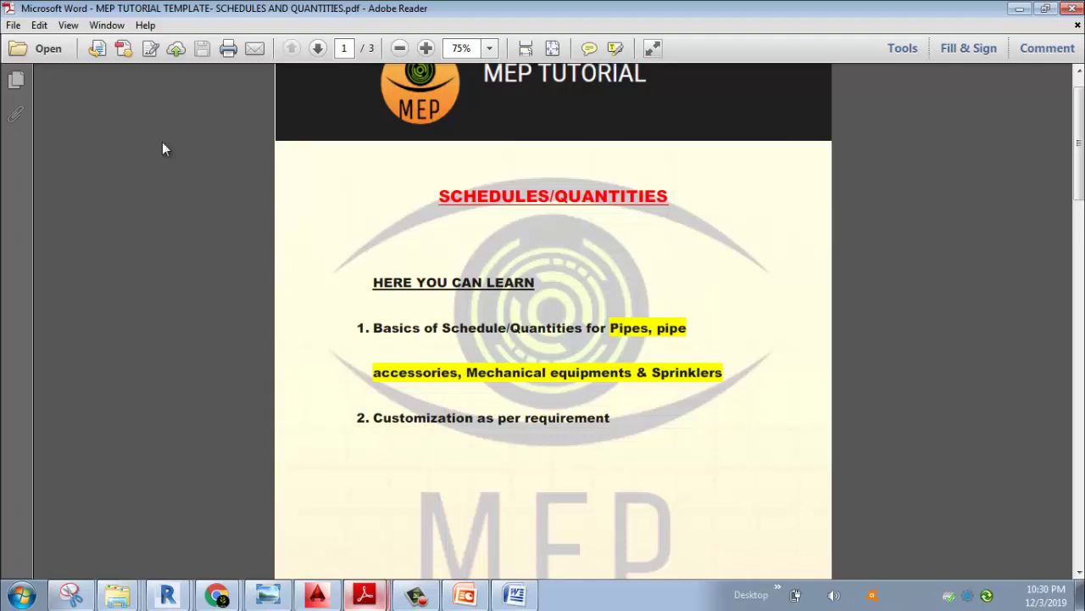
scroll(357, 230, "down", 3)
scroll(368, 266, "down", 1)
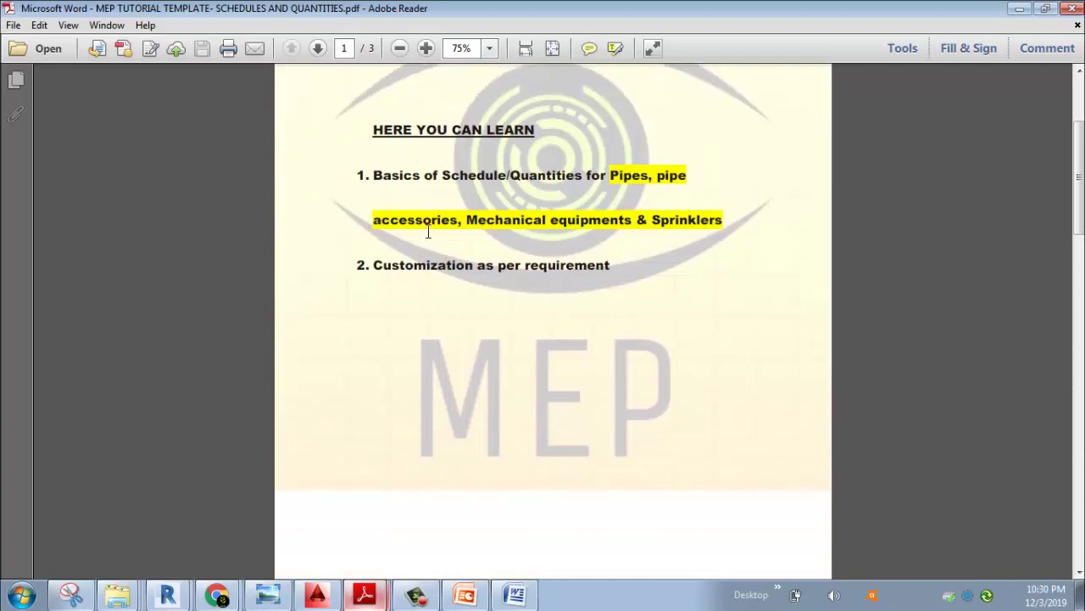
scroll(428, 232, "up", 1)
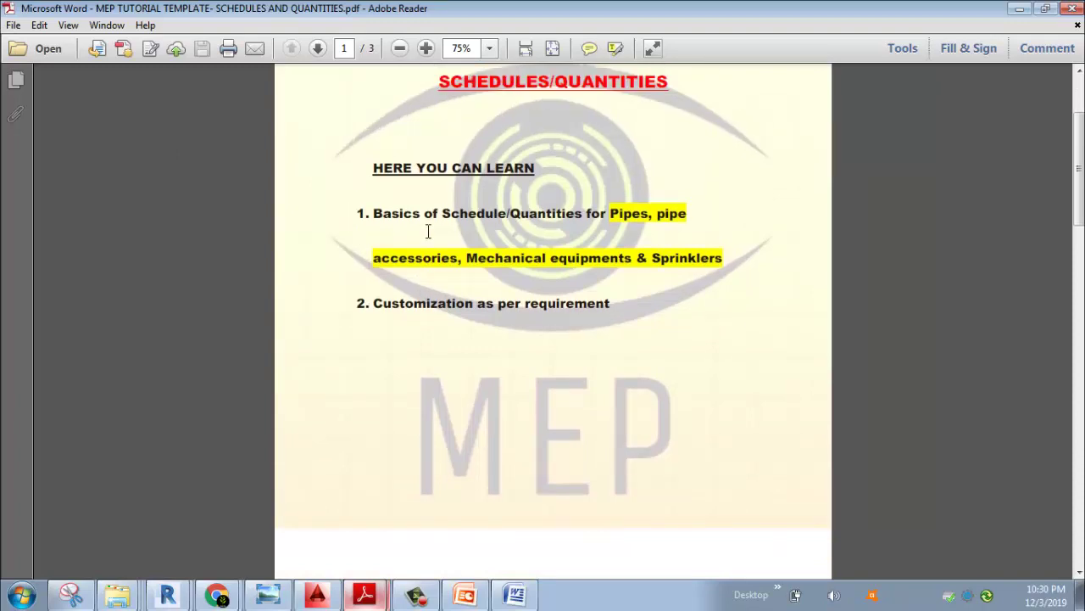
scroll(429, 232, "down", 12)
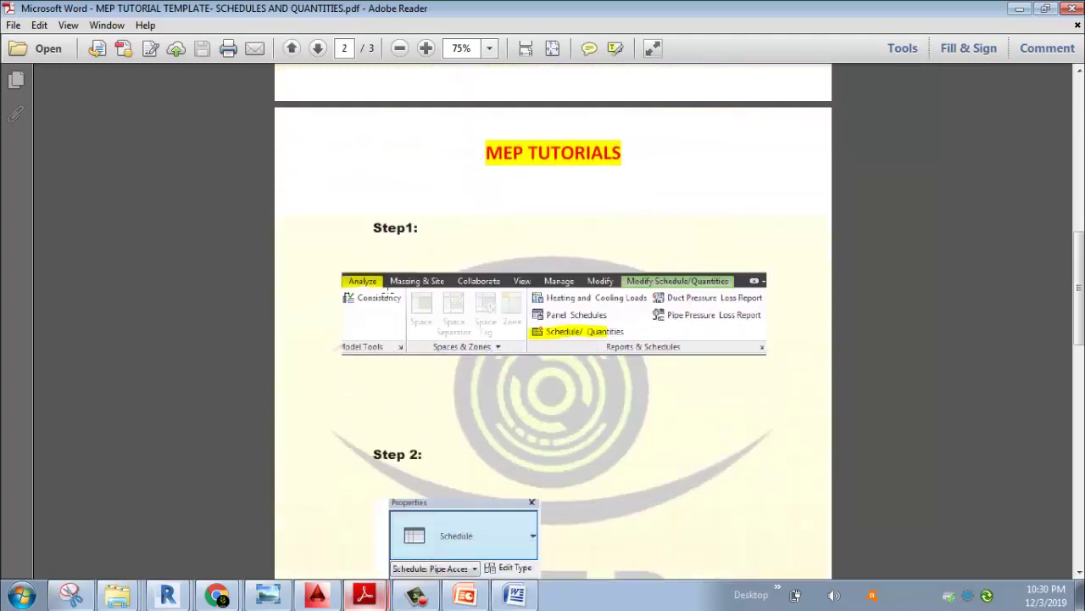
scroll(365, 295, "down", 1)
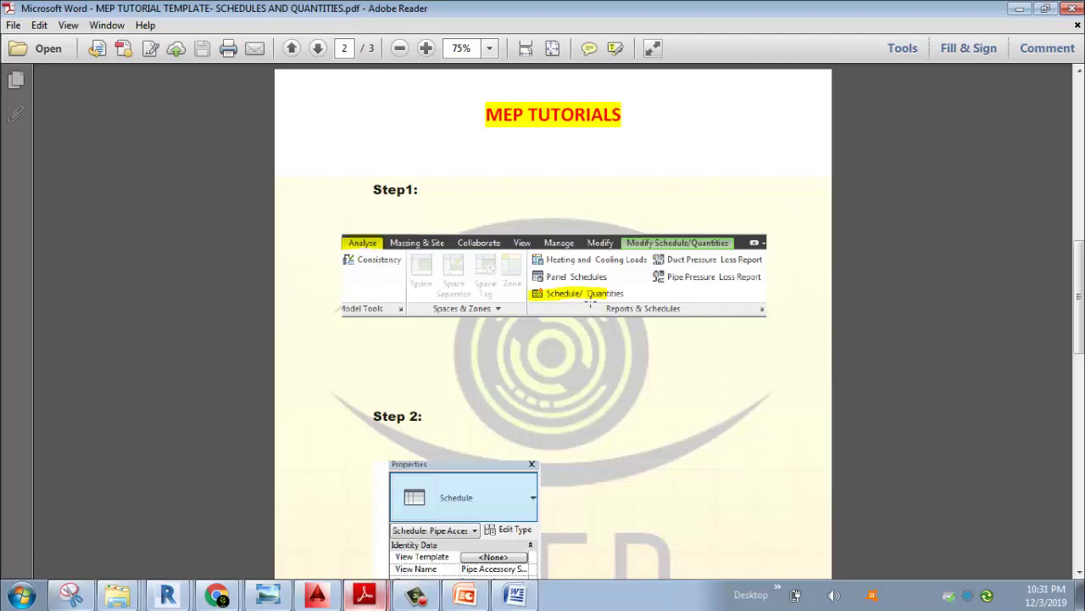
scroll(590, 306, "down", 1)
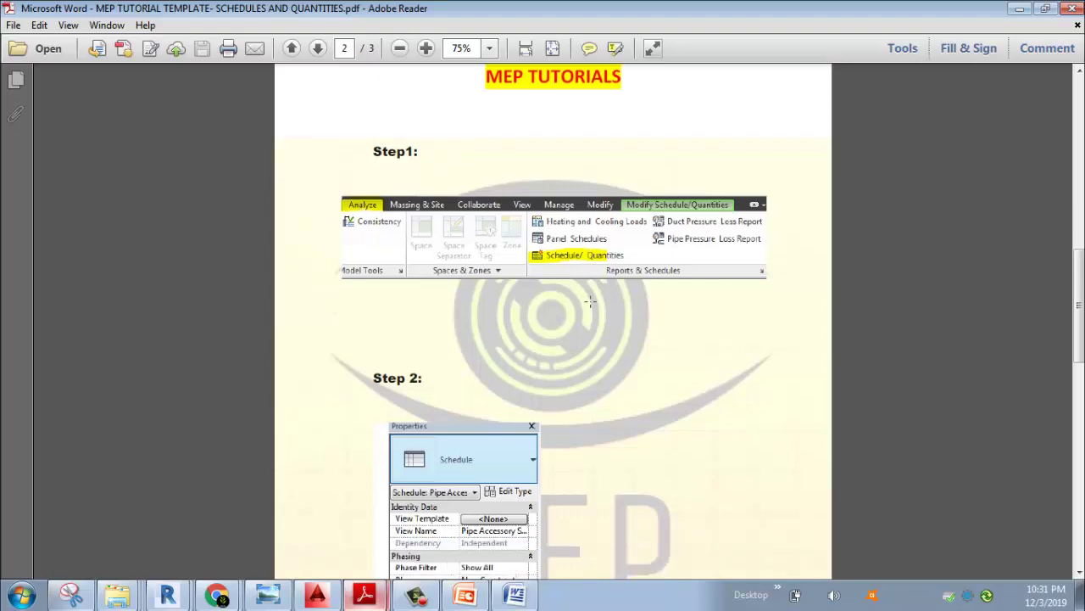
Switch Revit to the sprinkler Floor Plan: 1 - Plumbing window
left_click(166, 598)
left_click(152, 561)
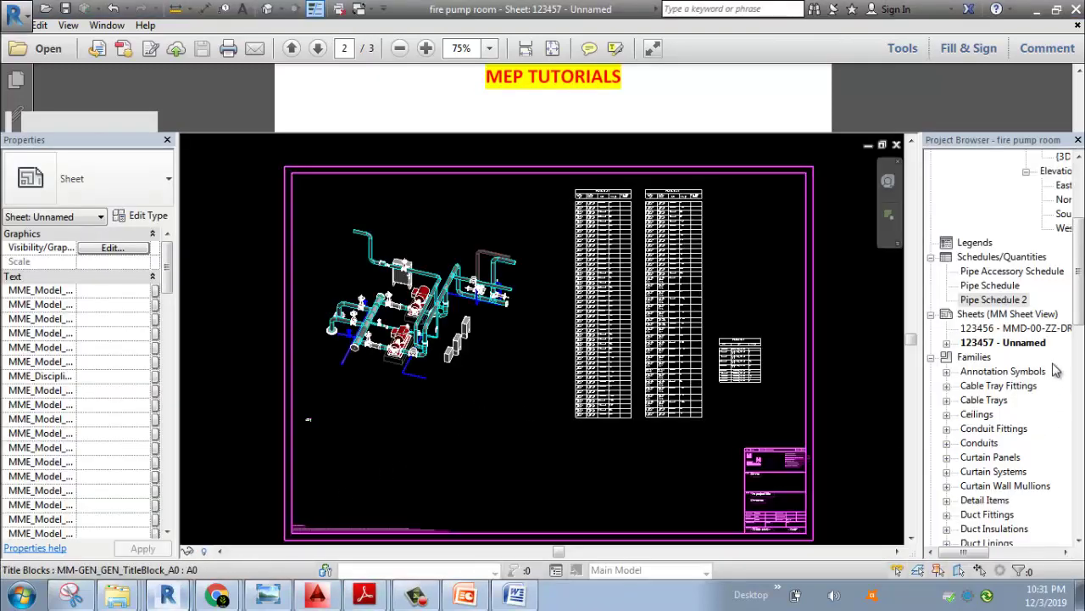
scroll(866, 291, "up", 2)
left_click(167, 597)
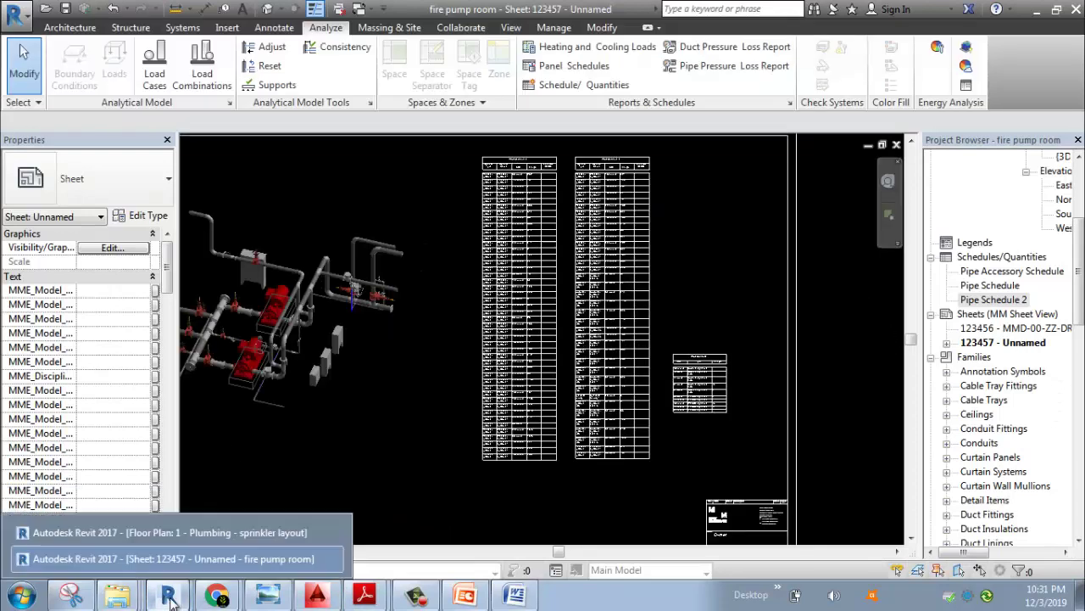
left_click(176, 531)
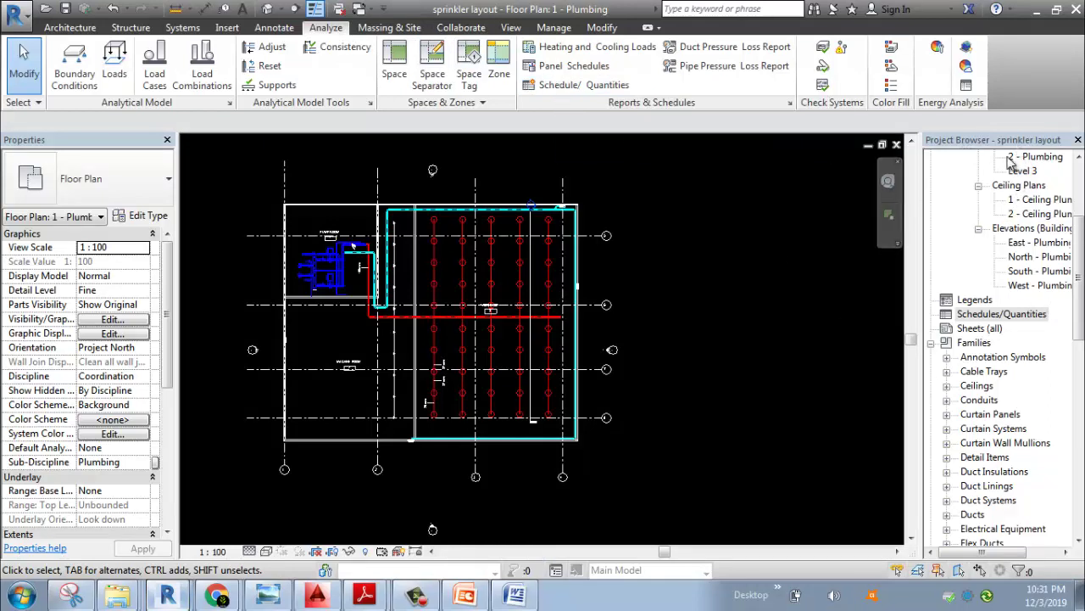
Bring up the new-schedule options on Schedules/Quantities in the Project Browser
left_click(999, 314)
scroll(981, 264, "down", 2)
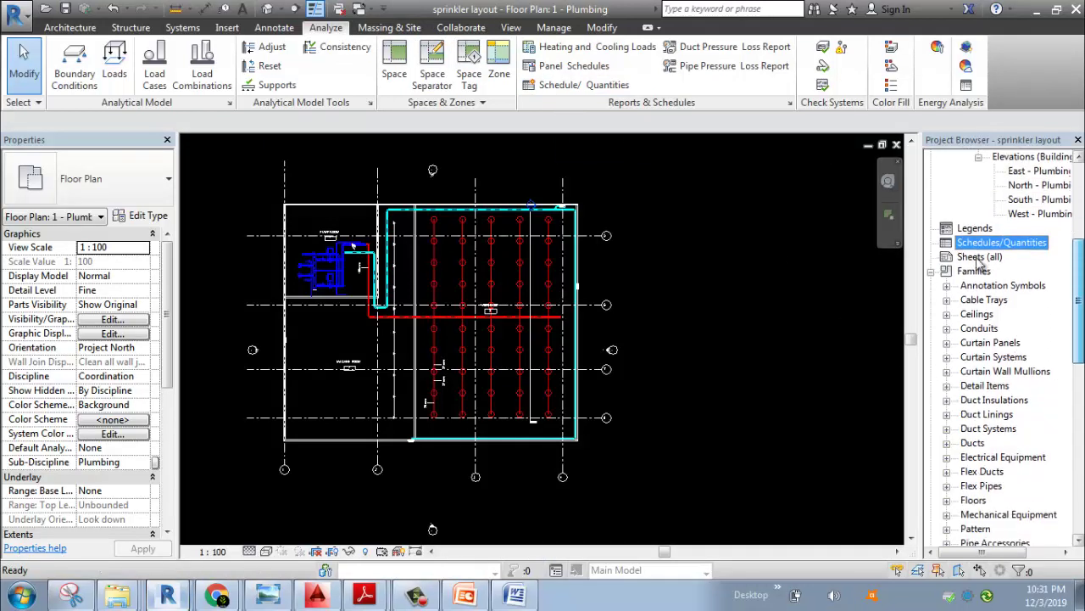
right_click(970, 247)
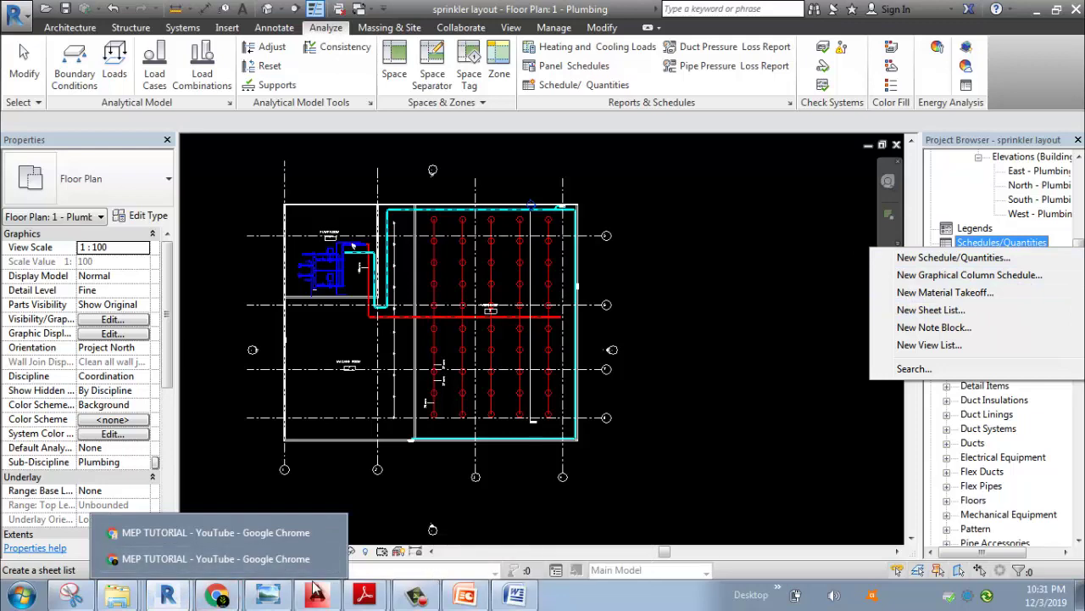
Return to the tutorial PDF and scroll to page 3's Step 3 sheet with placed schedules
mouse_move(380, 599)
left_click(373, 558)
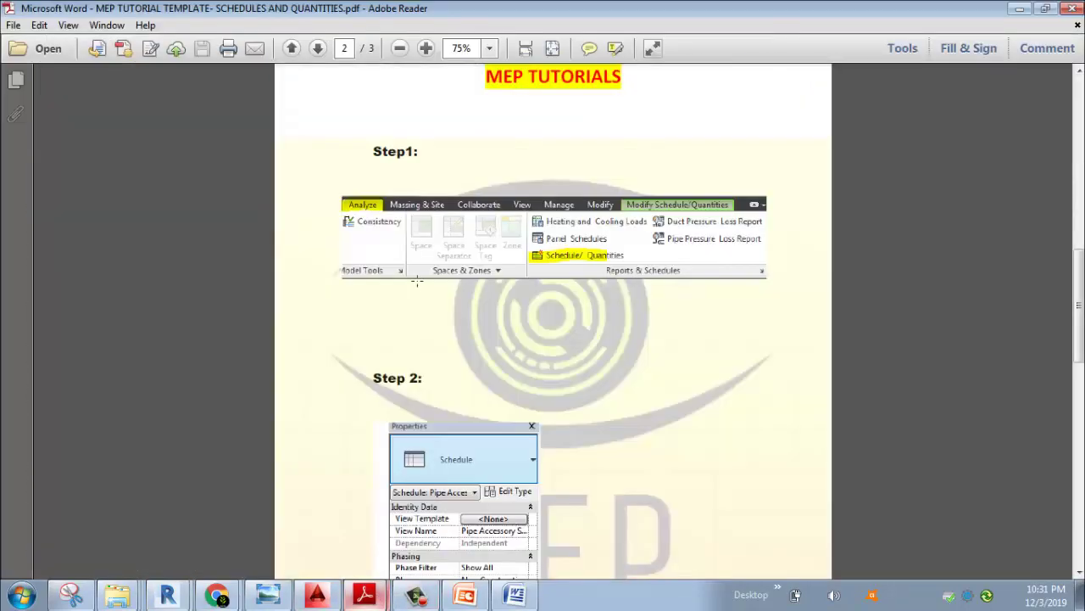
scroll(415, 282, "down", 5)
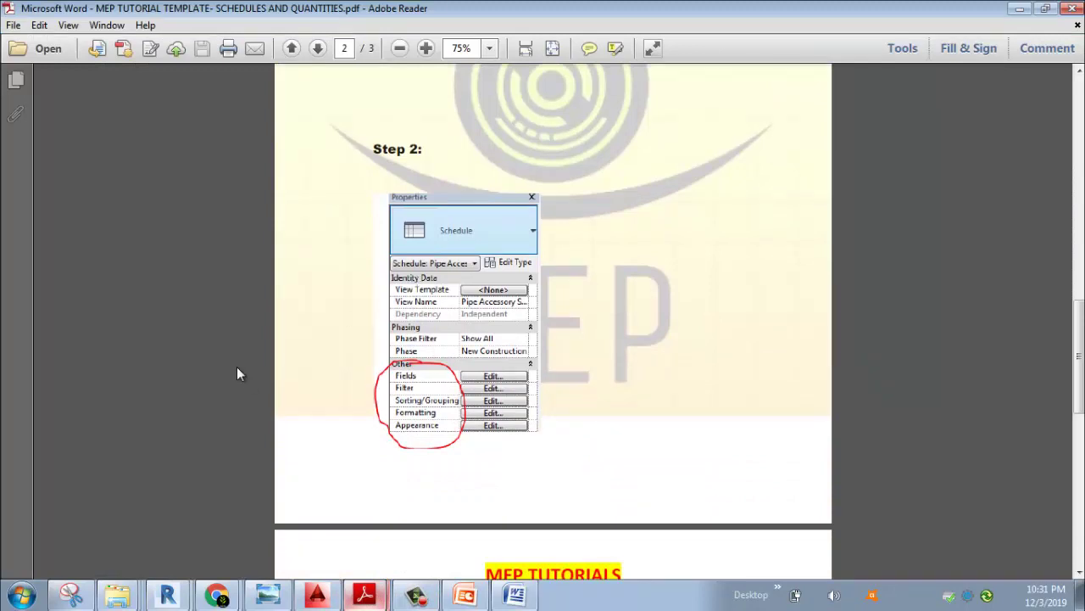
scroll(416, 343, "down", 1)
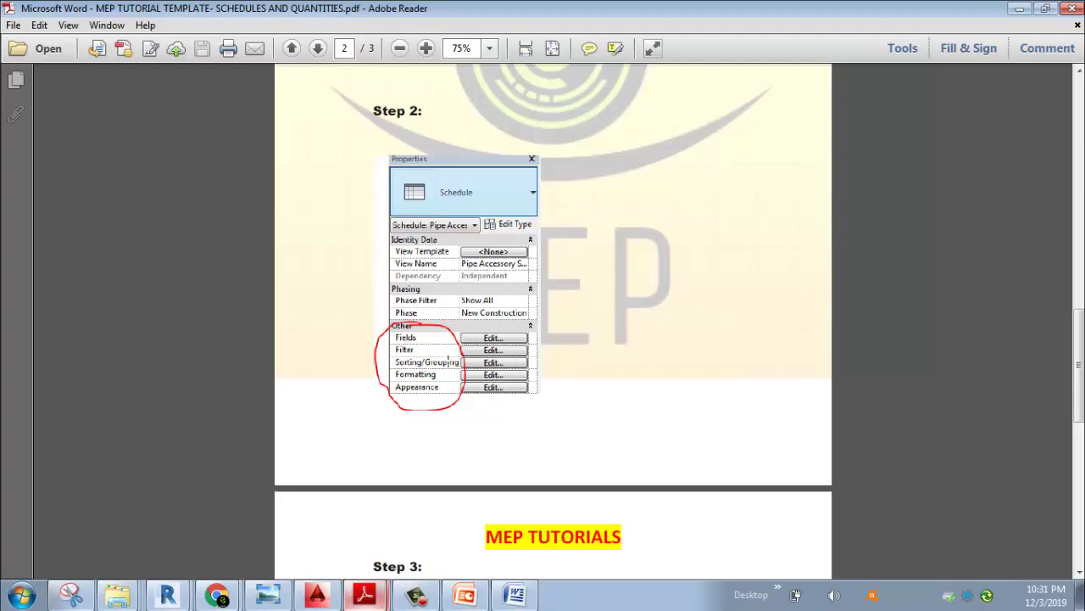
scroll(449, 360, "down", 10)
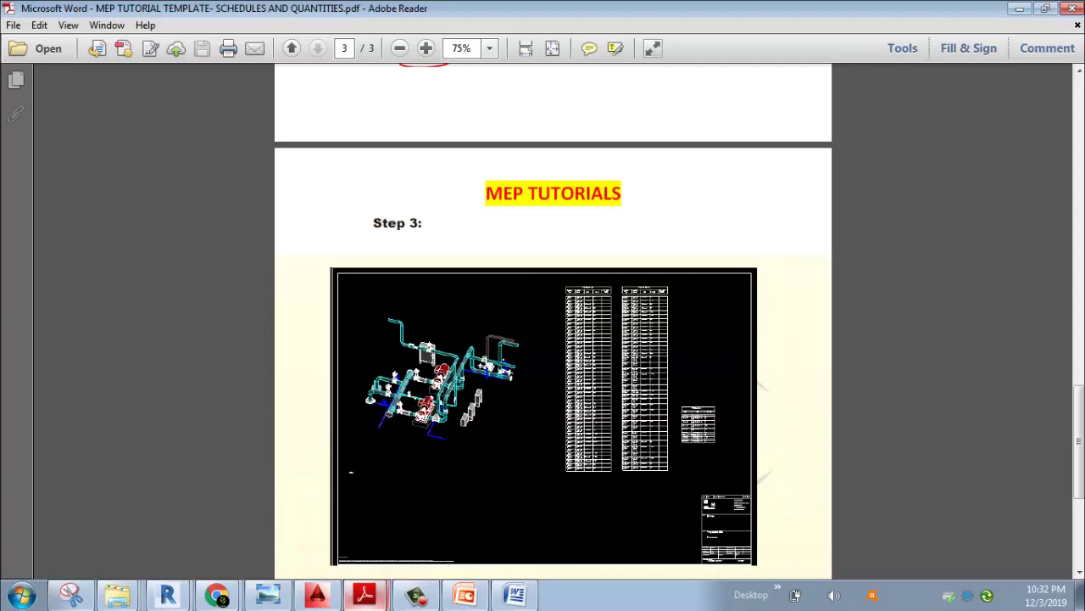
Back in Revit, create new sheet A101 with the A1 metric titleblock
mouse_move(167, 584)
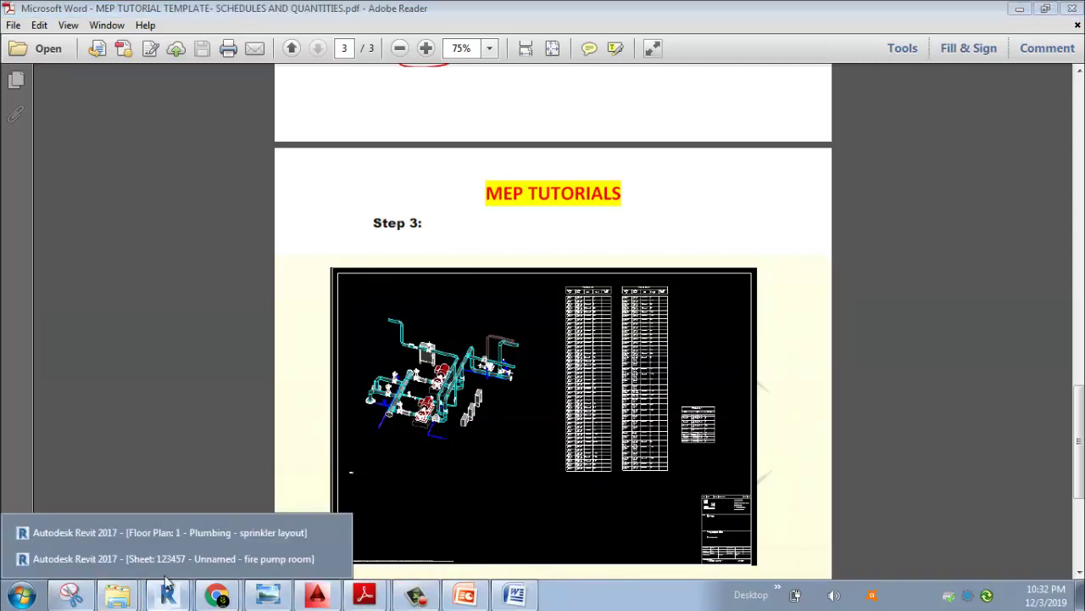
left_click(185, 539)
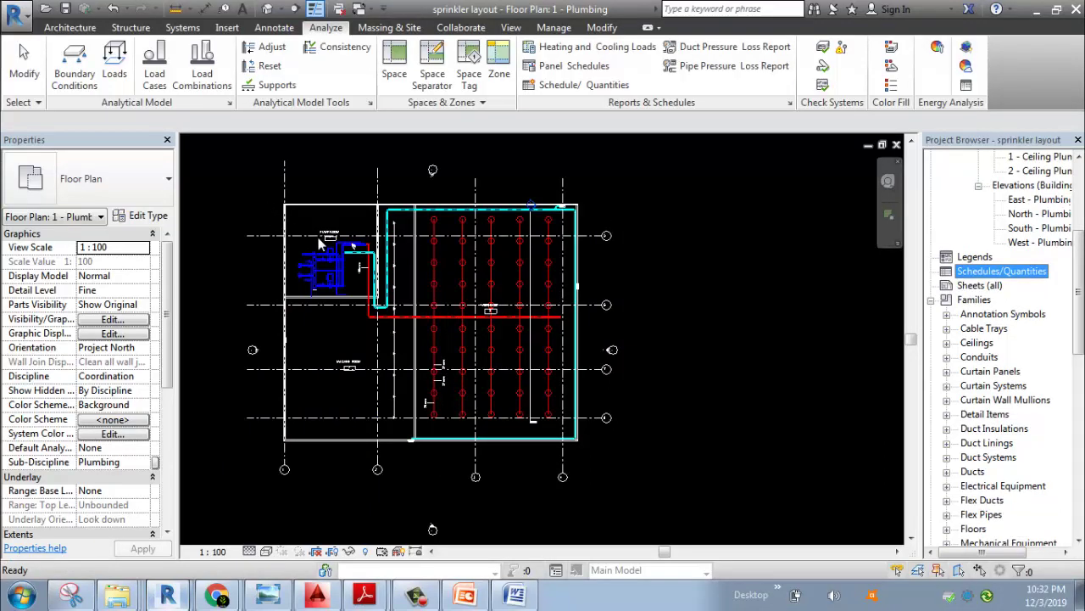
left_click(961, 288)
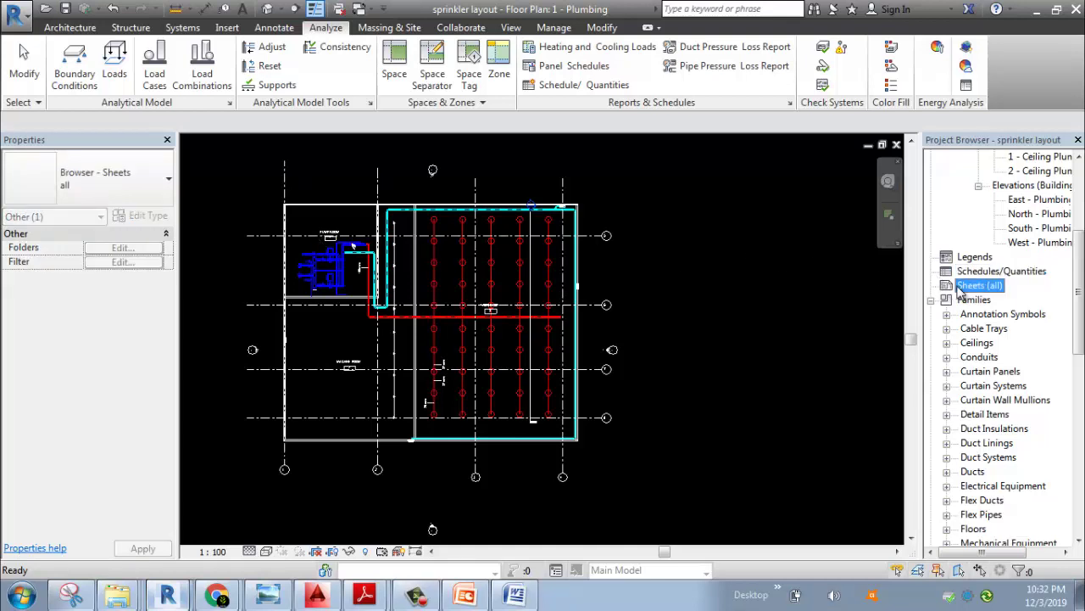
right_click(977, 292)
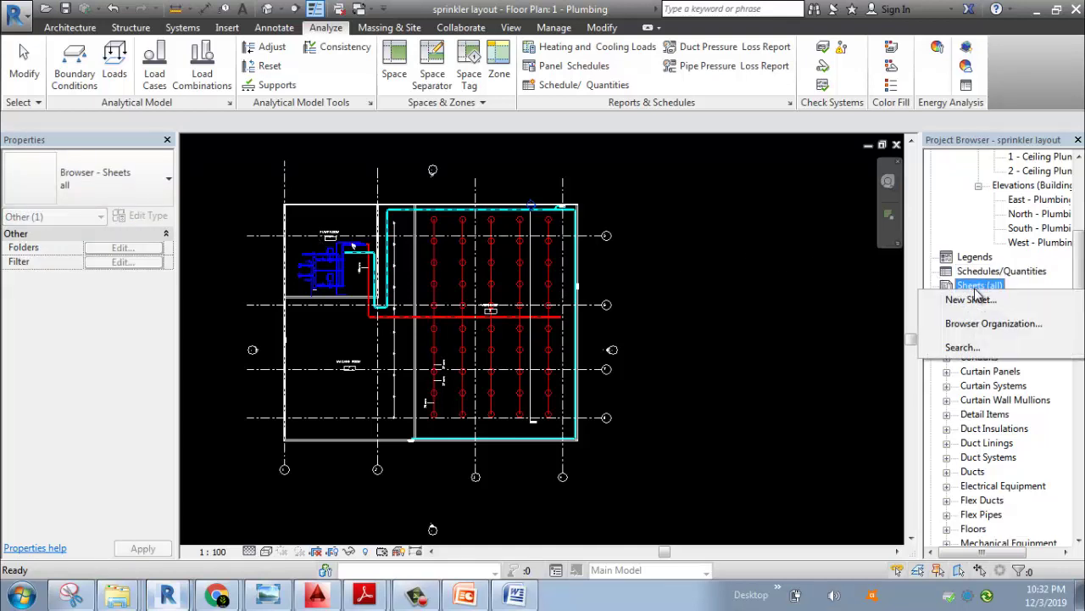
left_click(971, 299)
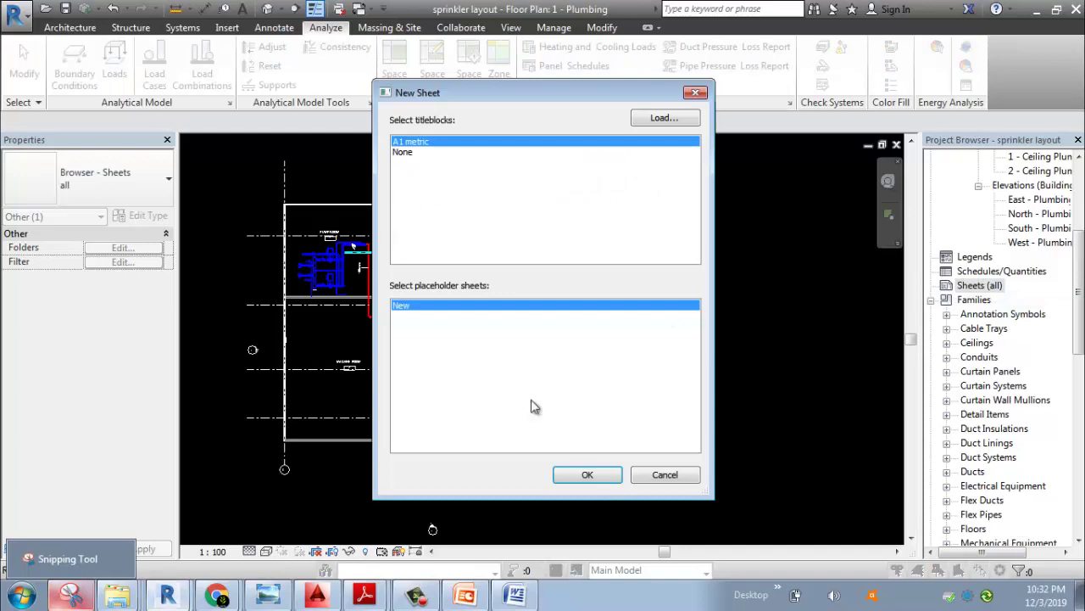
left_click(587, 474)
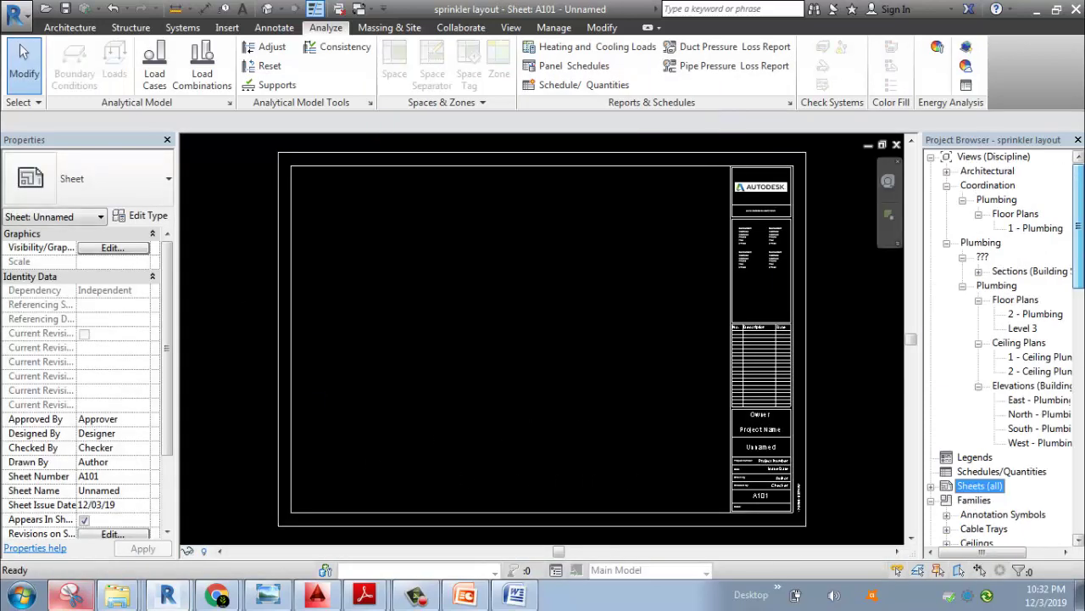
Place the 1 - Plumbing floor plan on sheet A101 and move the viewport lower within the border
left_click(1014, 229)
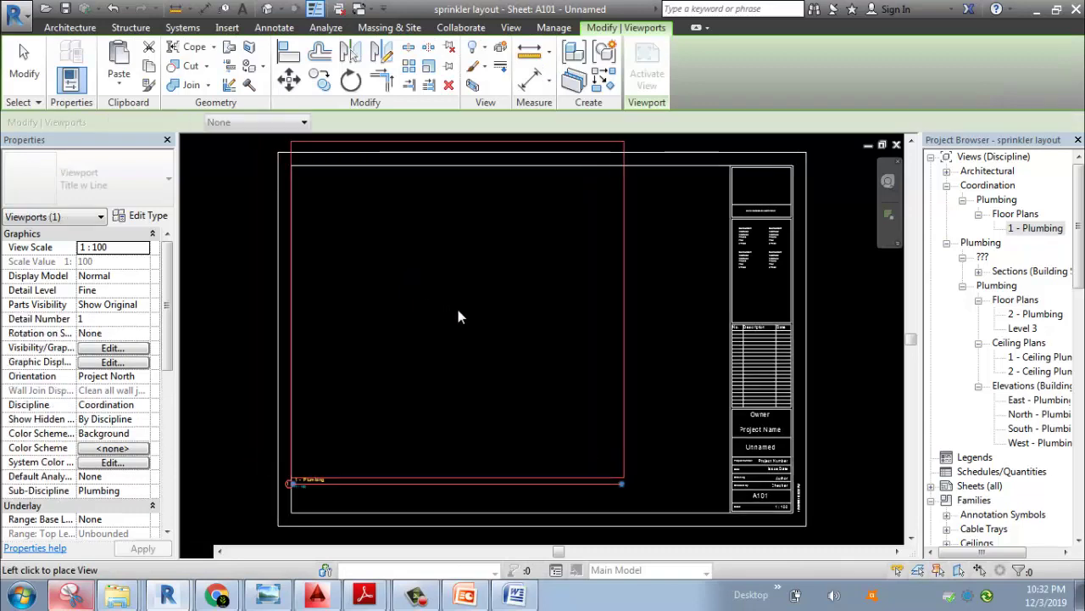
left_click(473, 336)
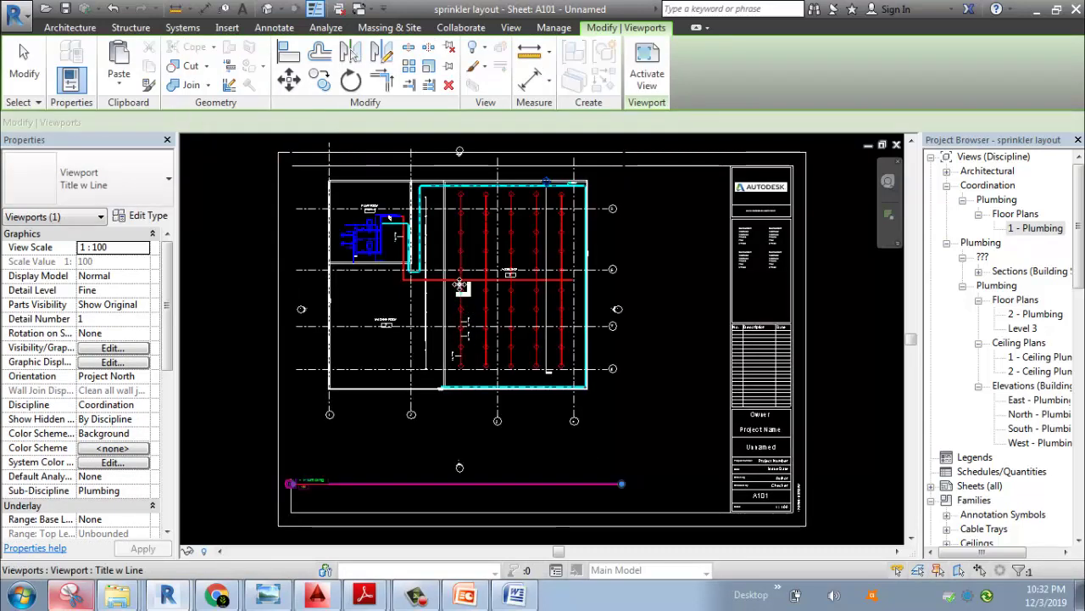
middle_click_drag(468, 313, 460, 333)
left_click_drag(460, 332, 462, 376)
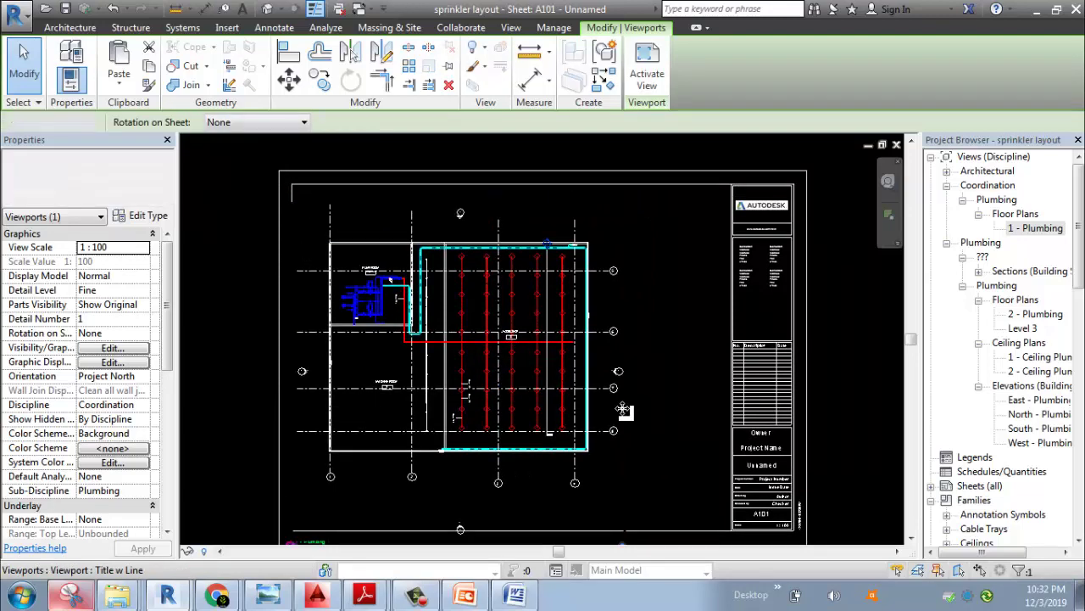
left_click(623, 408)
Zoom and pan around sheet A101 to inspect the placed sprinkler layout
scroll(623, 408, "up", 1)
scroll(373, 270, "up", 3)
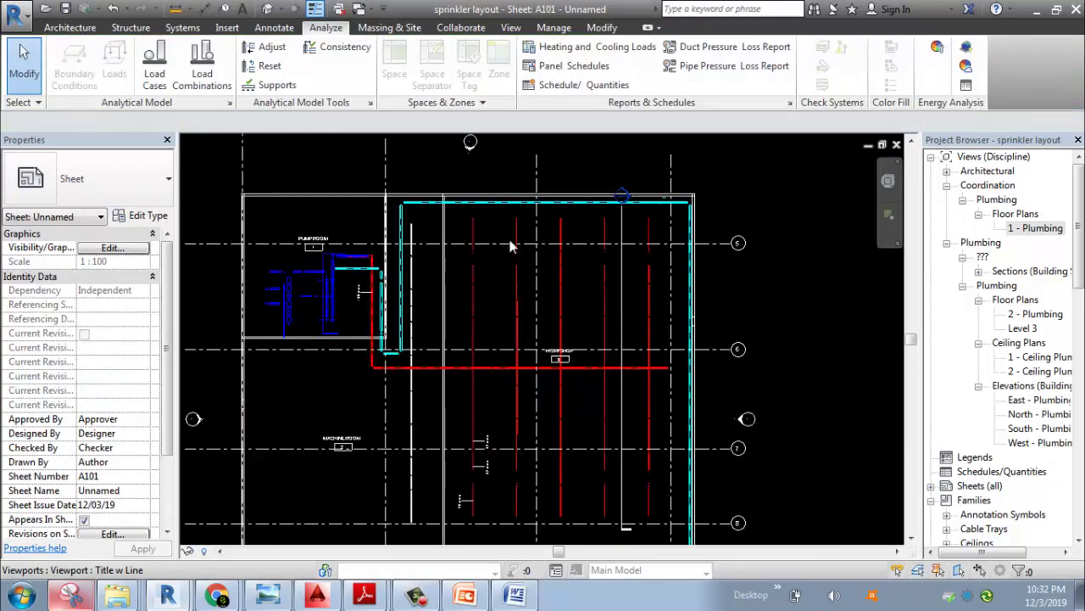
middle_click_drag(704, 392, 615, 369)
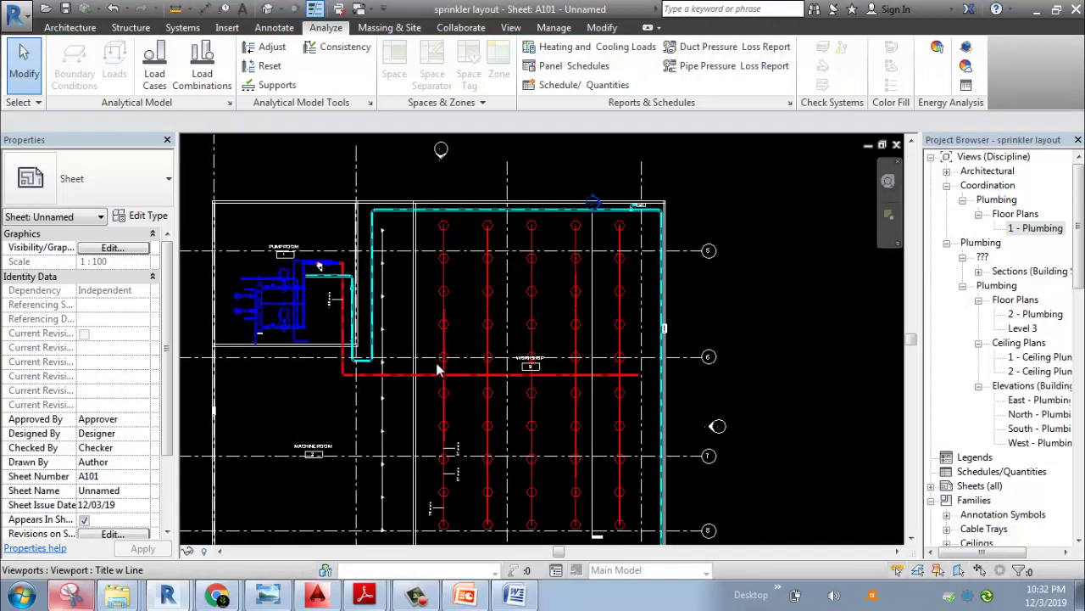
scroll(402, 306, "up", 1)
scroll(509, 238, "down", 3)
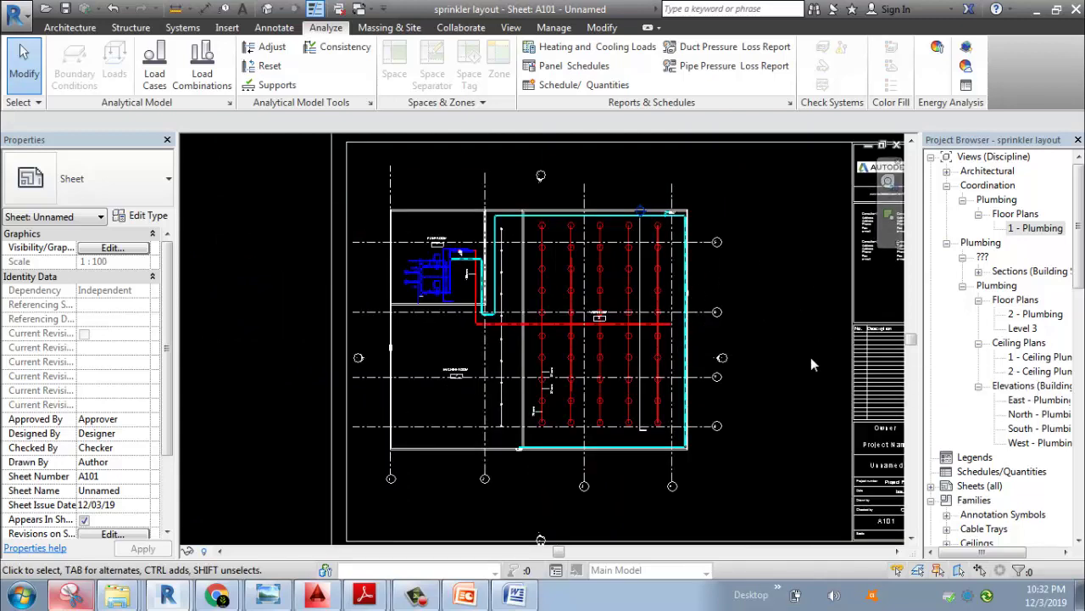
scroll(775, 302, "up", 1)
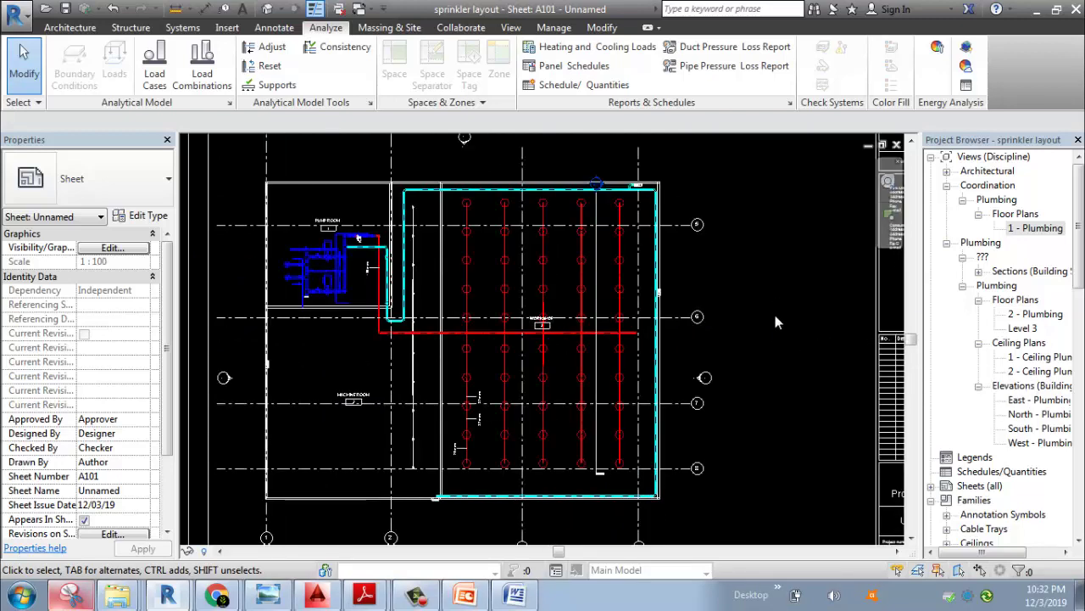
scroll(775, 323, "down", 4)
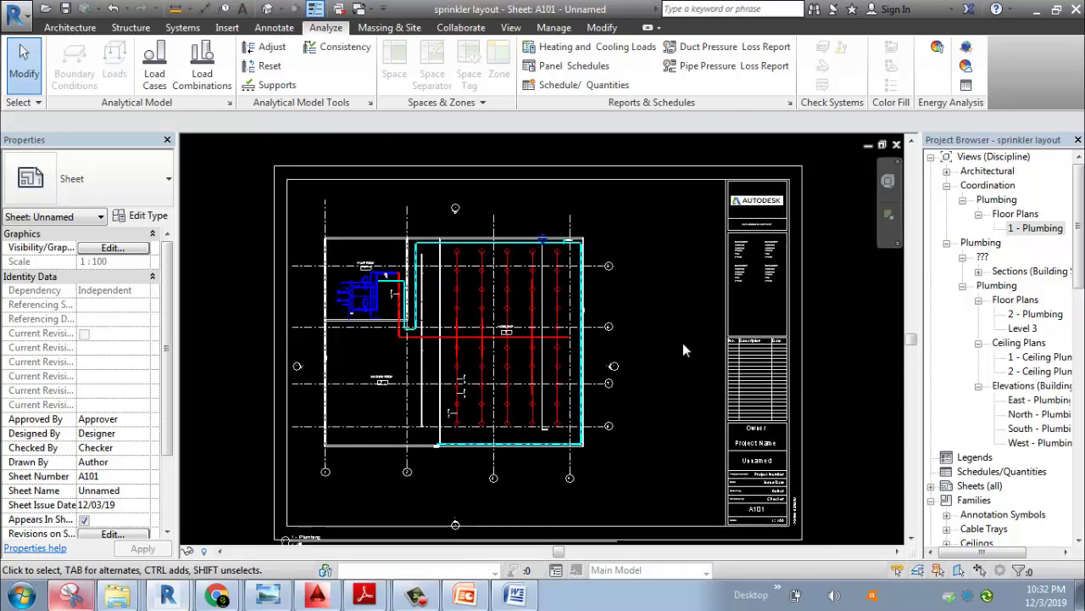
scroll(506, 251, "up", 1)
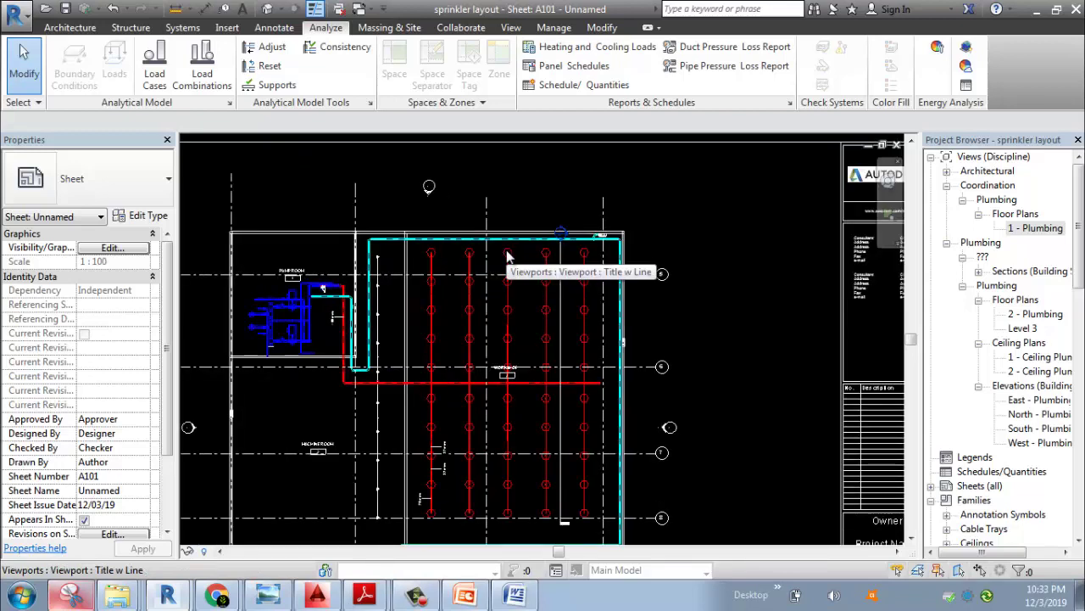
scroll(578, 275, "down", 3)
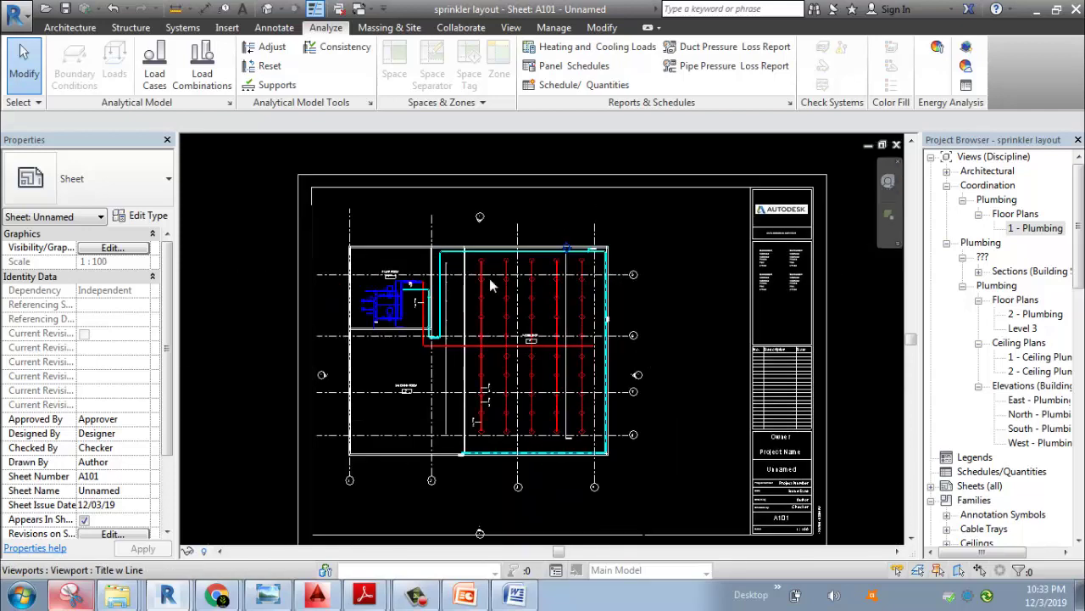
scroll(360, 300, "up", 4)
Activate the plumbing plan viewport on the sheet so its pipes can be tagged
middle_click_drag(506, 222, 427, 220)
scroll(458, 255, "up", 4)
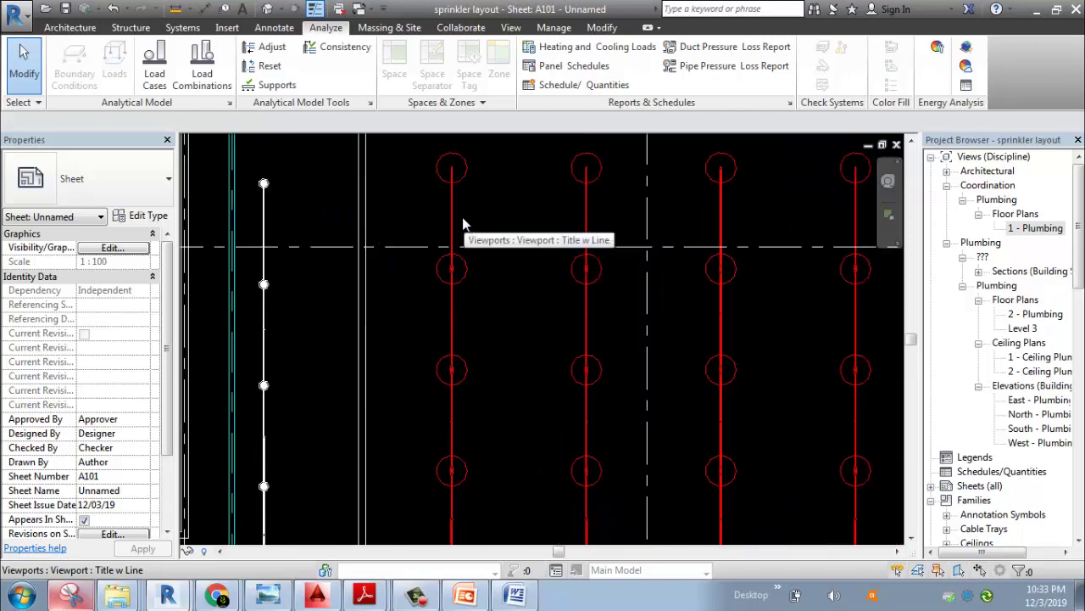
key("t")
key("g")
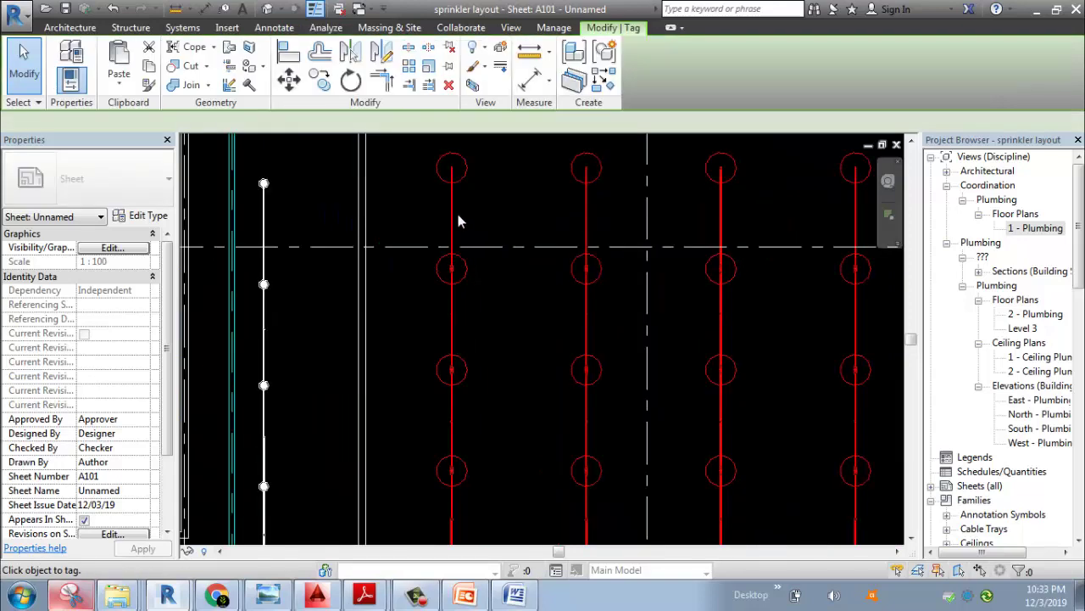
scroll(456, 207, "up", 3)
key("Escape")
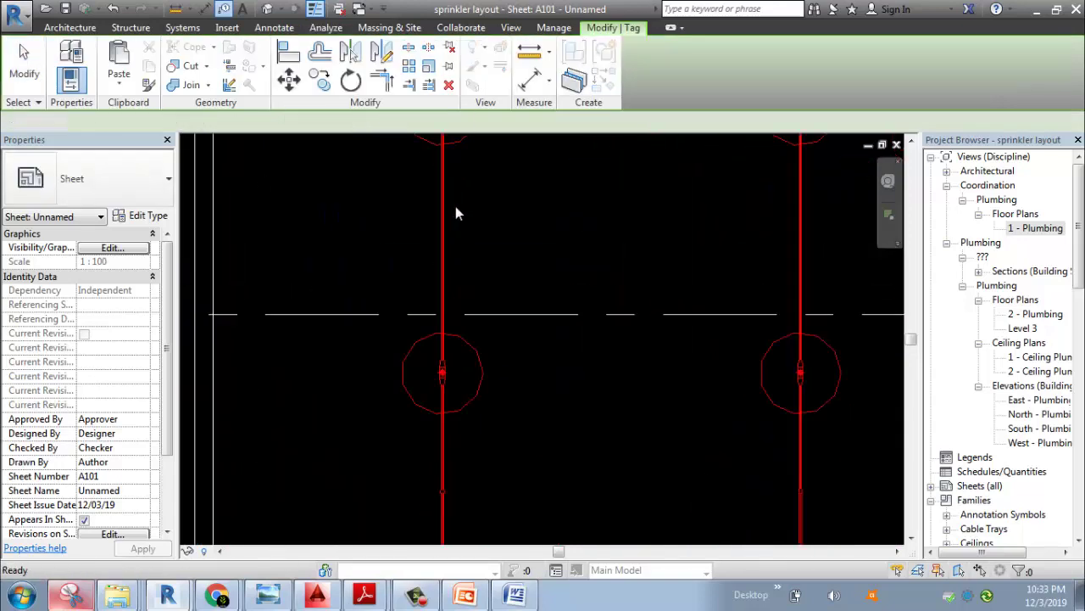
right_click(458, 210)
left_click(485, 249)
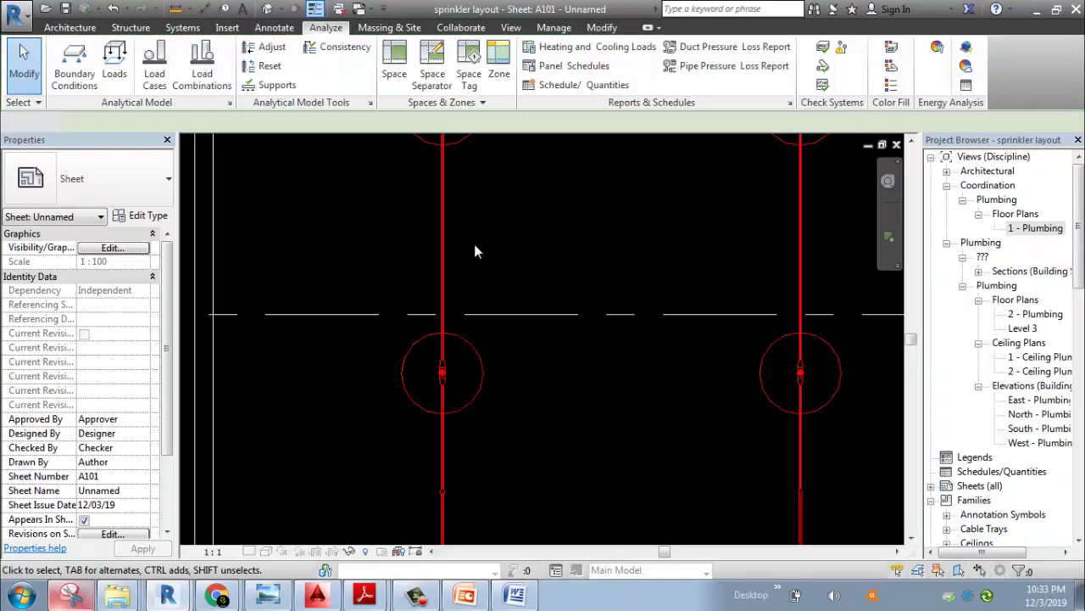
Tag the sprinkler branch pipe segments with sizes 25, 32, 40 and 50 mmø using TG
key("t")
key("g")
left_click(447, 239)
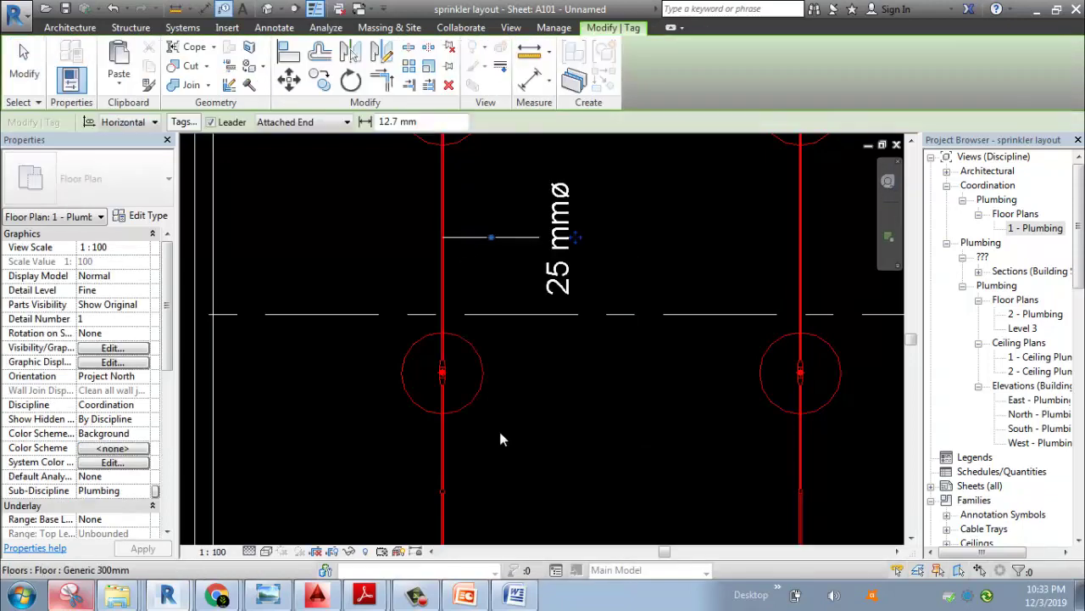
scroll(466, 469, "down", 2)
left_click(464, 465)
middle_click_drag(543, 495, 545, 247)
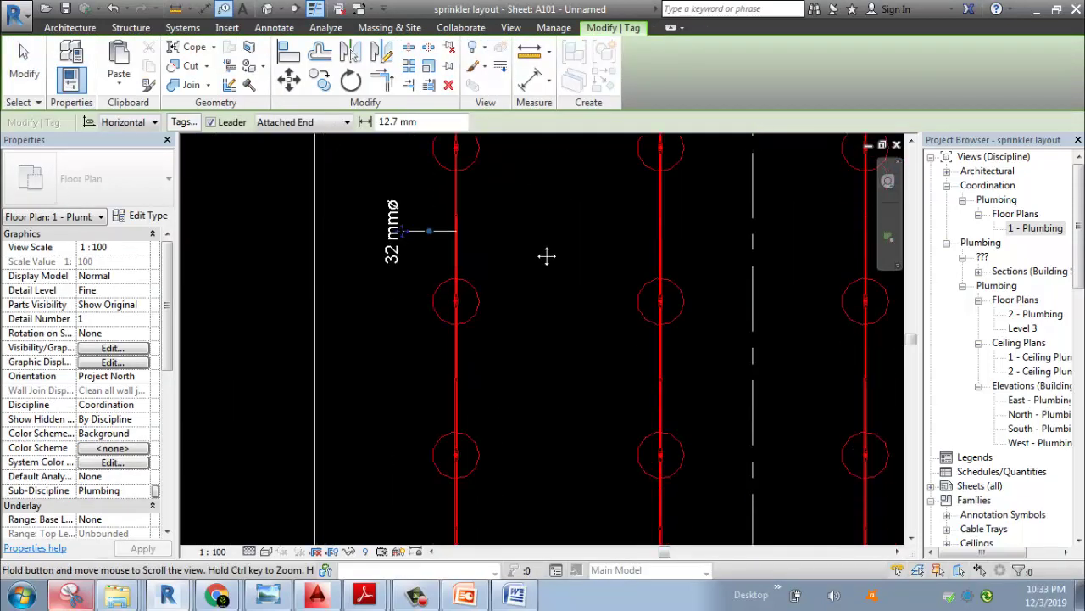
left_click(456, 407)
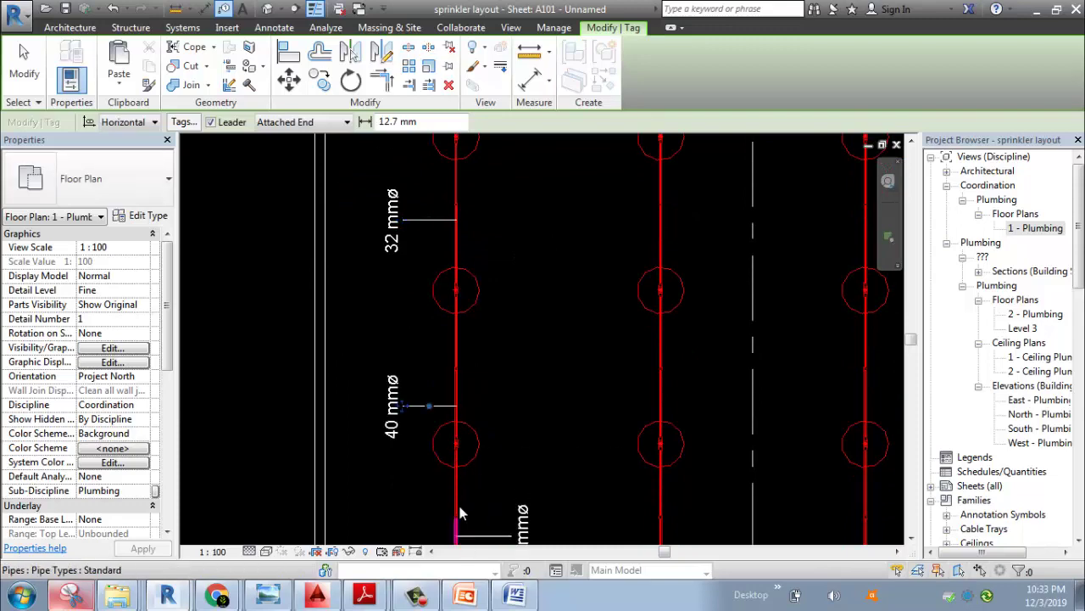
middle_click_drag(458, 507, 479, 305)
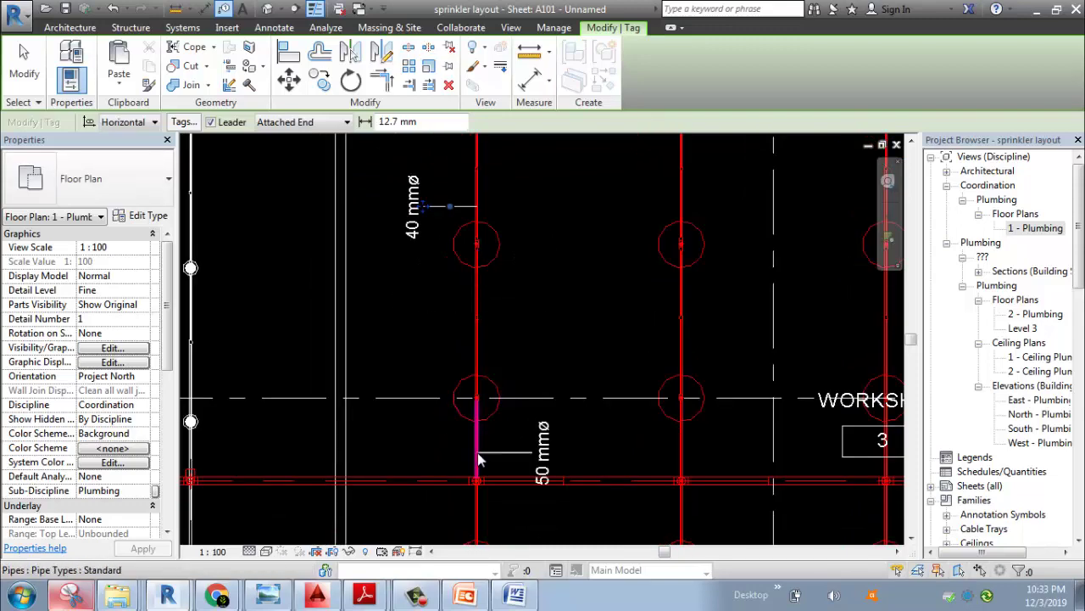
left_click(479, 451)
scroll(546, 386, "down", 4)
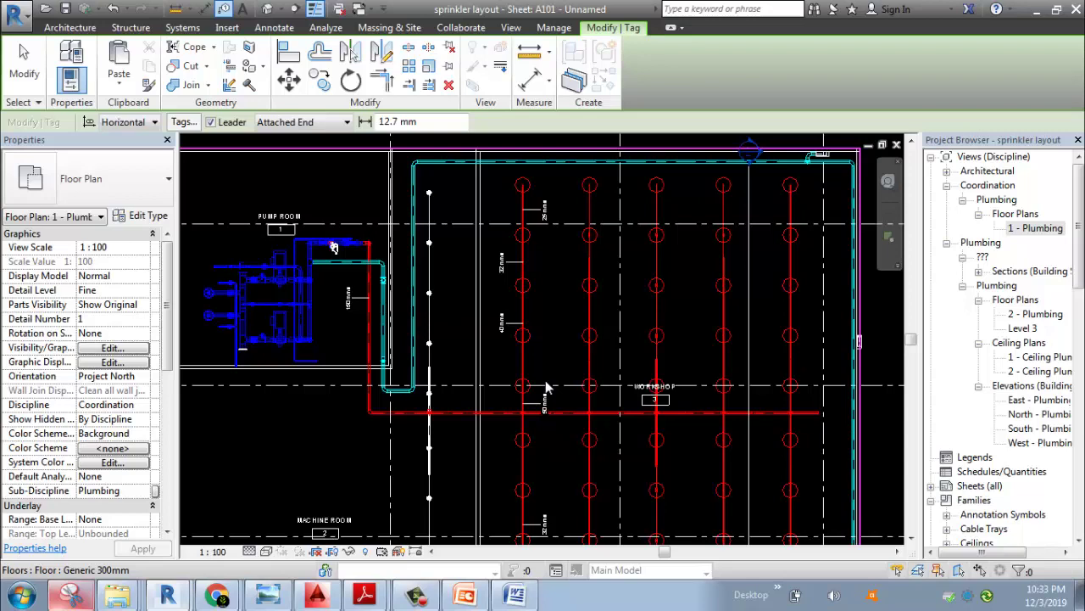
scroll(435, 379, "up", 2)
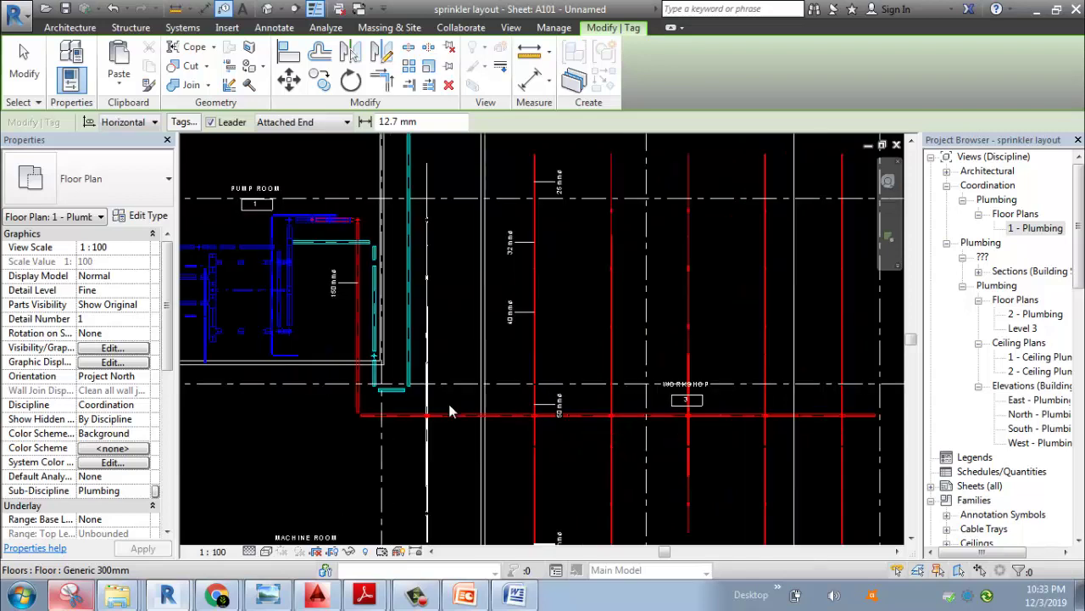
Select the short pump room pipe and set its System Type to Standpipe system
key("Escape")
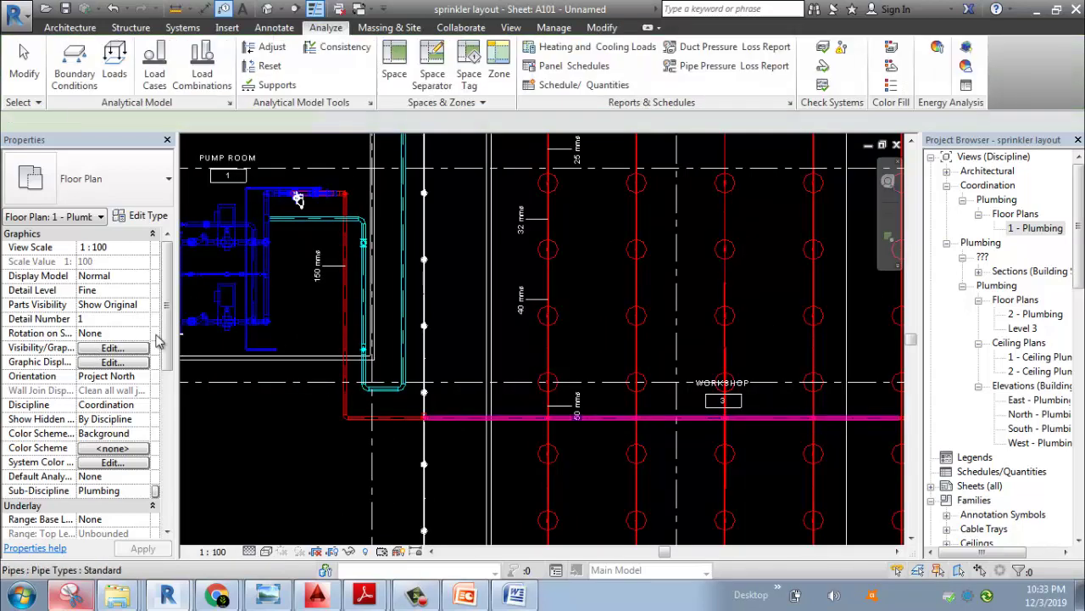
scroll(155, 361, "down", 2)
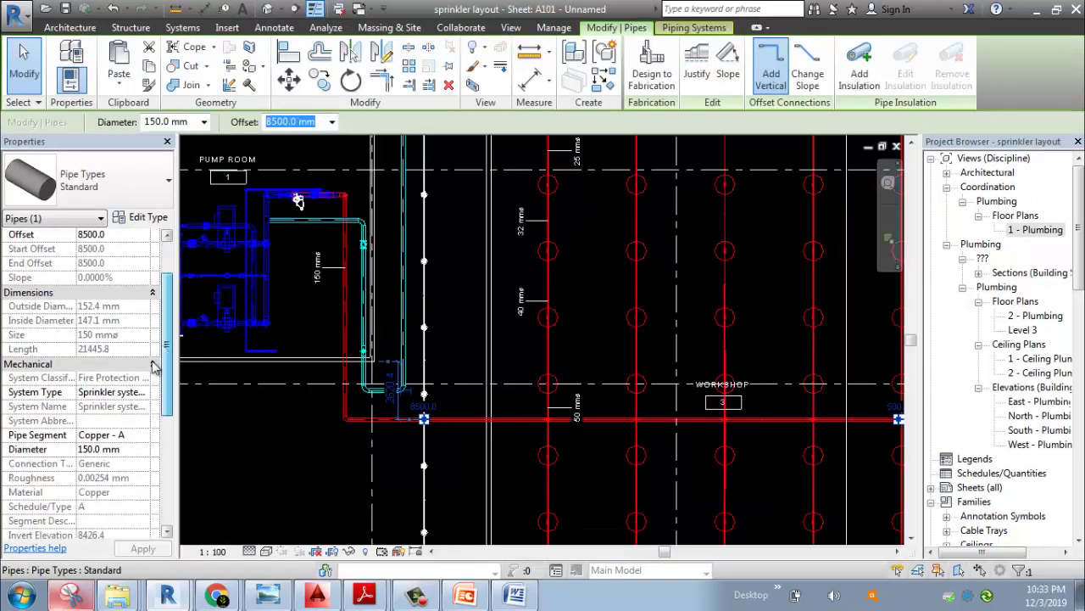
left_click(119, 392)
left_click(143, 392)
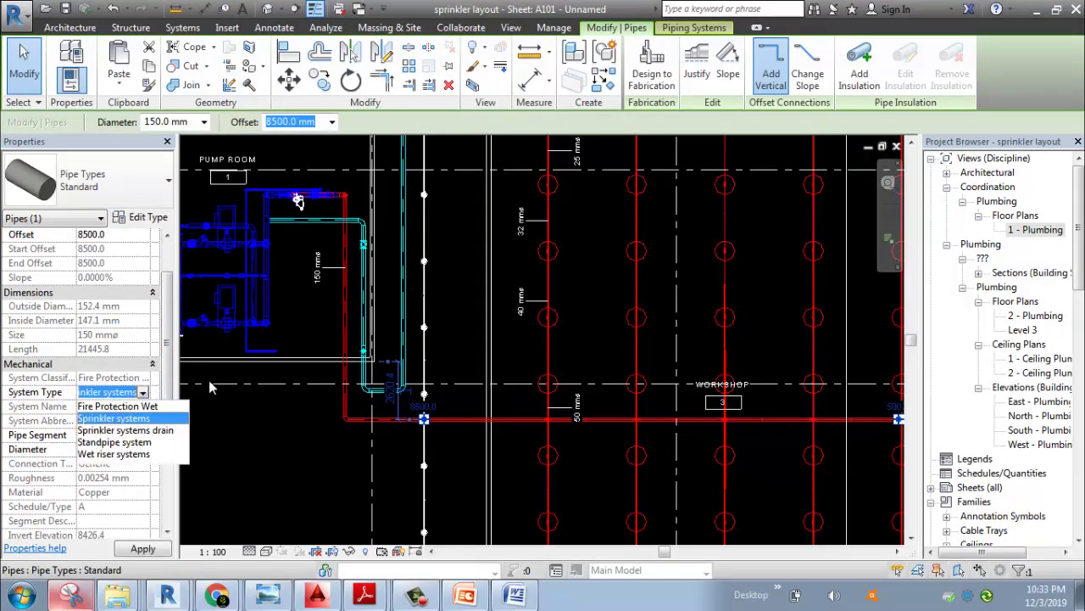
scroll(311, 204, "up", 2)
left_click(316, 223)
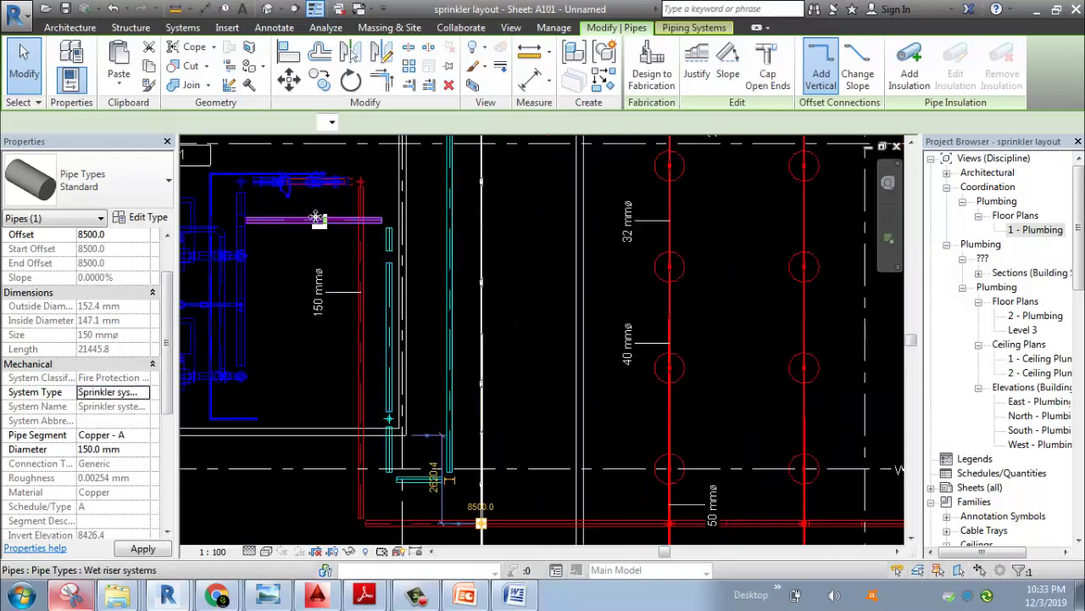
left_click(148, 392)
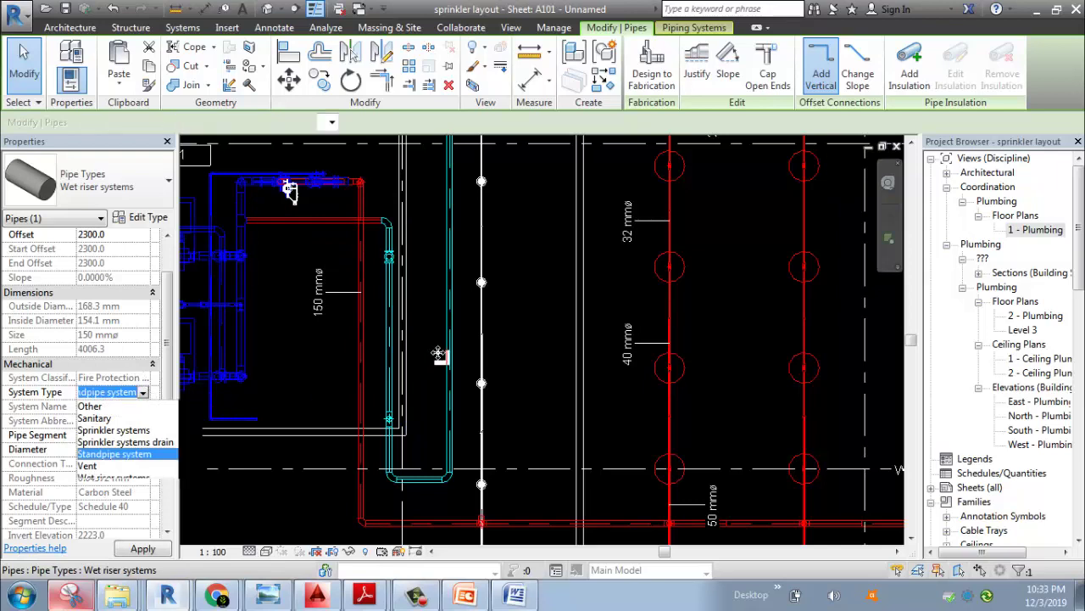
Check the 150 mmø riser in the pump room, then clear the selection
scroll(438, 352, "down", 4)
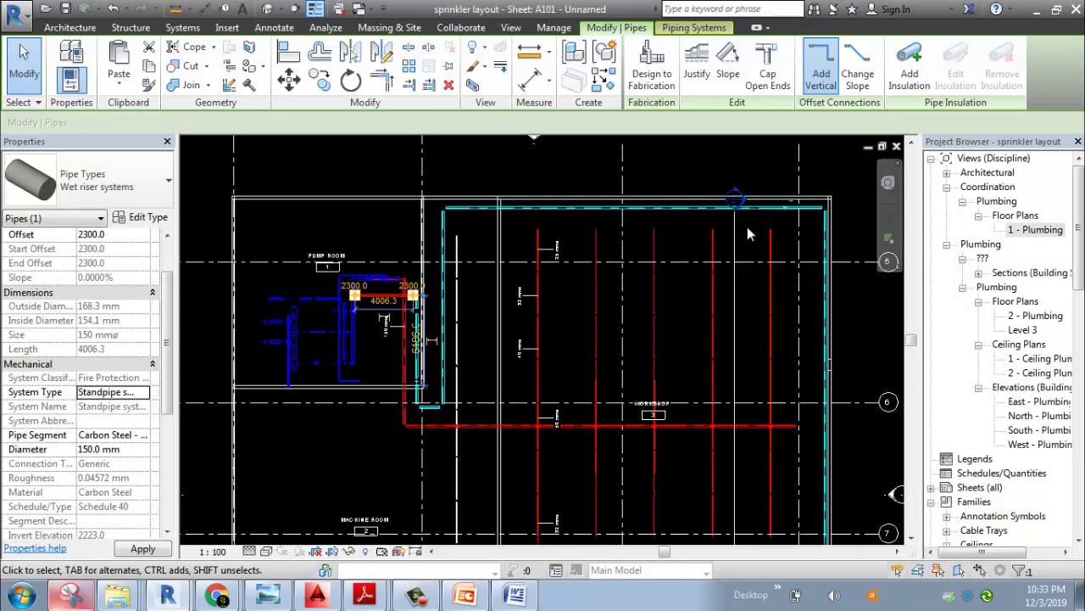
scroll(540, 332, "up", 3)
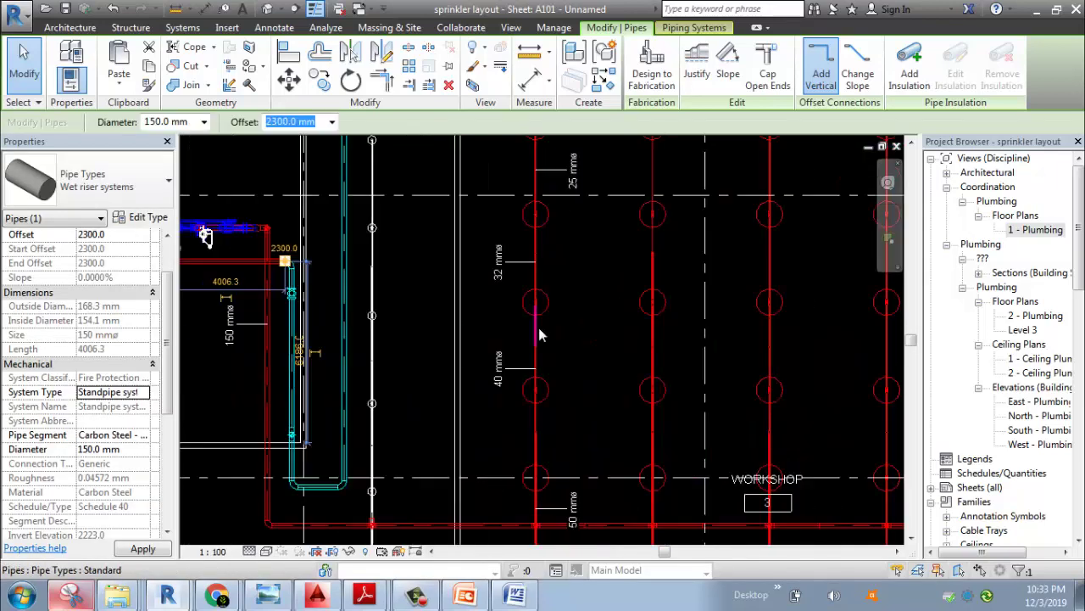
scroll(539, 326, "down", 2)
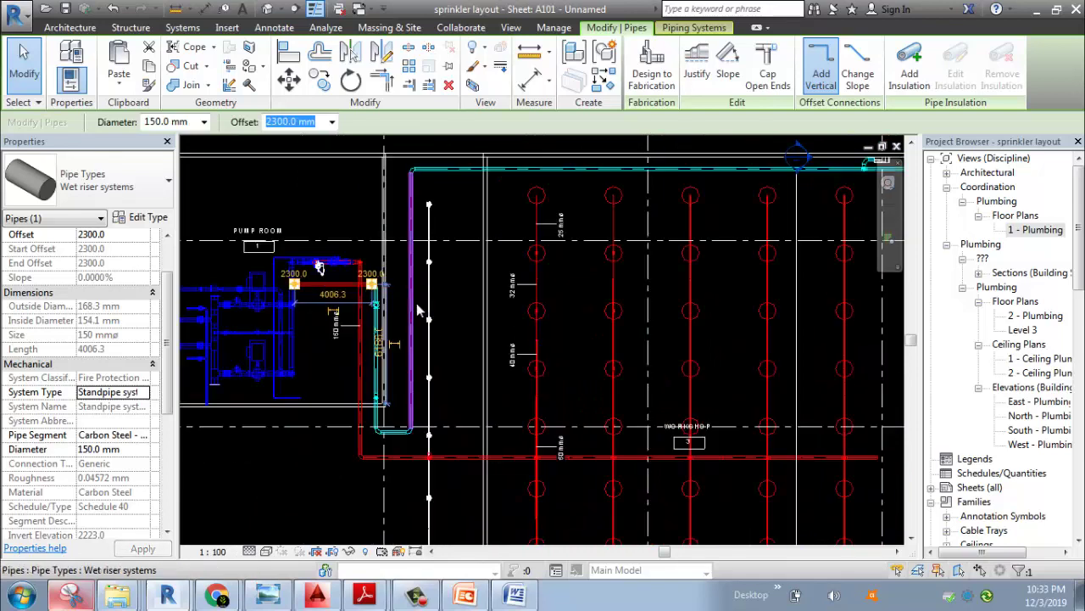
scroll(418, 311, "up", 1)
scroll(334, 321, "down", 2)
middle_click_drag(334, 321, 359, 314)
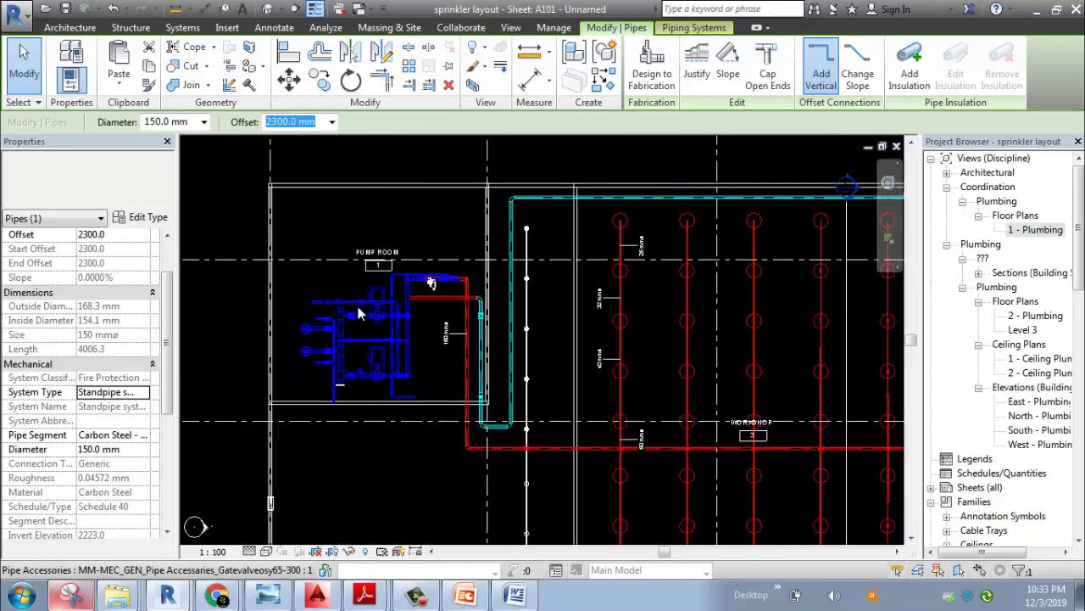
scroll(359, 314, "up", 3)
key("Escape")
scroll(395, 281, "up", 1)
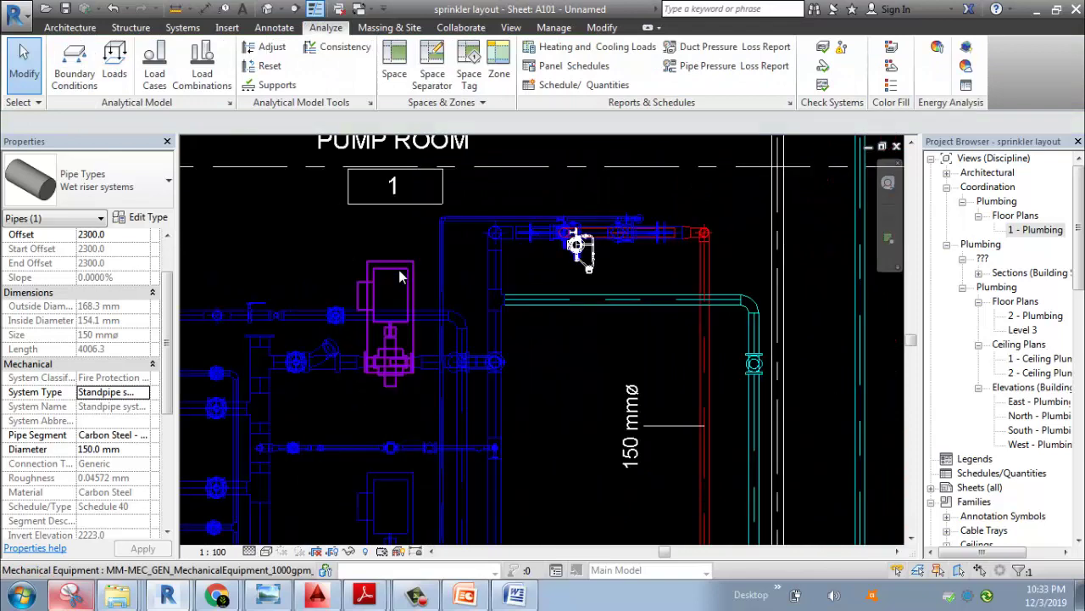
Select the pump in the pump room and pan the plan toward it
left_click(405, 274)
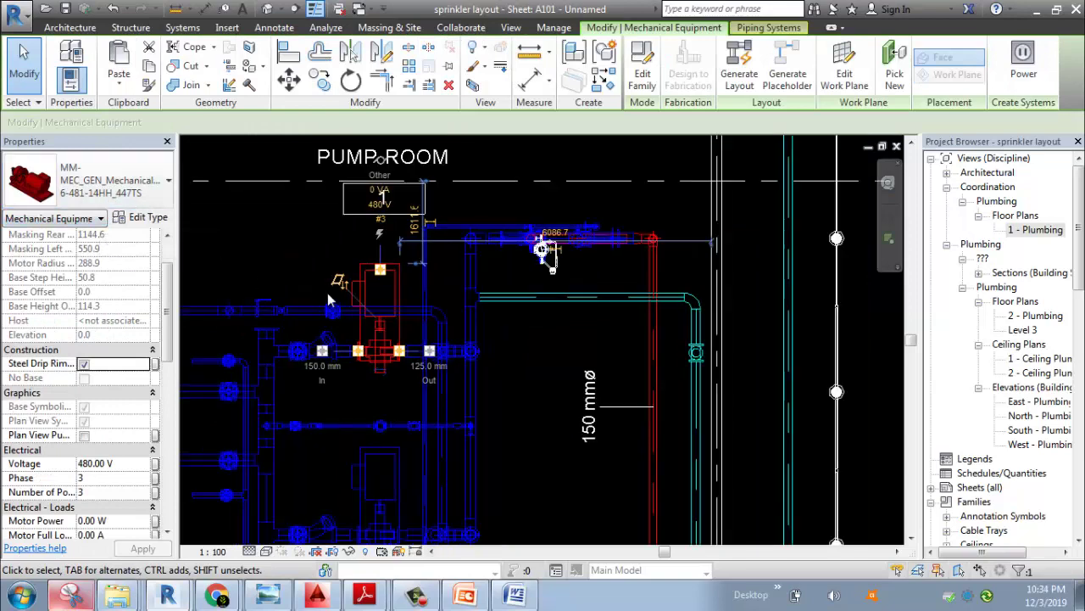
middle_click_drag(371, 346, 363, 338)
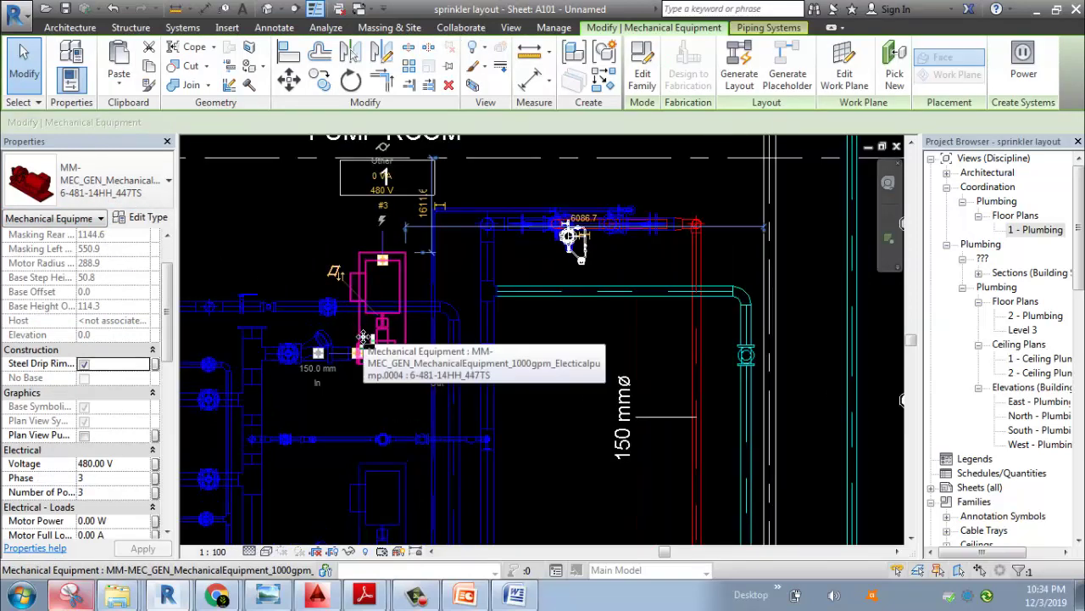
scroll(363, 337, "down", 2)
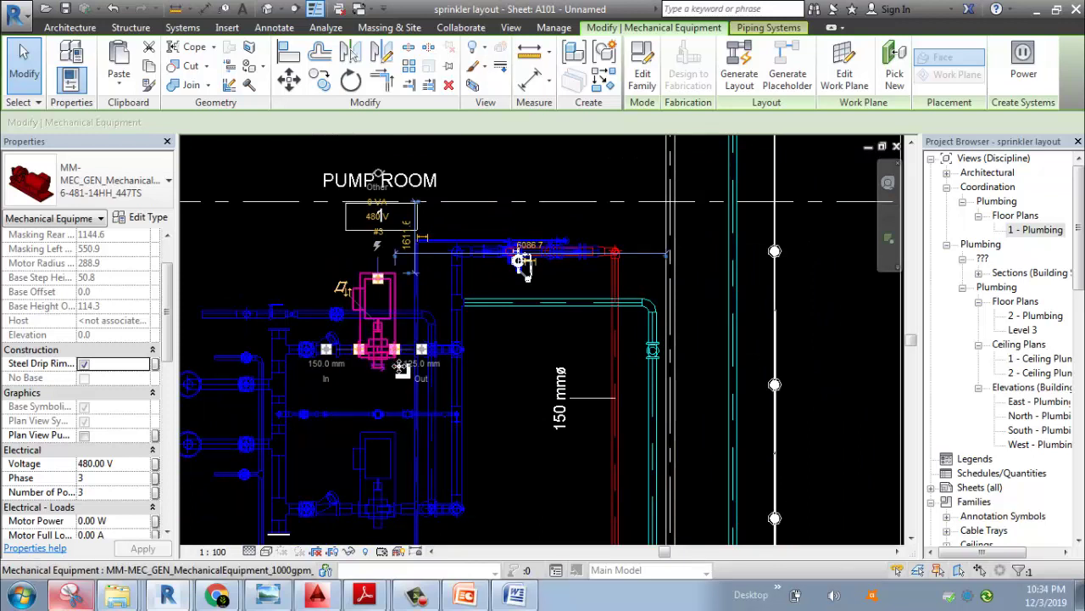
scroll(403, 415, "down", 1)
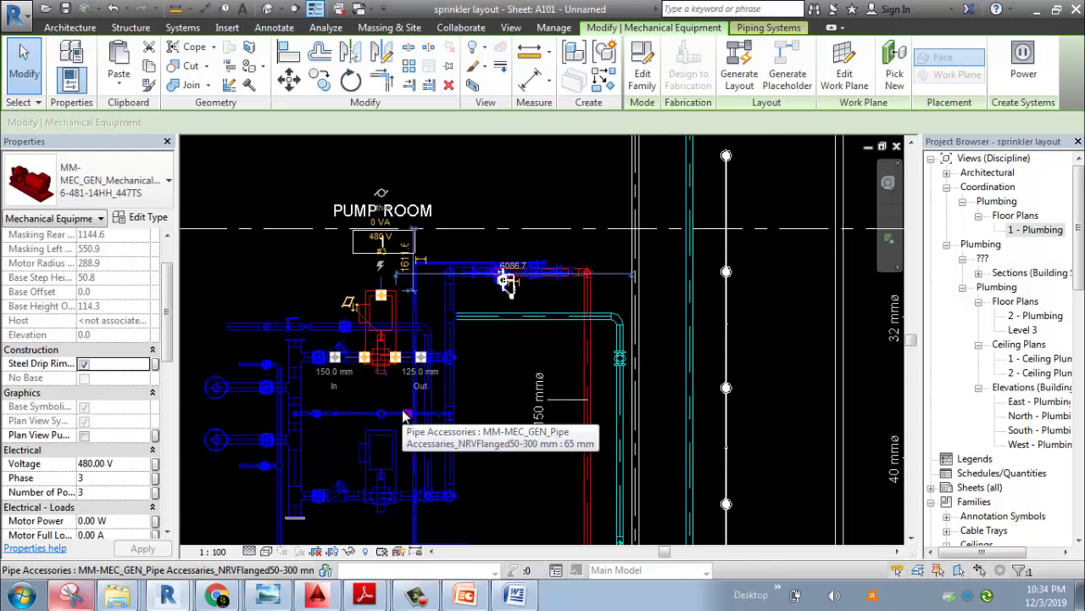
Clear the pump selection and zoom out until all of sheet A101 is visible
key("Escape")
scroll(424, 315, "down", 2)
middle_click_drag(432, 323, 406, 304)
scroll(407, 298, "down", 5)
key("Escape")
scroll(627, 255, "up", 5)
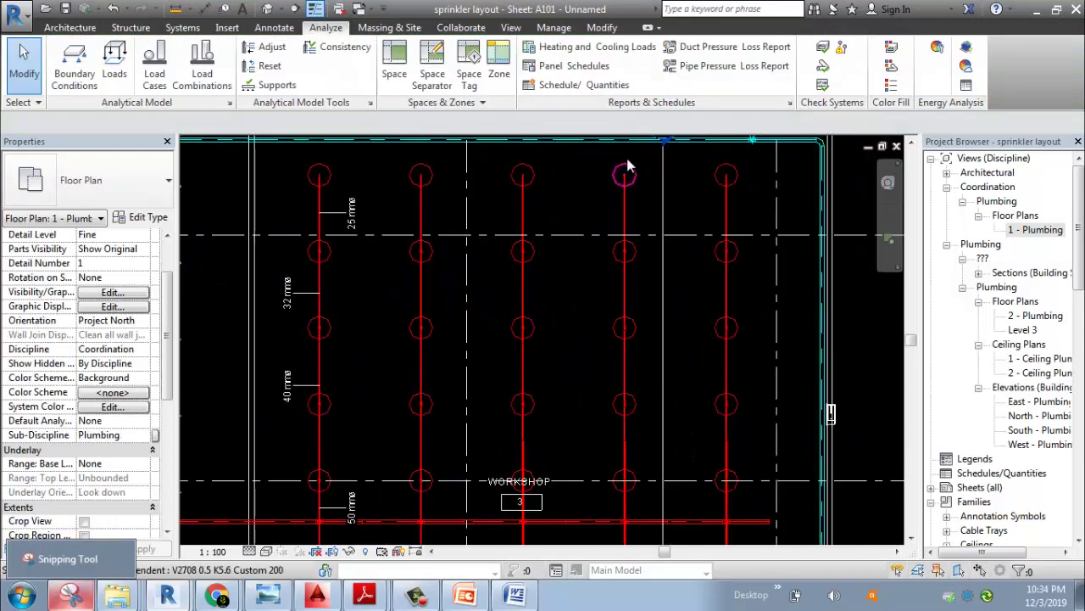
scroll(628, 254, "down", 2)
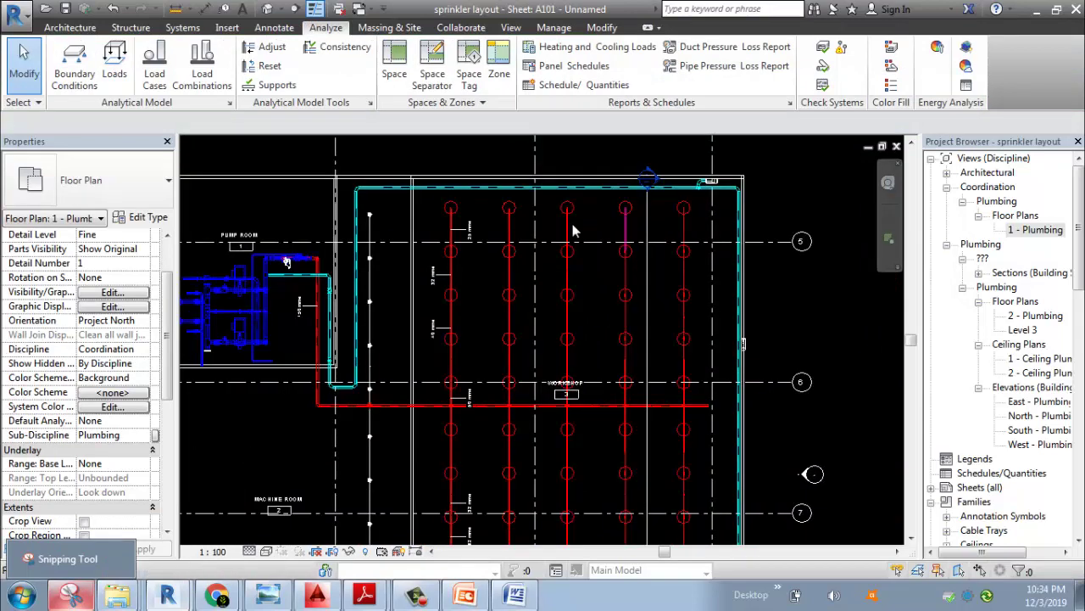
scroll(552, 218, "down", 2)
scroll(653, 169, "down", 3)
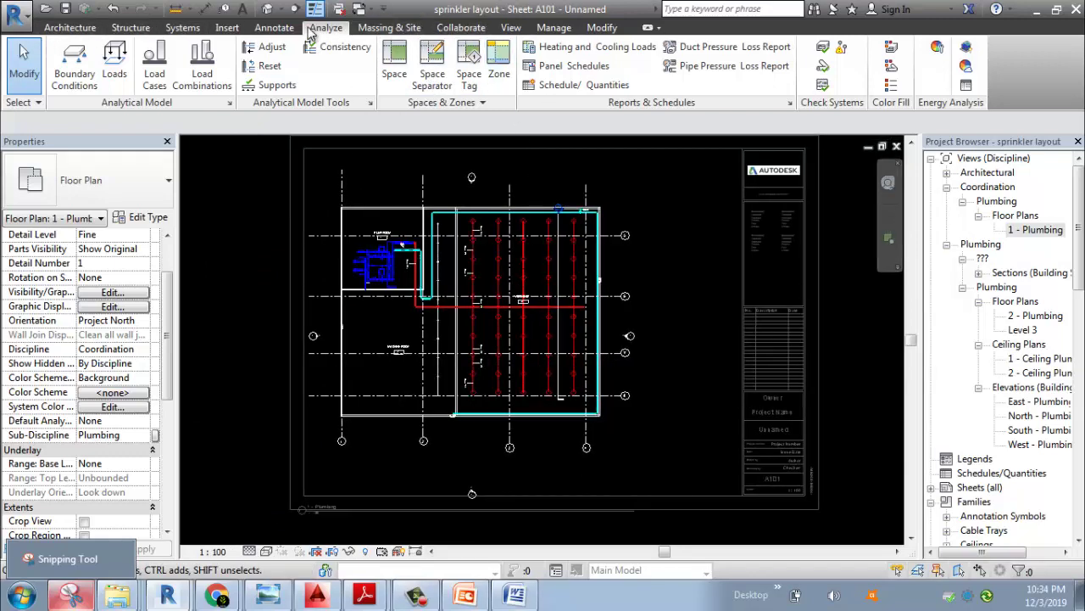
Start a new schedule and filter its category list to Piping disciplines only
left_click(567, 86)
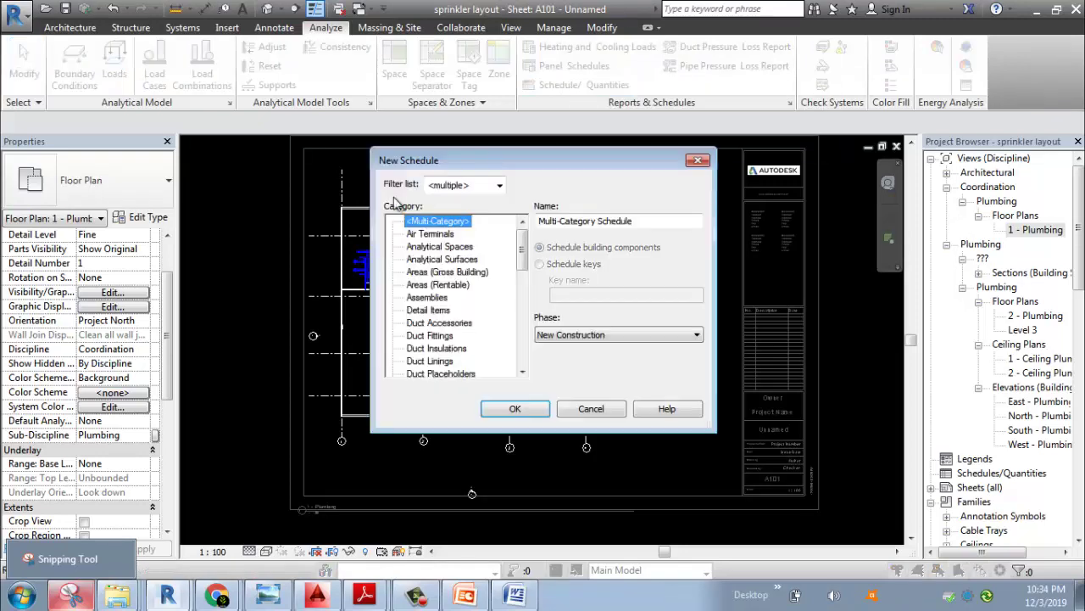
left_click(499, 184)
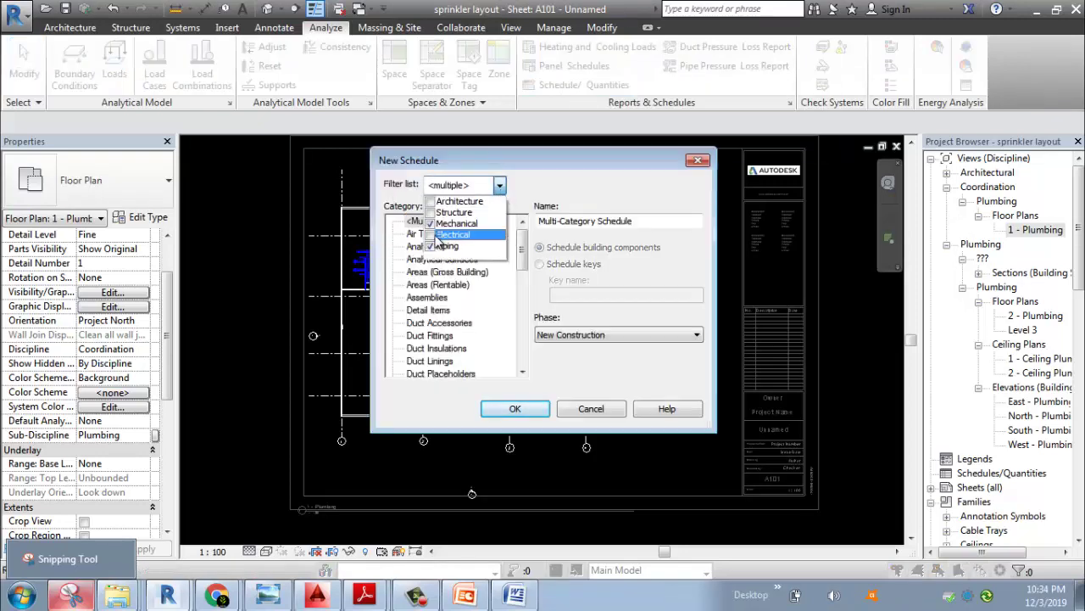
left_click(430, 234)
left_click(431, 212)
left_click(430, 201)
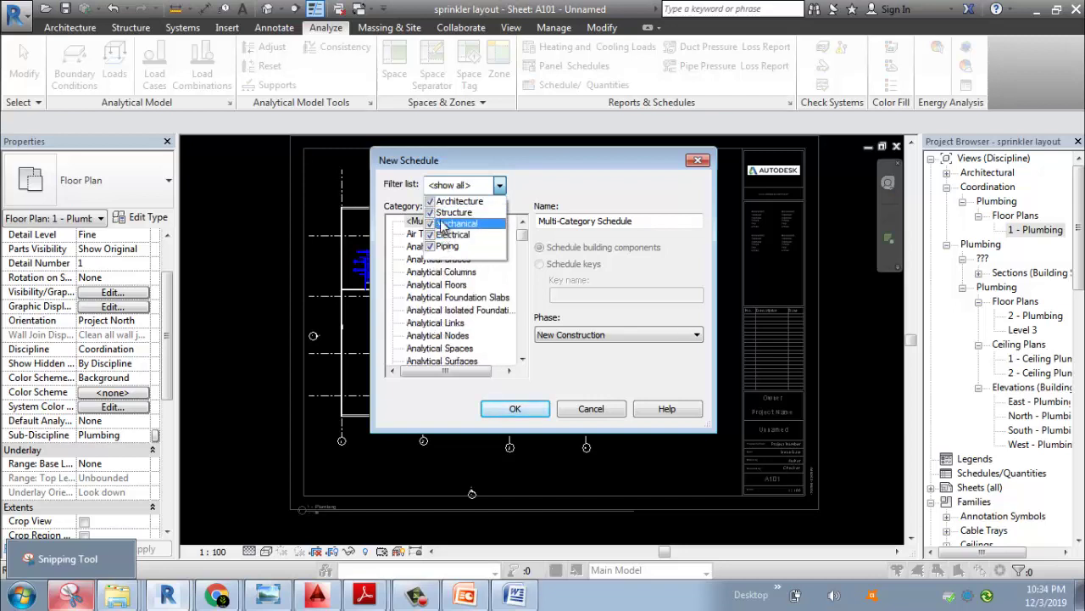
left_click(438, 201)
left_click(439, 212)
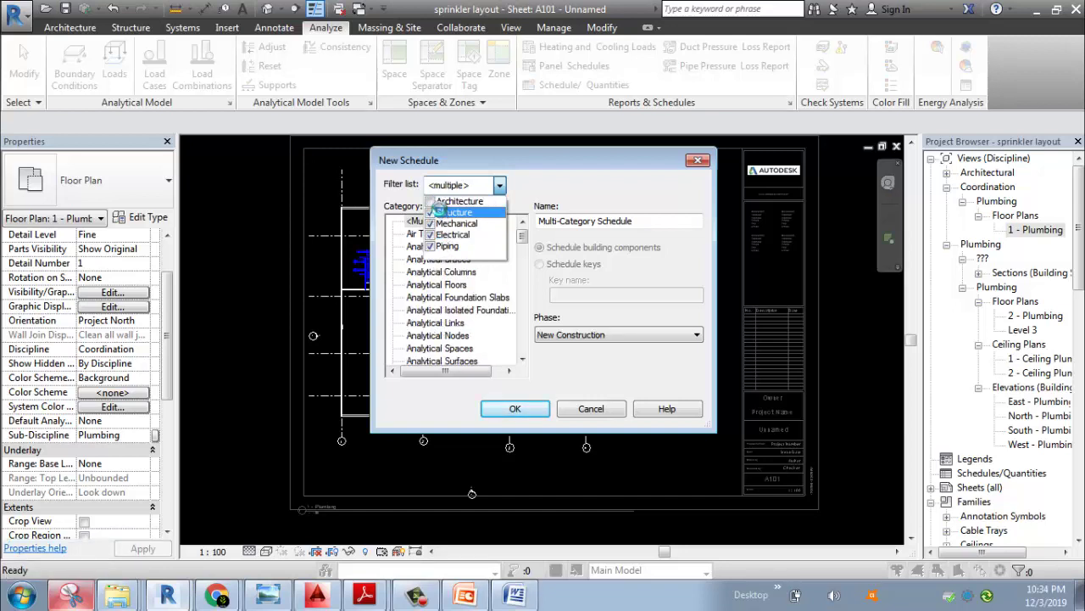
left_click(455, 223)
left_click(454, 235)
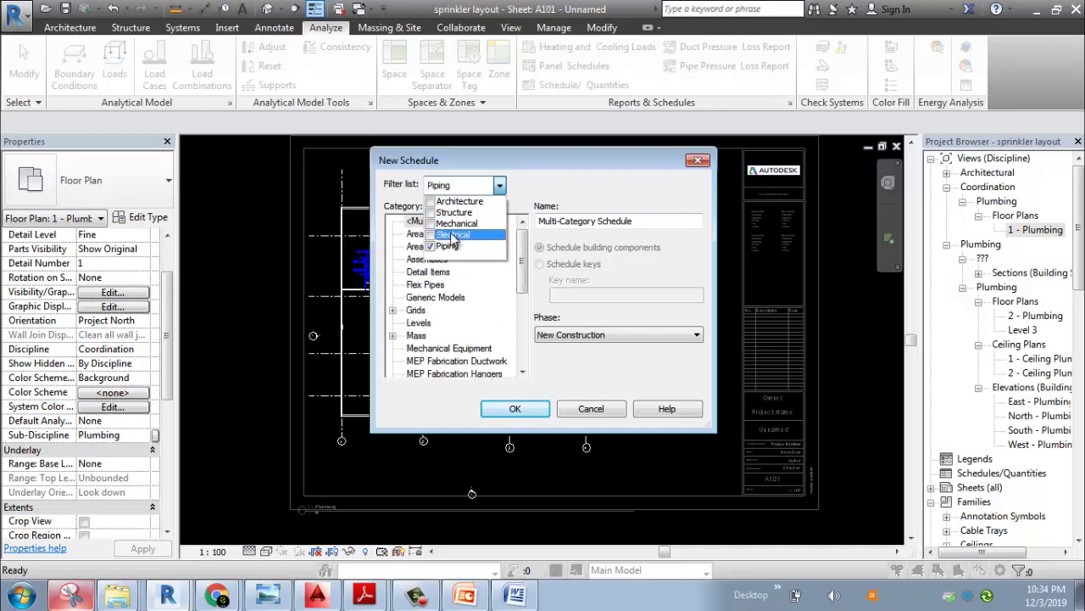
left_click(526, 281)
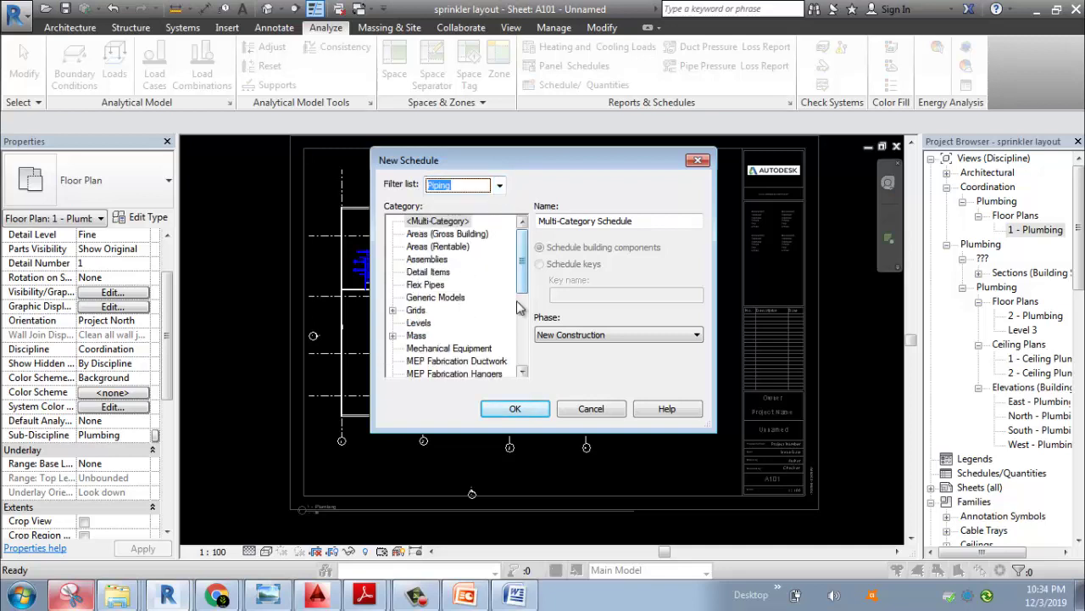
Create a Pipes schedule named 'Phase 1 pipe schedule'
mouse_move(528, 273)
left_mouse_down()
mouse_move(529, 345)
mouse_move(517, 274)
left_mouse_up()
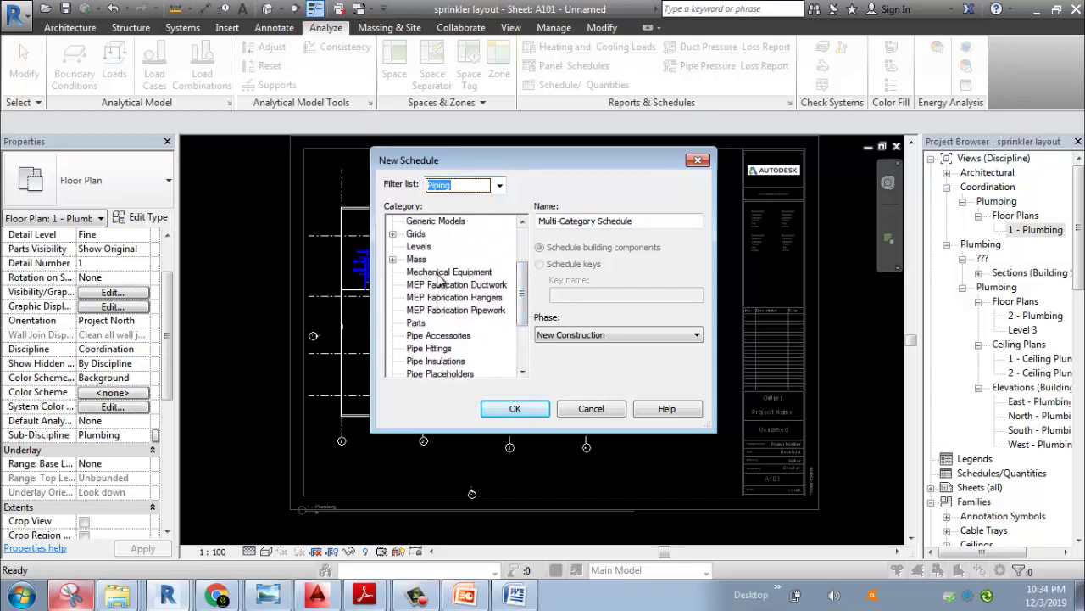
scroll(438, 280, "up", 2)
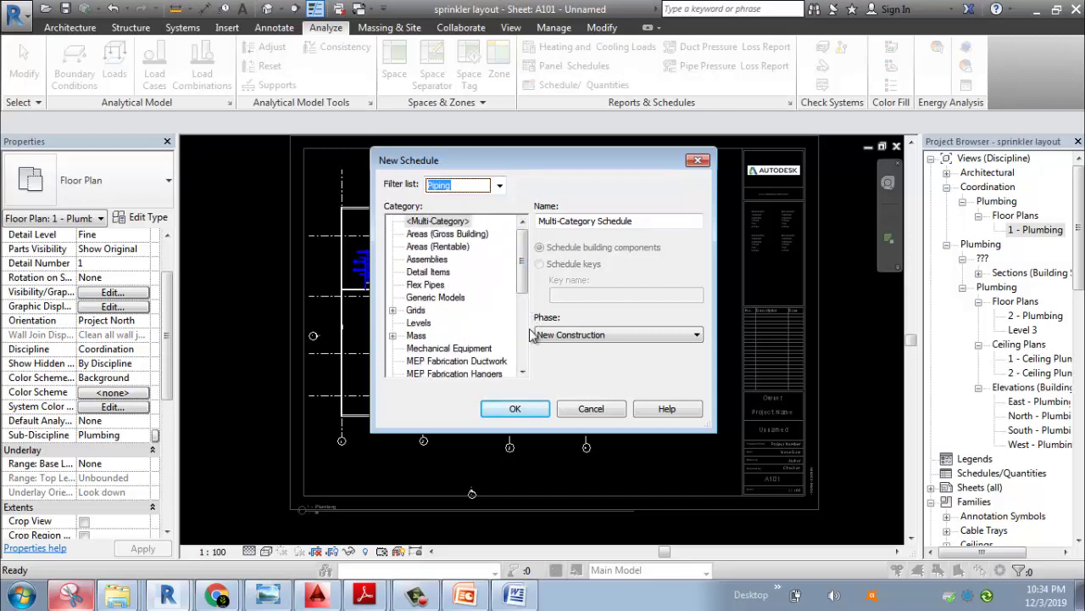
left_click_drag(522, 255, 524, 332)
left_click(417, 297)
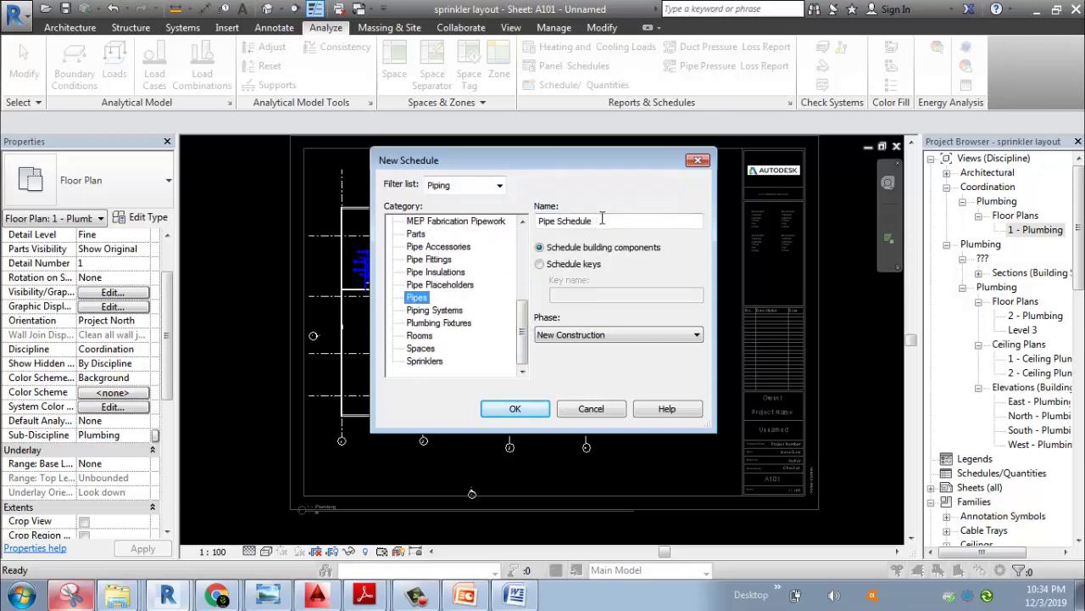
left_click_drag(602, 219, 530, 208)
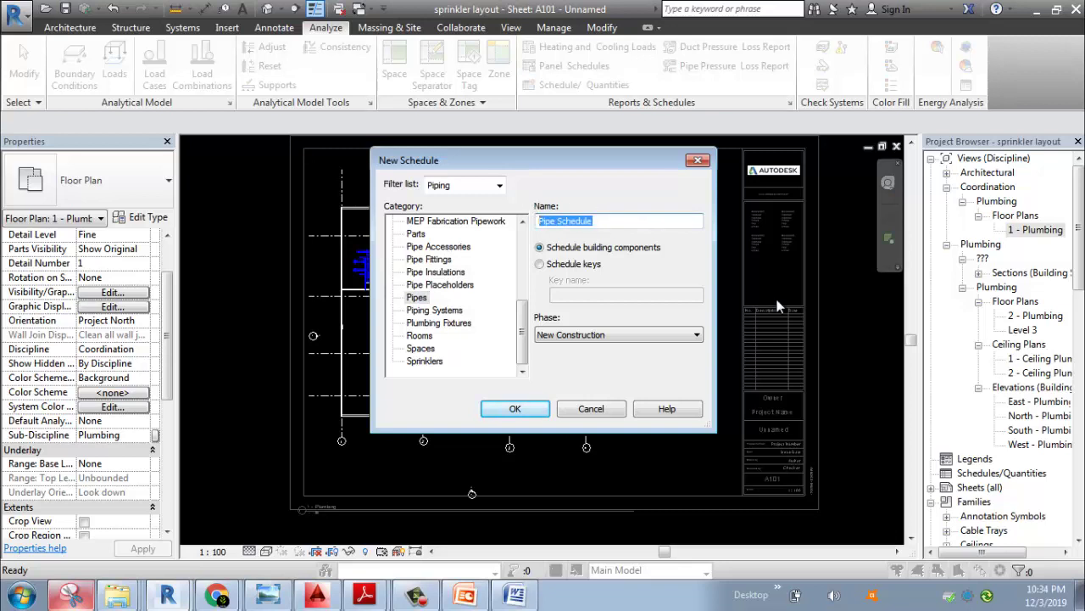
type("pH")
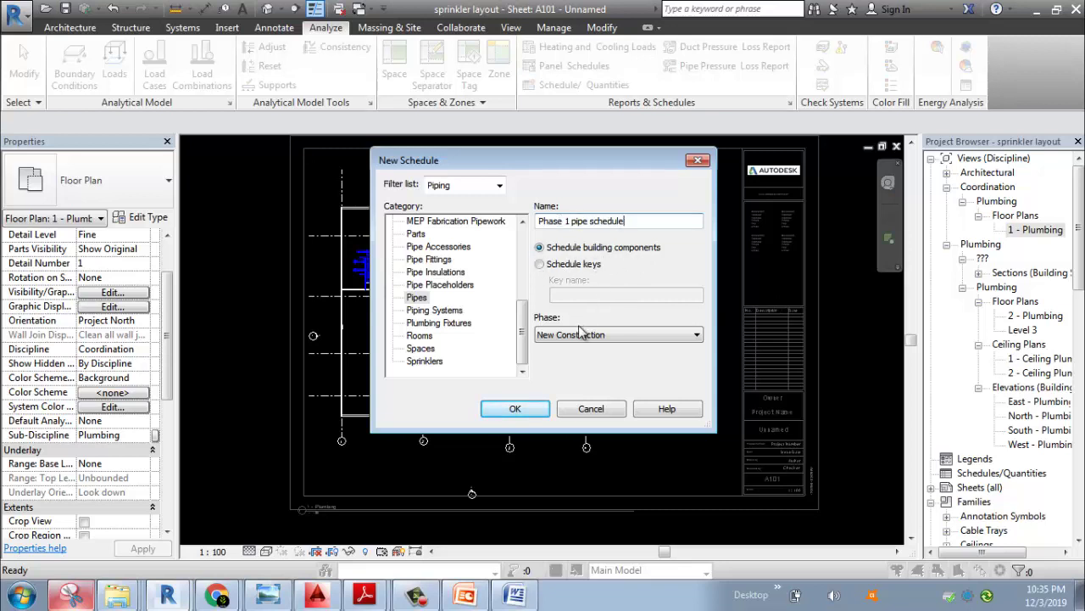
left_click(514, 408)
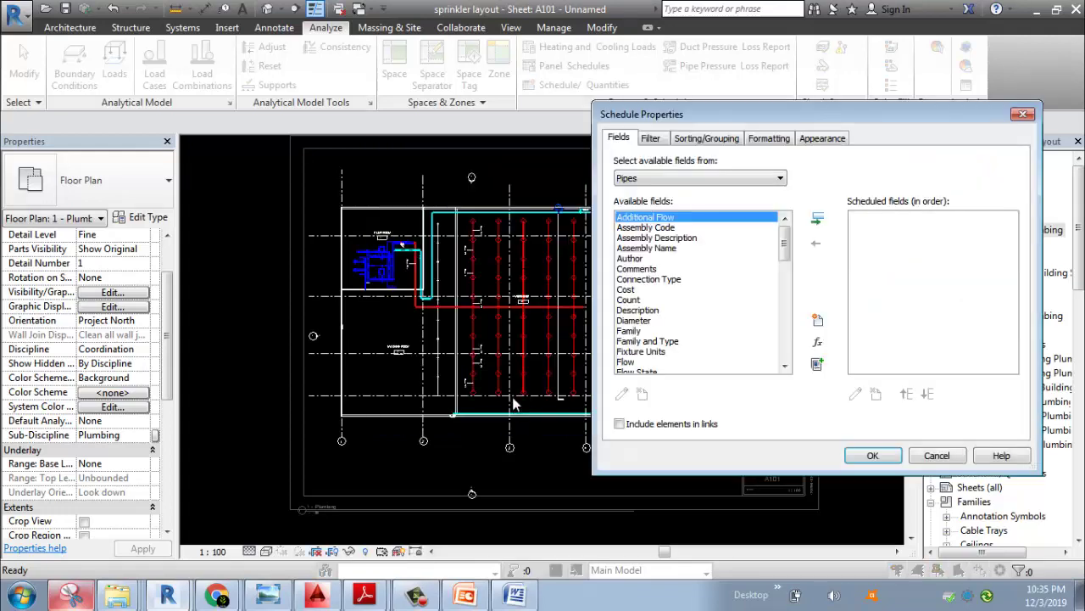
Center the Schedule Properties dialog and bring the MEP tutorial PDF to the front
left_click_drag(687, 113, 404, 130)
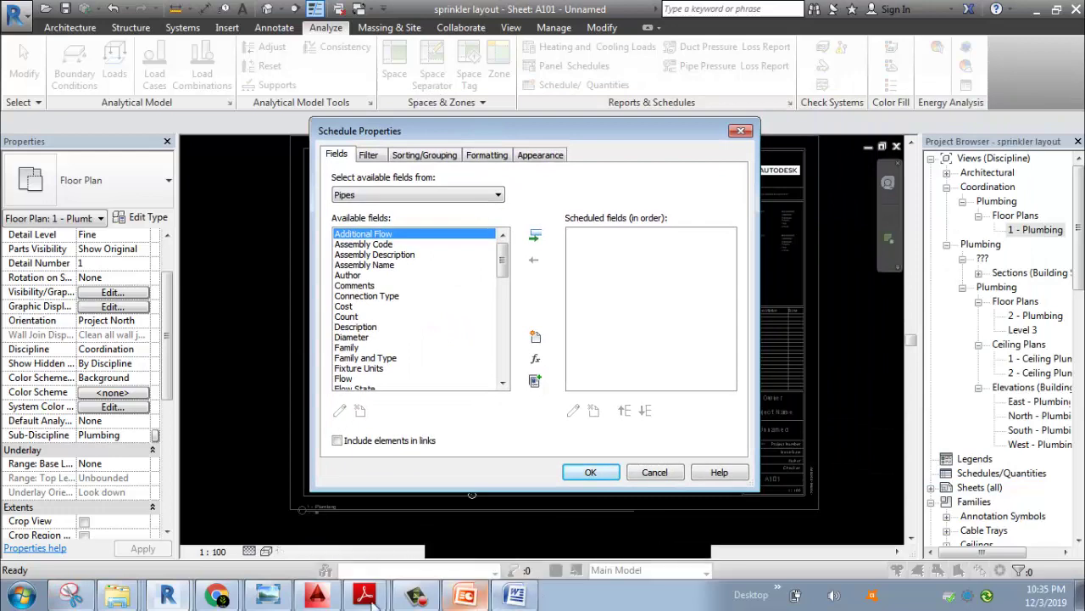
mouse_move(364, 594)
left_click(398, 570)
Review the tutorial's schedule Properties page, then minimize Adobe Reader
scroll(547, 308, "up", 10)
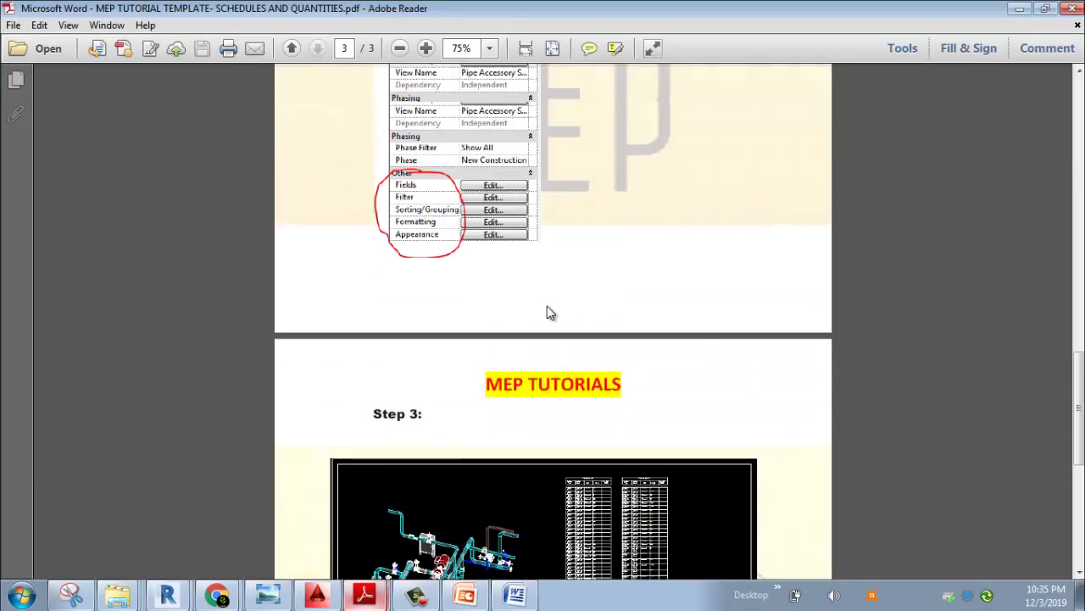
scroll(543, 310, "down", 6)
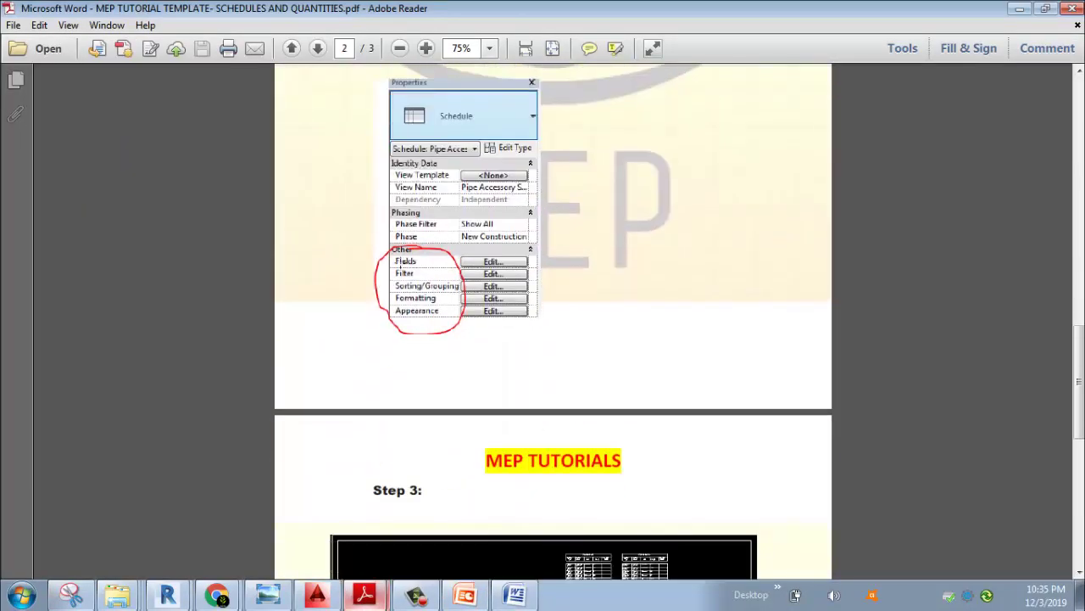
left_click(1018, 10)
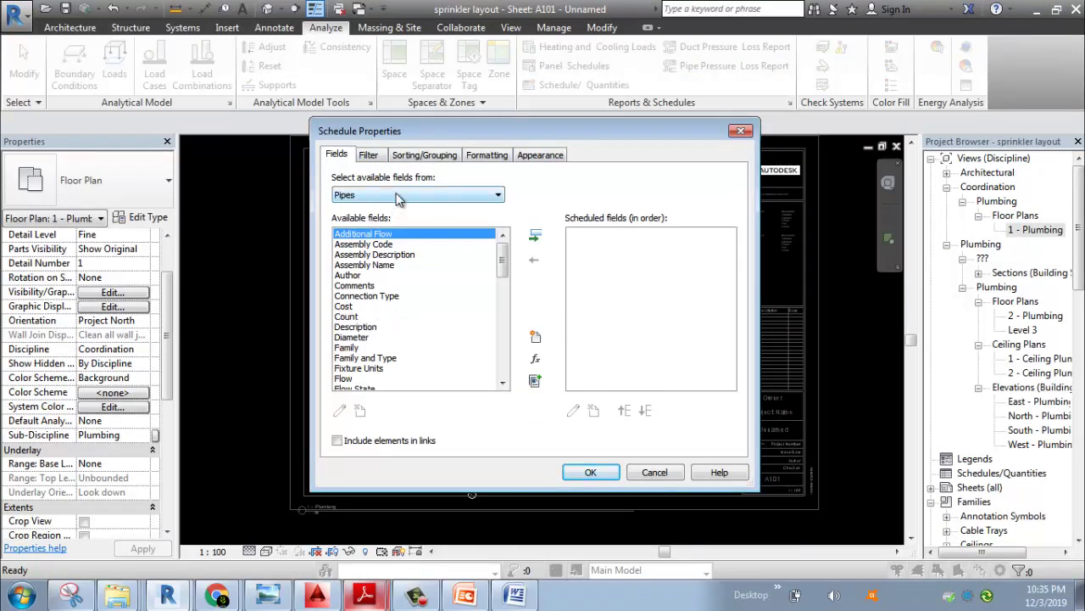
Add the Size field to the pipe schedule's scheduled fields
mouse_move(503, 262)
left_mouse_down()
mouse_move(507, 360)
mouse_move(515, 303)
mouse_move(503, 258)
left_mouse_up()
scroll(507, 273, "down", 3)
left_click(366, 328)
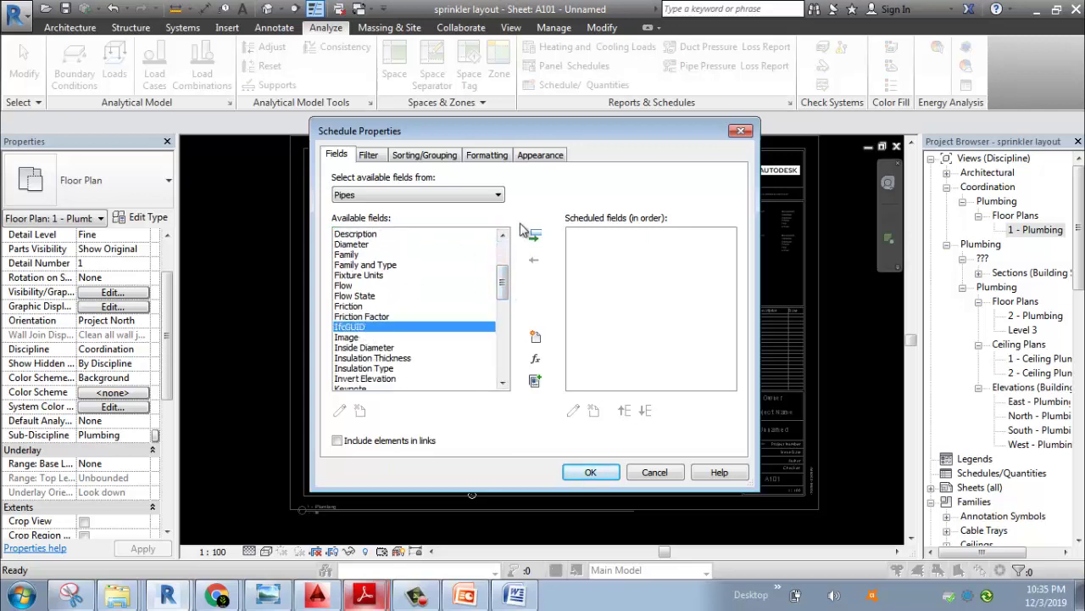
scroll(503, 292, "down", 3)
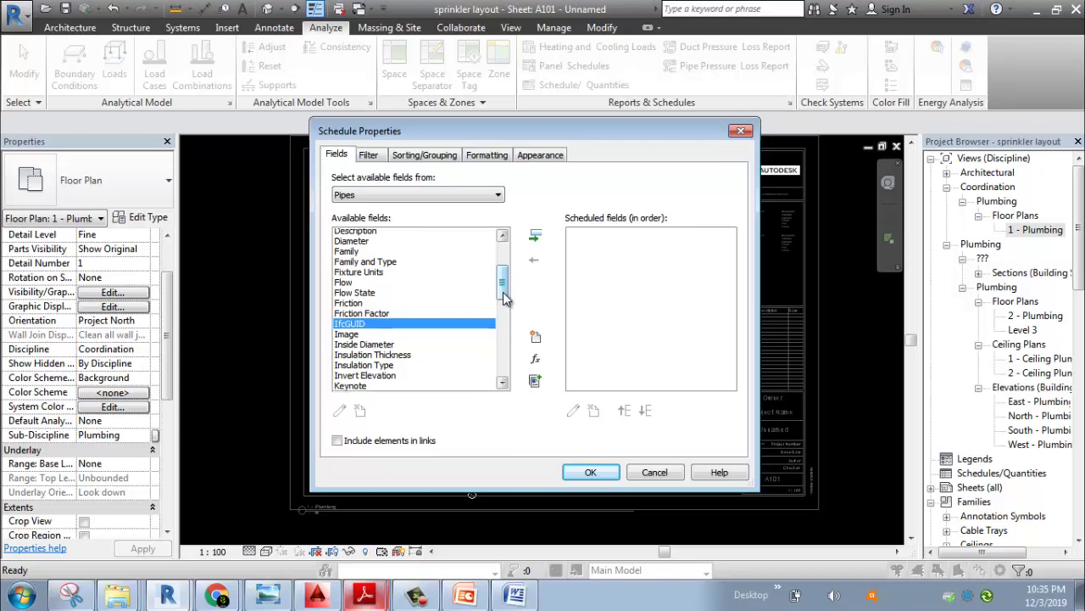
scroll(379, 316, "down", 2)
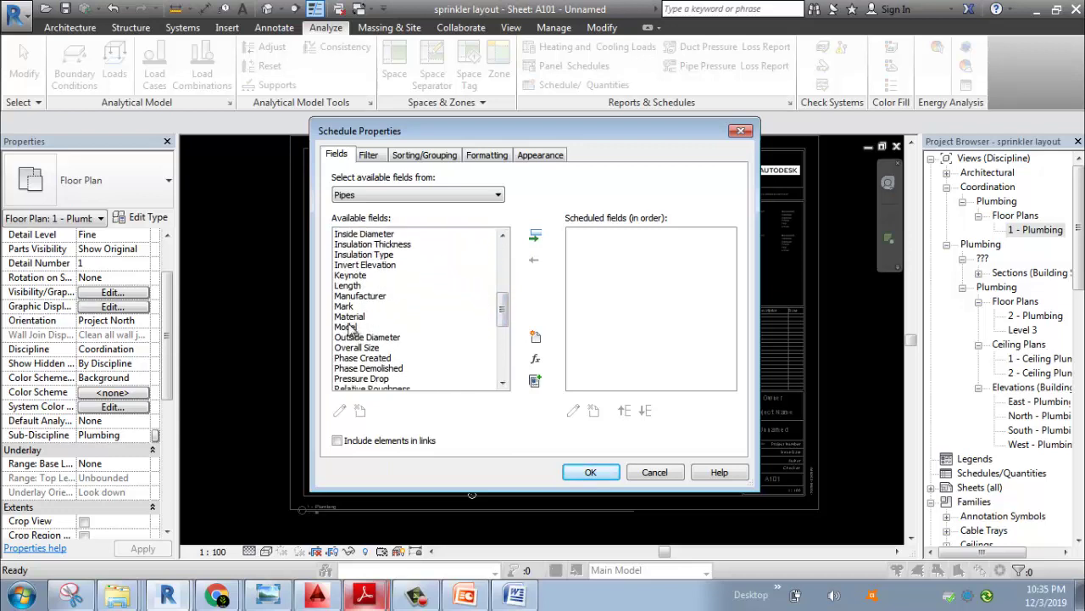
left_click(356, 305)
key("s")
scroll(365, 344, "down", 2)
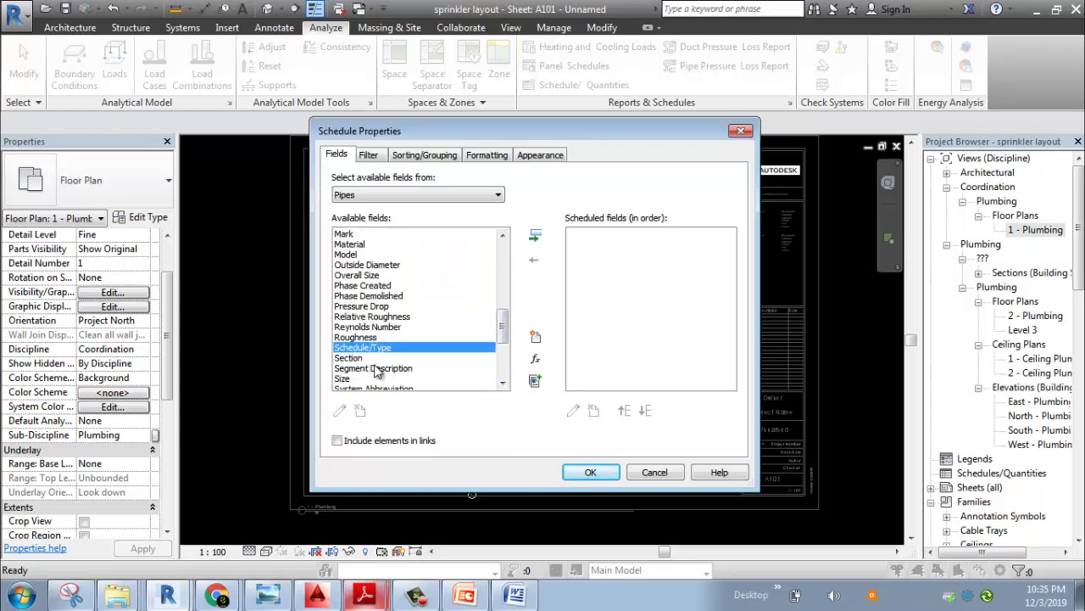
left_click(346, 347)
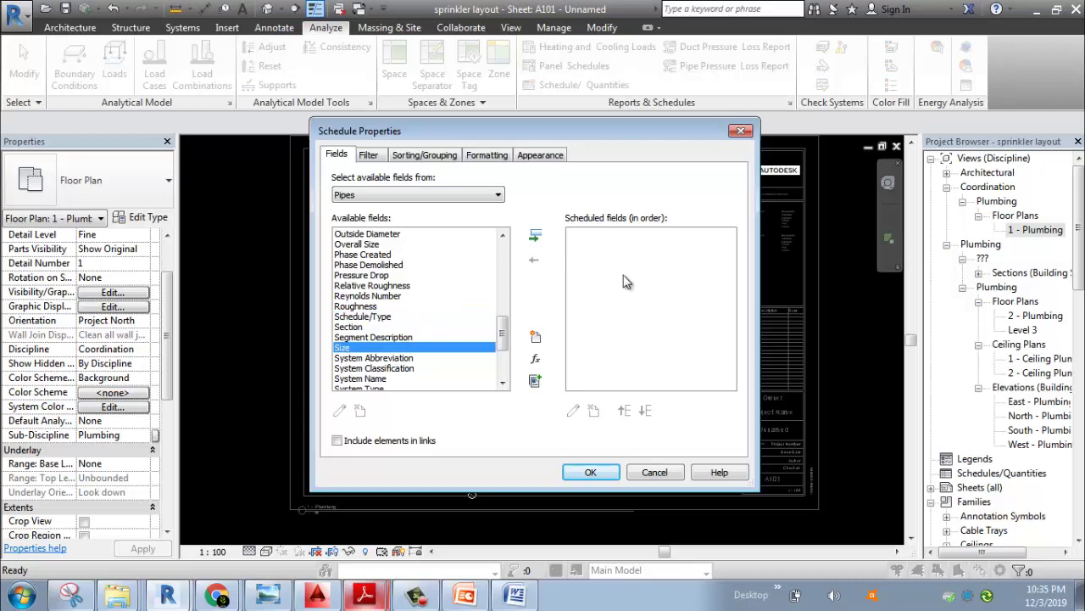
left_click(535, 239)
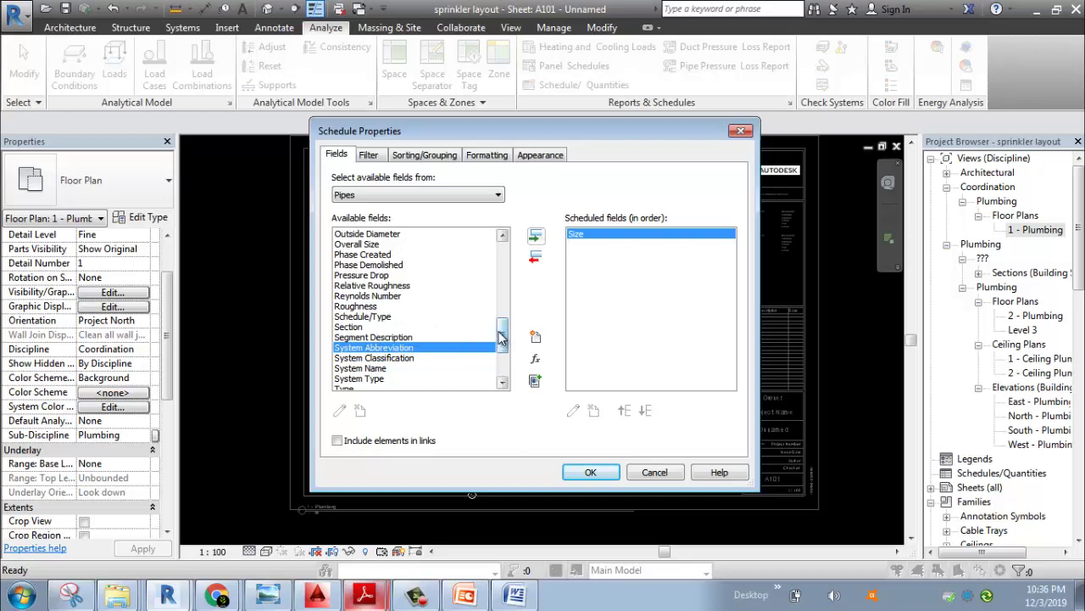
Add System Type and Length to the scheduled fields after Size
left_click(367, 358)
left_click(371, 379)
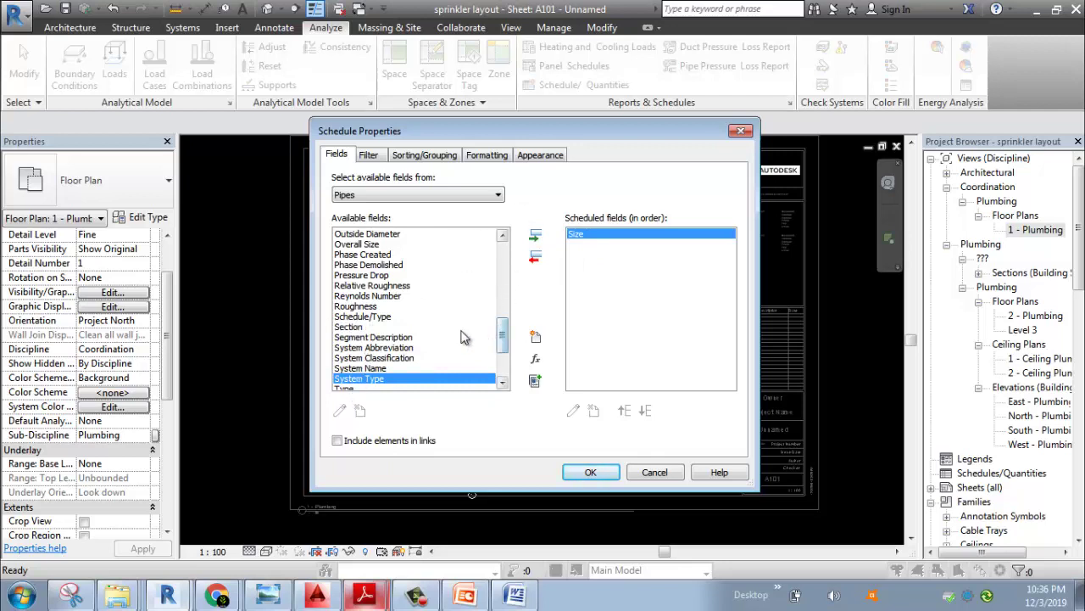
left_click(535, 240)
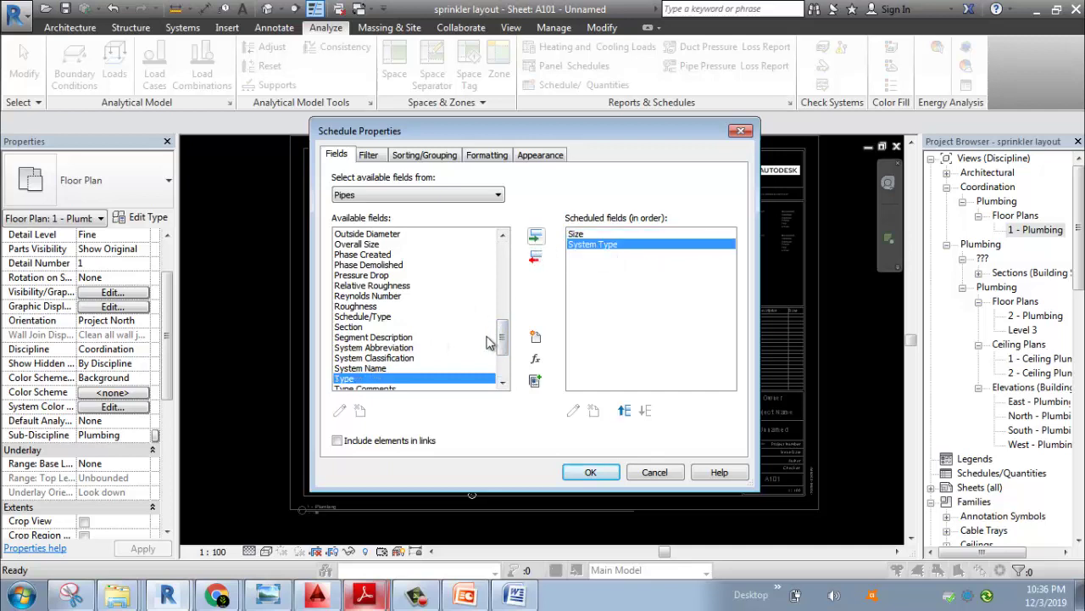
left_click_drag(504, 337, 507, 359)
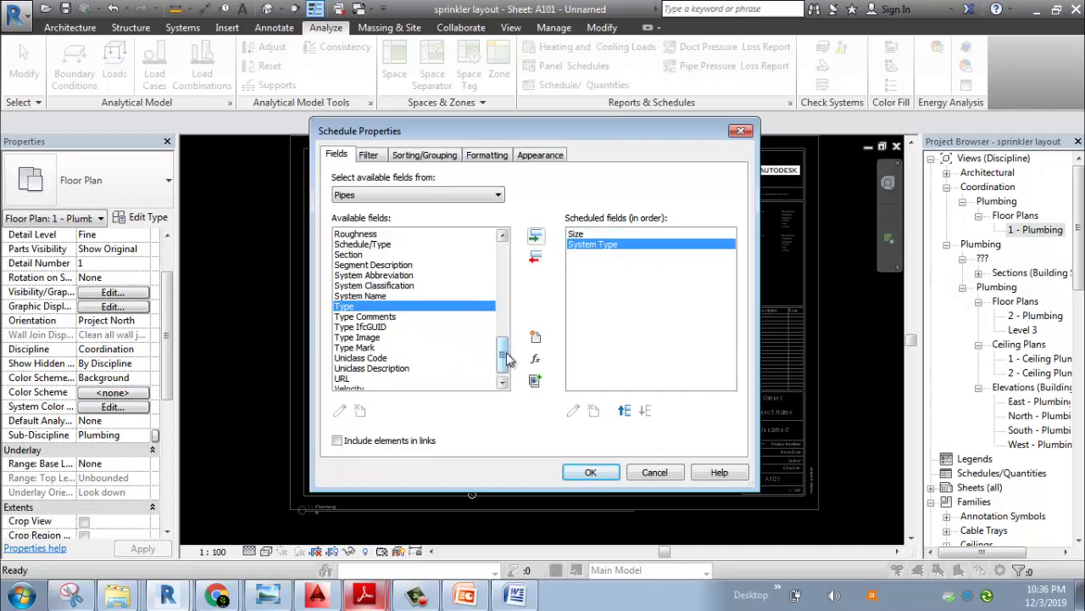
left_click_drag(501, 339, 503, 313)
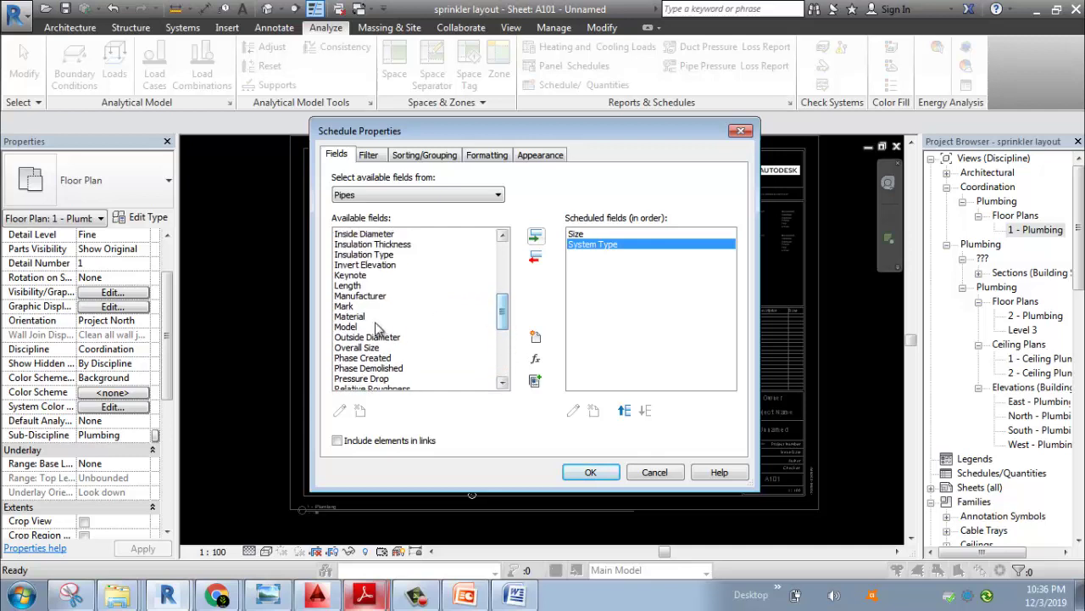
left_click(349, 286)
left_click(535, 236)
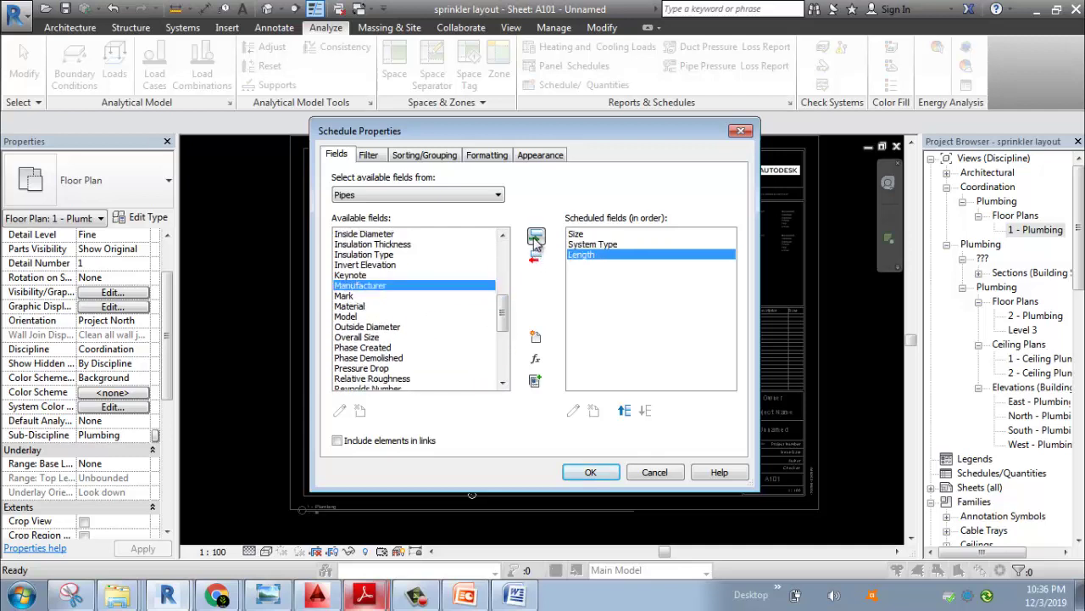
Add Keynote to the scheduled fields, then remove it again
left_click(395, 275)
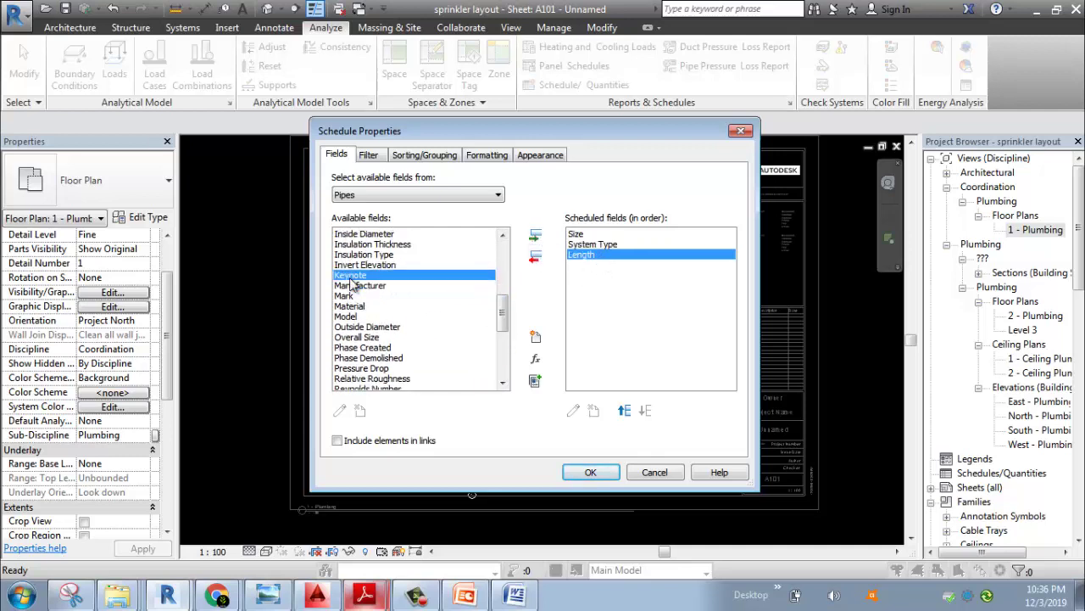
left_click(536, 237)
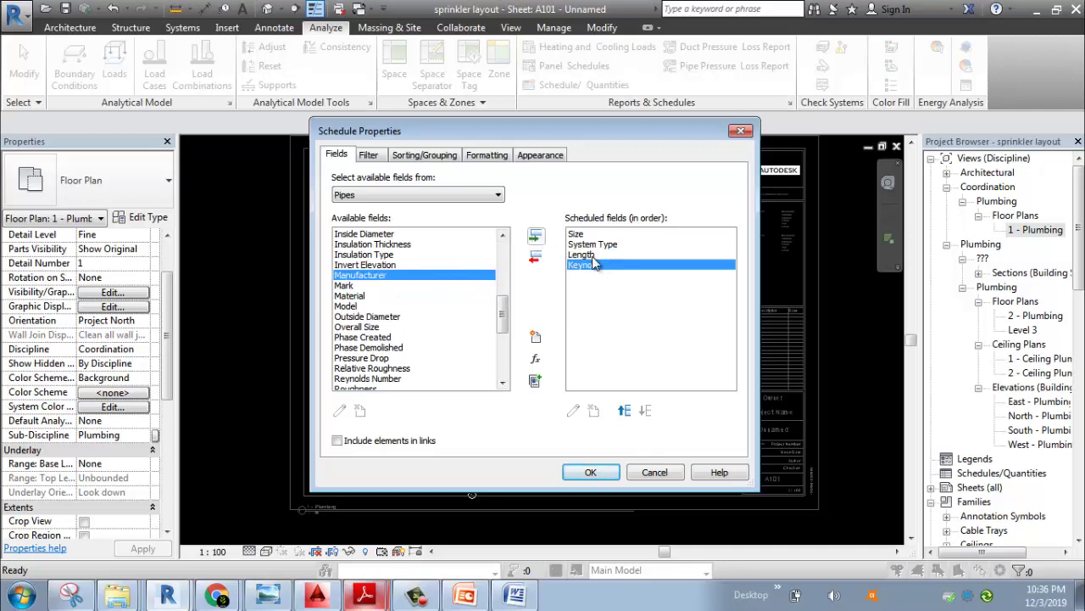
left_click(583, 245)
left_click(587, 266)
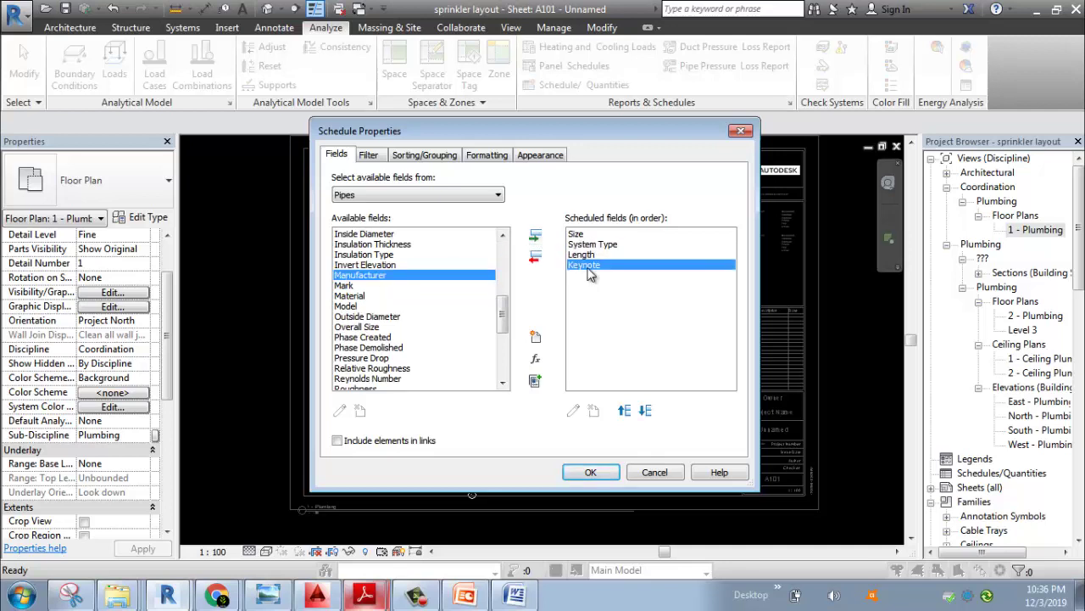
left_click(535, 258)
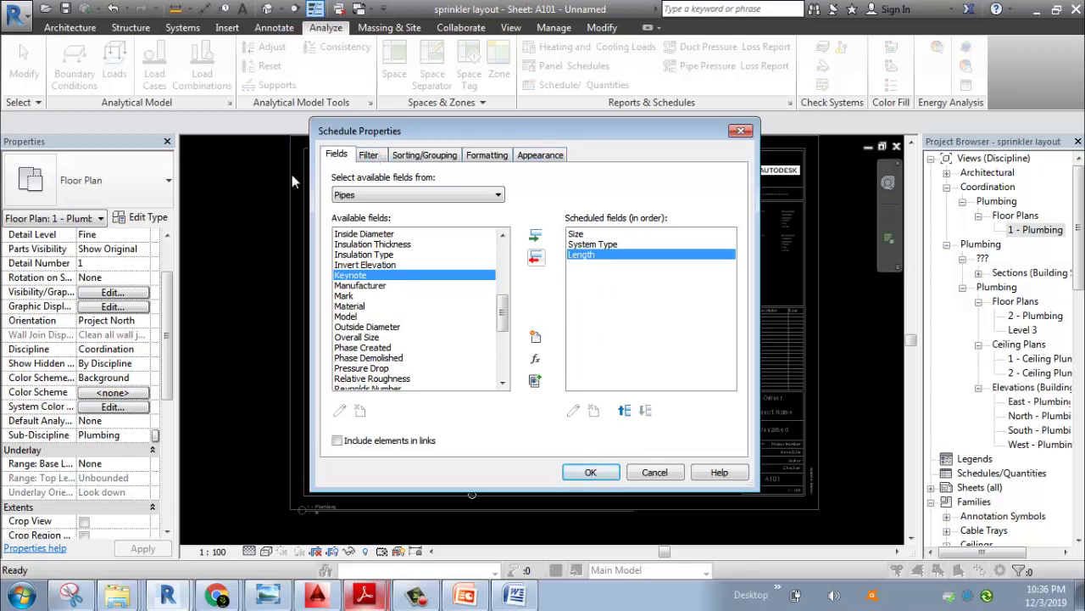
Open the Size, System Type, Length schedule, widen System Type, and open its Filter settings
left_click(591, 473)
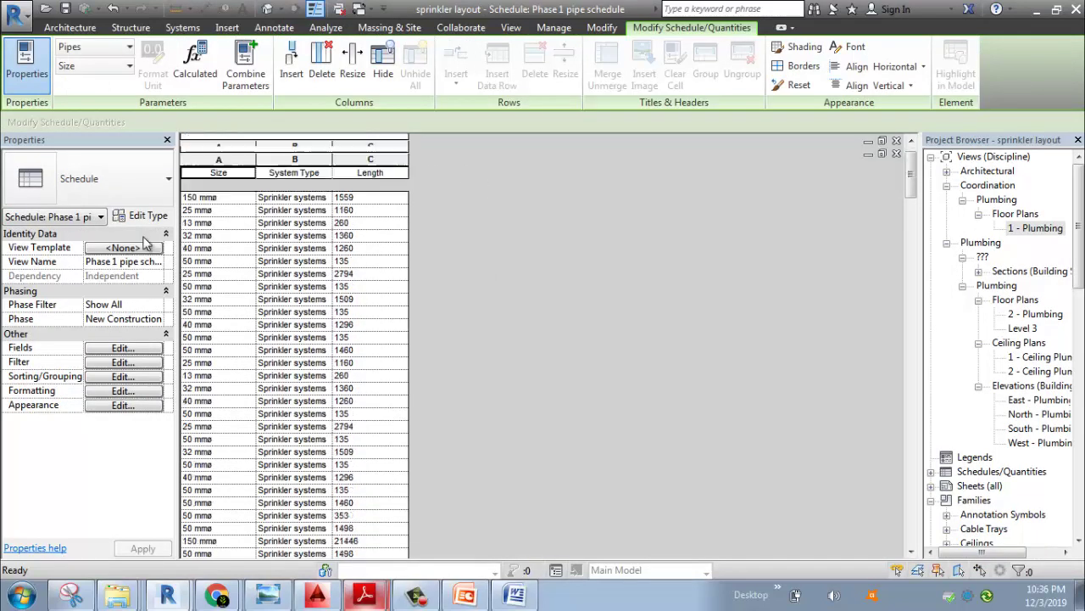
scroll(222, 213, "down", 3)
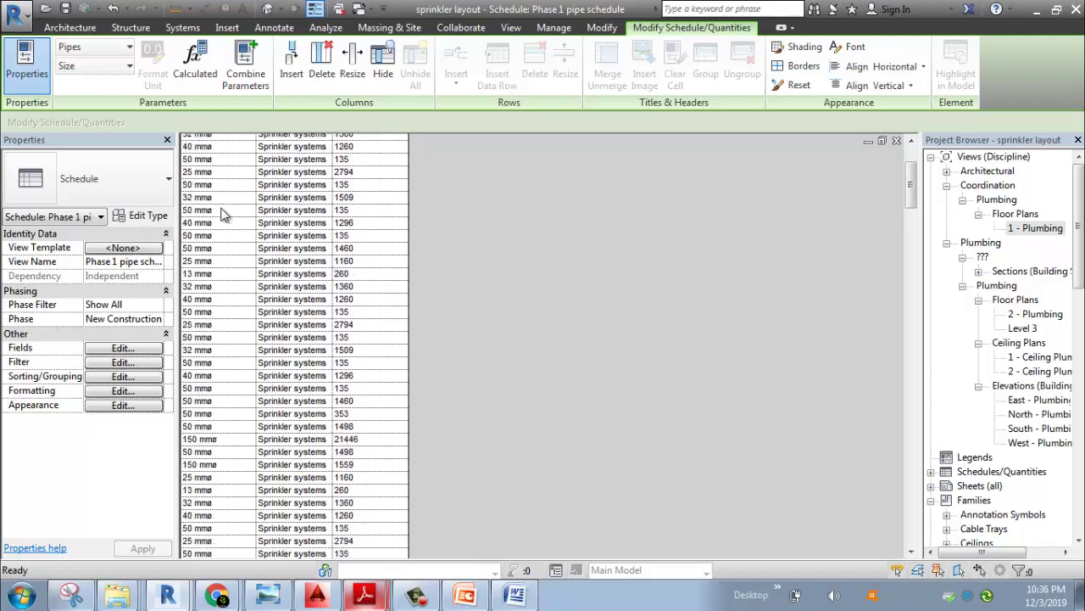
scroll(223, 213, "up", 3)
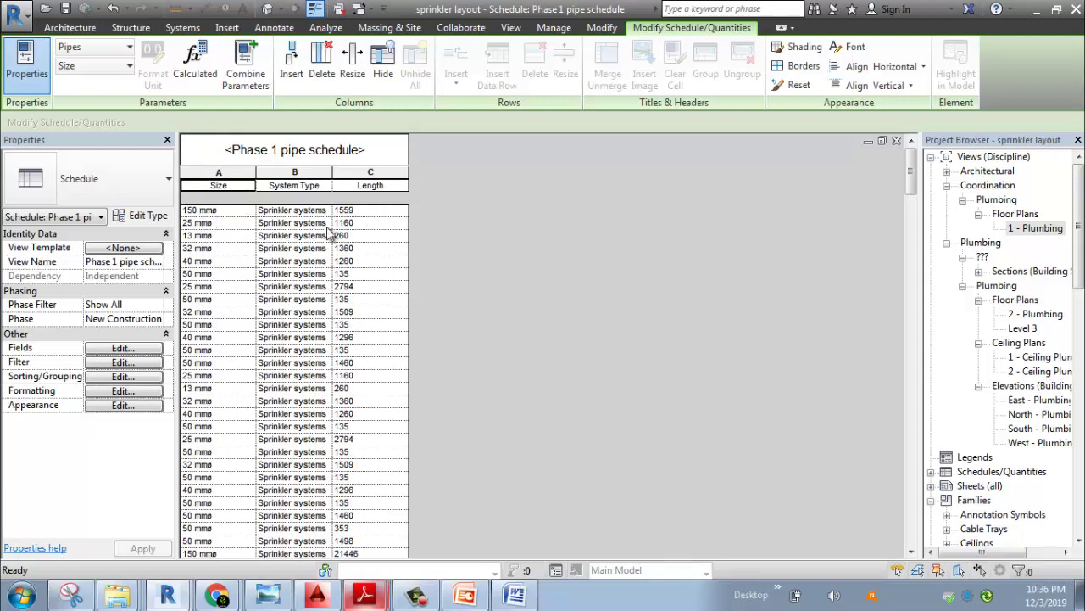
left_click_drag(331, 179, 377, 174)
scroll(305, 348, "down", 3)
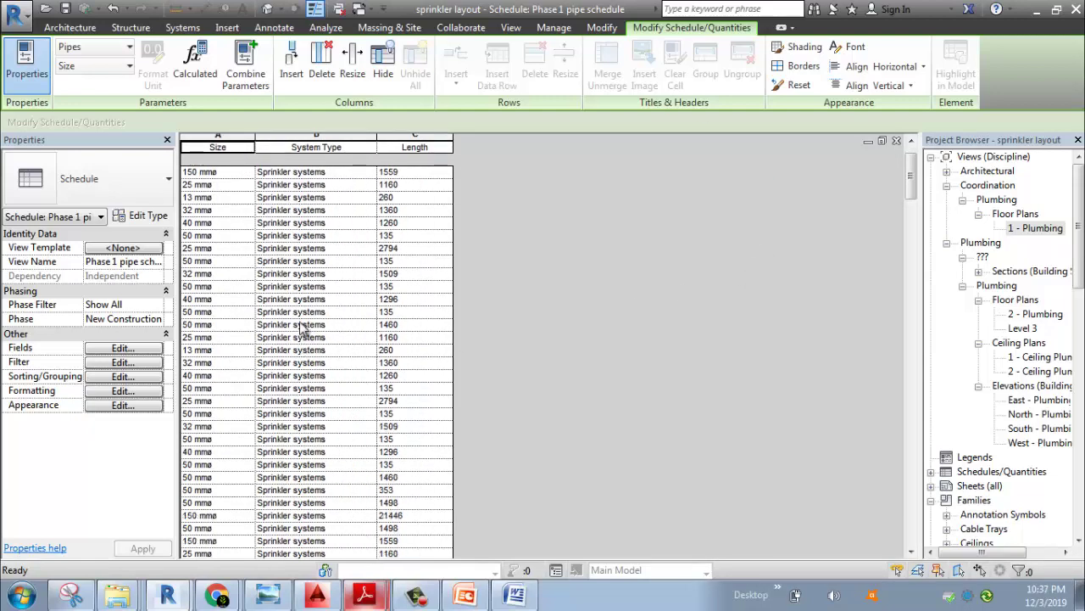
scroll(305, 339, "up", 3)
scroll(307, 347, "down", 5)
scroll(306, 352, "up", 5)
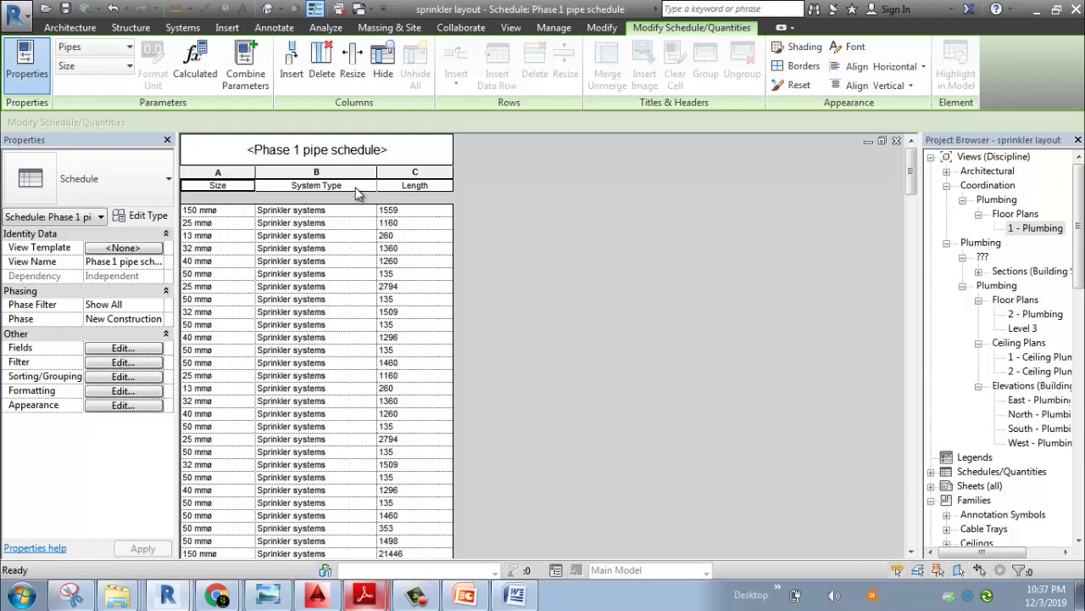
left_click(131, 363)
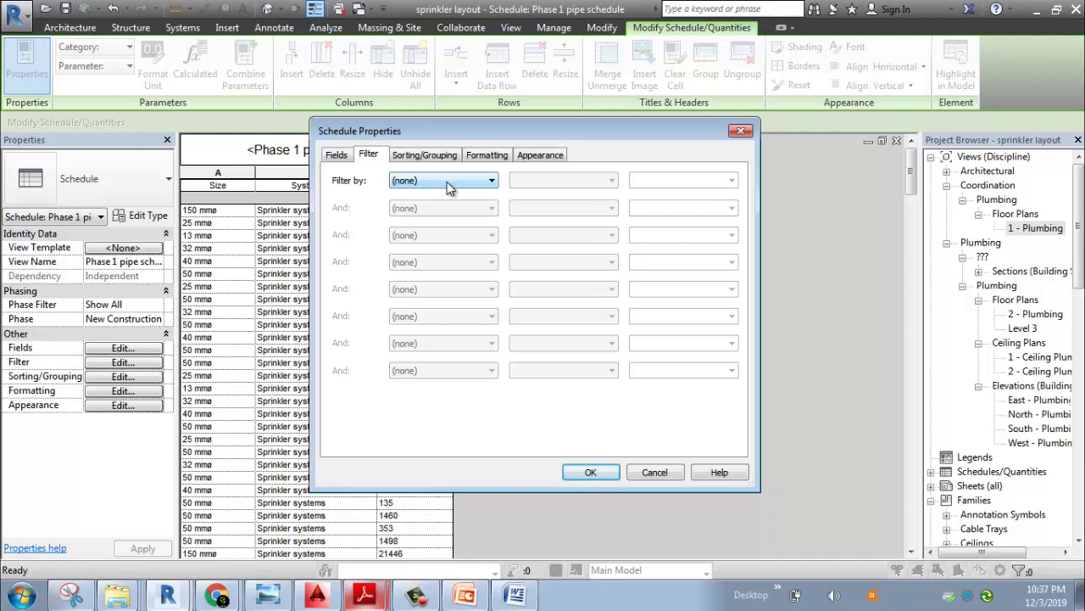
Filter the pipe schedule to Size equals 150 mmø
left_click(449, 184)
left_click(442, 203)
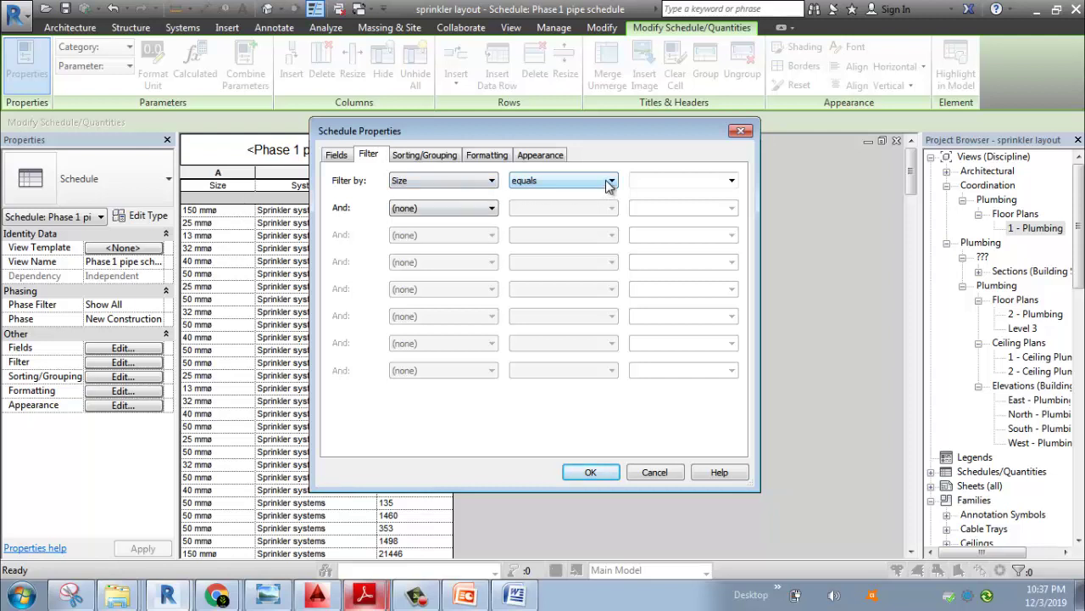
left_click(544, 185)
left_click(545, 187)
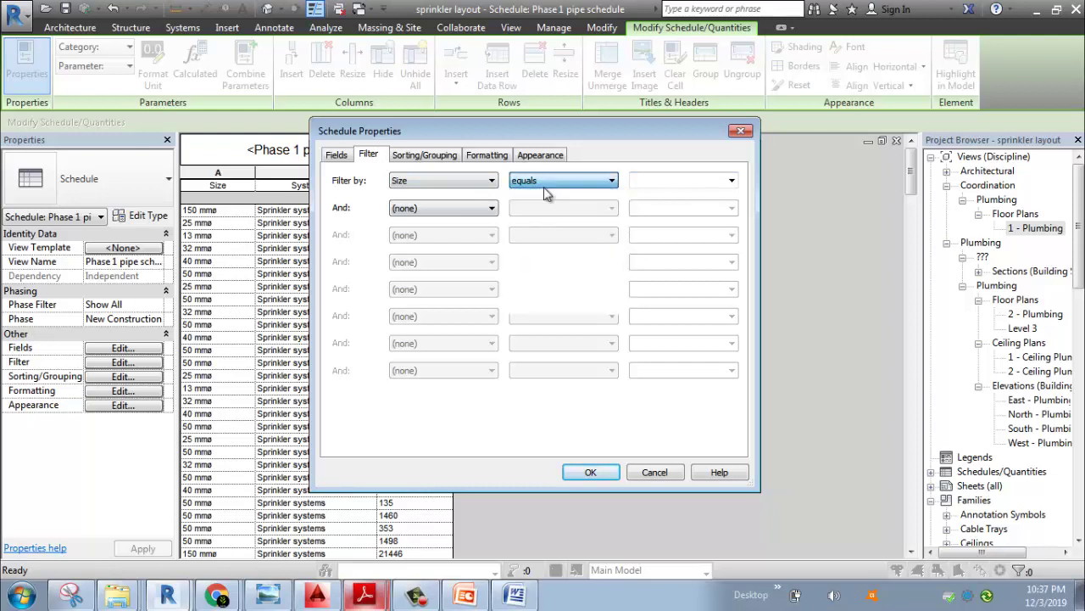
left_click(544, 187)
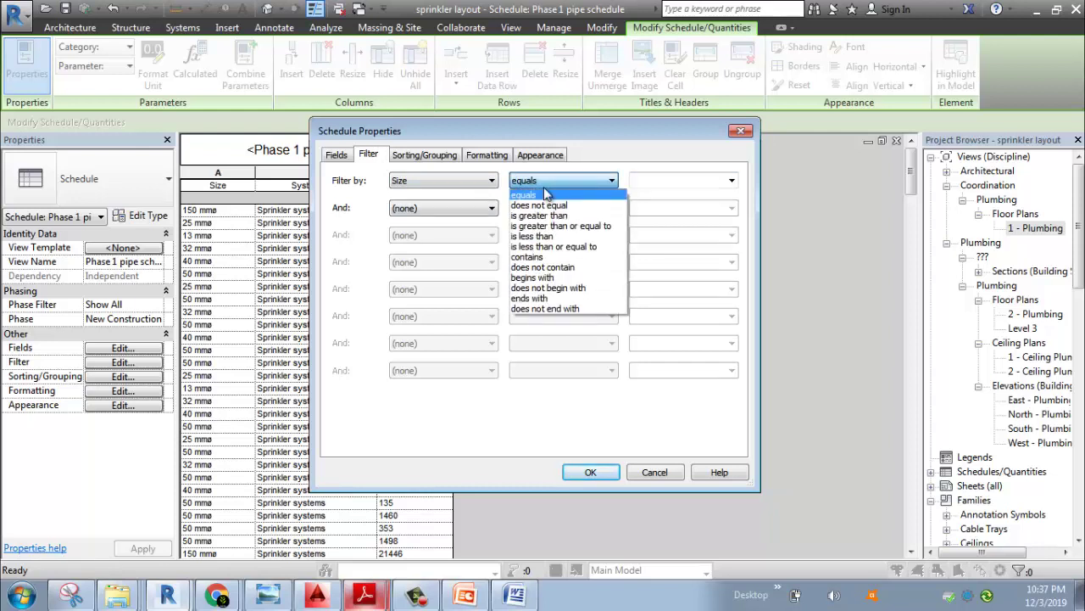
left_click(547, 194)
left_click(730, 181)
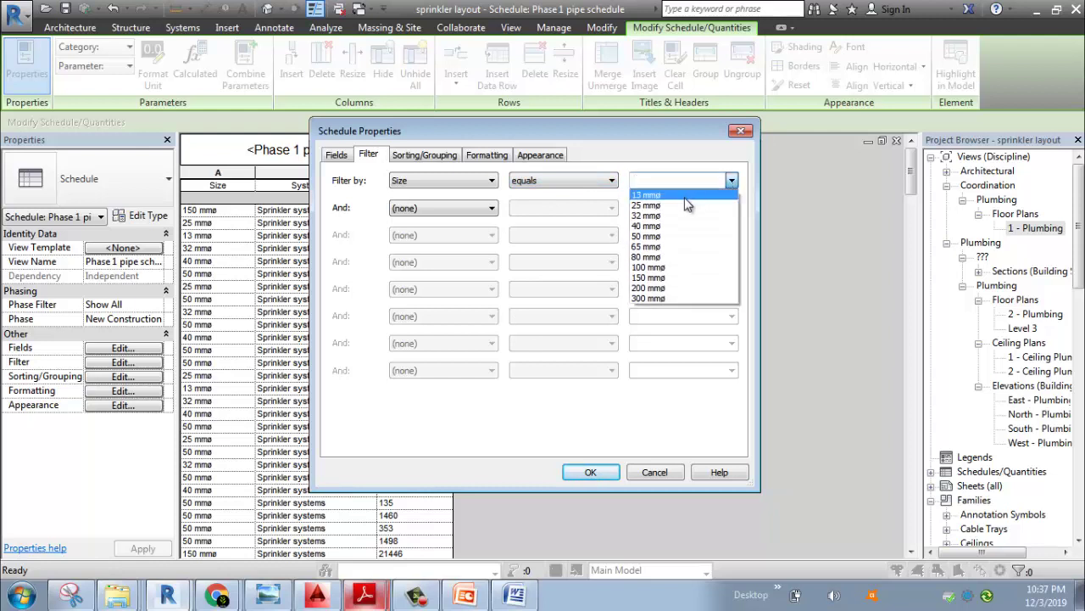
left_click(657, 277)
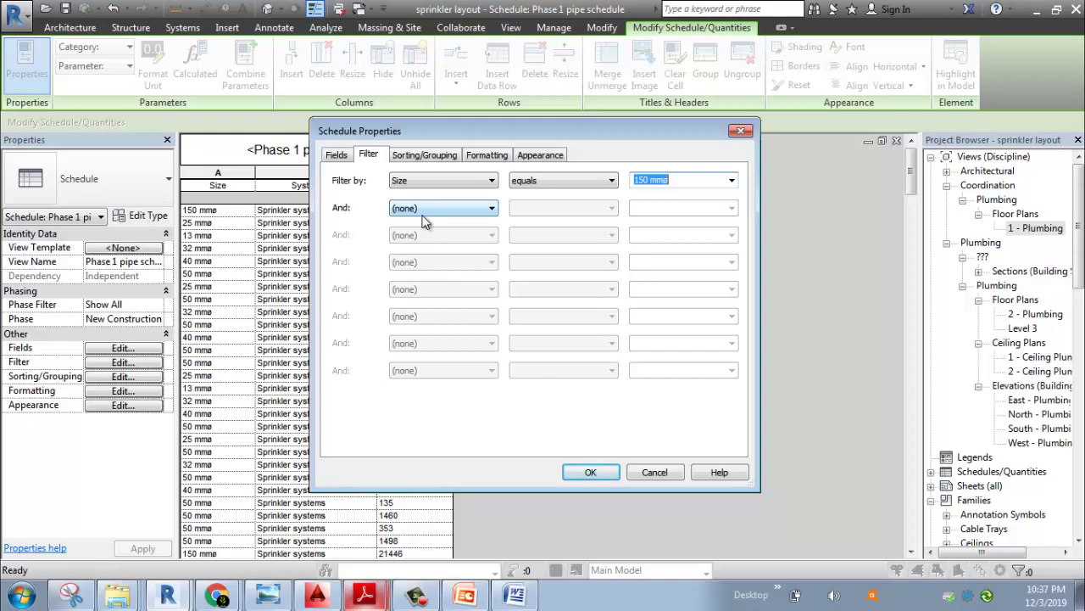
left_click(583, 472)
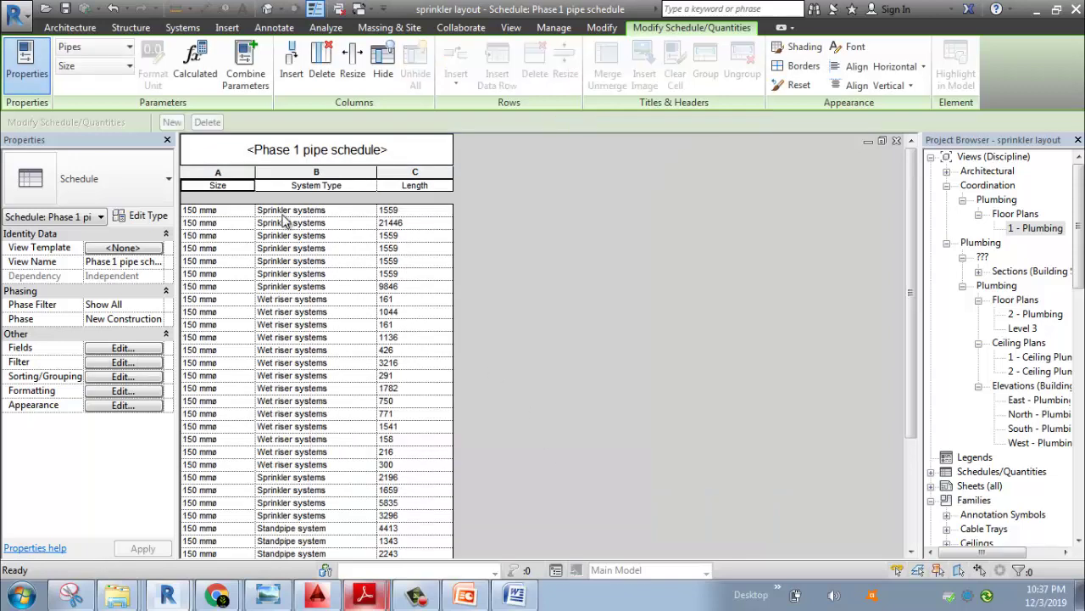
Reopen the schedule properties and set the Filter by field back to (none)
scroll(204, 244, "down", 4)
scroll(204, 244, "up", 4)
scroll(187, 351, "down", 2)
scroll(186, 350, "up", 2)
scroll(393, 472, "down", 4)
scroll(393, 472, "up", 4)
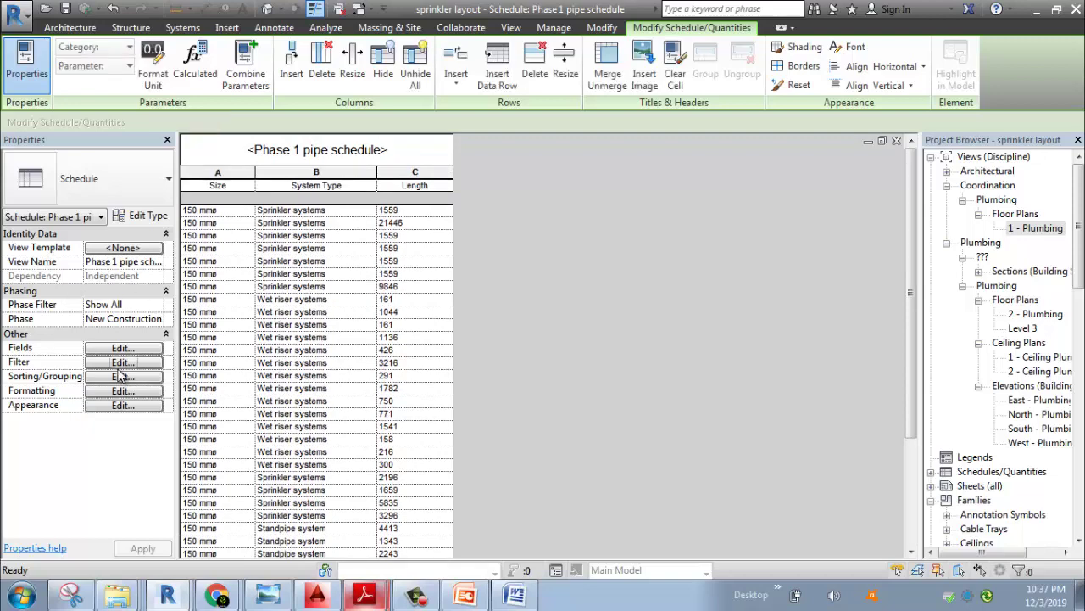
left_click(139, 349)
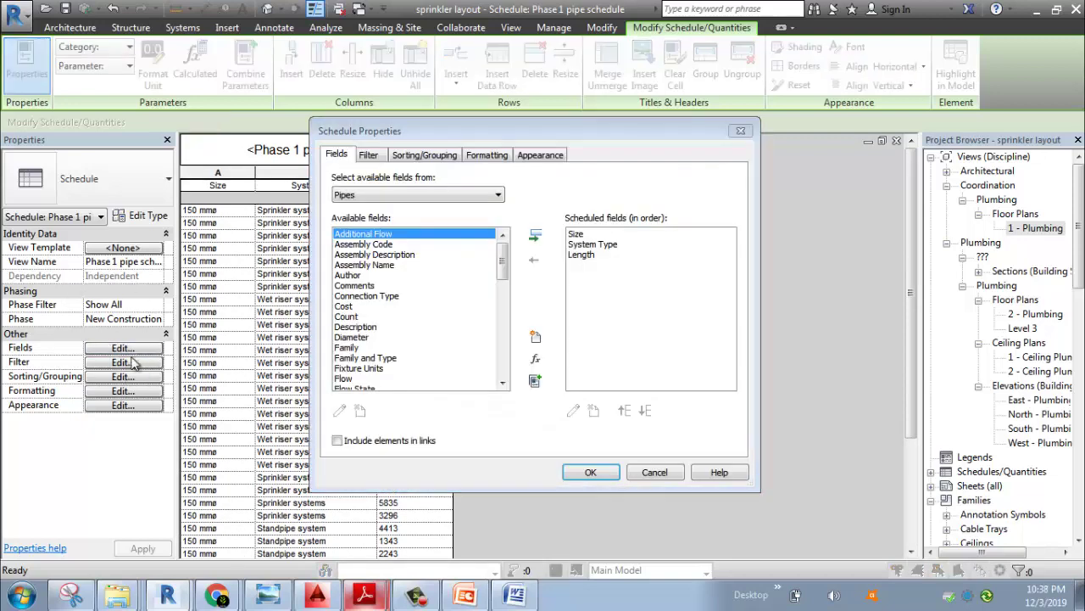
left_click(369, 155)
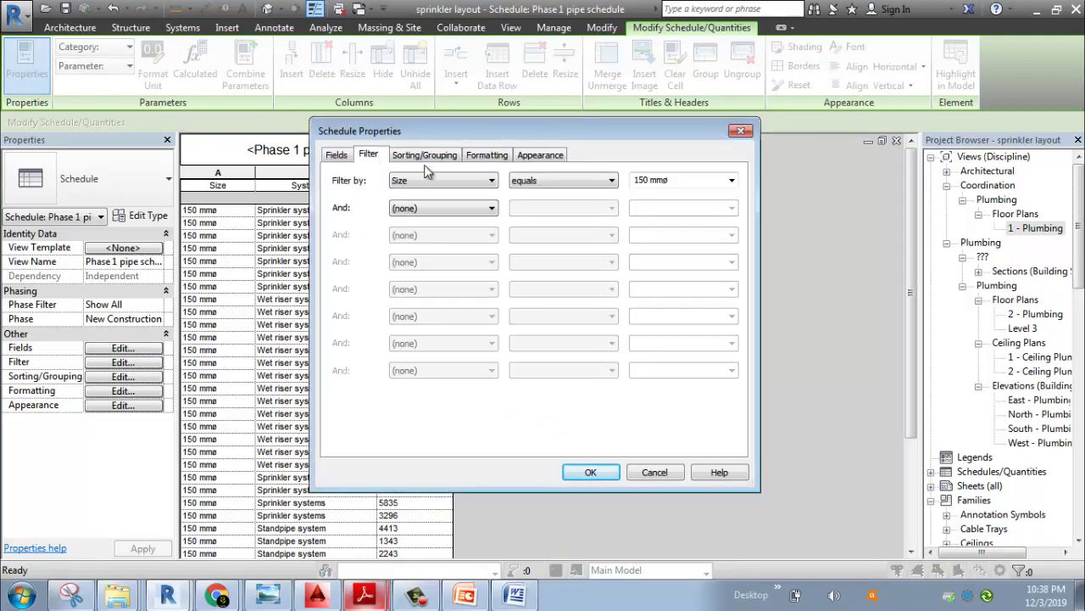
left_click(476, 180)
left_click(449, 191)
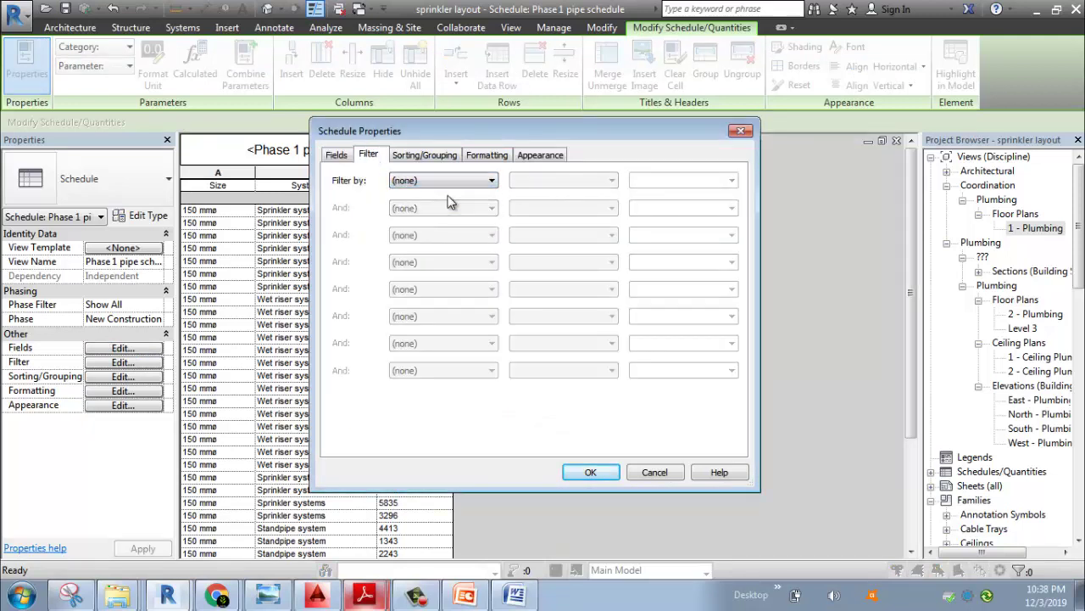
left_click(445, 180)
left_click(439, 191)
left_click(440, 156)
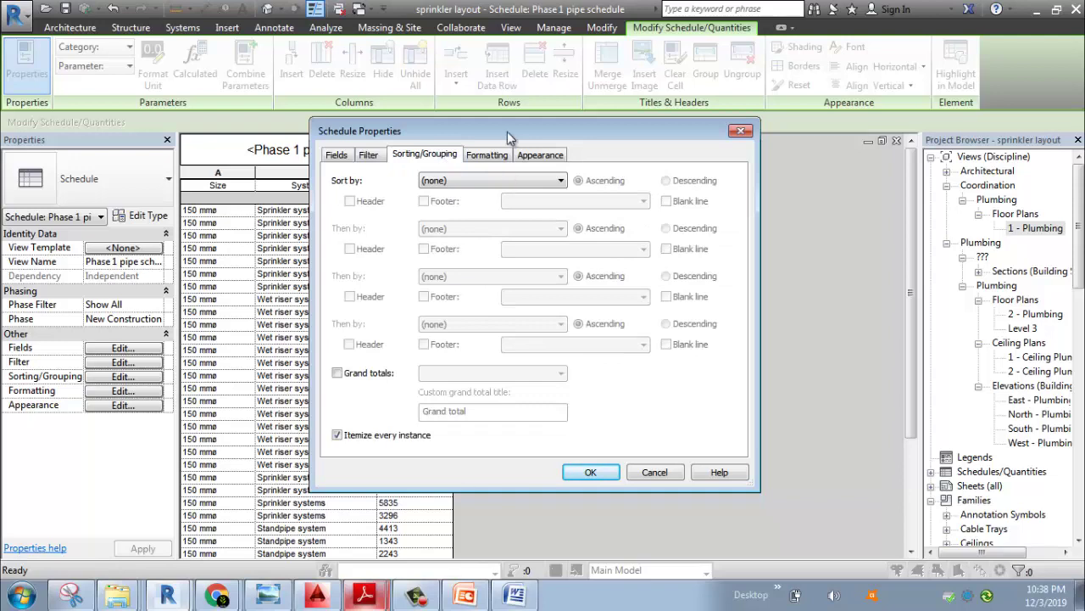
Set the Length field's formatting to Calculate totals
left_click_drag(508, 132, 775, 110)
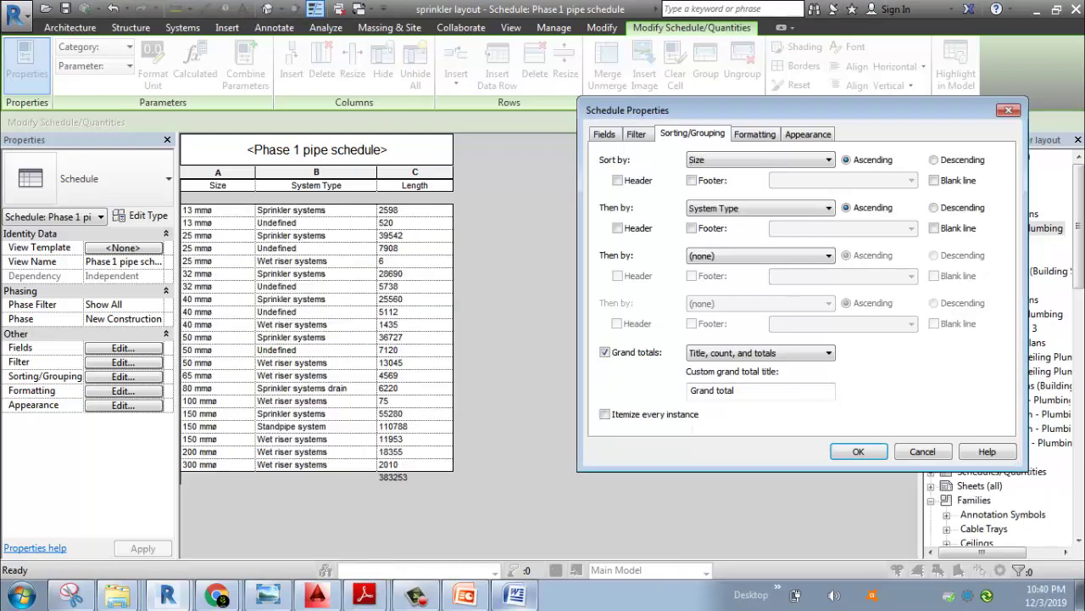
left_click(774, 138)
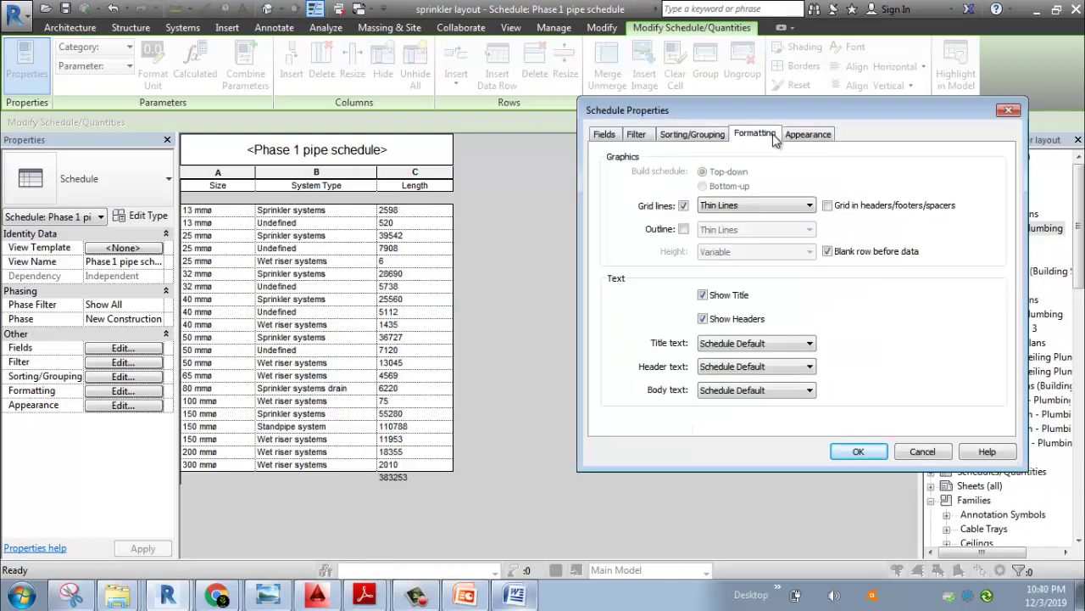
left_click(623, 192)
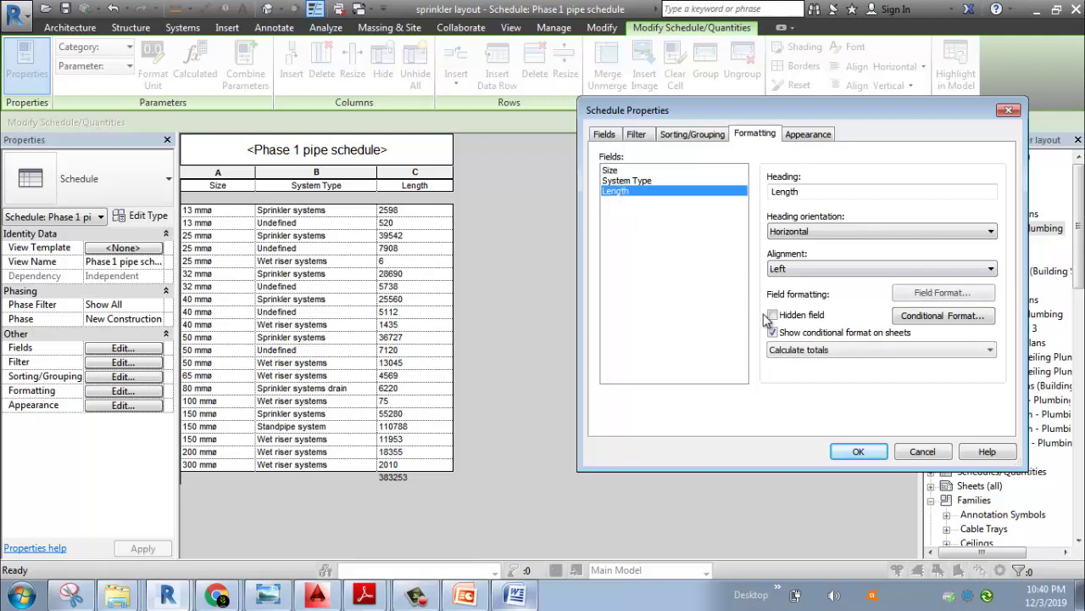
left_click(816, 356)
left_click(814, 344)
left_click(811, 335)
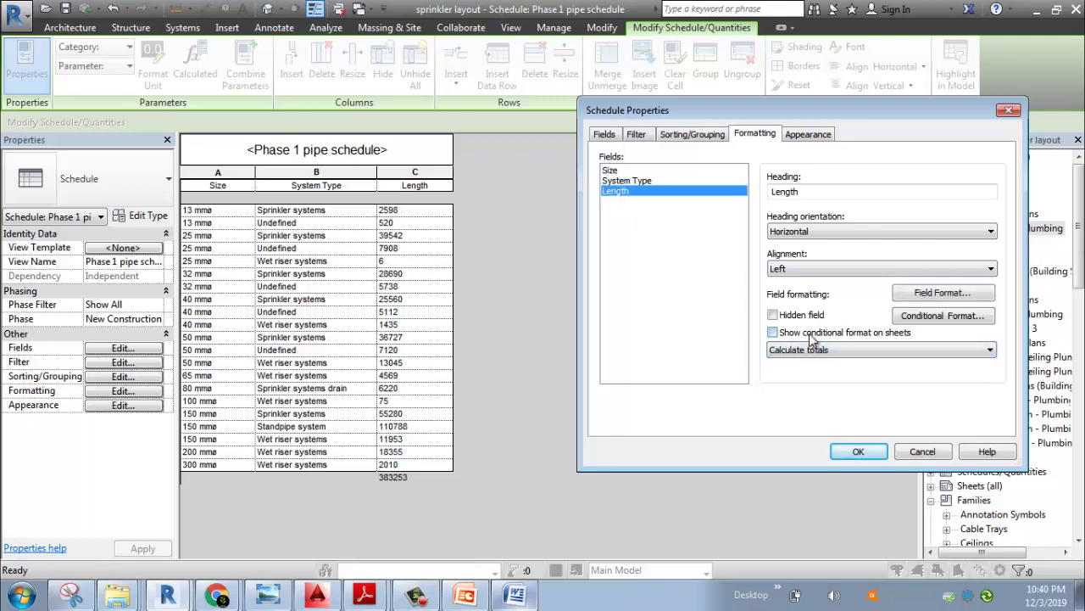
left_click(812, 336)
left_click(814, 349)
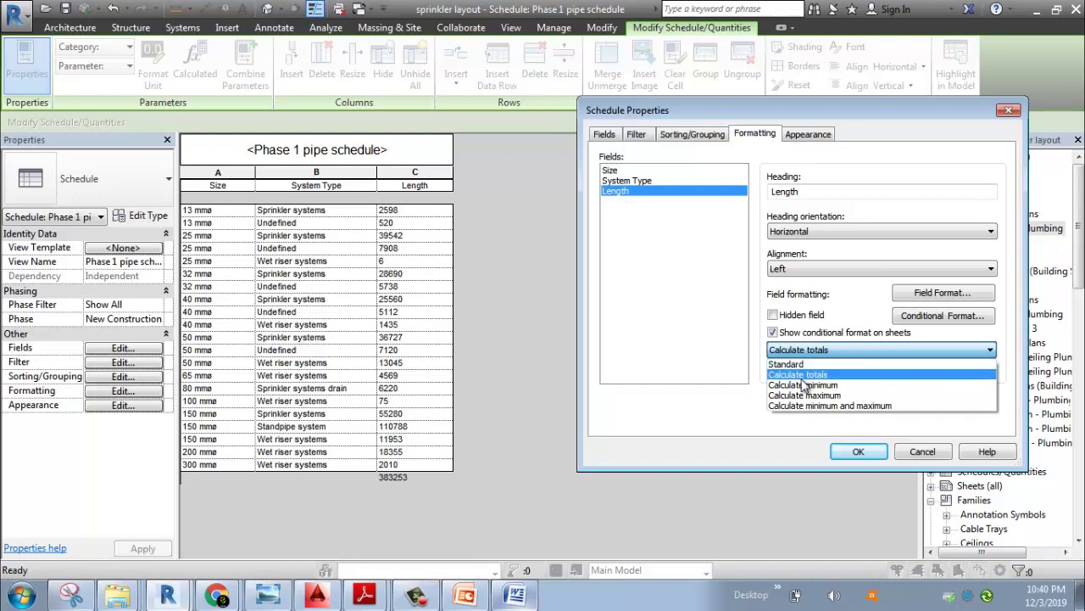
left_click(802, 376)
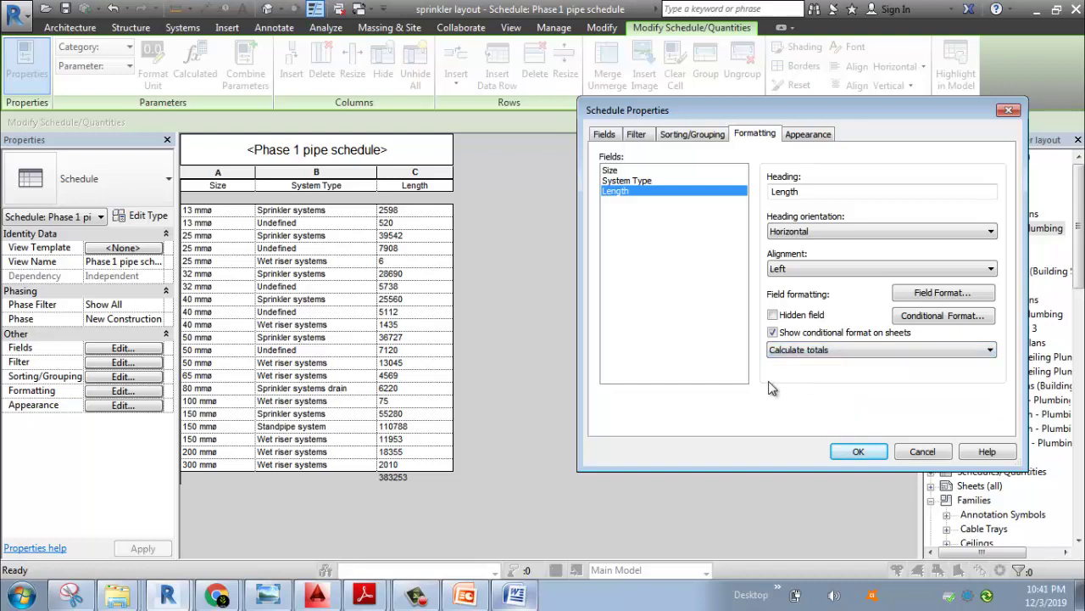
Sort the schedule by Size, itemize every instance, and turn off grand totals
left_click(685, 136)
left_click(637, 136)
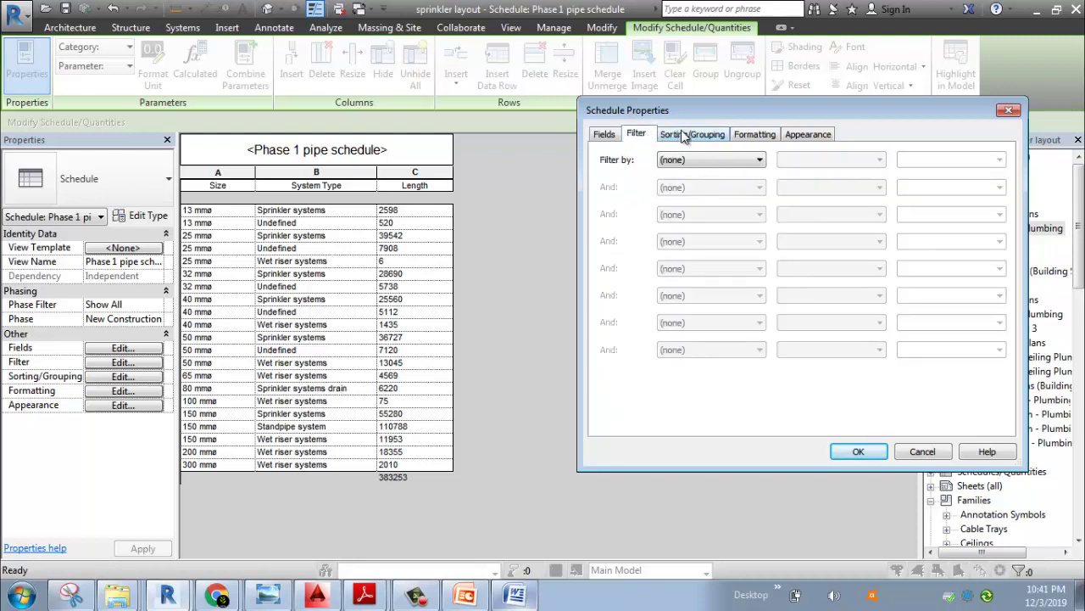
left_click(683, 135)
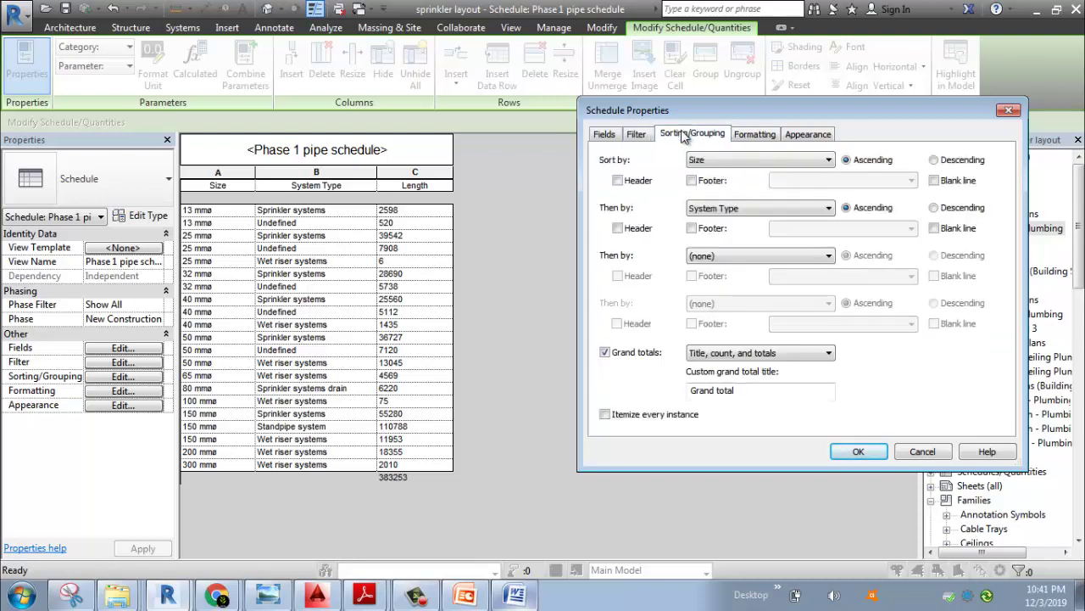
left_click(722, 163)
left_click(704, 171)
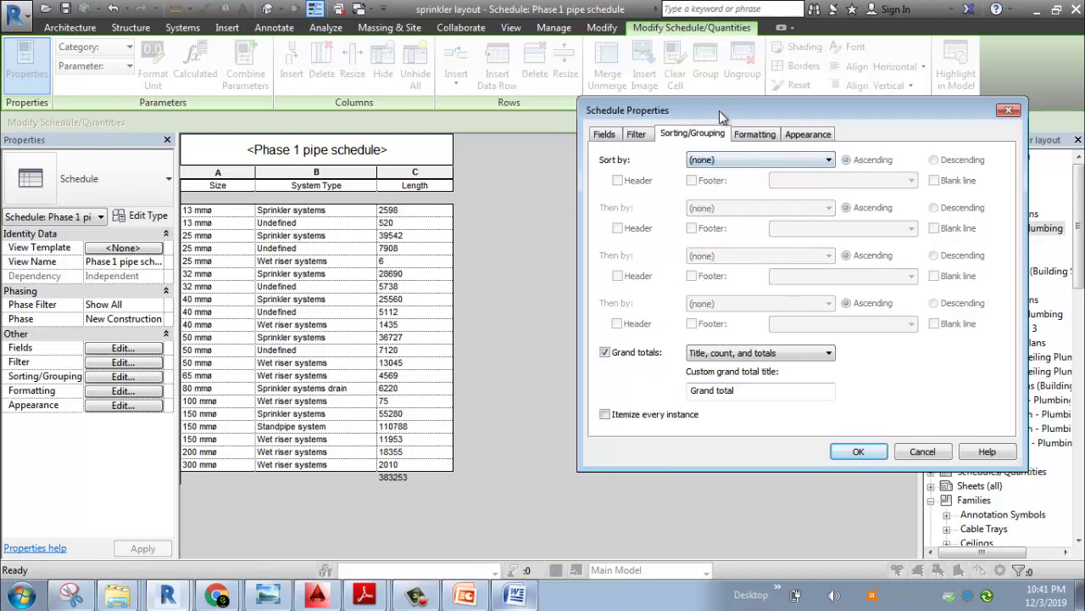
left_click_drag(717, 110, 367, 104)
left_click(380, 156)
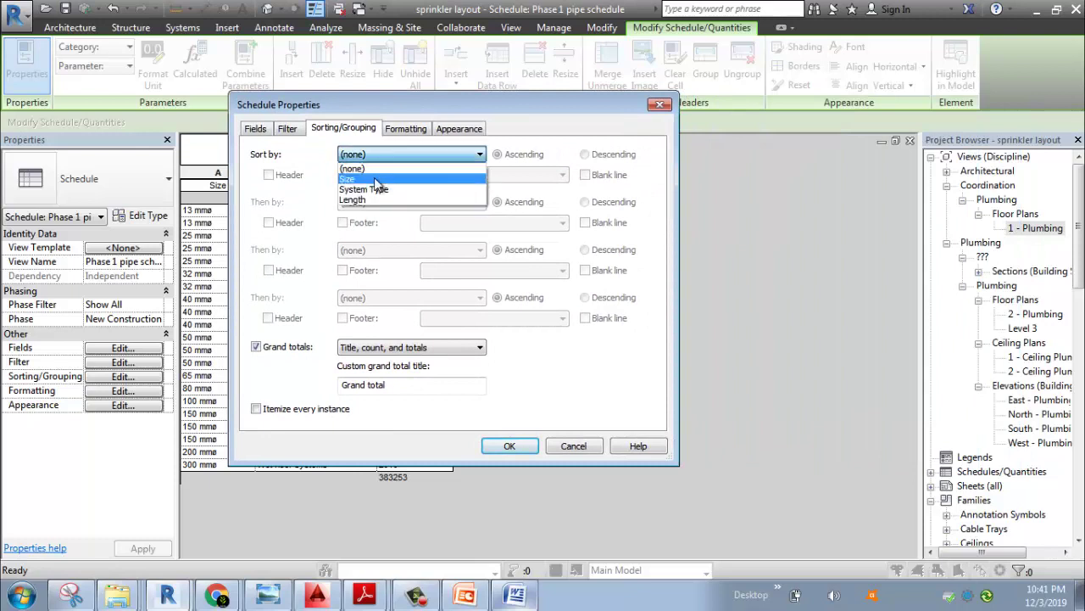
left_click(373, 179)
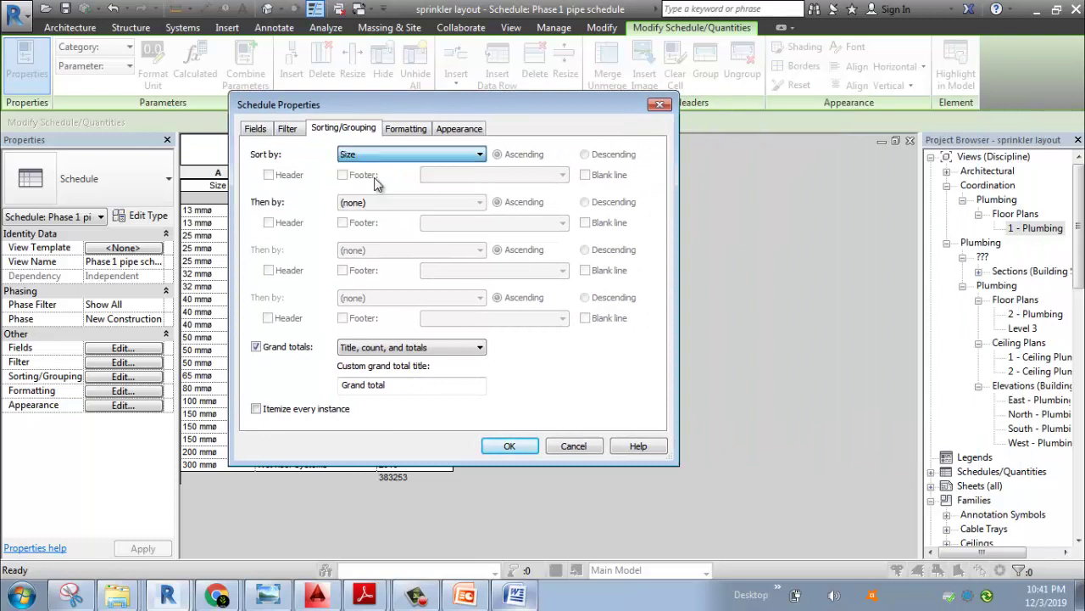
left_click(281, 409)
left_click(287, 347)
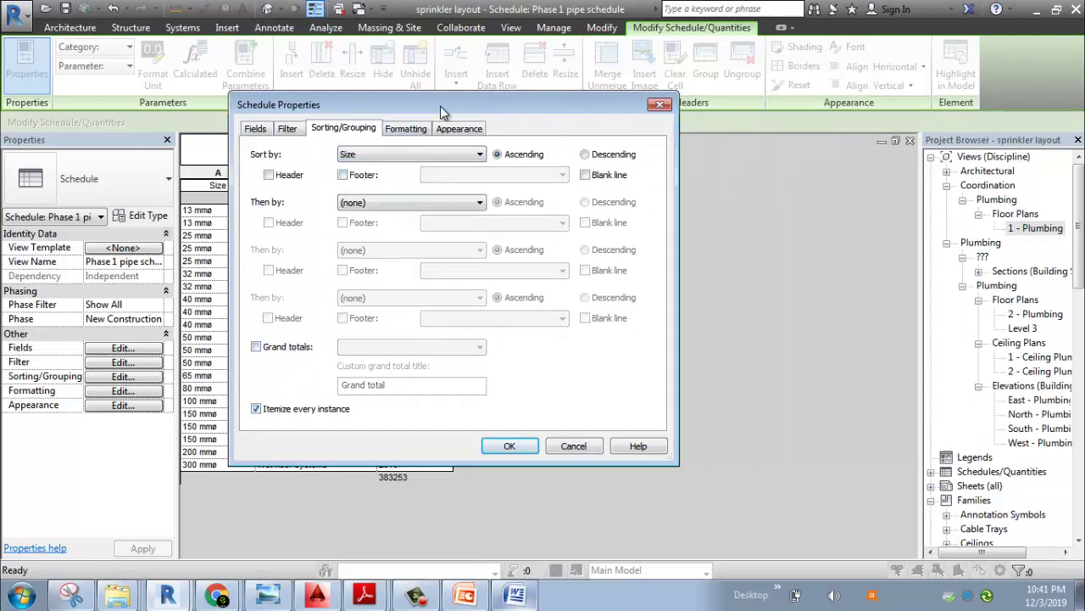
Add System Type as the secondary sort and a header row for Size groups
left_click_drag(440, 113, 582, 111)
left_click(492, 155)
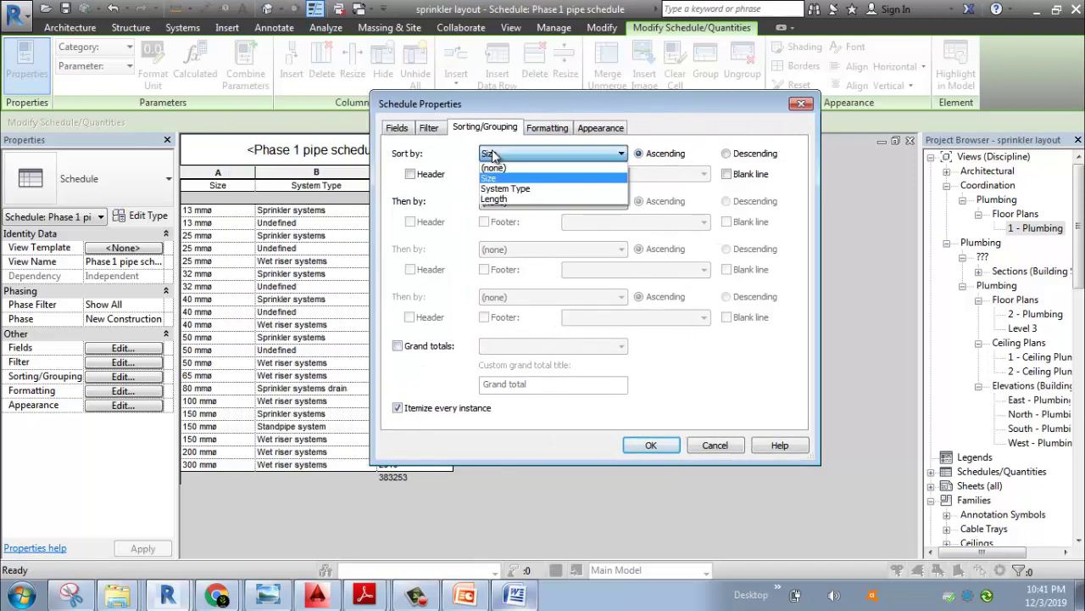
left_click(496, 179)
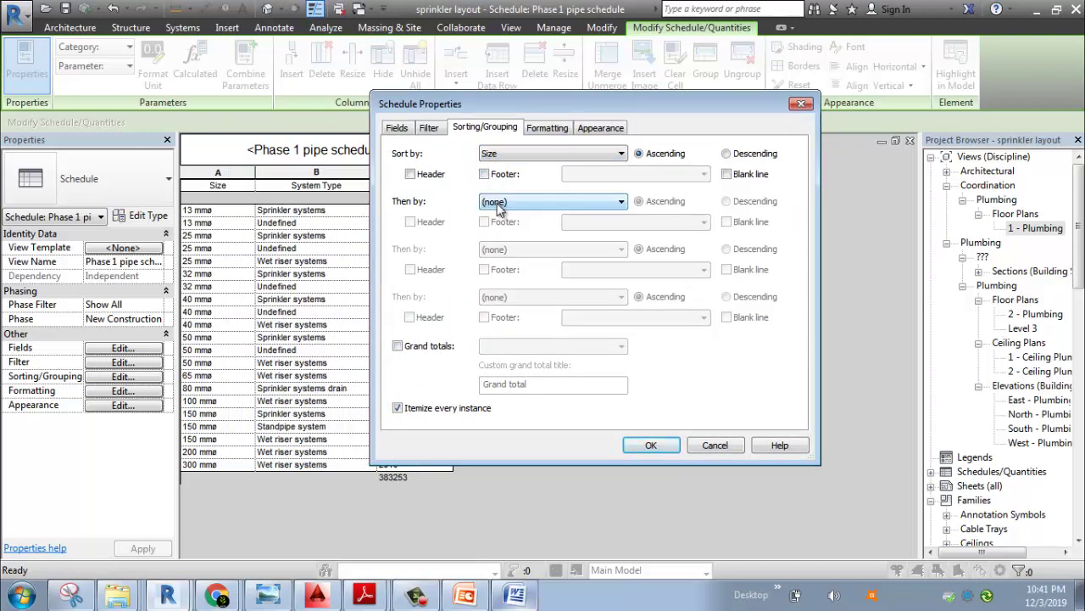
left_click(499, 210)
left_click(500, 239)
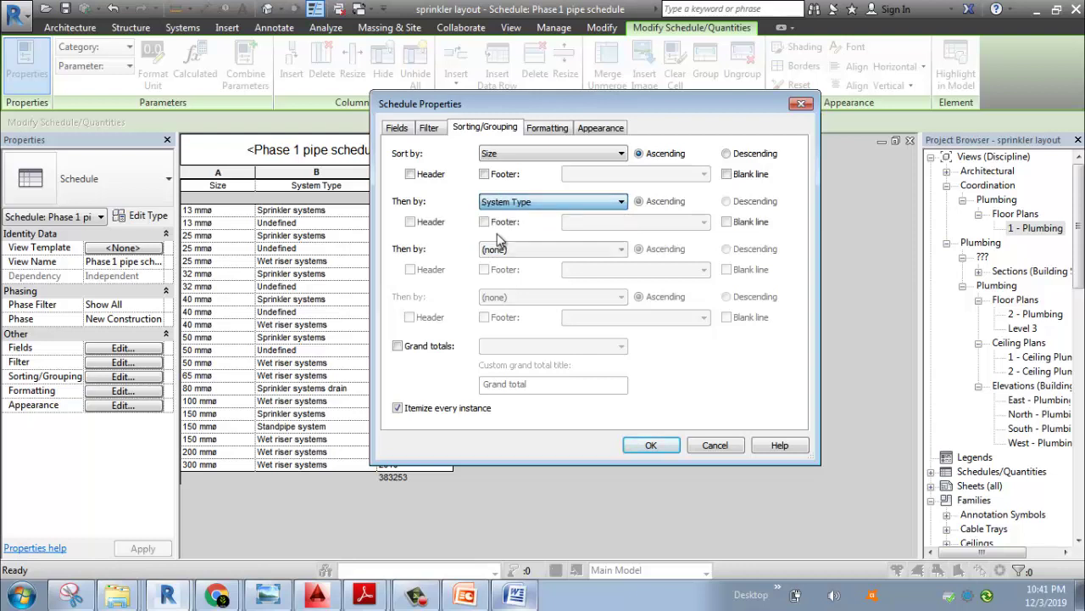
left_click(499, 247)
left_click(412, 175)
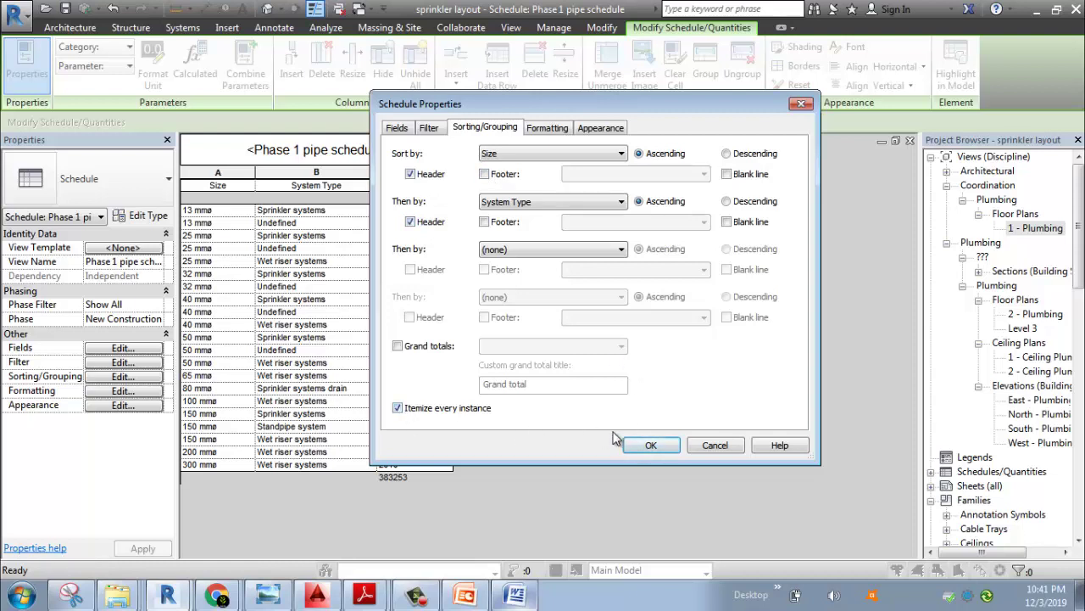
left_click(649, 445)
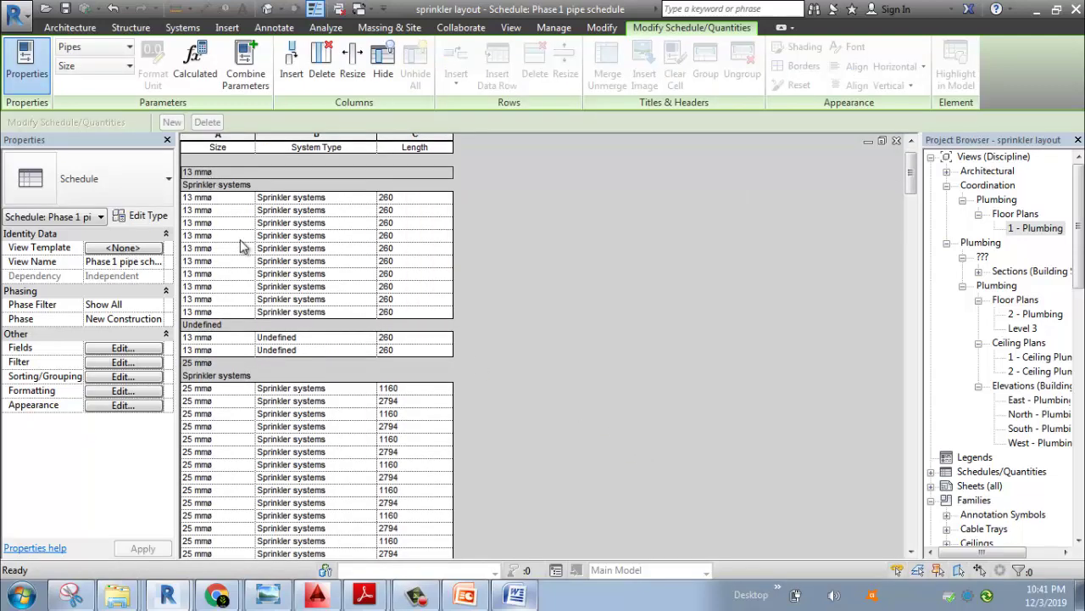
scroll(228, 208, "down", 5)
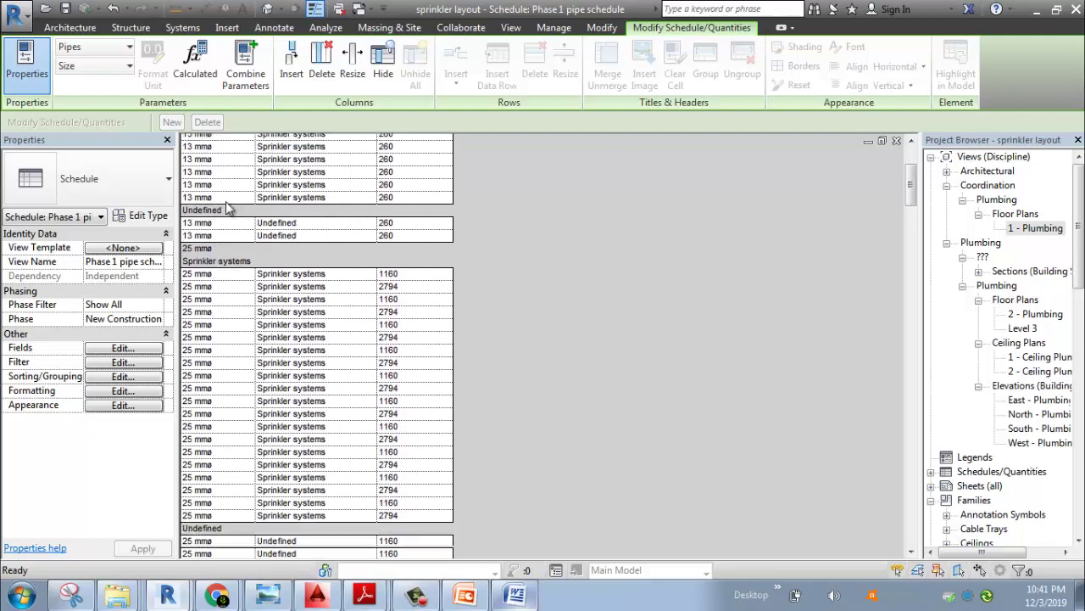
scroll(227, 208, "down", 1)
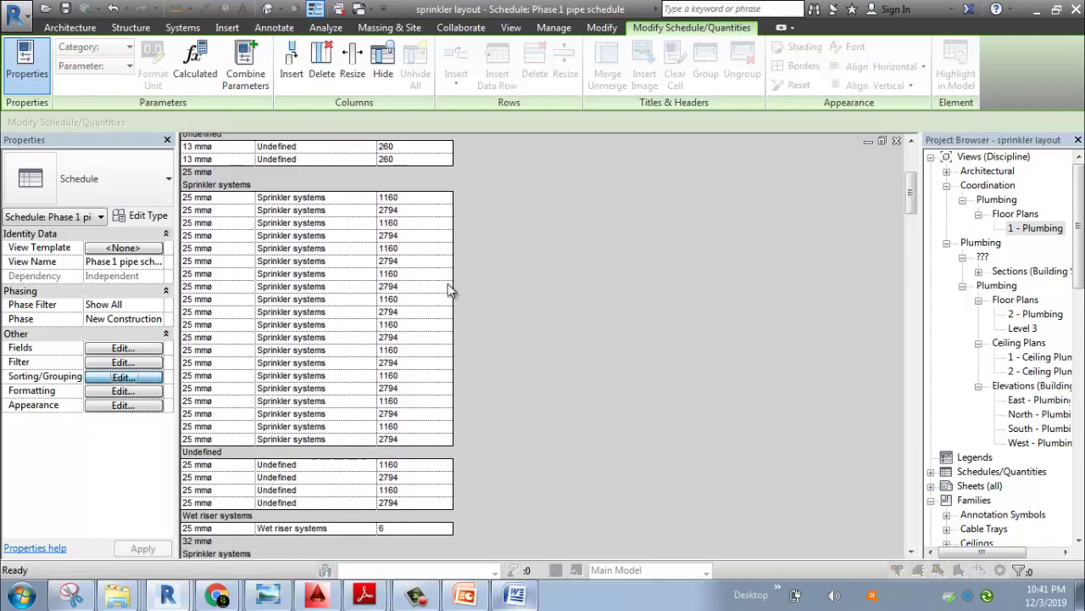
left_click(123, 376)
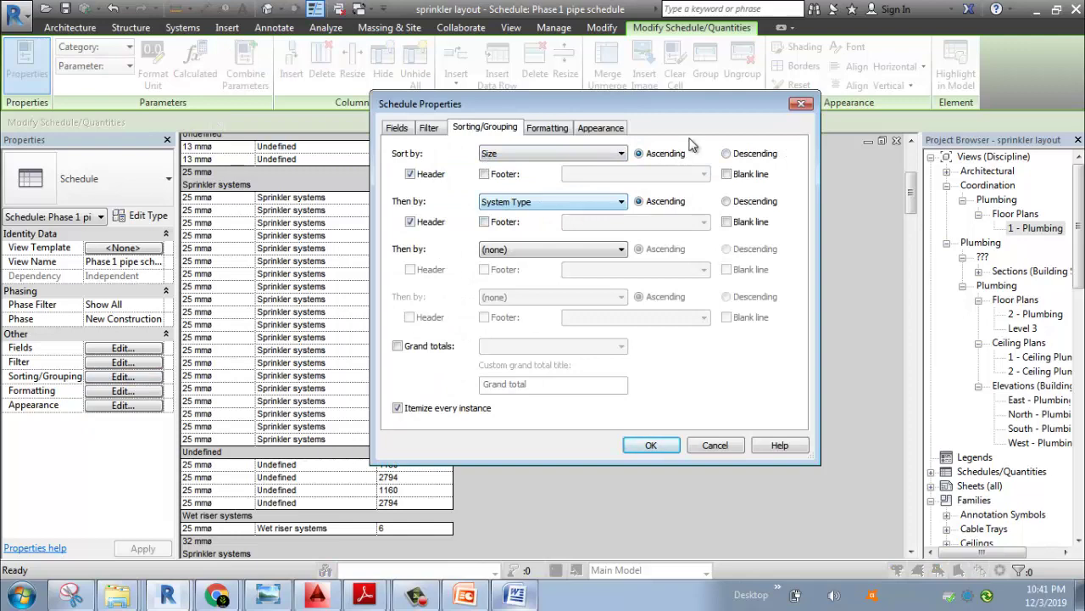
left_click(801, 104)
scroll(227, 287, "up", 5)
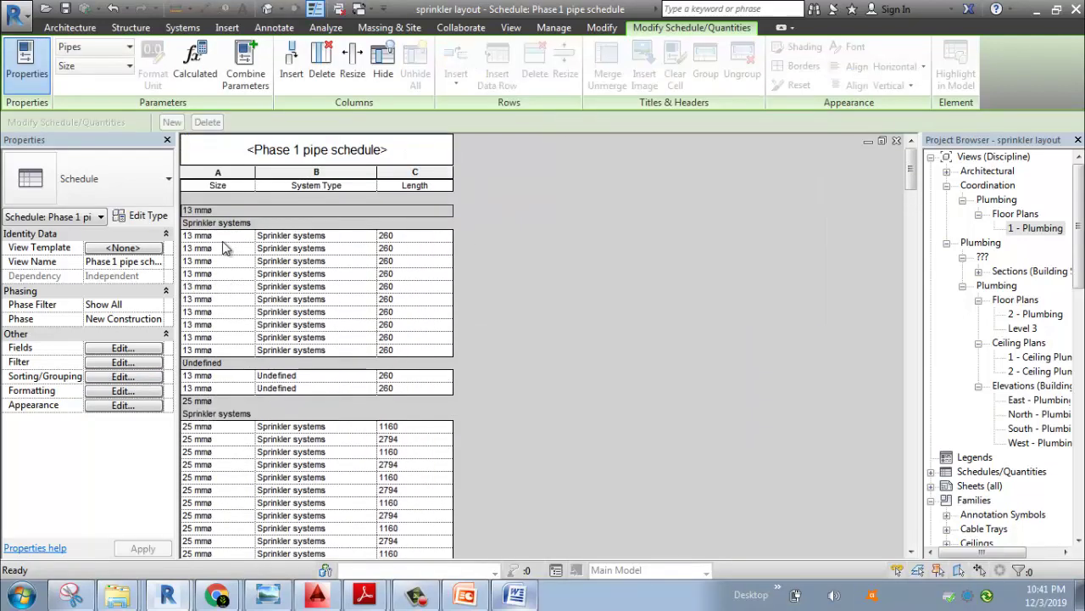
scroll(224, 255, "down", 1)
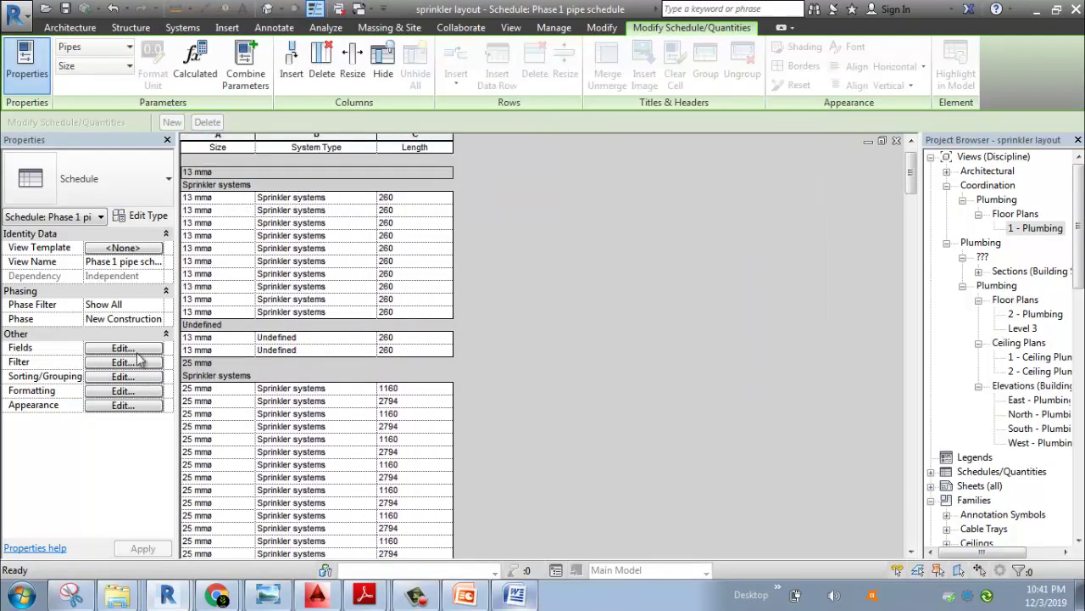
left_click(133, 383)
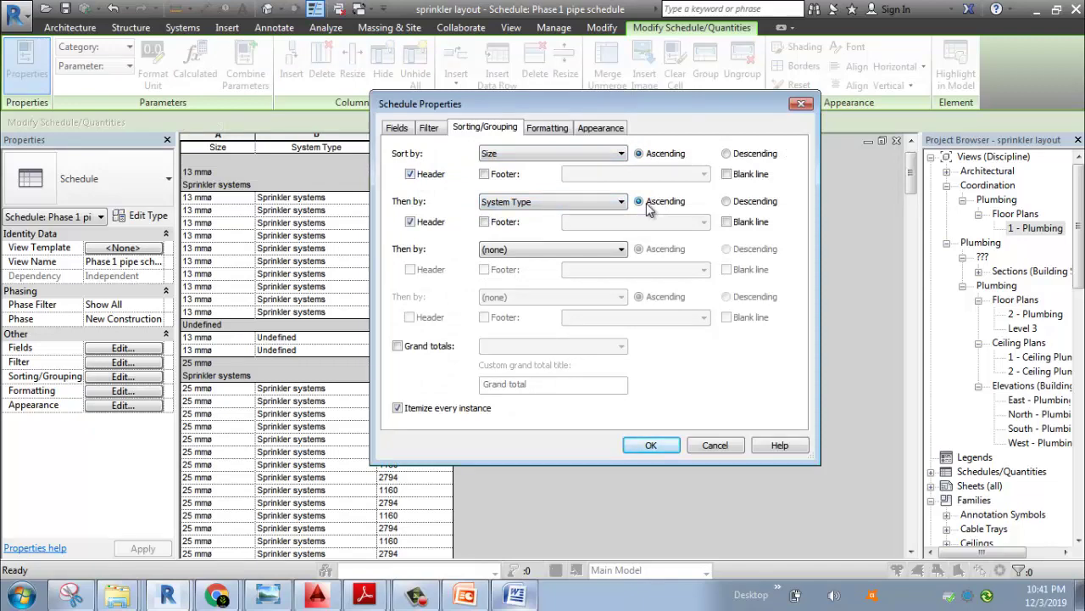
left_click(650, 445)
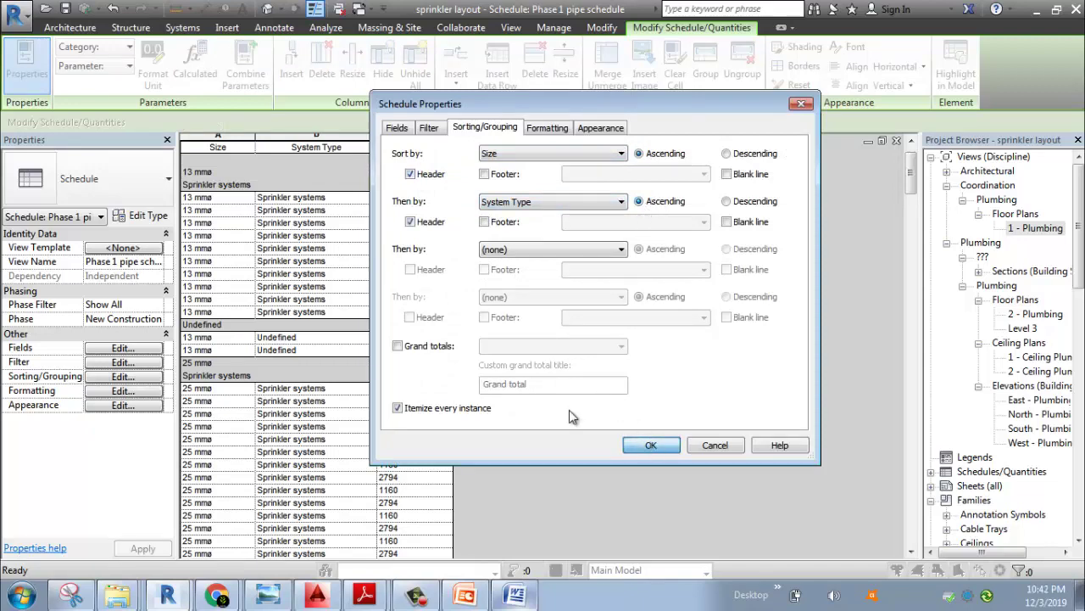
scroll(280, 339, "down", 10)
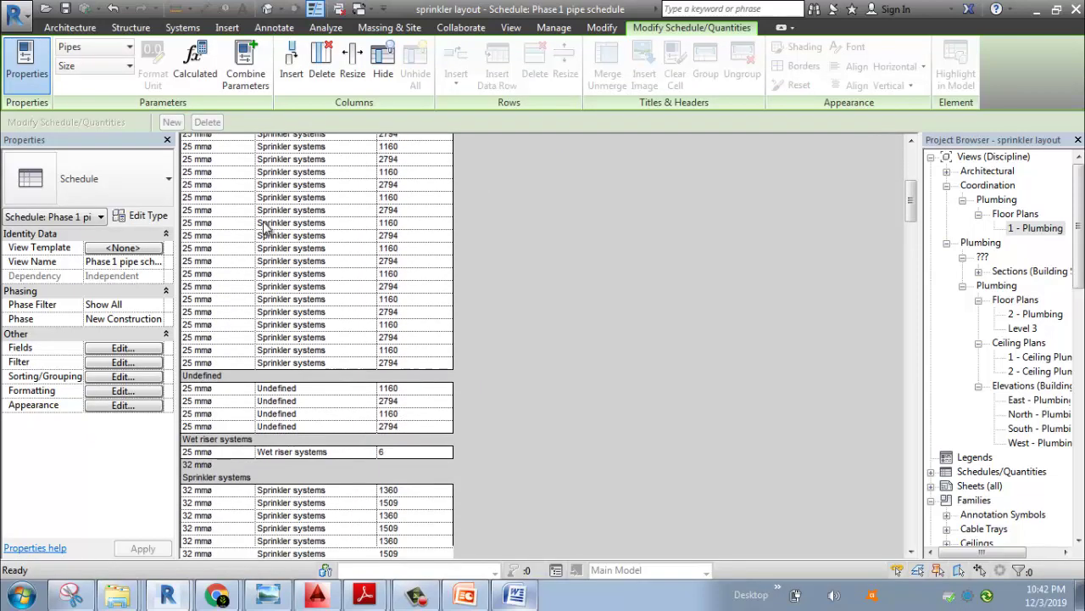
scroll(280, 352, "up", 10)
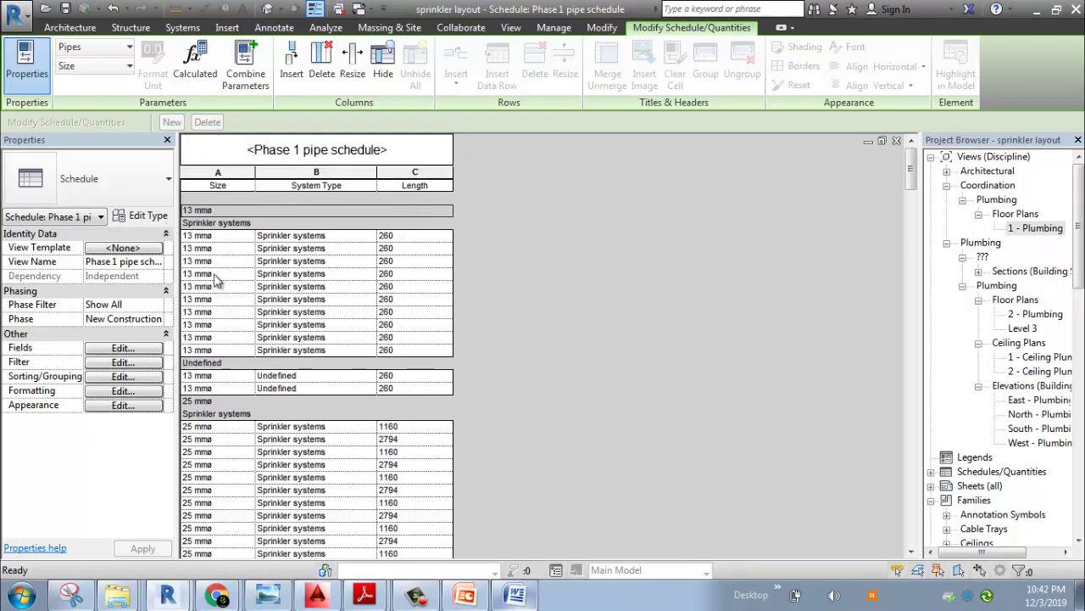
scroll(204, 356, "down", 8)
scroll(193, 381, "down", 4)
scroll(197, 408, "up", 12)
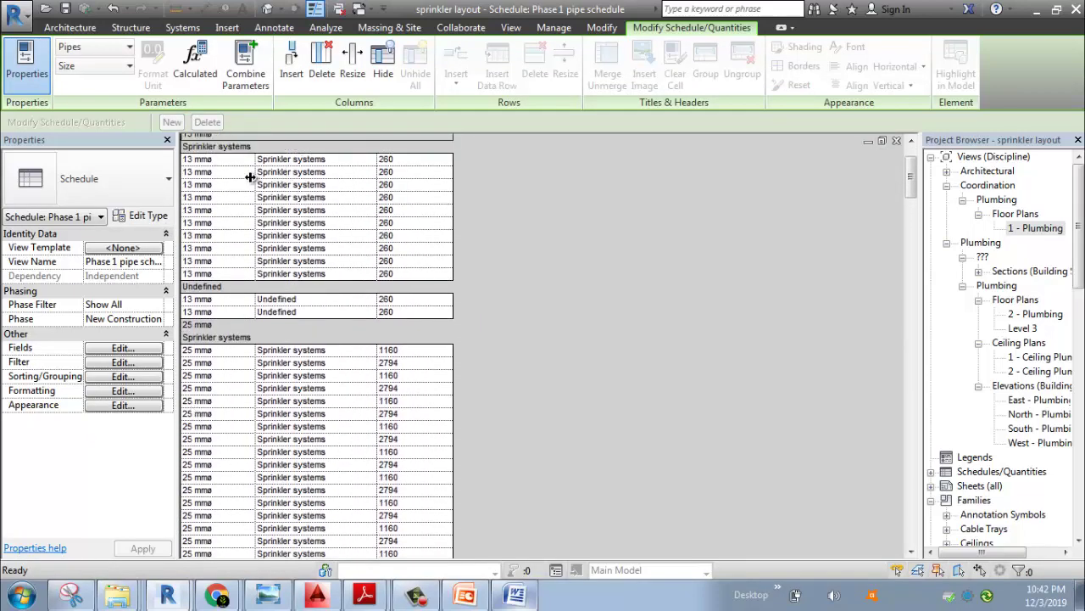
scroll(286, 373, "down", 3)
scroll(254, 314, "down", 2)
scroll(255, 307, "up", 5)
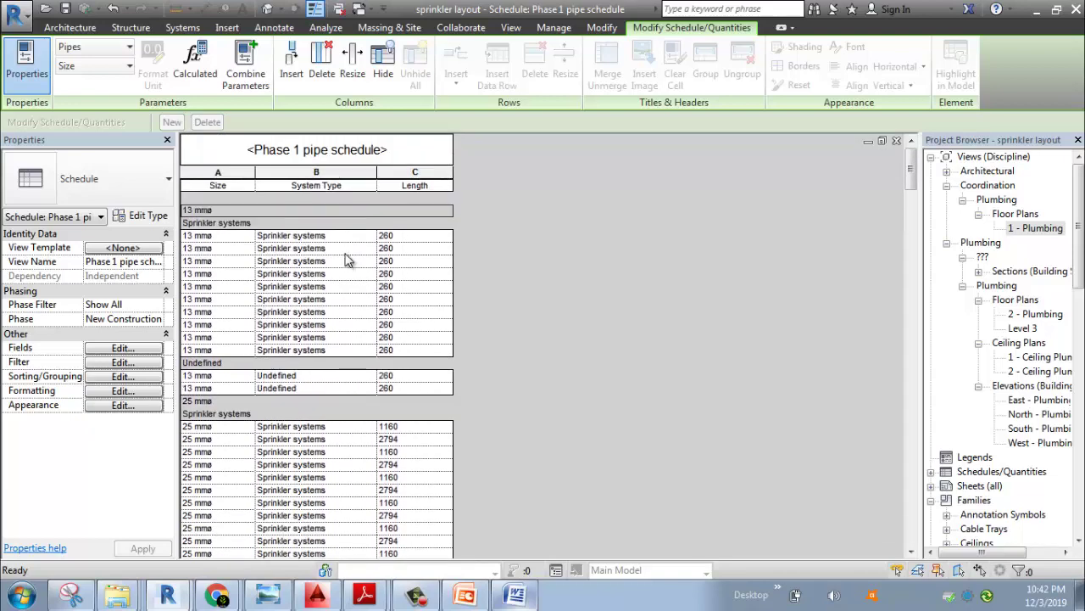
scroll(369, 310, "down", 15)
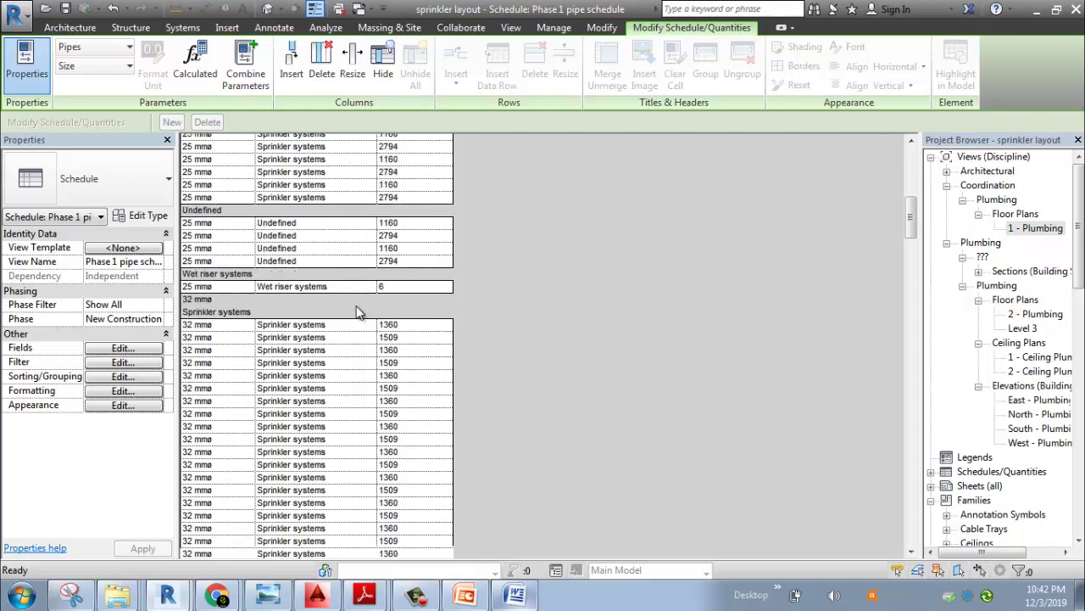
scroll(227, 379, "down", 10)
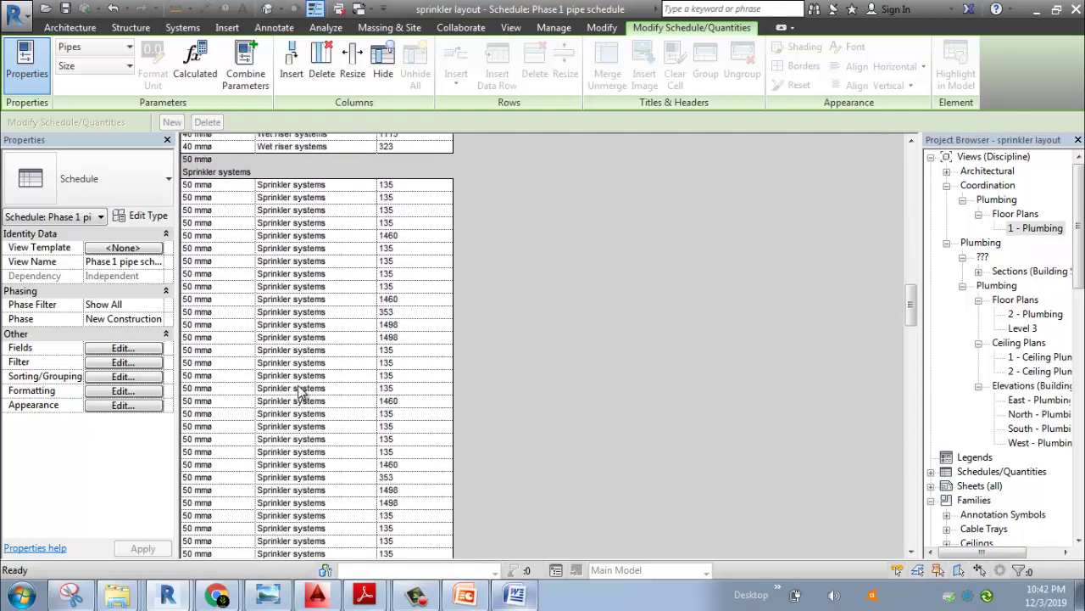
Reopen the schedule properties and set the Length field to Calculate totals
left_click(121, 377)
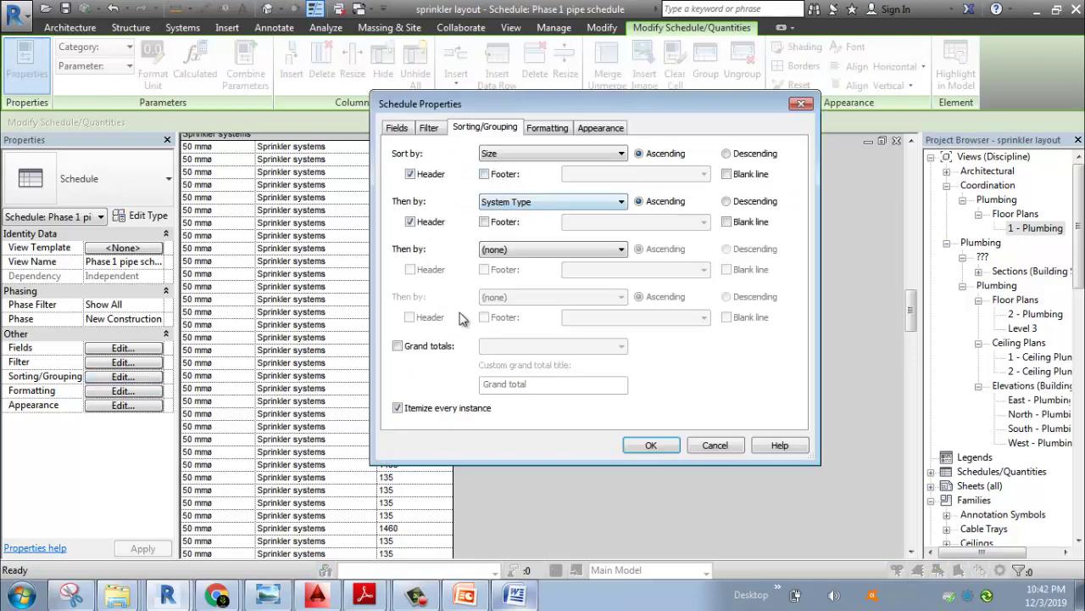
left_click(549, 129)
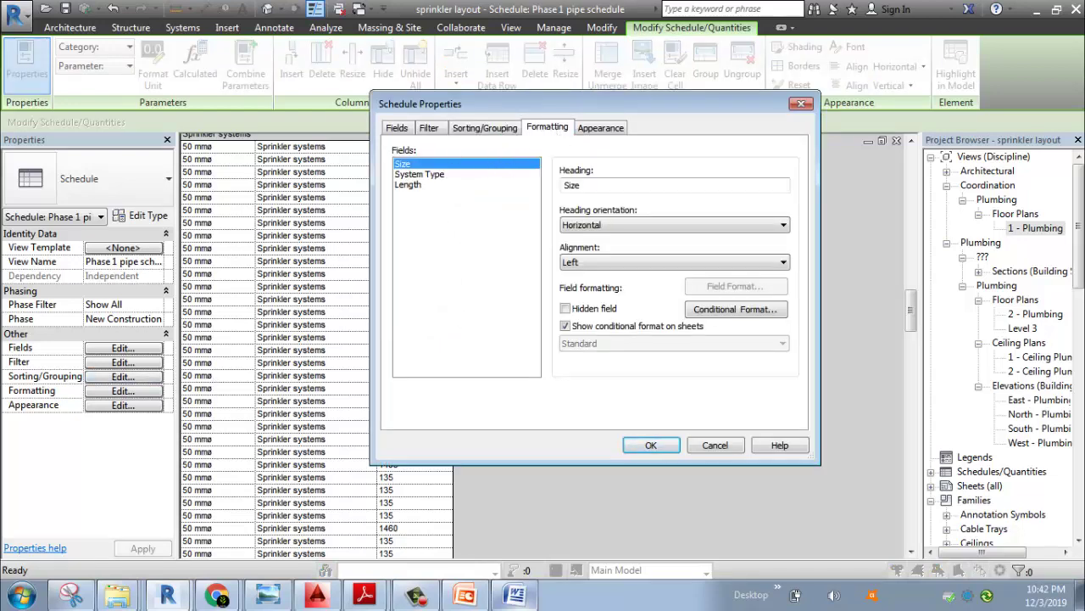
left_click(417, 174)
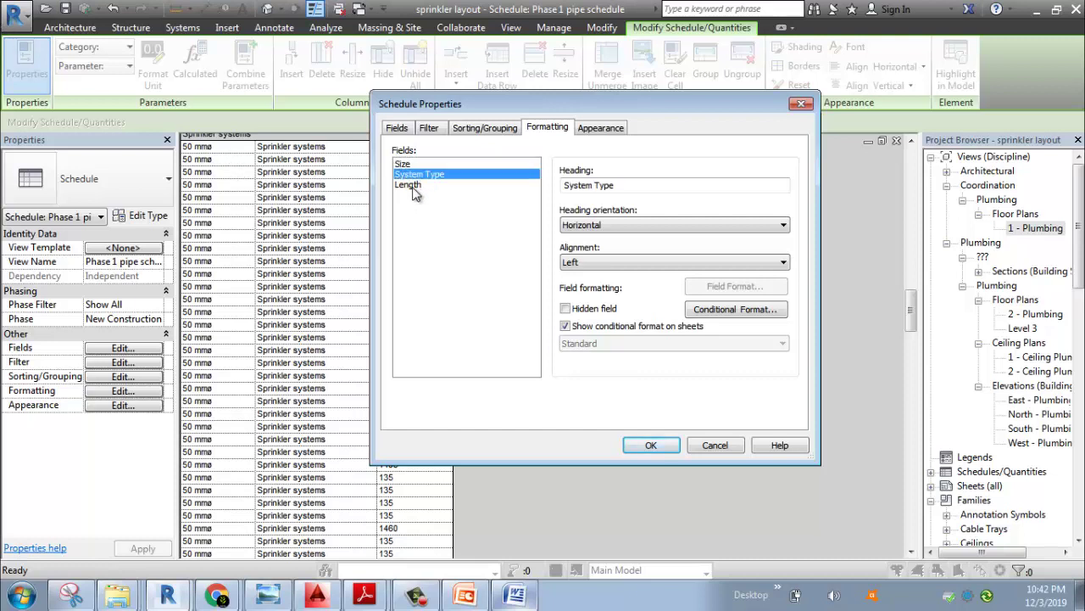
left_click(410, 185)
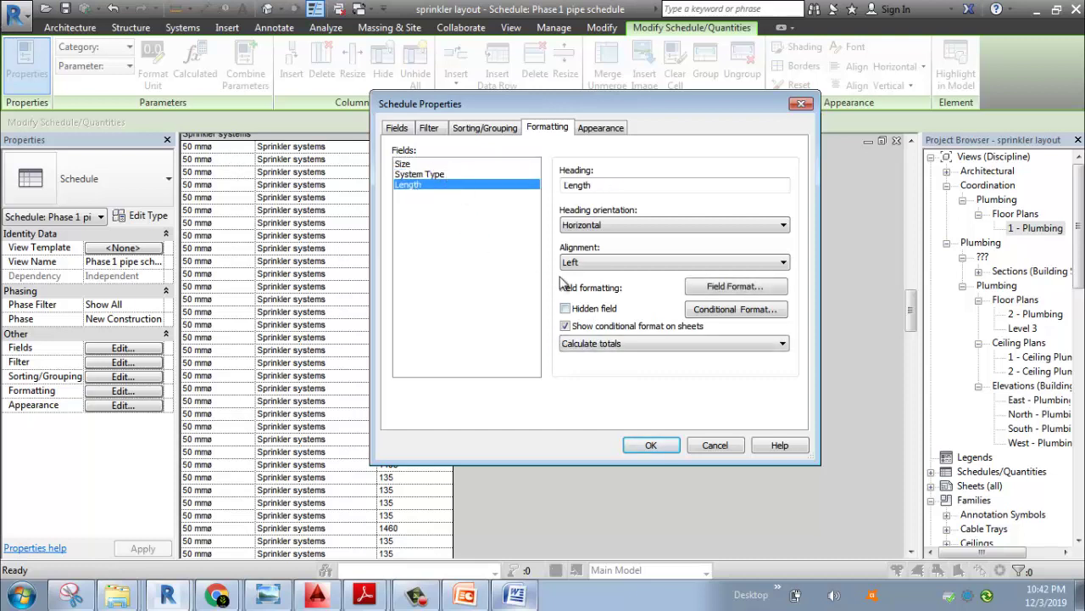
left_click(587, 343)
left_click(598, 353)
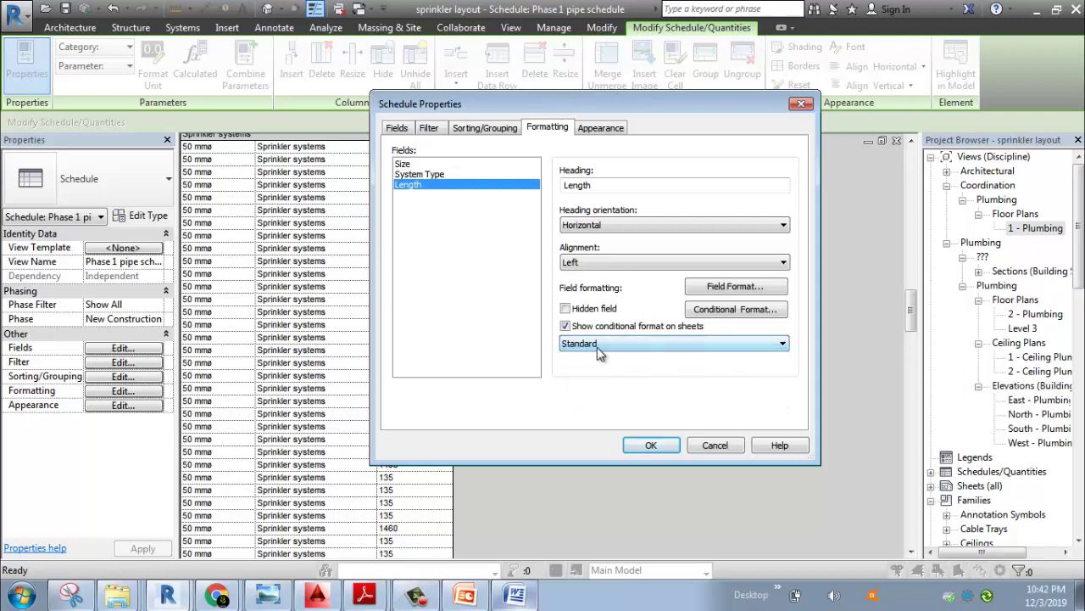
left_click(598, 348)
left_click(597, 368)
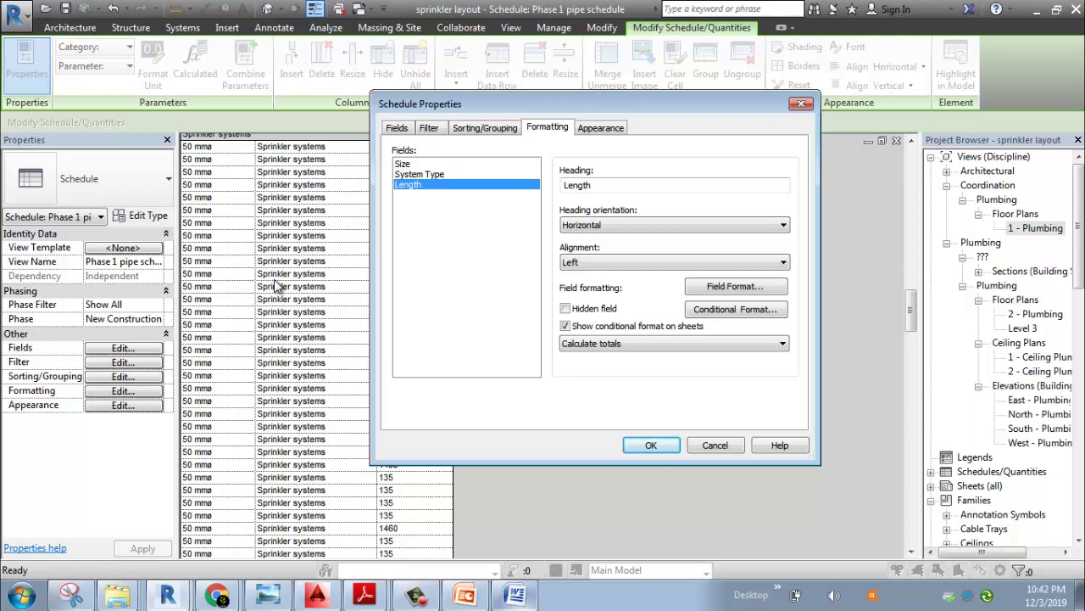
Review the Appearance settings and the formatting of the System Type and Size fields
left_click(602, 128)
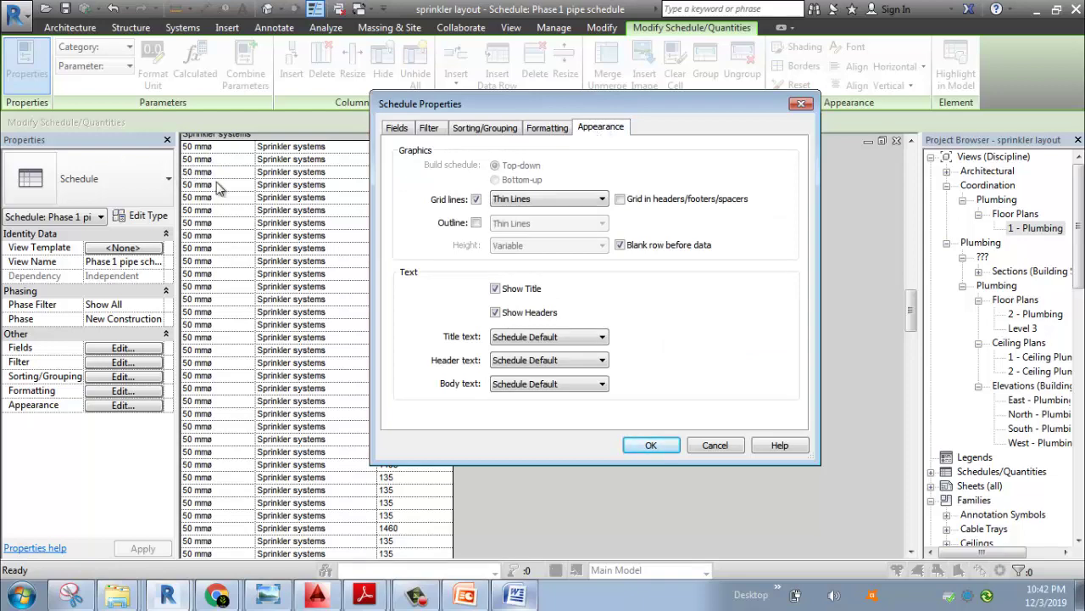
left_click_drag(557, 100, 693, 107)
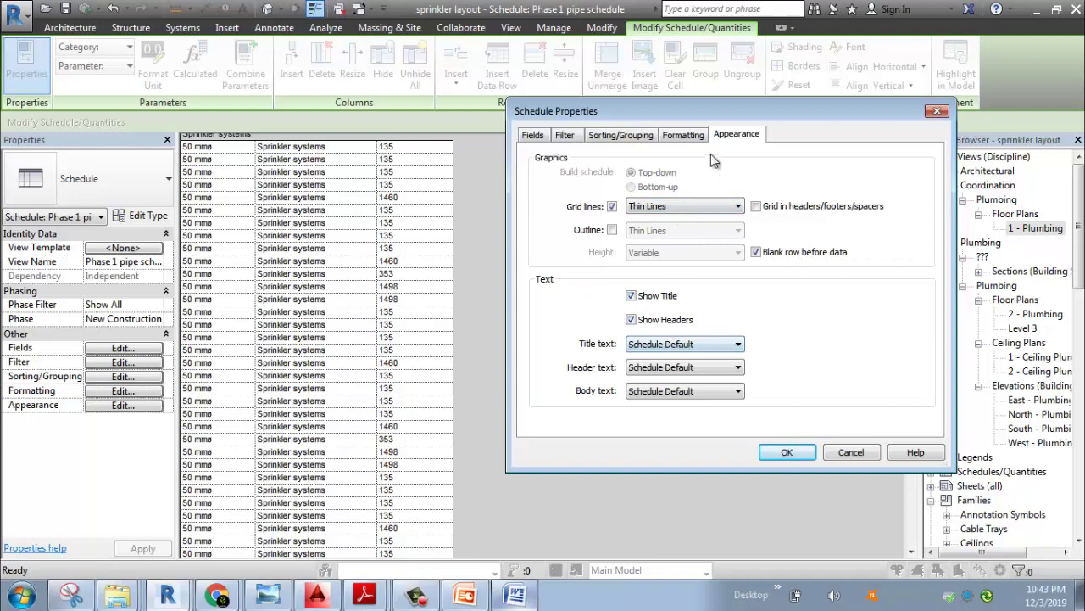
left_click(687, 137)
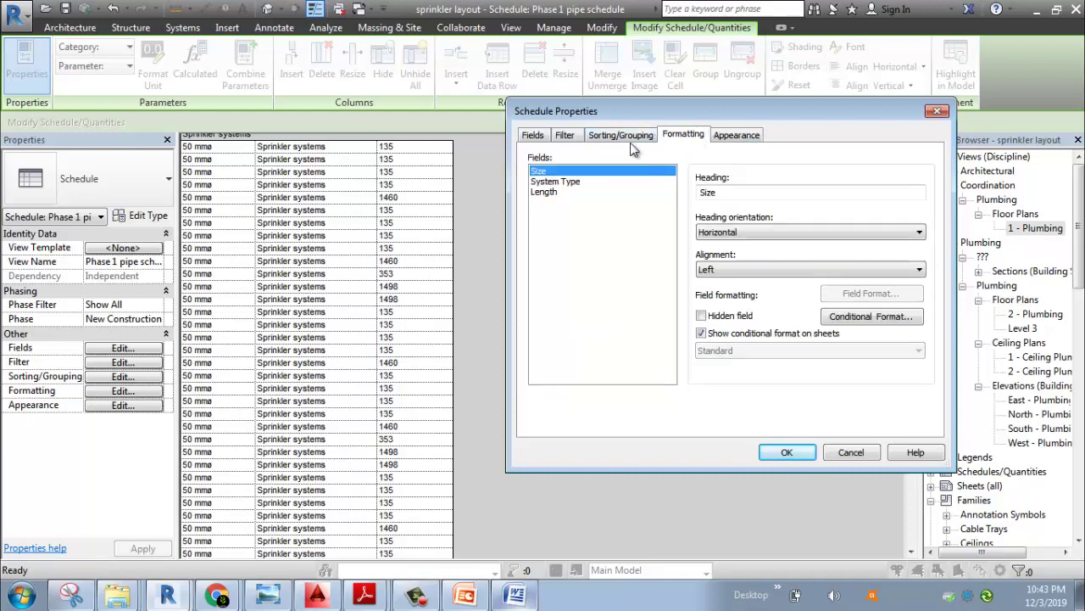
left_click_drag(649, 114, 683, 112)
left_click(655, 135)
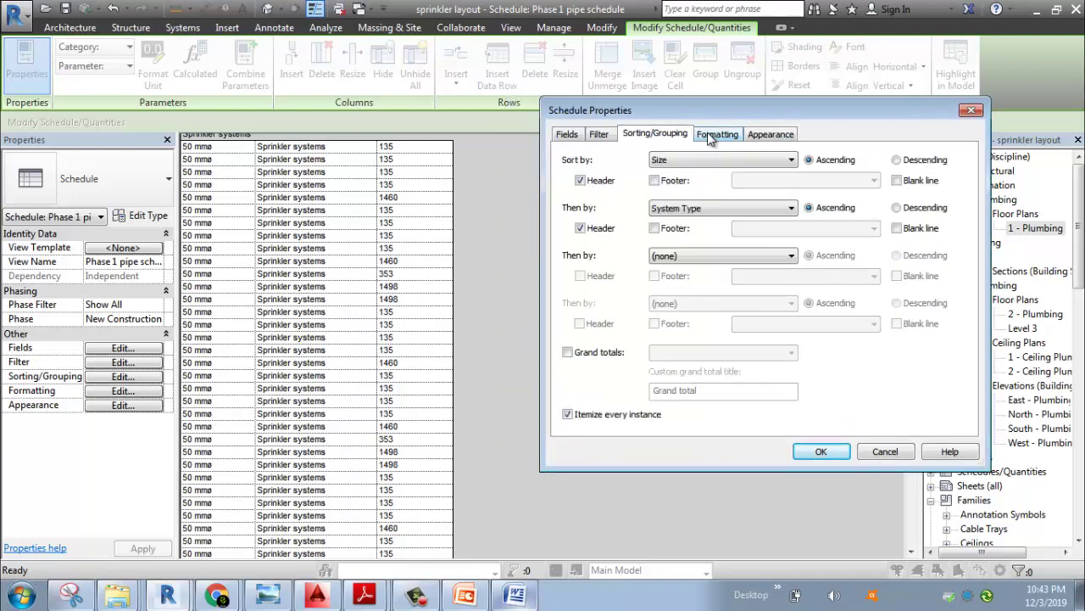
left_click(712, 136)
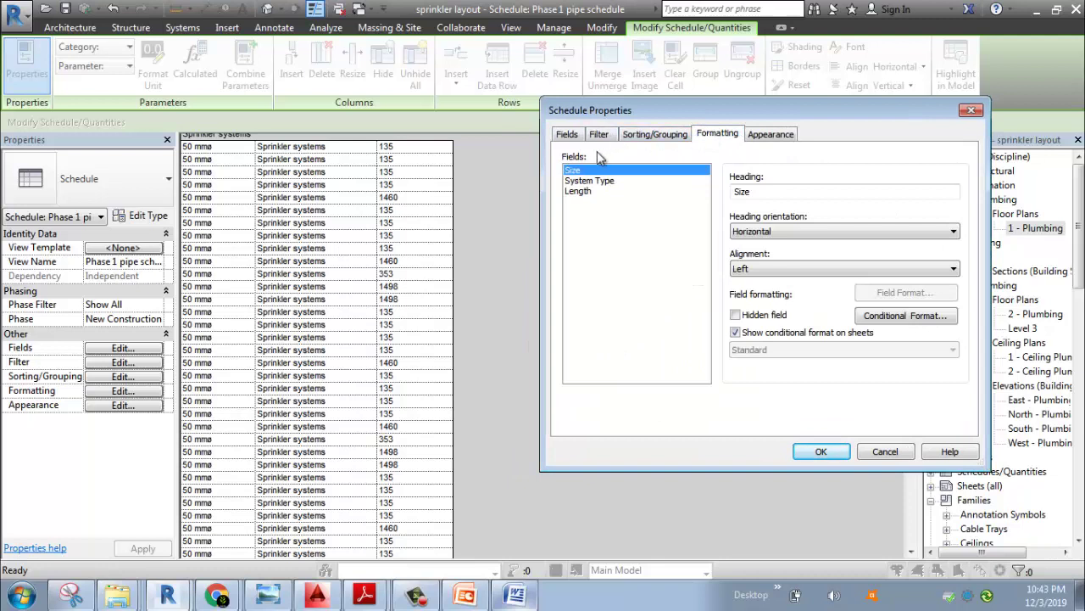
left_click(593, 182)
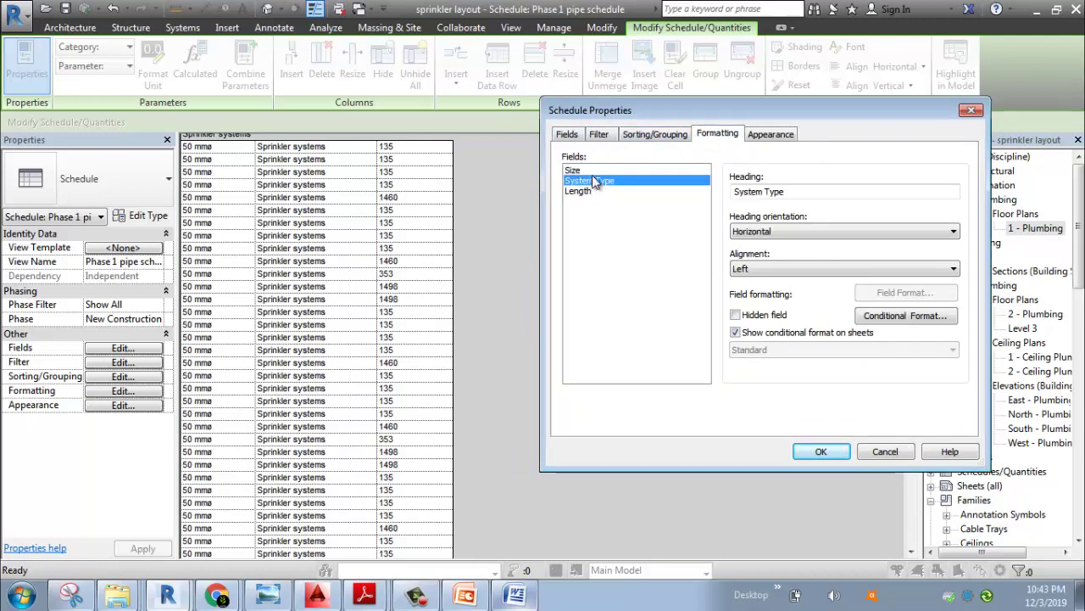
left_click(599, 171)
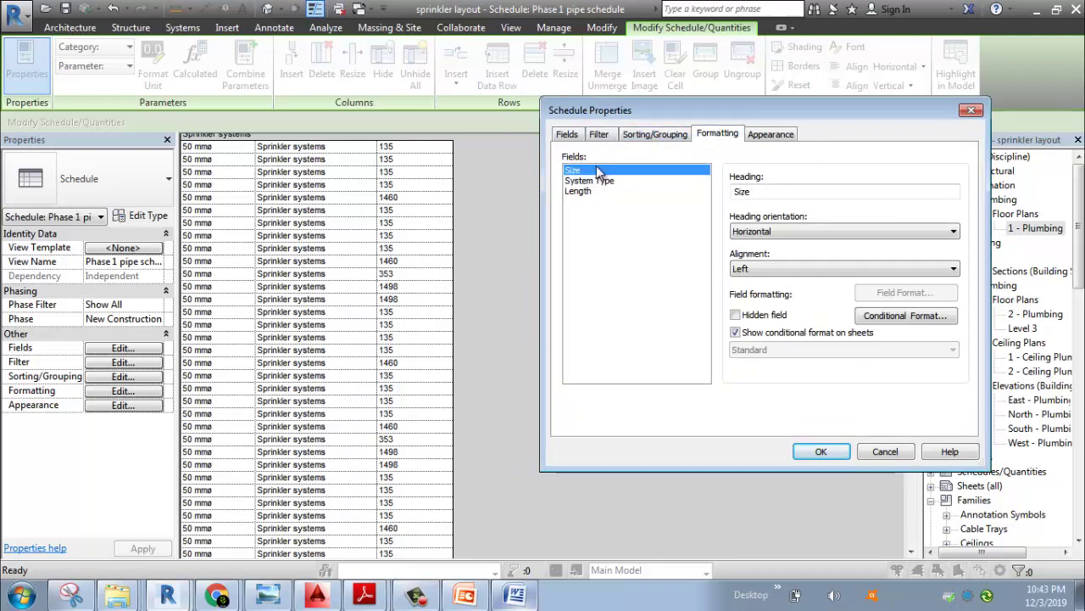
Add a conditional format giving Size cells equal to 50 mmø a red background, and apply it
left_click(921, 321)
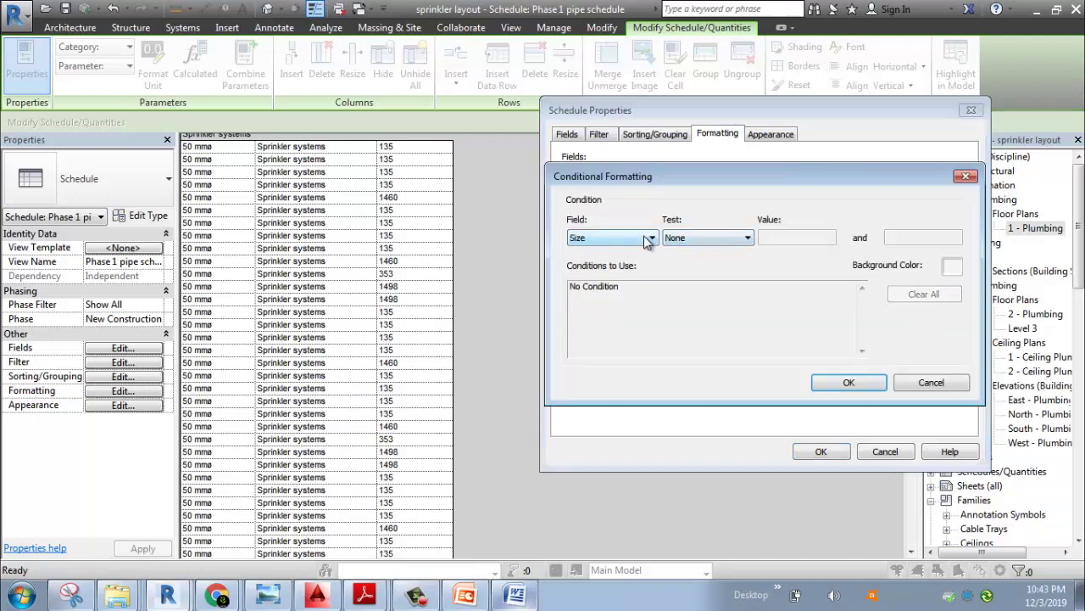
left_click(719, 239)
left_click(714, 262)
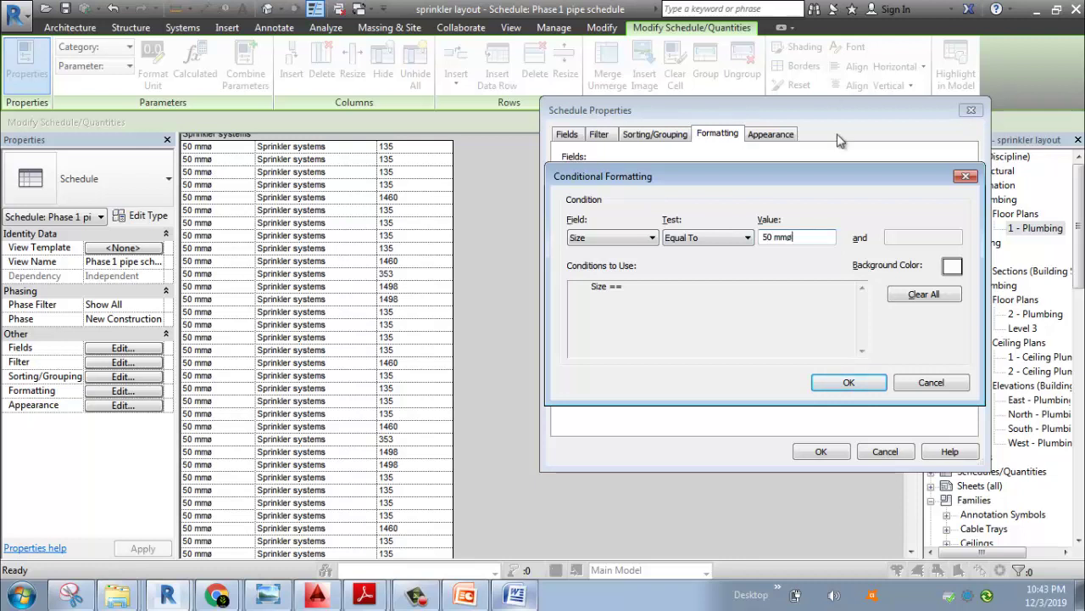
left_click(952, 266)
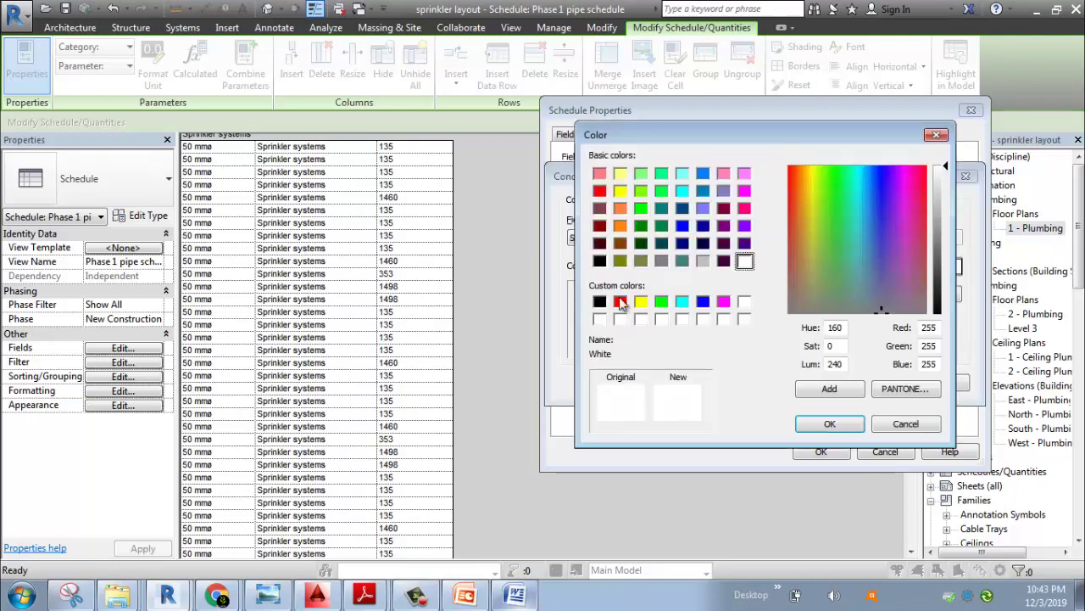
left_click(621, 302)
left_click(830, 424)
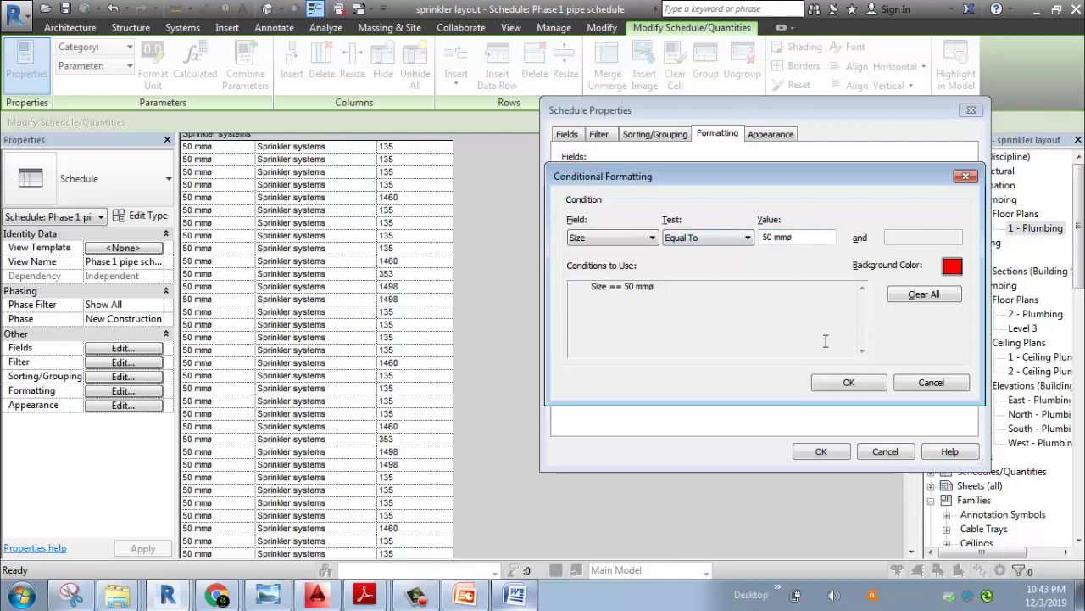
left_click(825, 386)
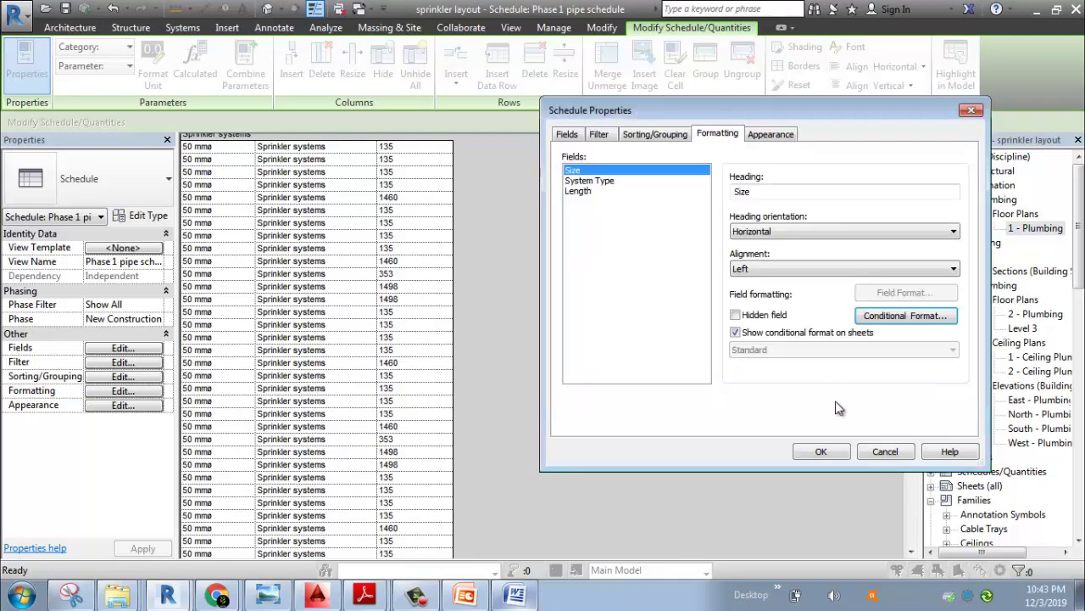
left_click(819, 451)
Scroll the schedule to check the red 50 mmø cells, then reopen Schedule Properties
scroll(264, 283, "up", 10)
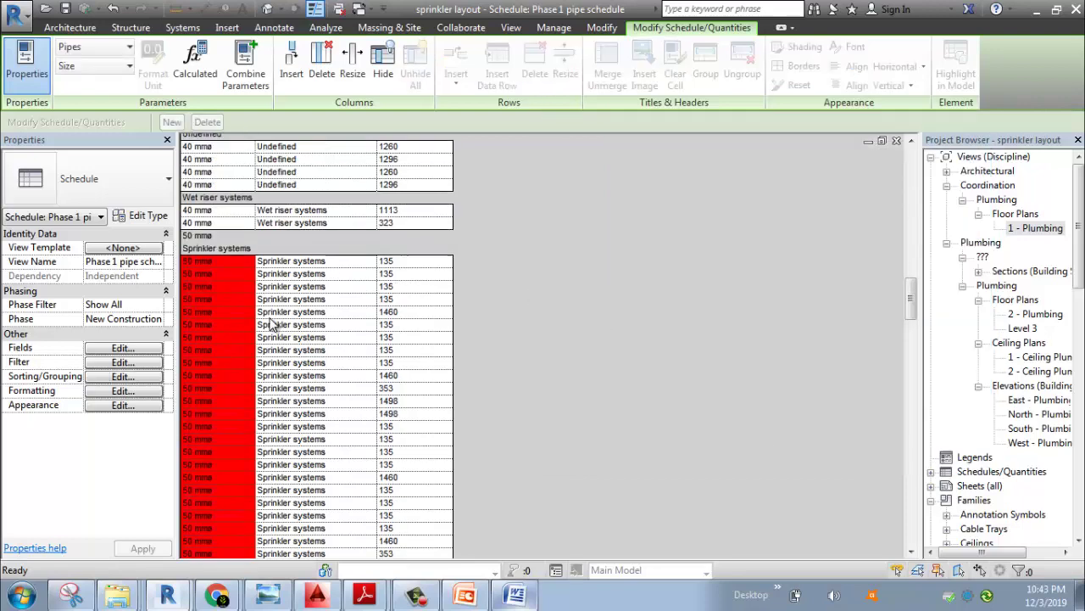
scroll(264, 283, "up", 5)
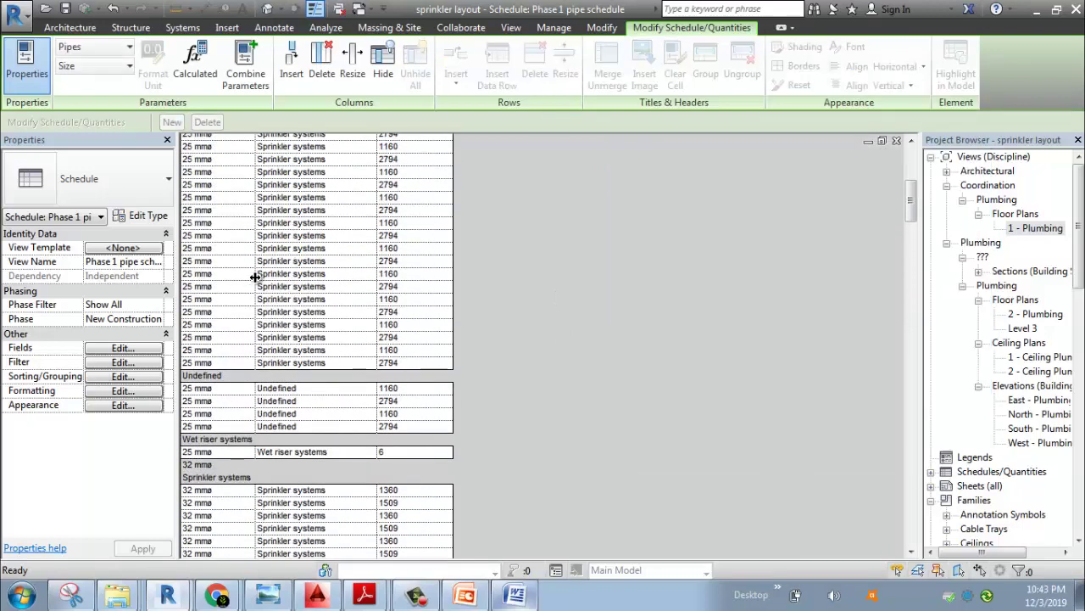
scroll(255, 277, "down", 15)
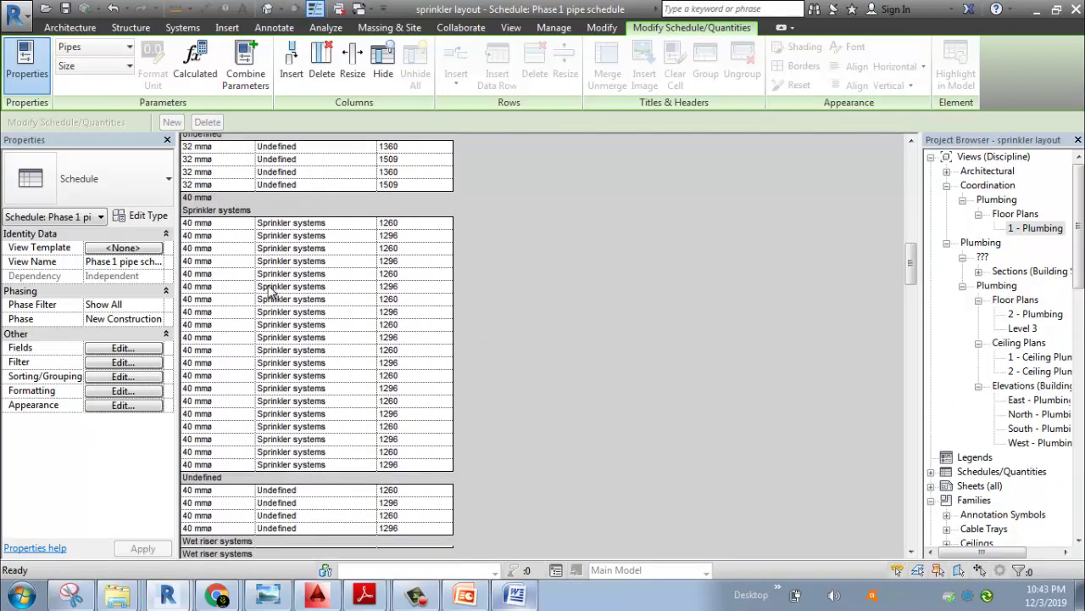
scroll(270, 291, "down", 15)
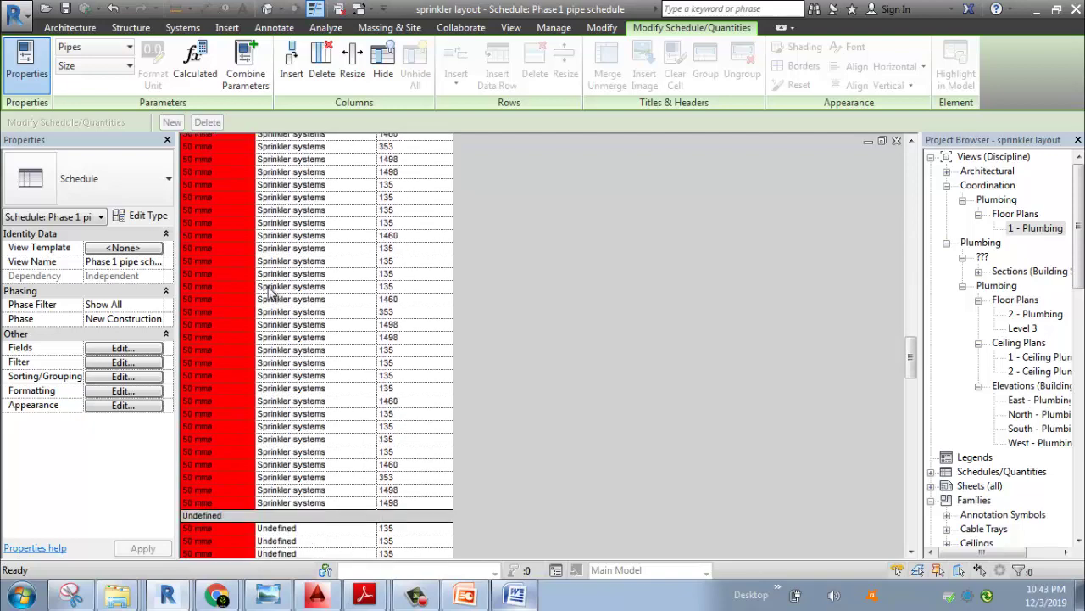
scroll(252, 303, "up", 15)
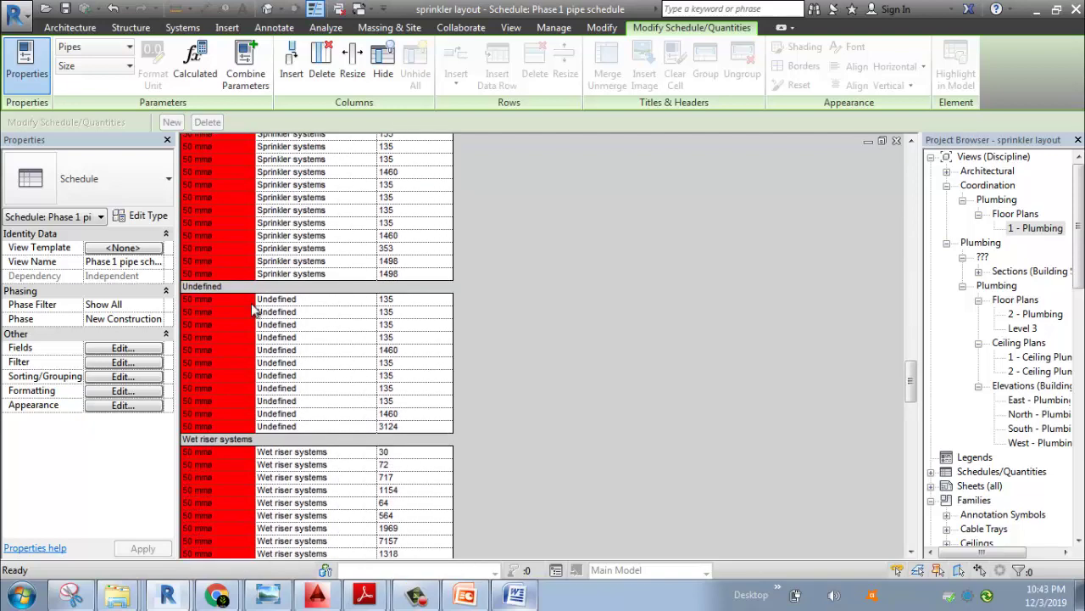
scroll(247, 314, "up", 1)
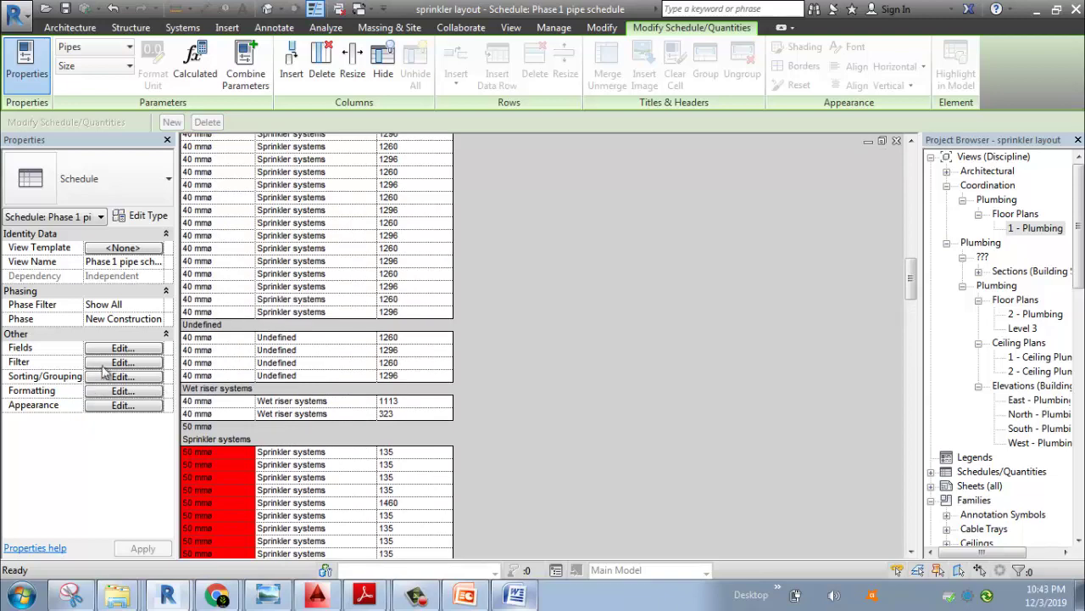
left_click(123, 348)
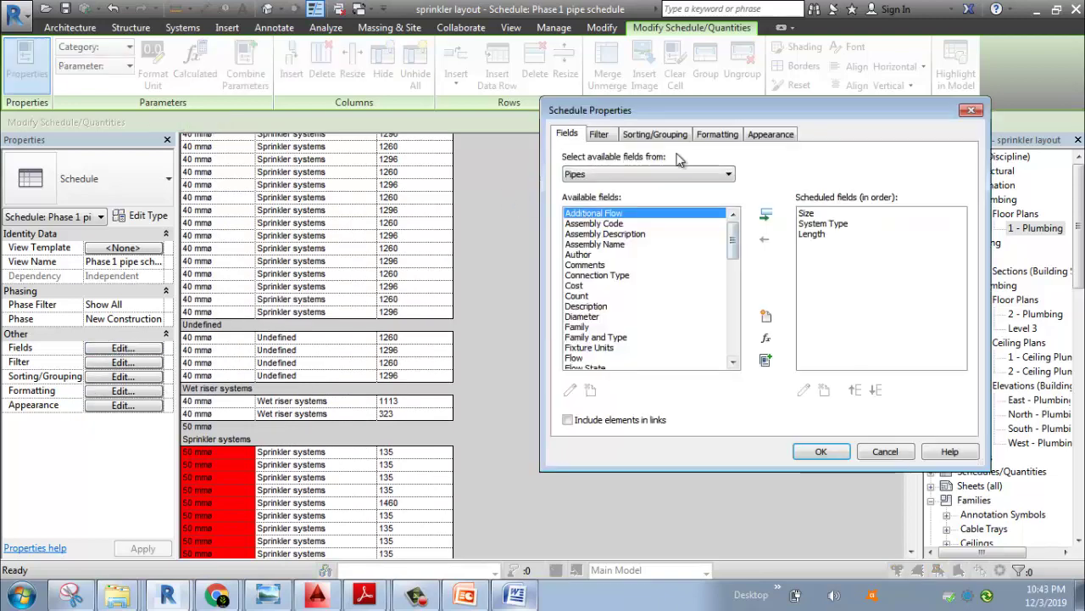
left_click(616, 136)
Turn off Itemize every instance and add a grand total showing title, count and totals
left_click(642, 136)
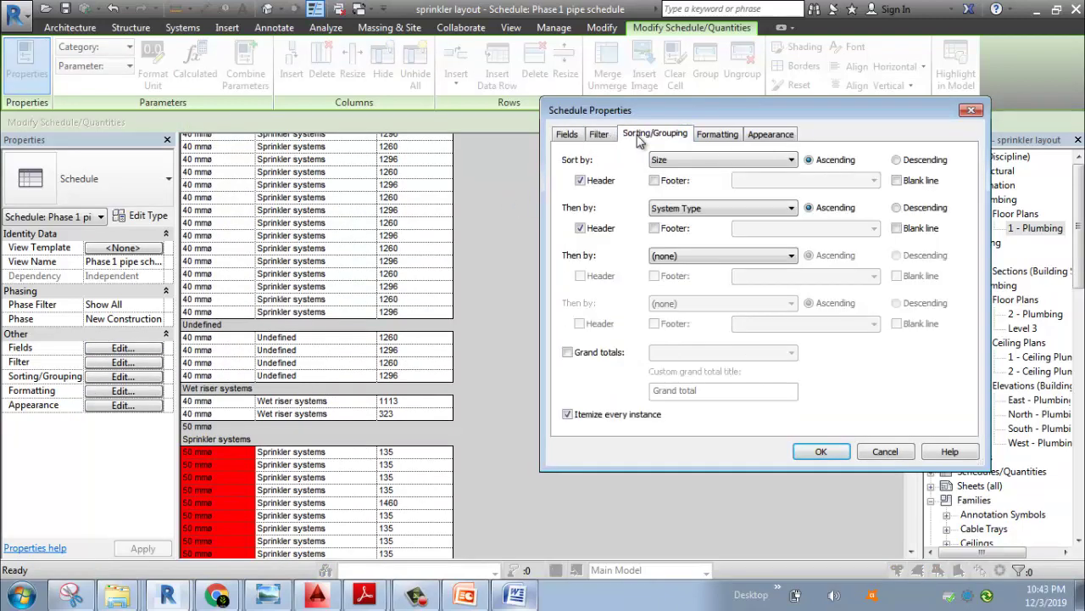
left_click(715, 138)
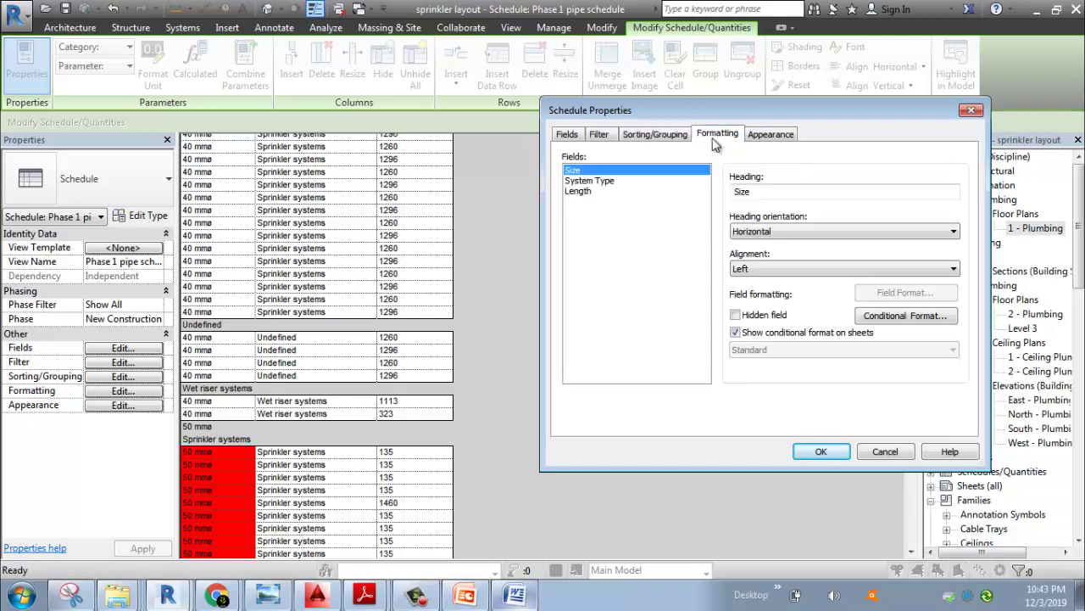
left_click(596, 191)
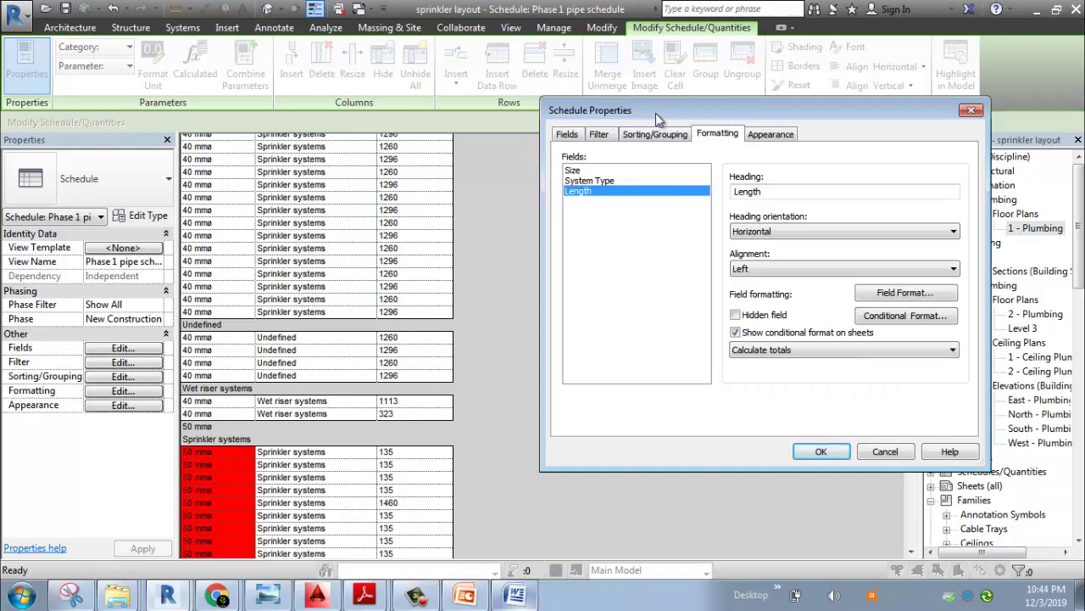
left_click_drag(655, 113, 667, 161)
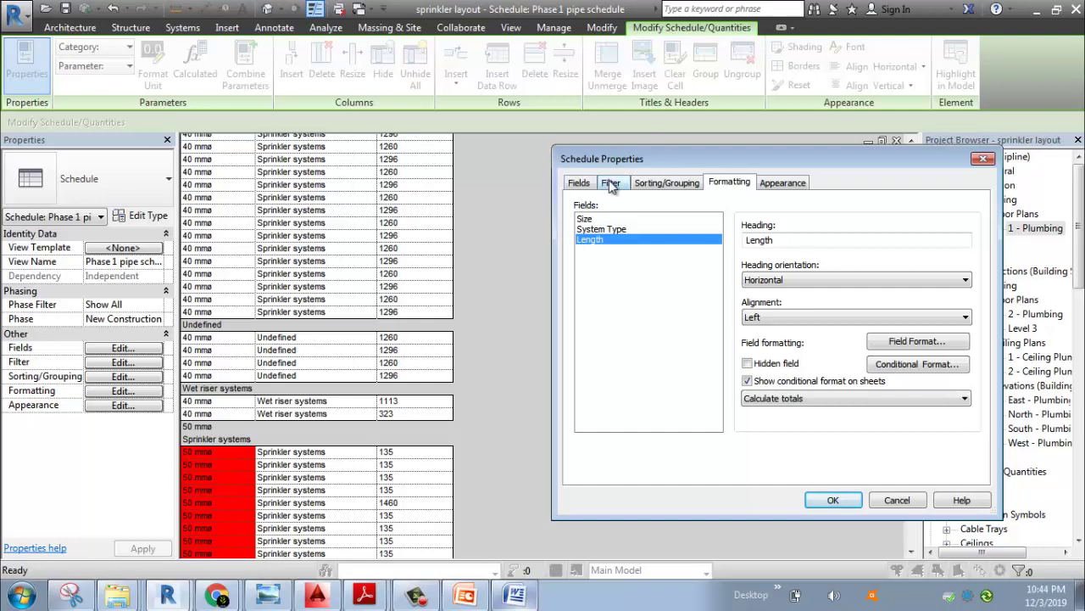
left_click(645, 185)
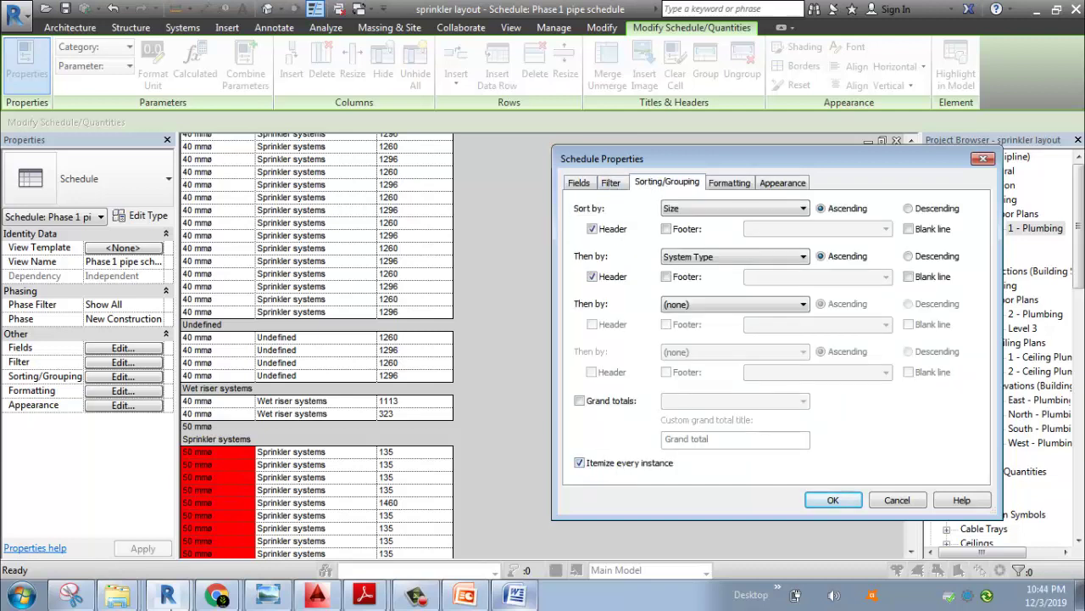
left_click(608, 466)
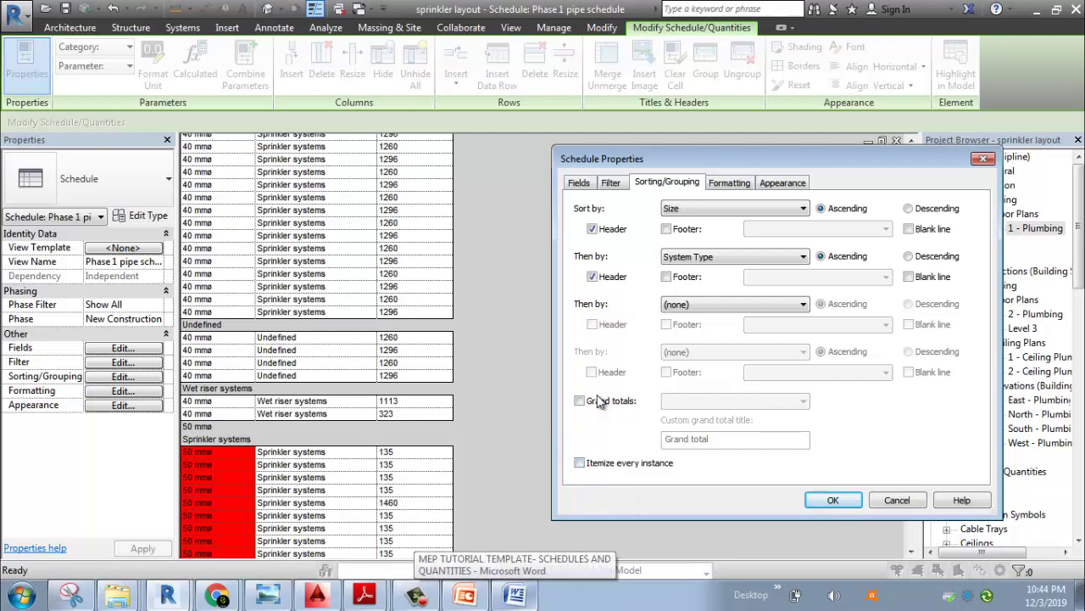
left_click(595, 404)
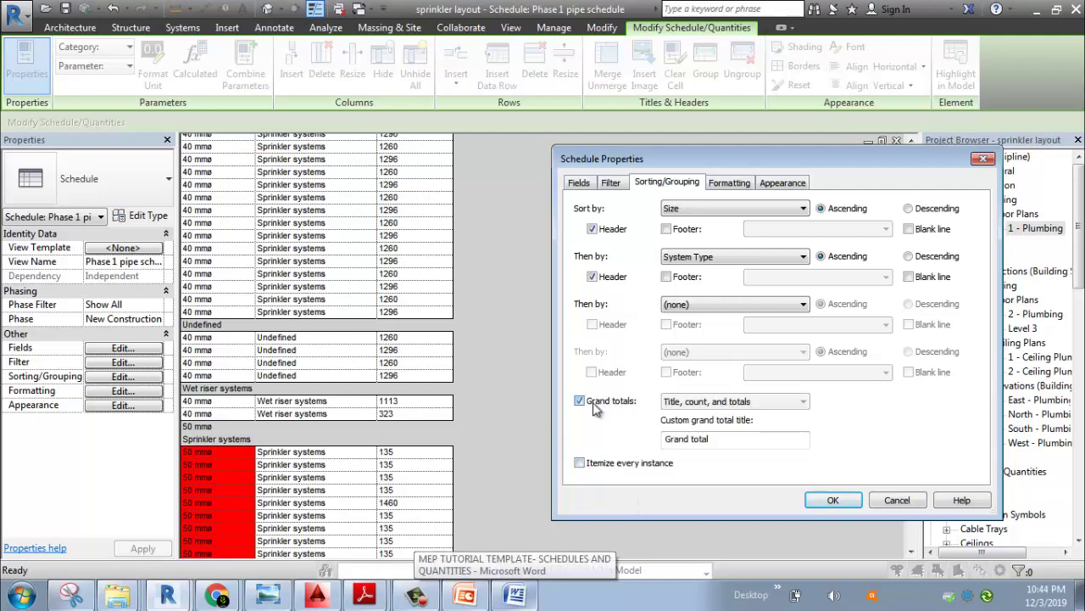
left_click(832, 502)
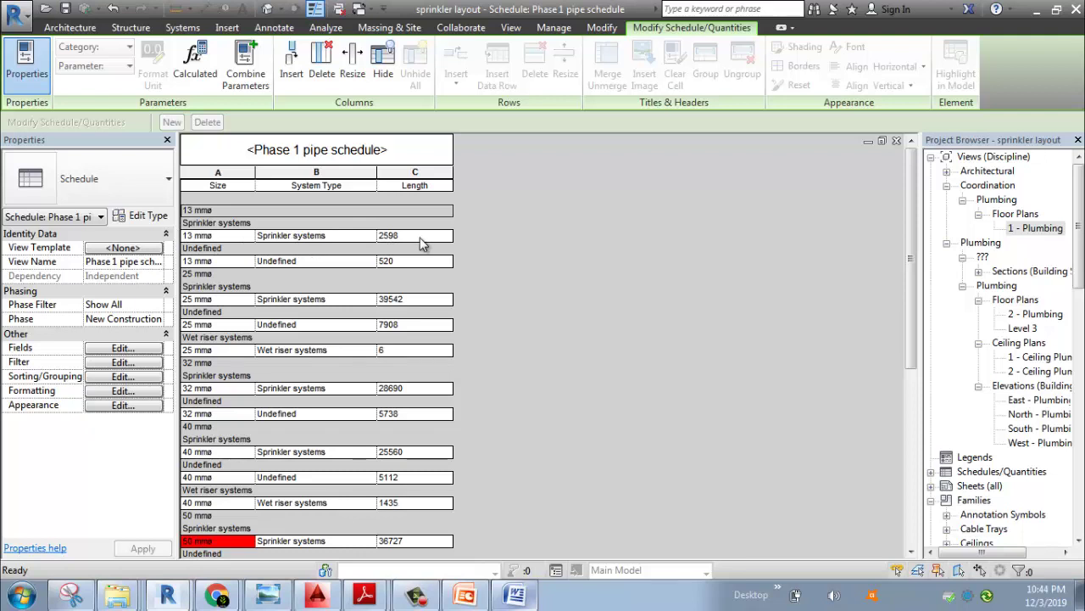
Scroll the regrouped schedule to the Grand total row and back, then scroll the Project Browser to Schedules/Quantities
scroll(423, 246, "down", 8)
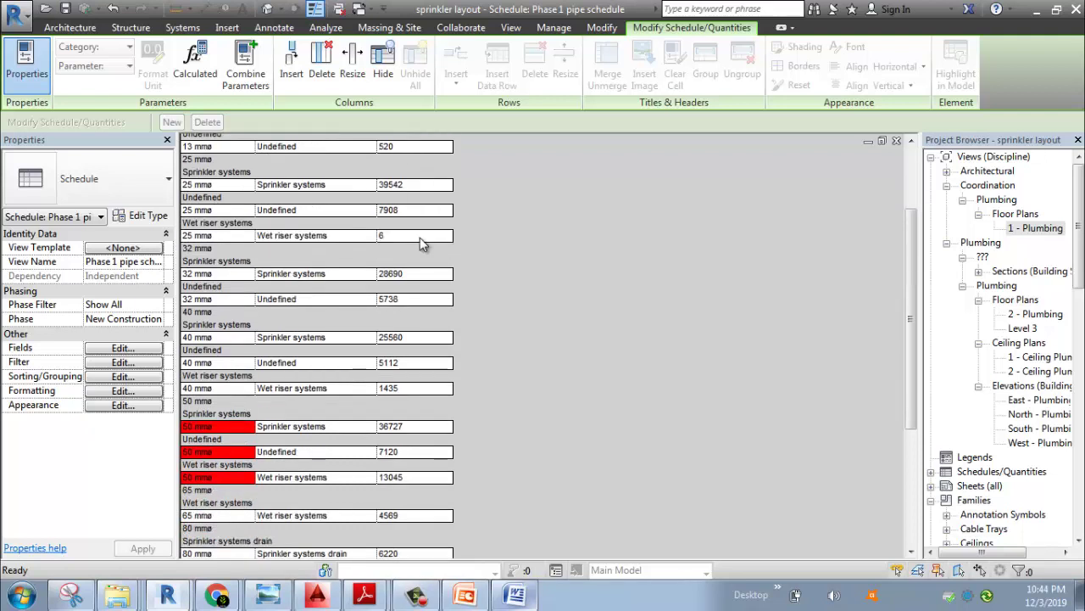
scroll(356, 323, "up", 8)
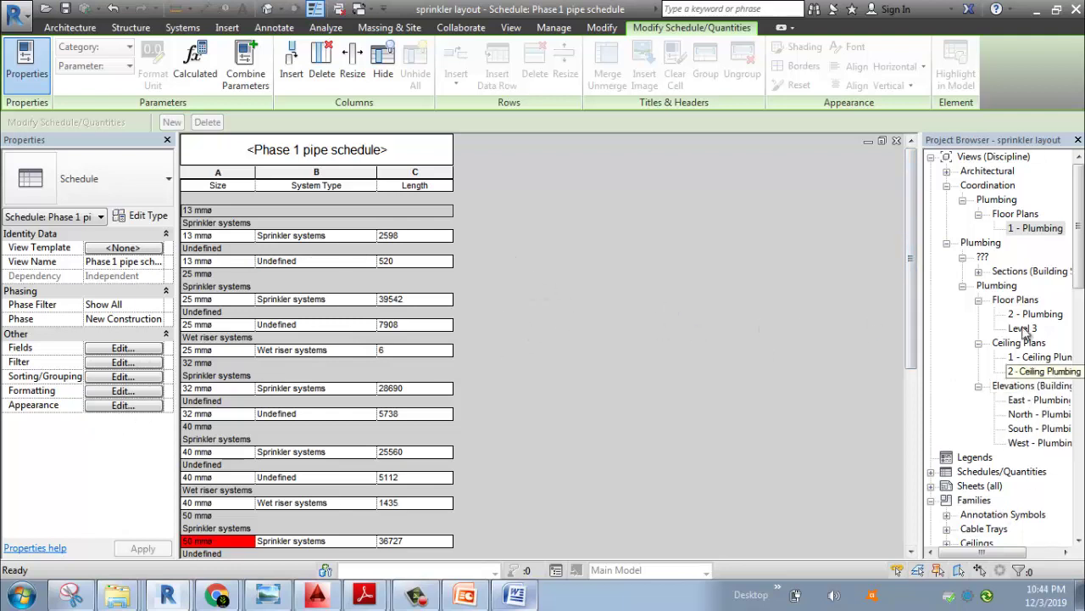
left_click_drag(1082, 246, 1082, 290)
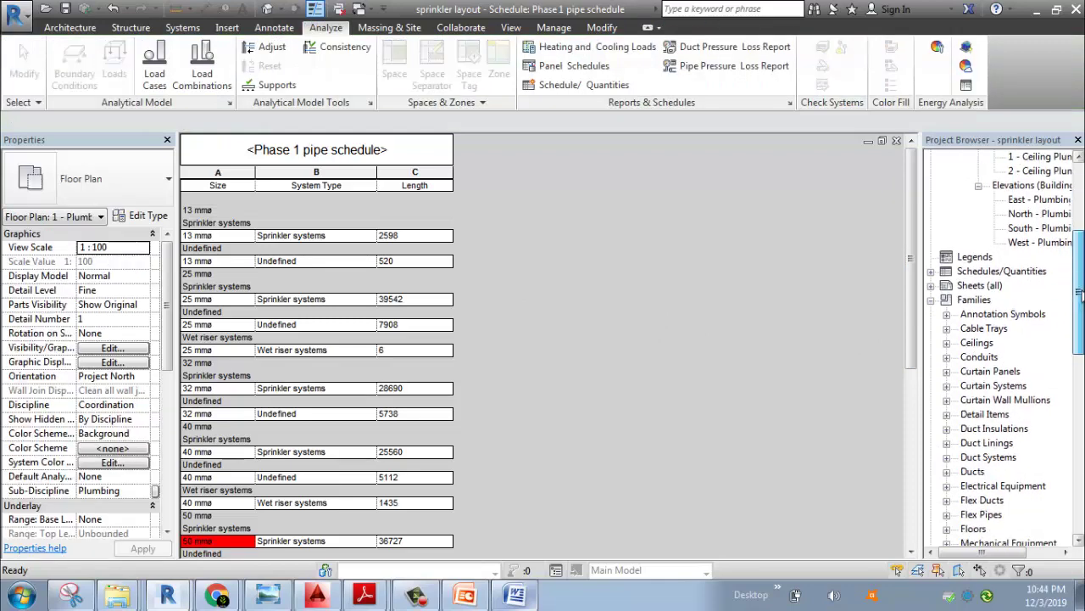
left_click(932, 272)
left_click(975, 273)
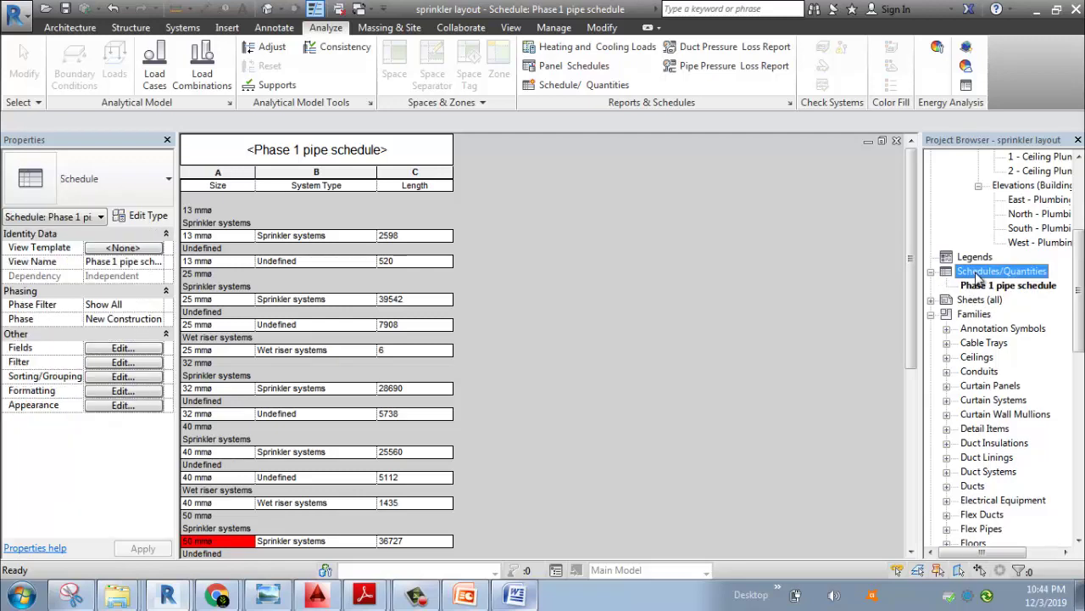
right_click(976, 276)
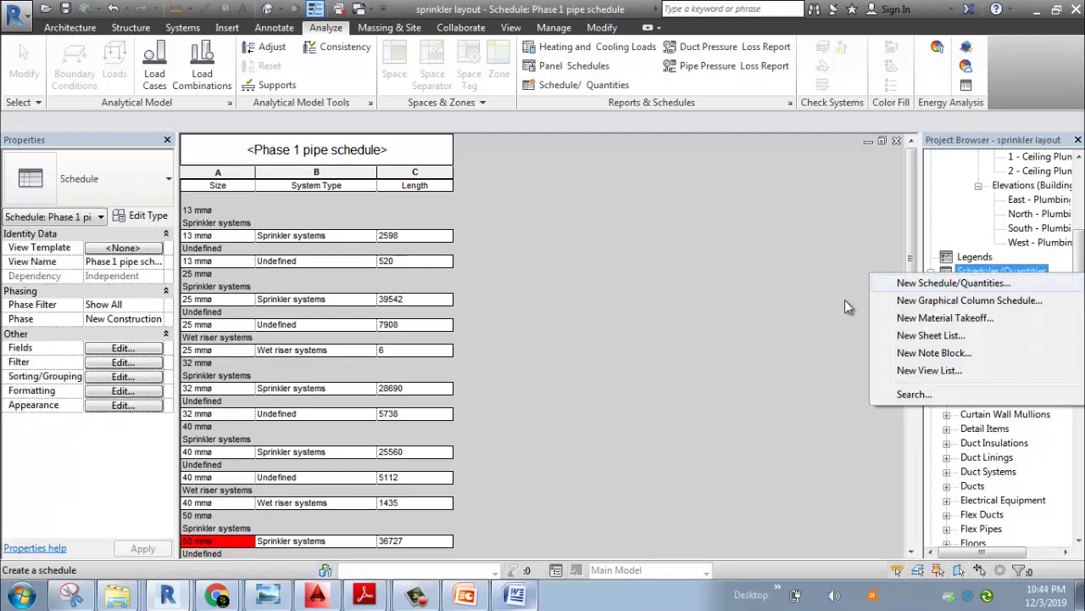
left_click(891, 241)
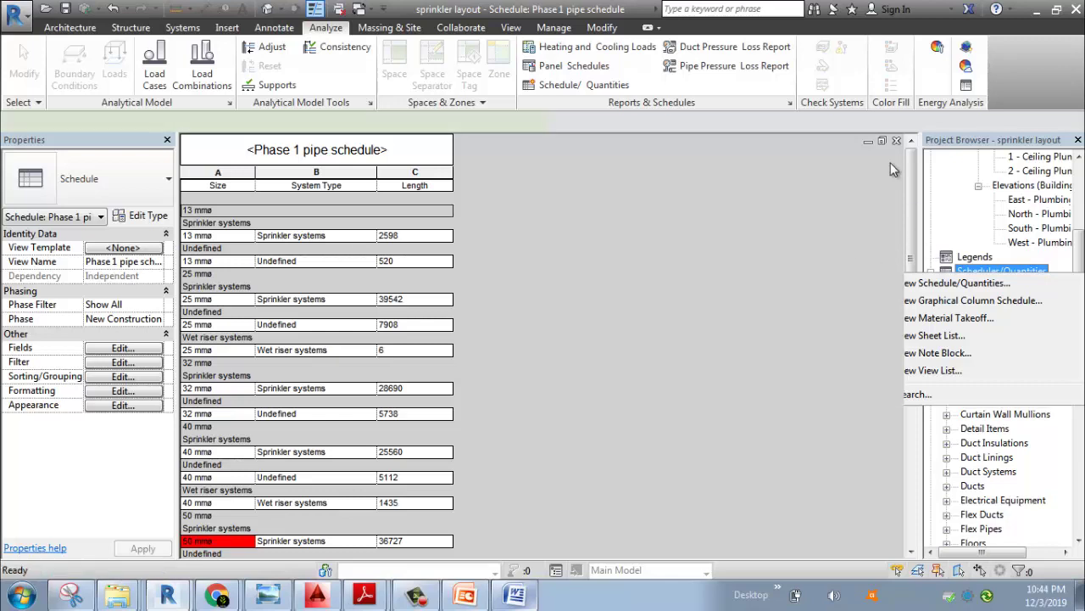
left_click(867, 141)
left_click(384, 8)
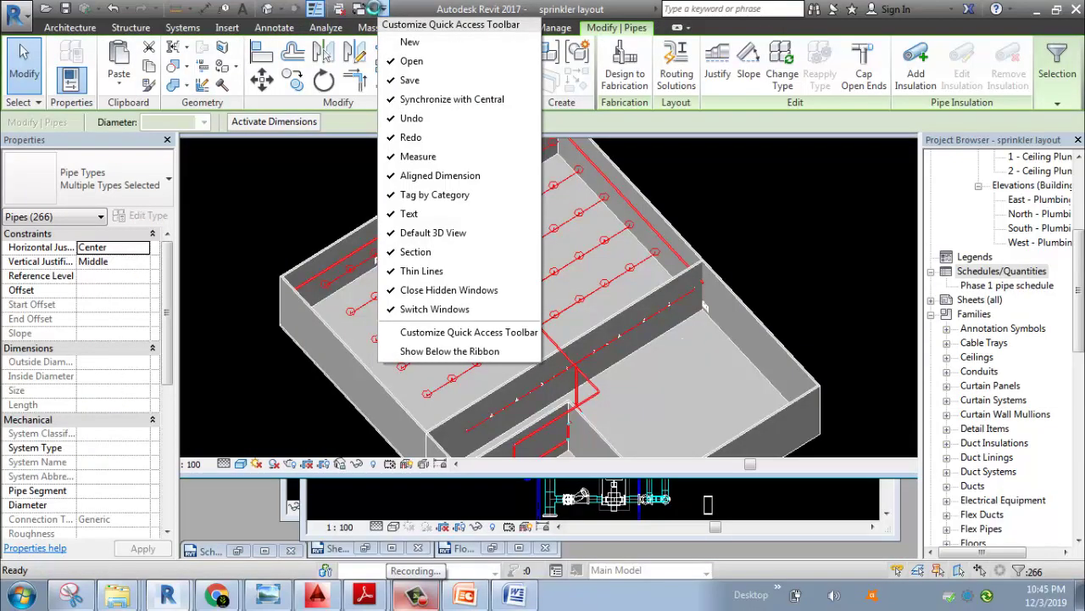
left_click(370, 8)
left_click(370, 8)
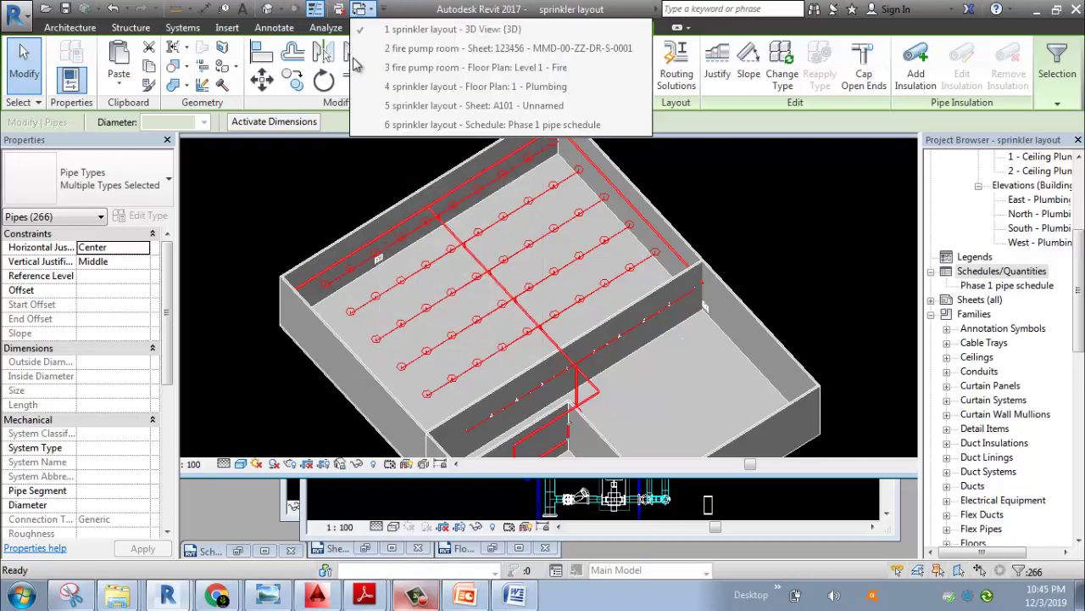
left_click(439, 88)
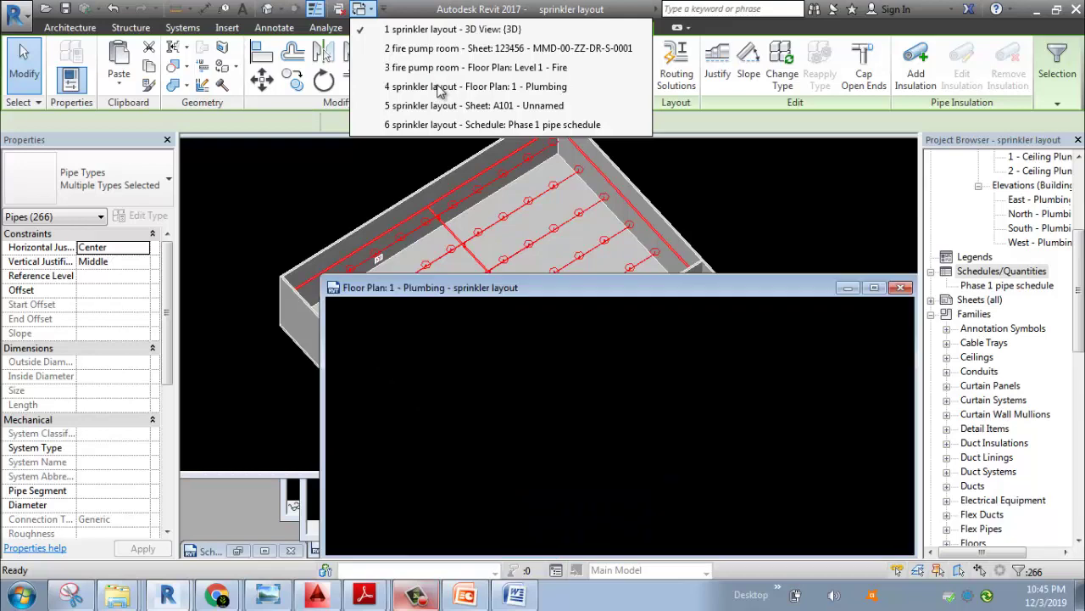
left_click(874, 288)
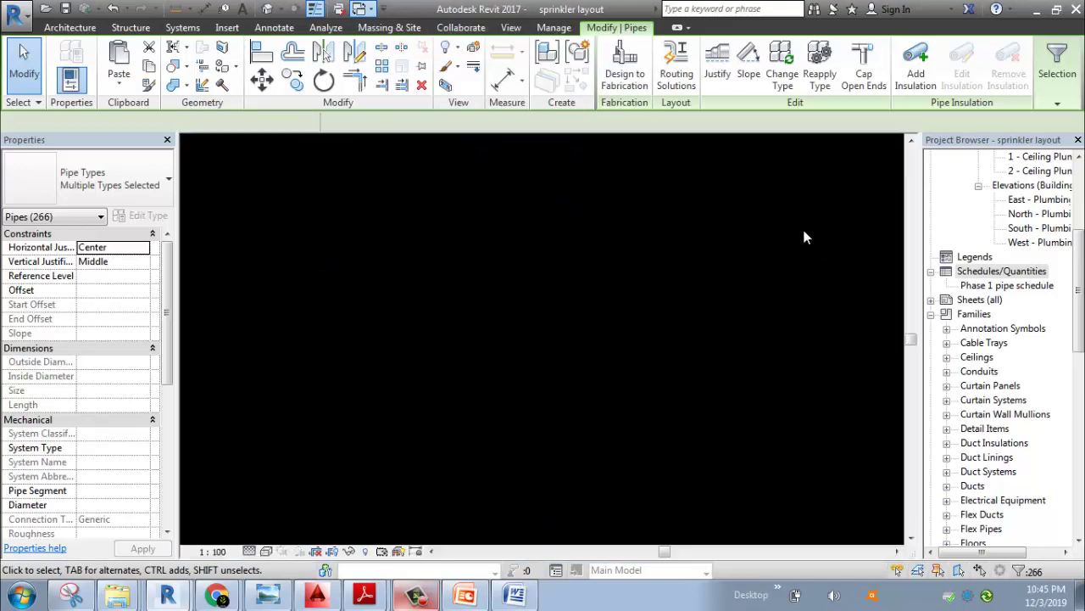
scroll(432, 330, "up", 5)
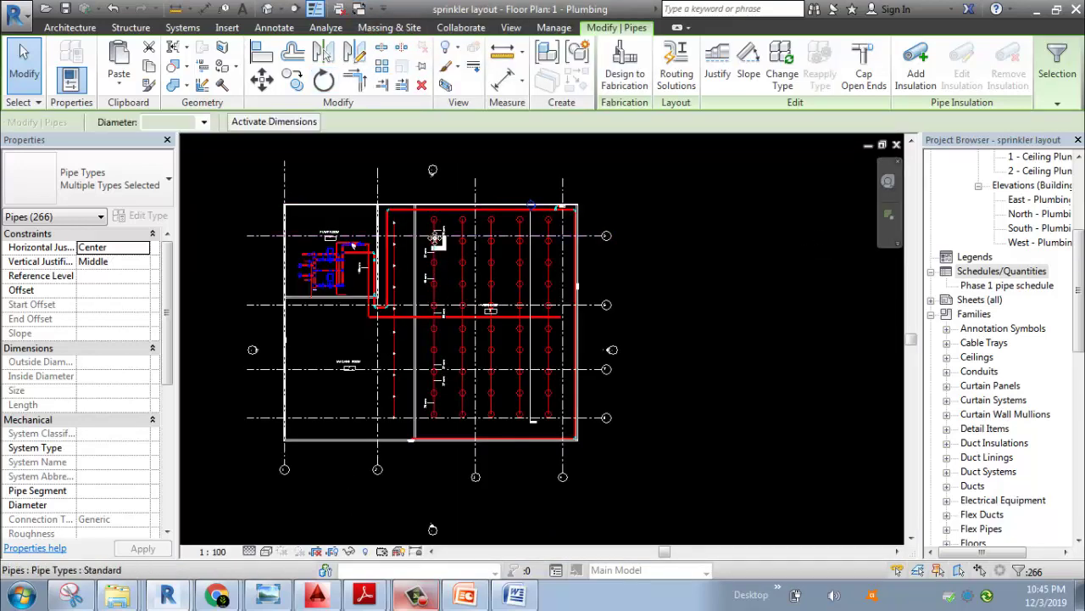
scroll(452, 217, "down", 2)
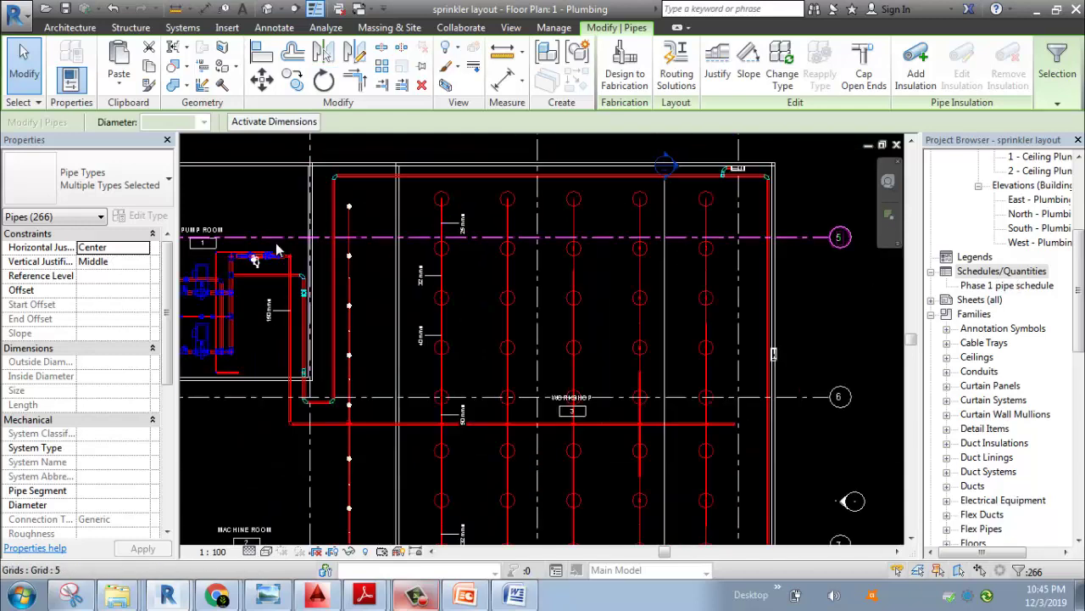
middle_click_drag(279, 250, 412, 242)
scroll(315, 246, "up", 2)
scroll(313, 280, "up", 2)
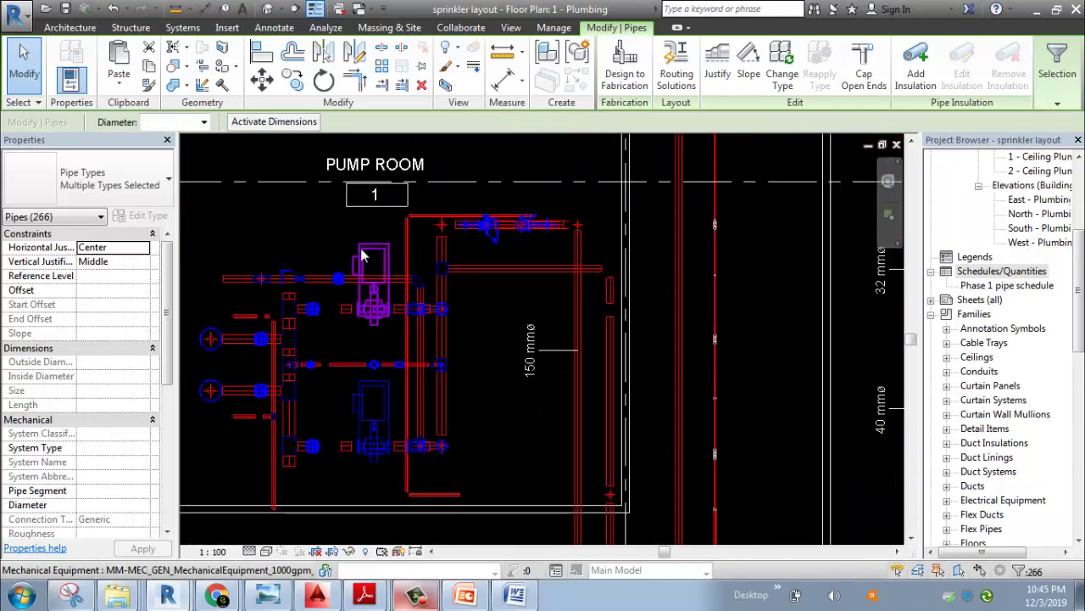
scroll(375, 373, "down", 3)
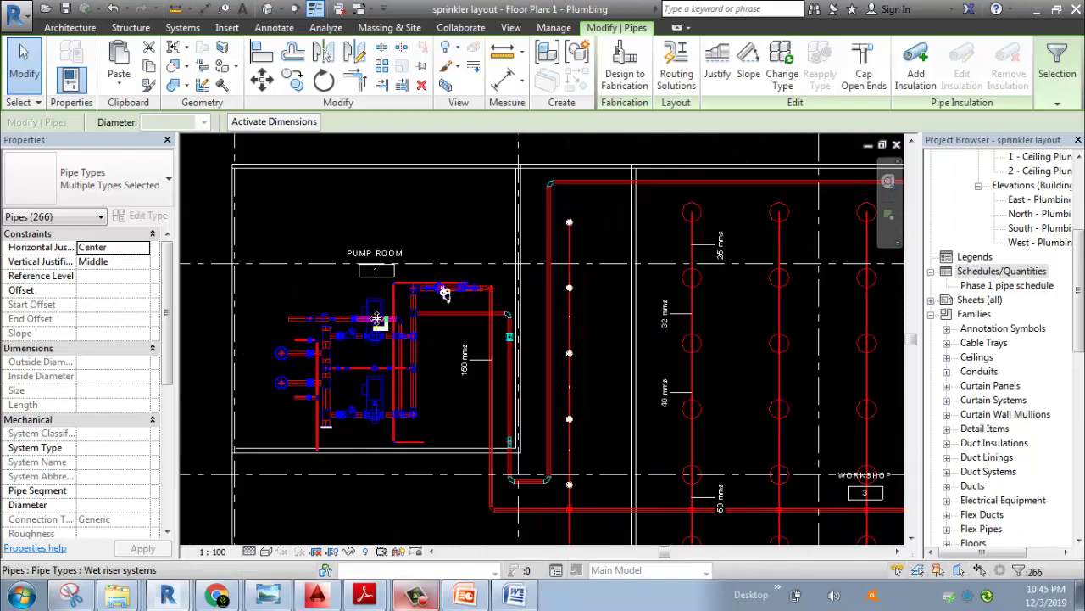
scroll(384, 314, "down", 2)
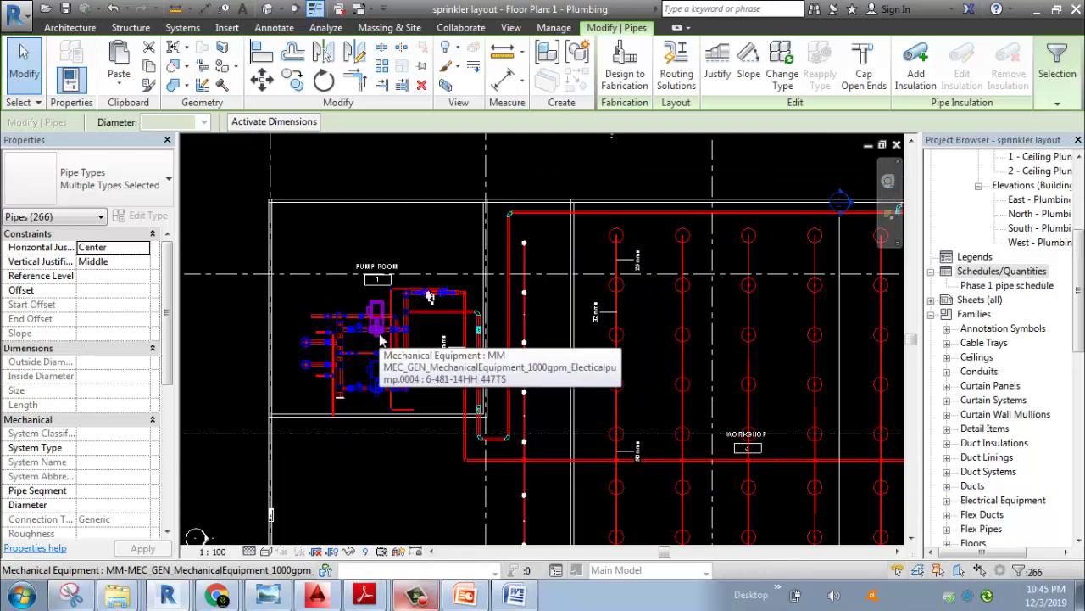
scroll(379, 339, "up", 2)
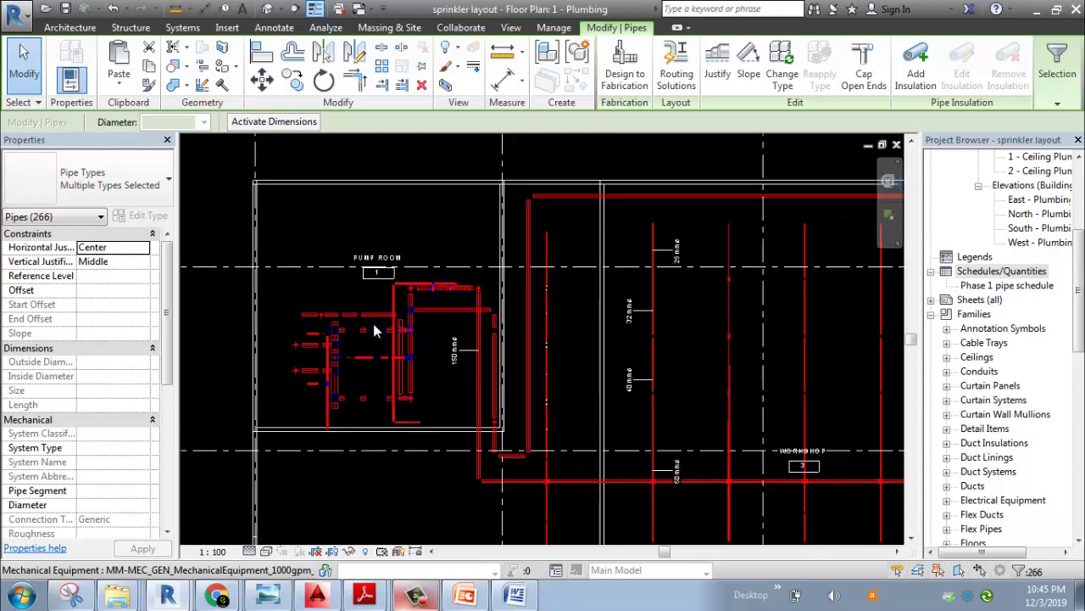
middle_click_drag(462, 363, 134, 396)
scroll(759, 207, "up", 2)
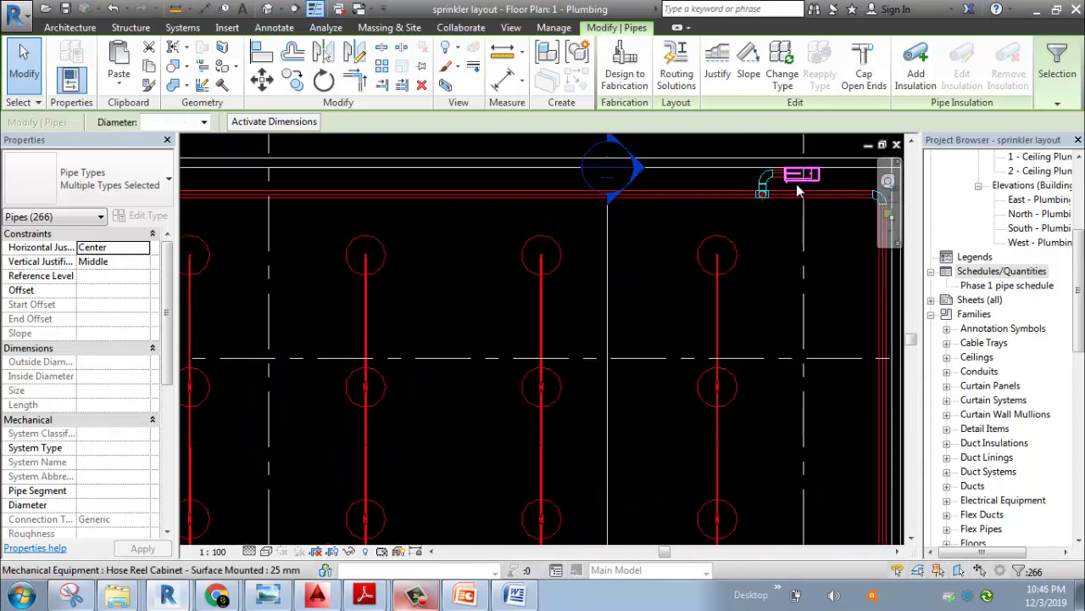
scroll(797, 191, "down", 3)
middle_click_drag(501, 412, 783, 160)
scroll(471, 422, "up", 1)
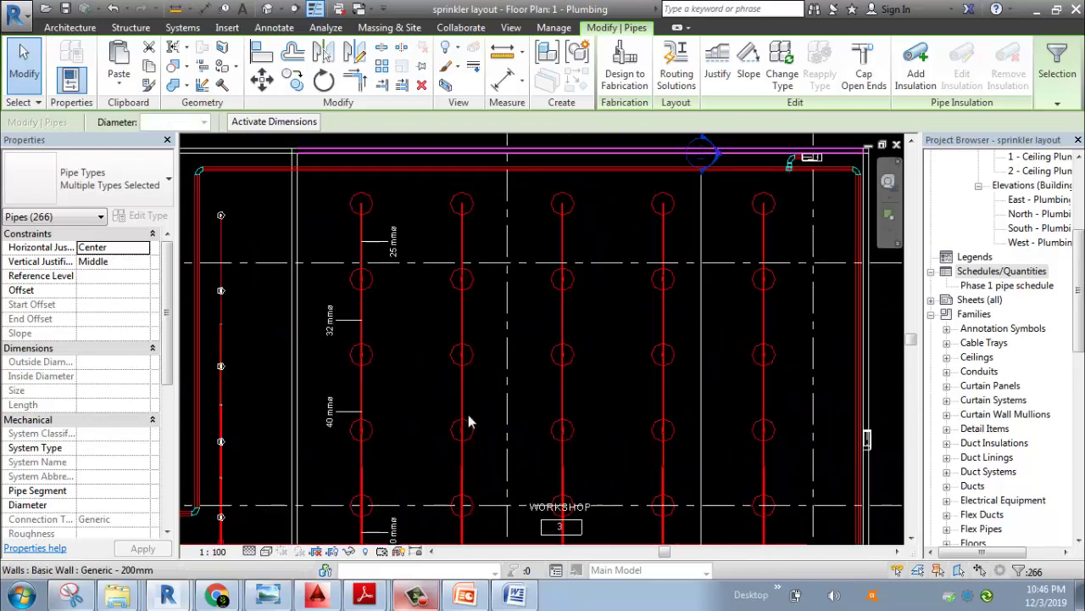
scroll(470, 421, "down", 4)
scroll(583, 288, "up", 5)
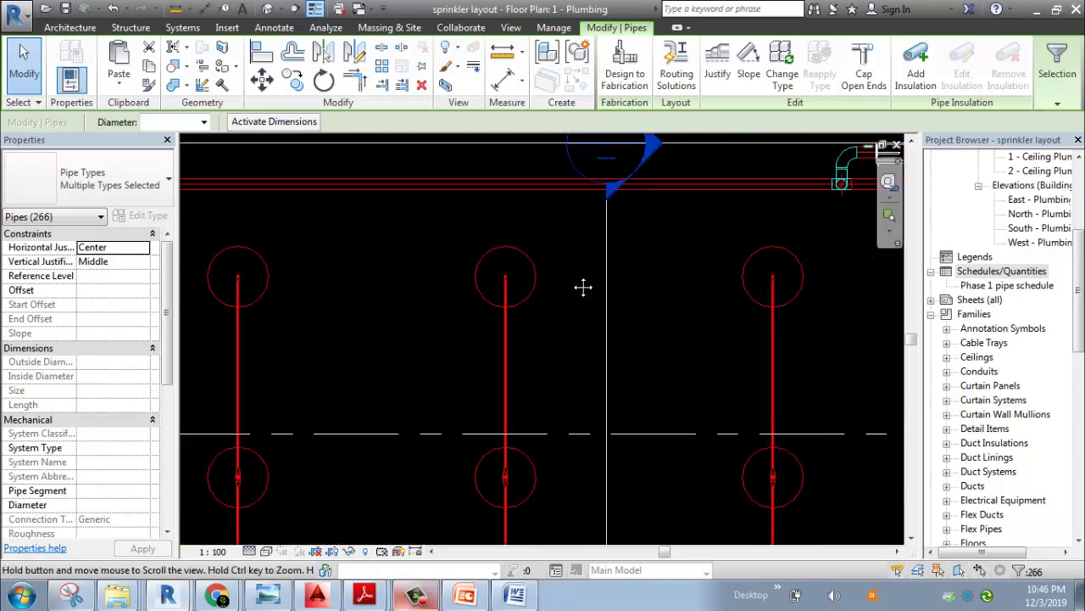
middle_click_drag(582, 288, 337, 389)
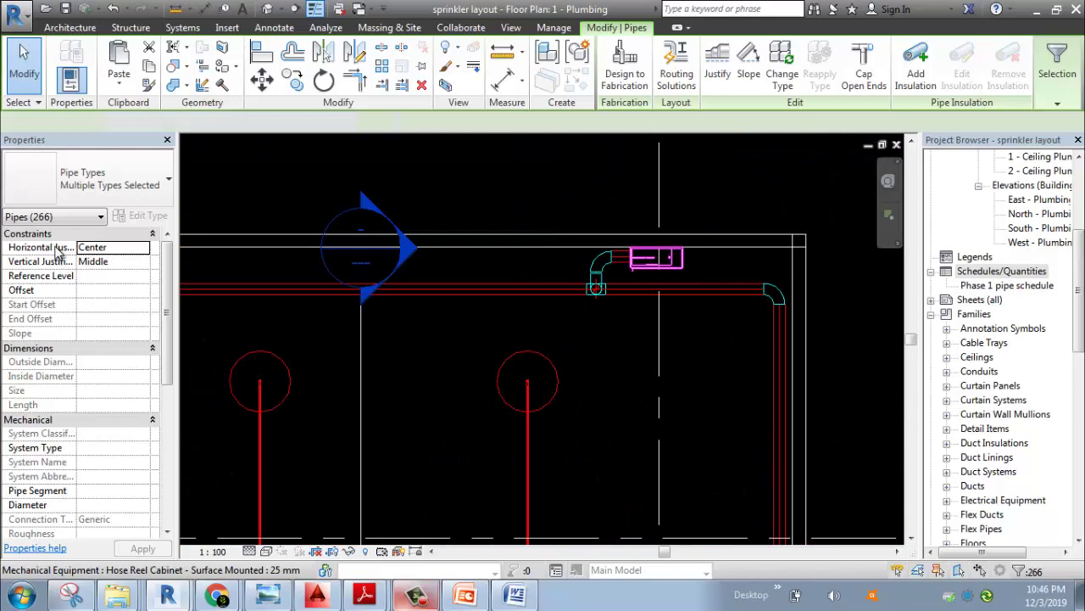
left_click(655, 257)
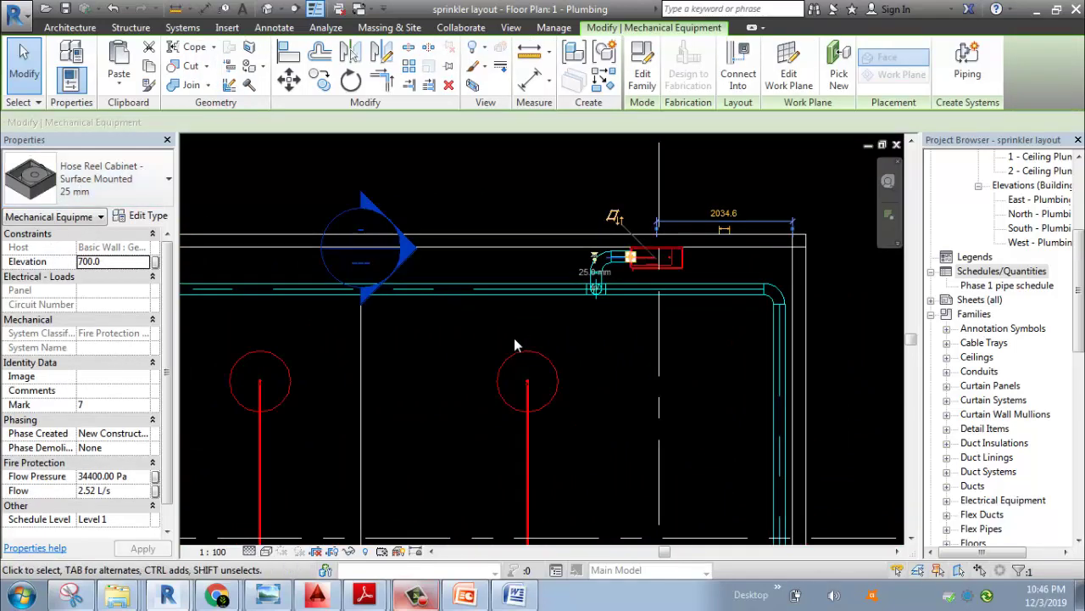
scroll(514, 337, "down", 4)
scroll(362, 451, "up", 2)
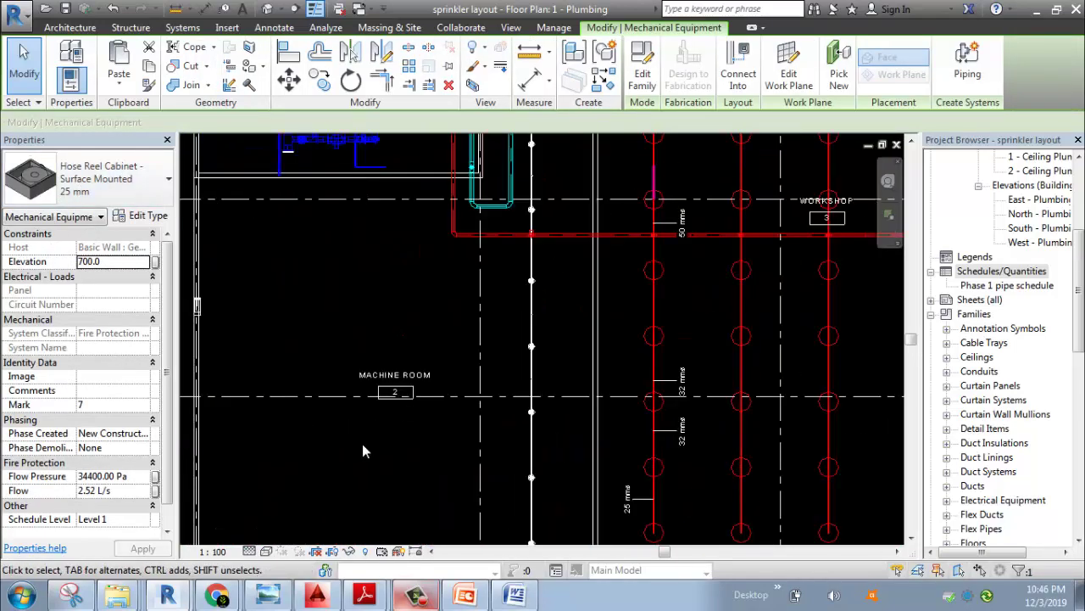
scroll(509, 213, "up", 2)
scroll(721, 365, "up", 4)
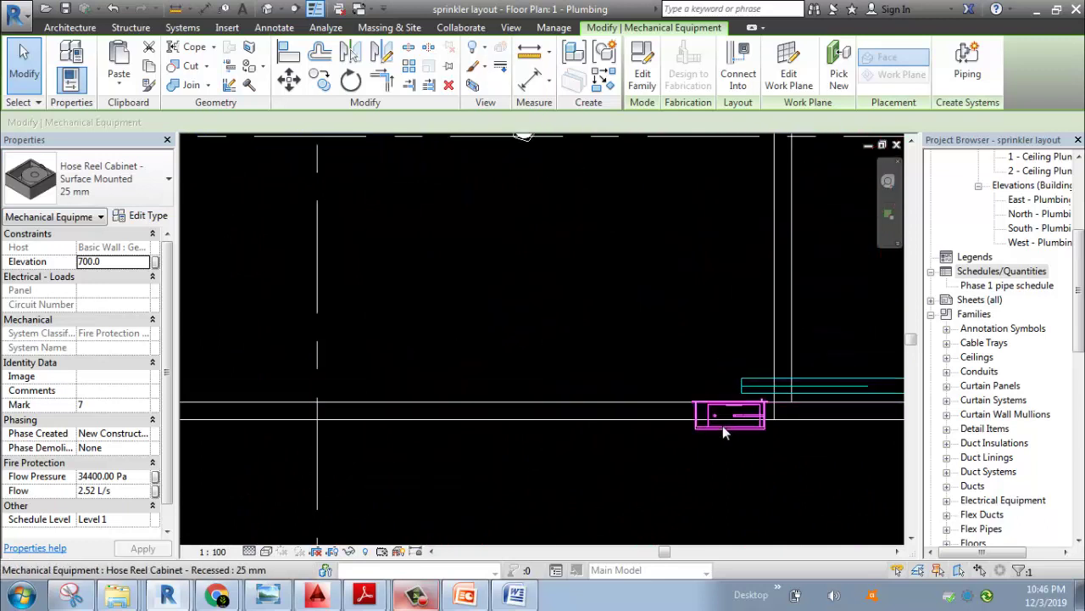
left_click(711, 429)
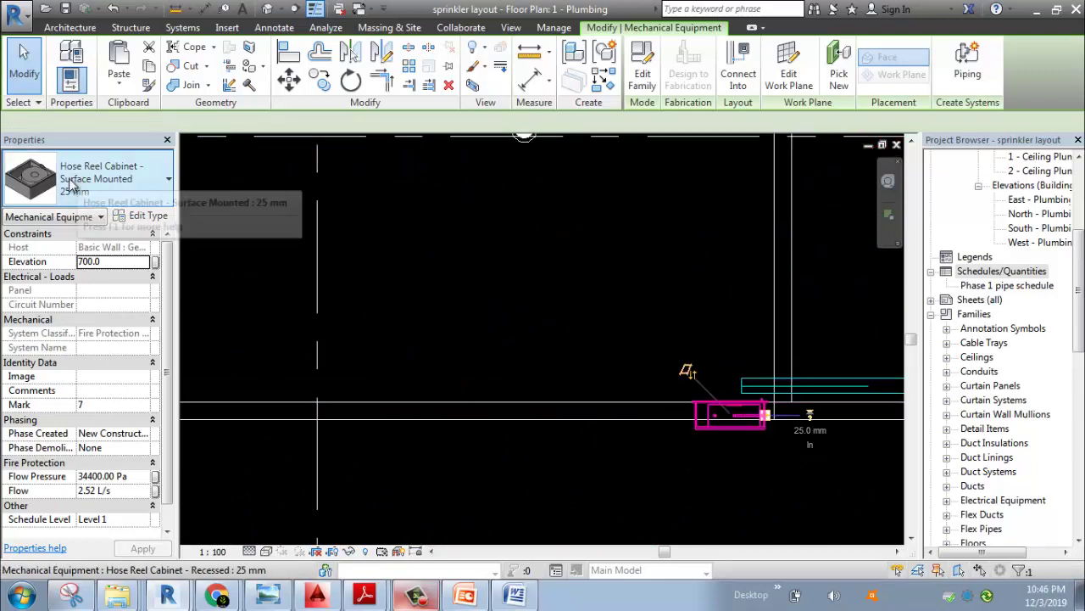
scroll(532, 315, "down", 5)
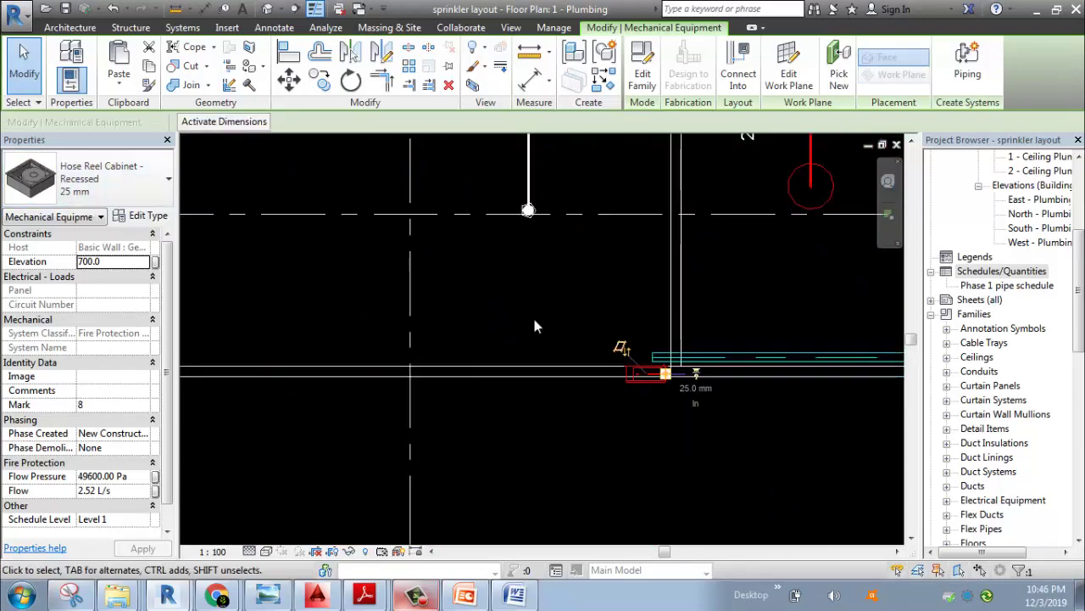
scroll(536, 329, "down", 6)
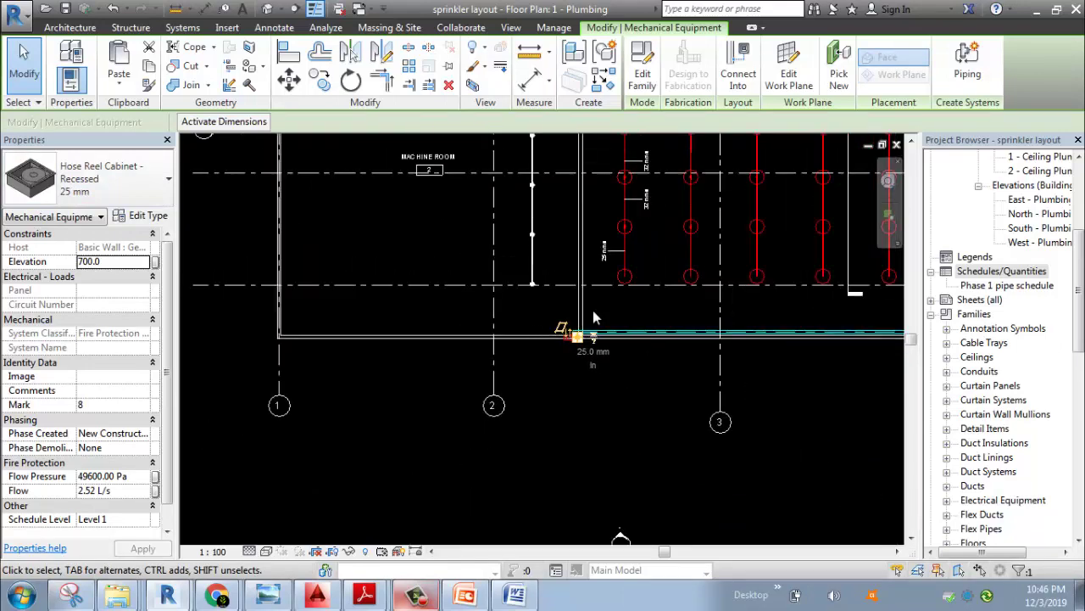
middle_click_drag(509, 443, 494, 409)
key("Escape")
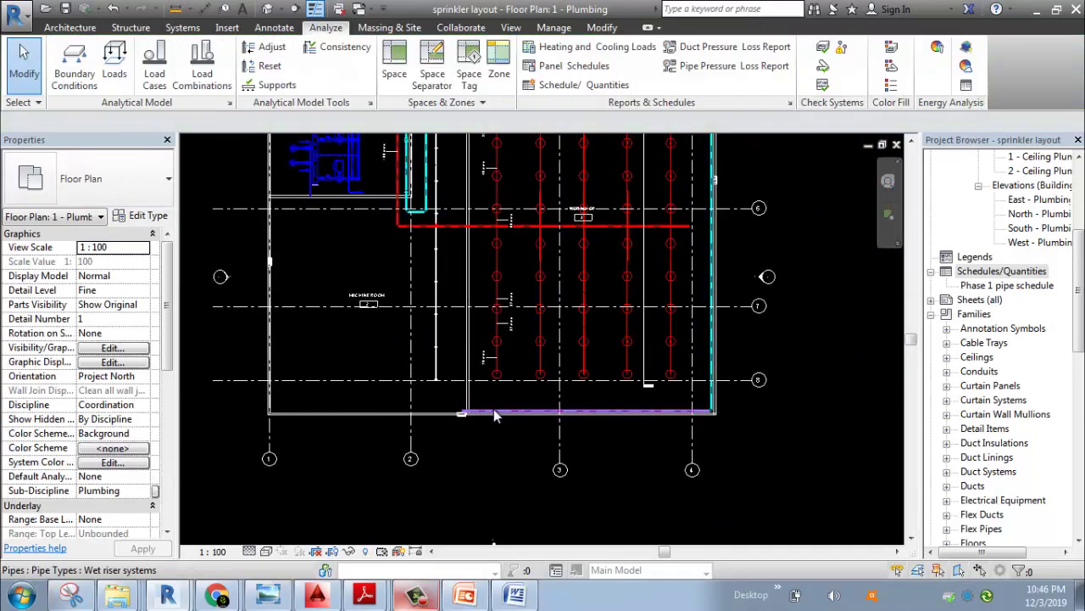
left_click(979, 272)
right_click(977, 279)
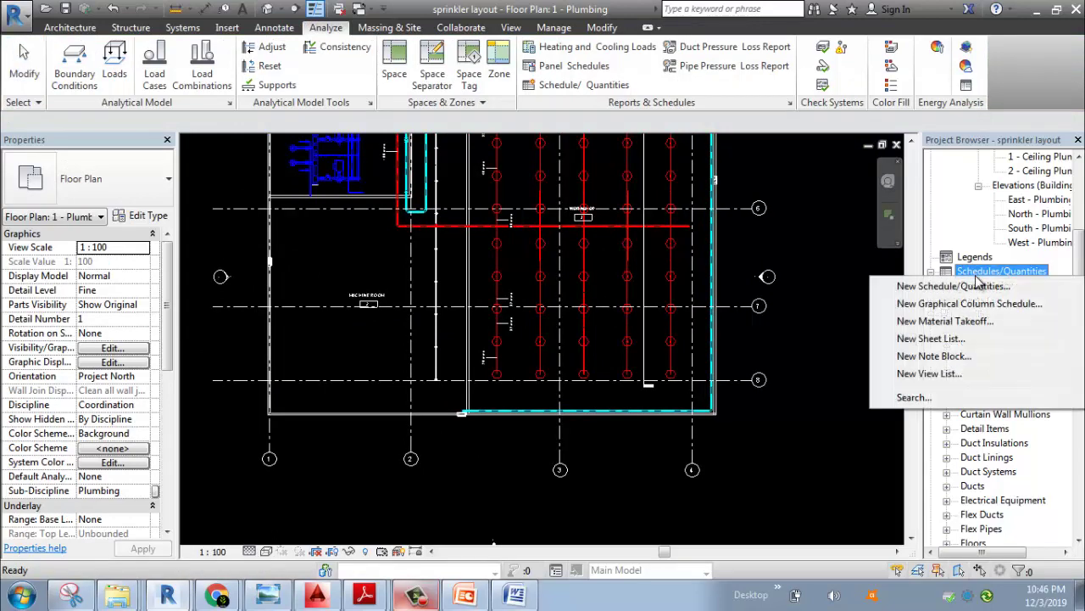
left_click(980, 287)
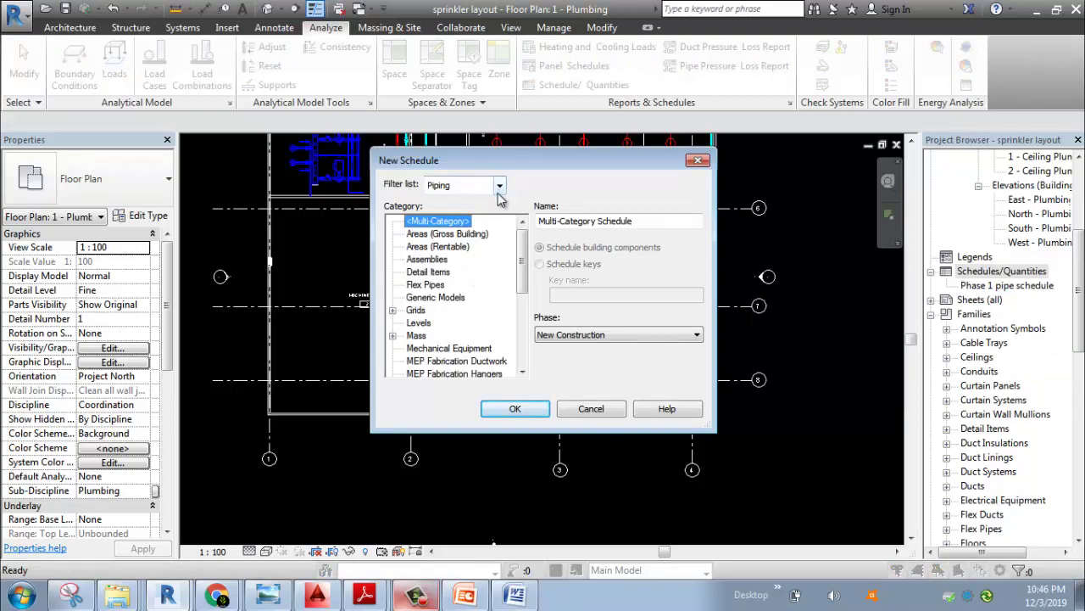
left_click_drag(523, 267, 523, 277)
left_click(449, 323)
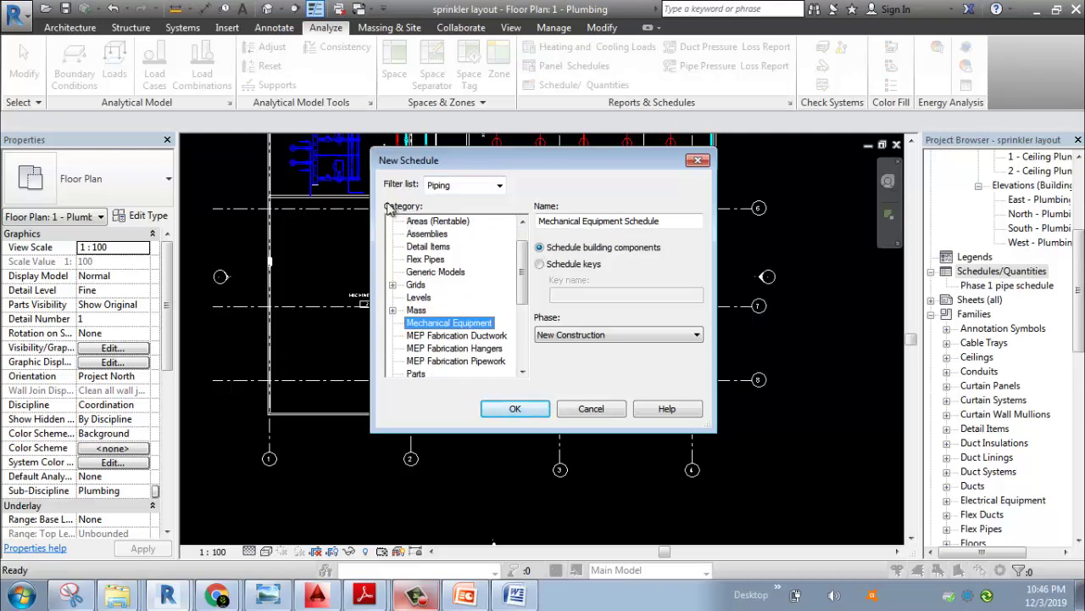
left_click(591, 408)
scroll(1001, 339, "up", 2)
scroll(328, 170, "down", 1)
scroll(327, 170, "up", 5)
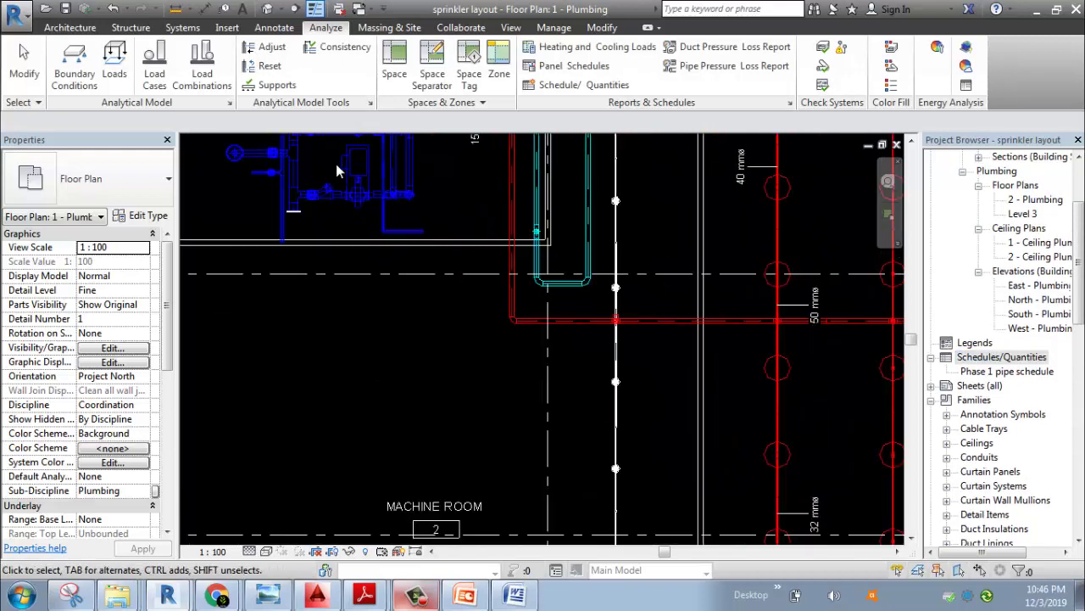
left_click(368, 170)
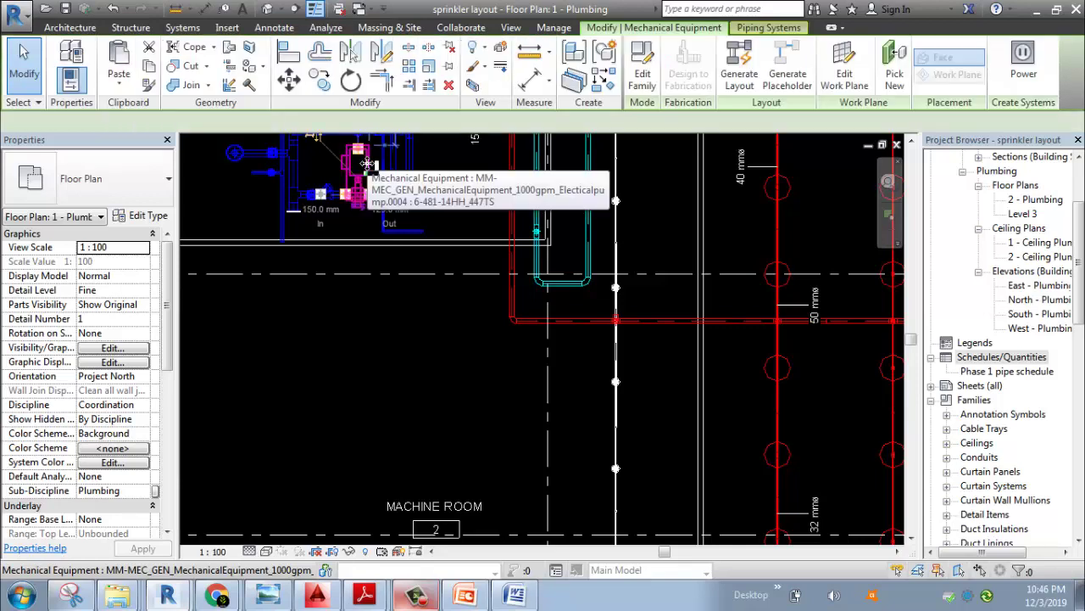
left_click(459, 435)
scroll(459, 435, "down", 2)
middle_click_drag(459, 435, 458, 229)
scroll(573, 501, "up", 4)
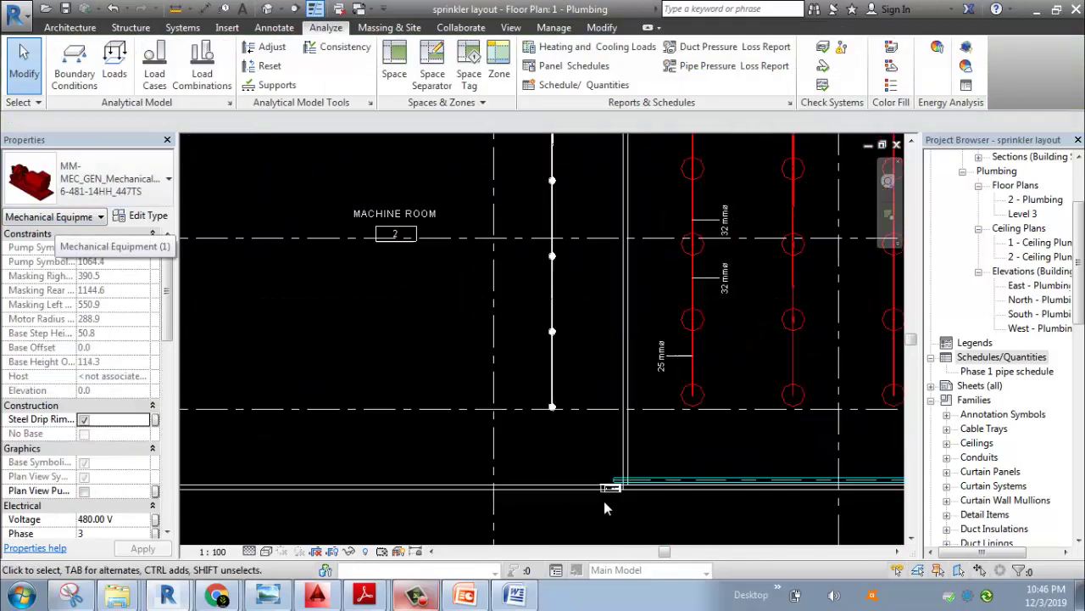
left_click(636, 489)
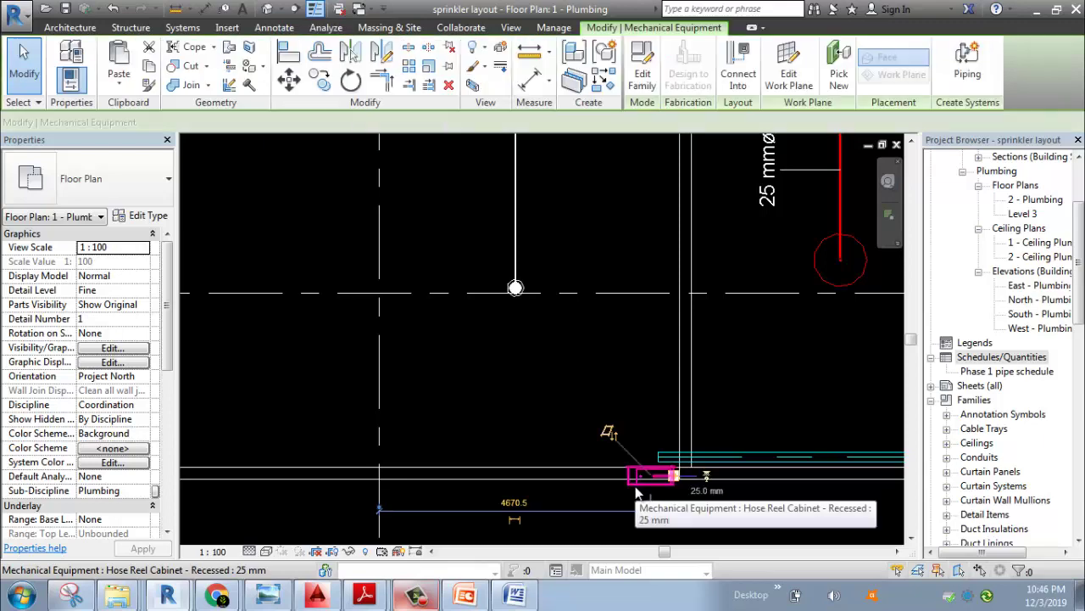
key("Escape")
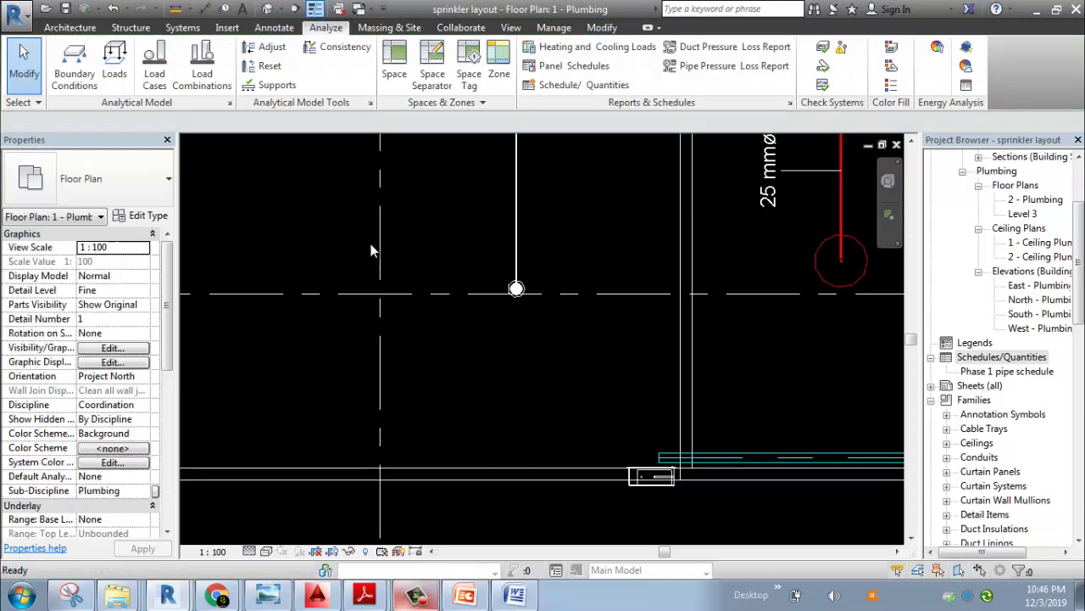
scroll(376, 242, "down", 6)
Pan to the pump room, check a gate valve, then select Schedules/Quantities in the Project Browser
middle_click_drag(464, 471, 354, 315)
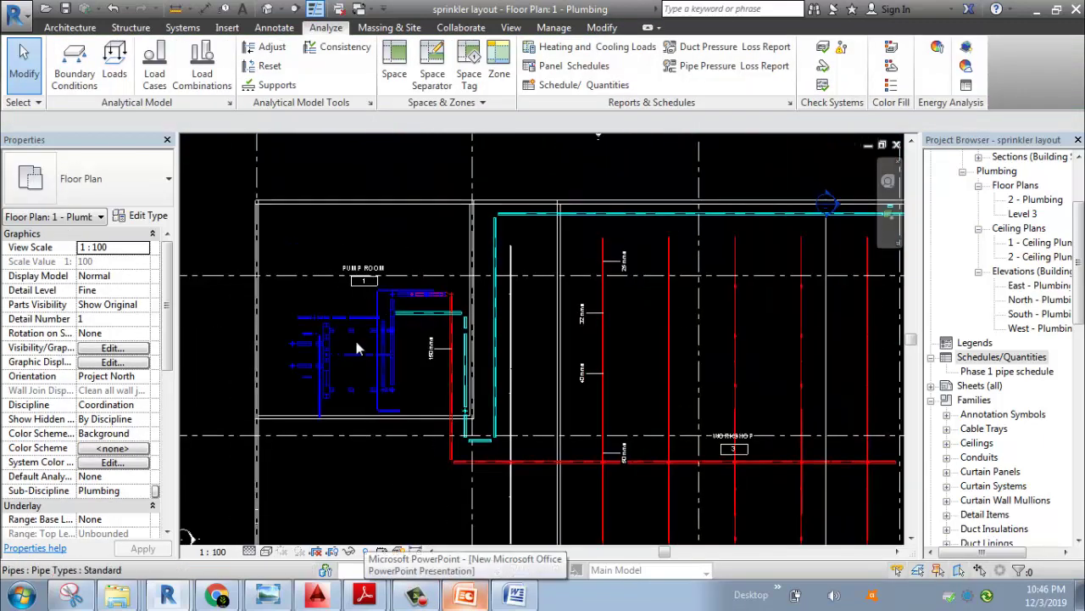
scroll(351, 316, "up", 6)
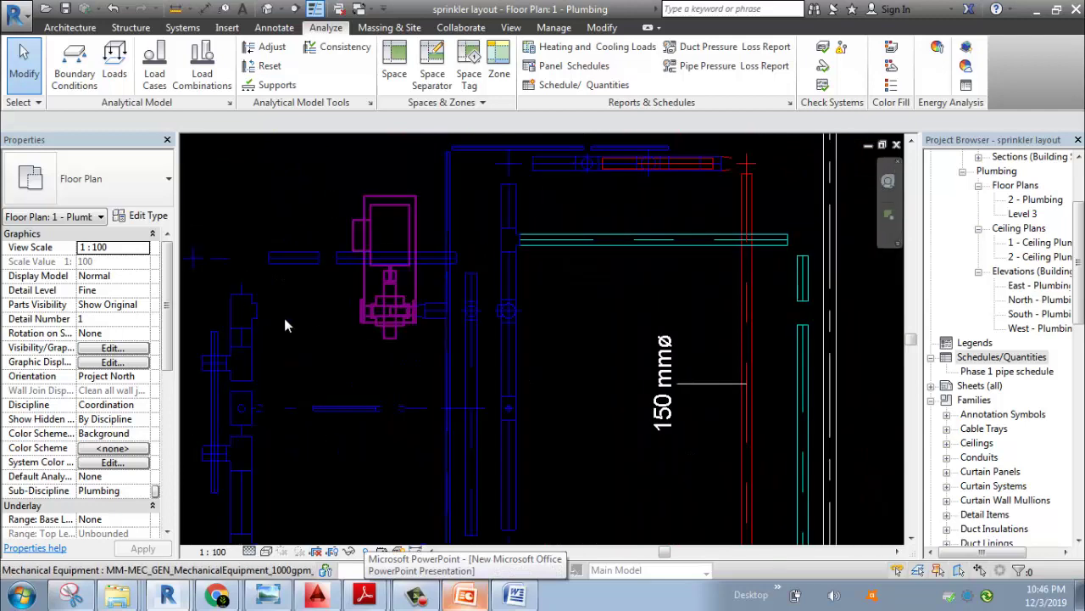
scroll(285, 325, "up", 4)
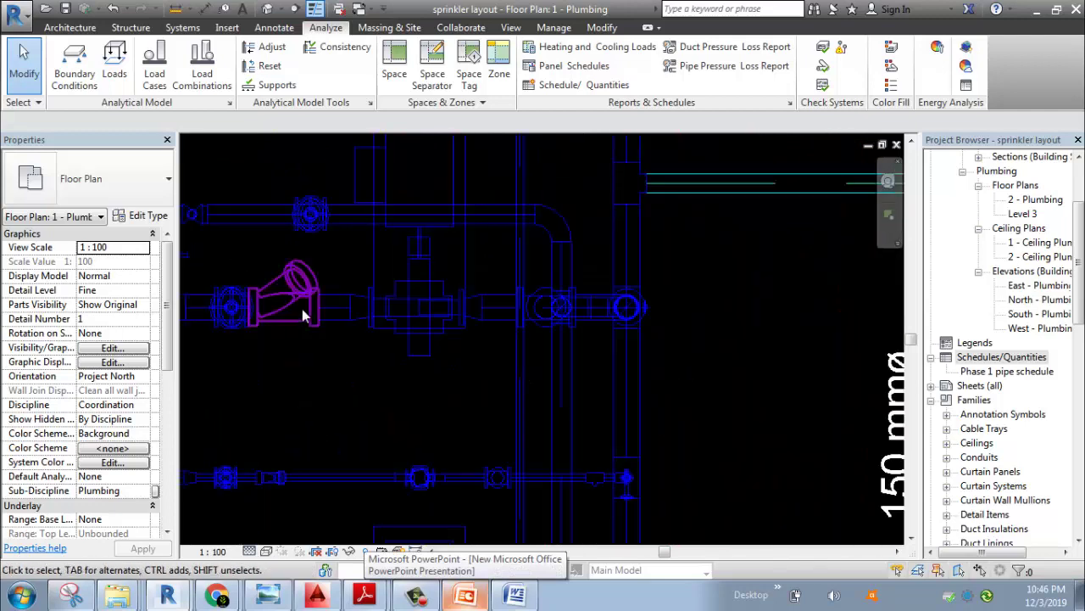
left_click(199, 289)
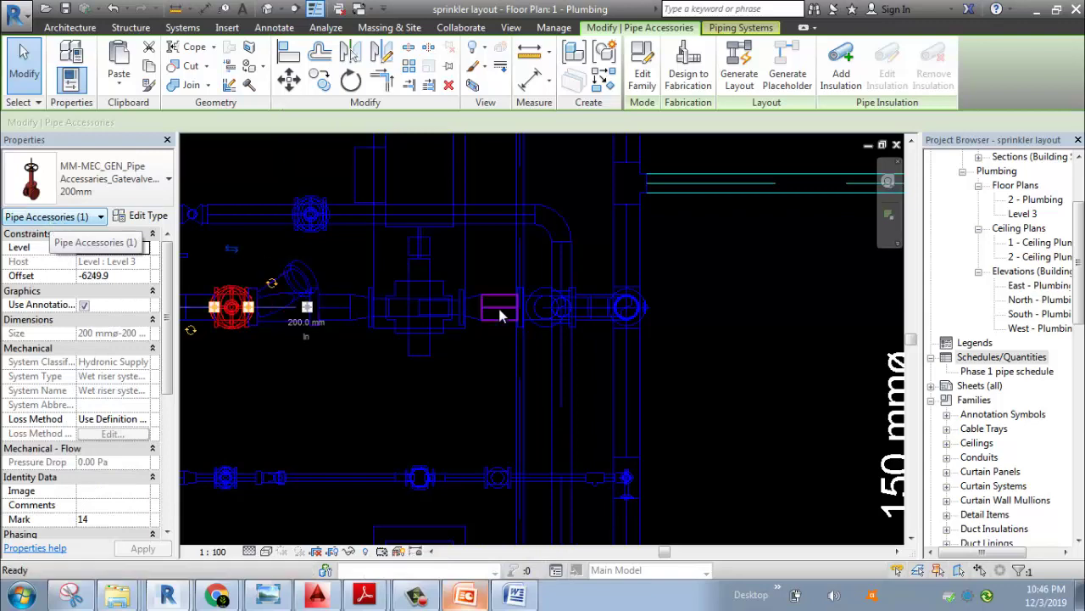
key("Escape")
scroll(634, 380, "down", 3)
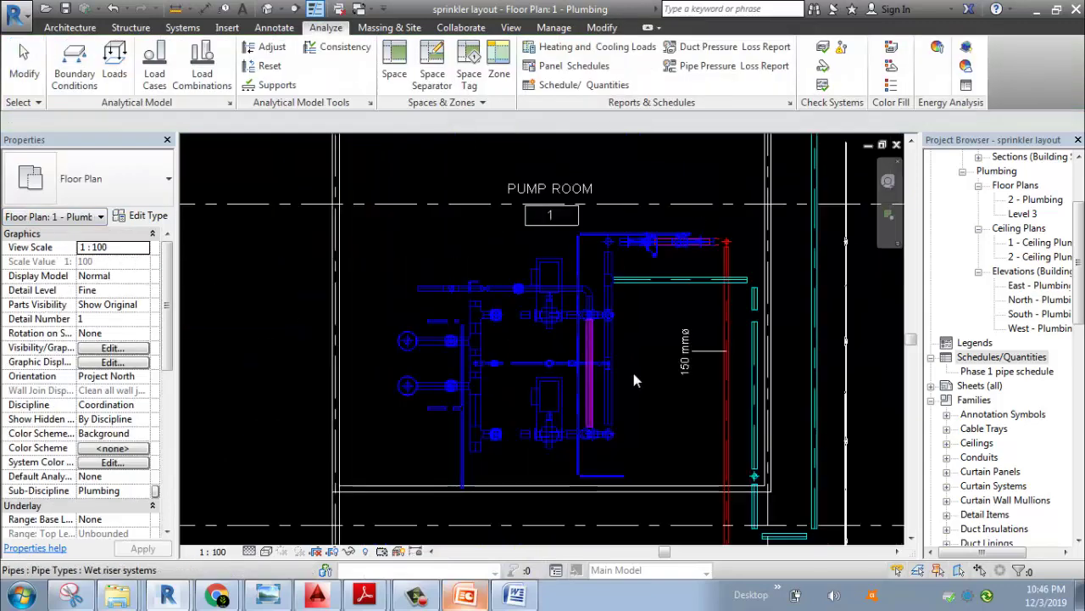
middle_click_drag(634, 380, 492, 248)
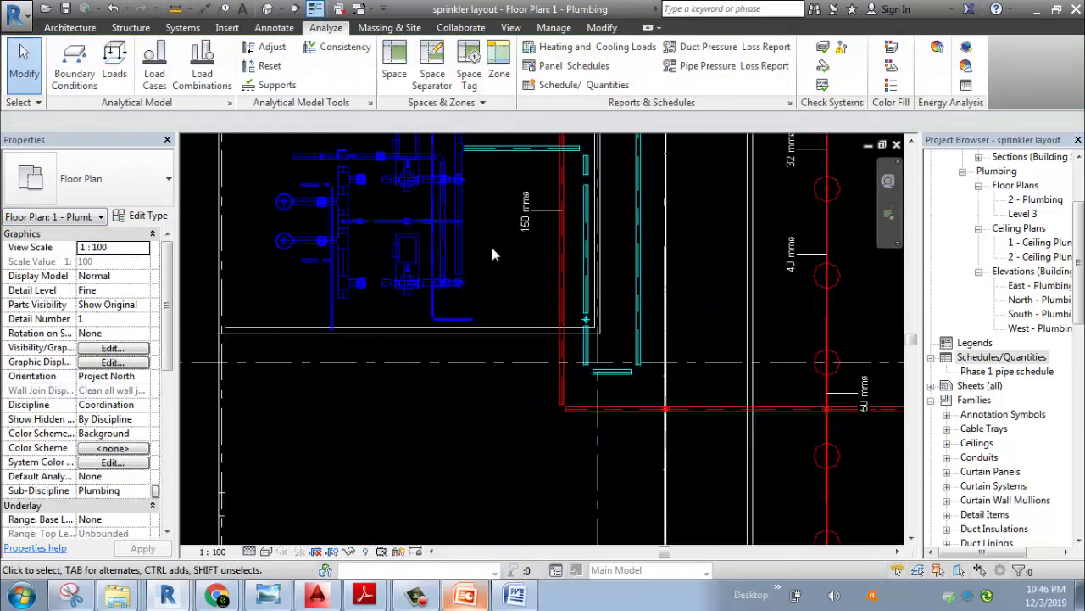
left_click(999, 360)
Create a new Mechanical Equipment schedule named Mechanical Equipment Schedule
right_click(997, 362)
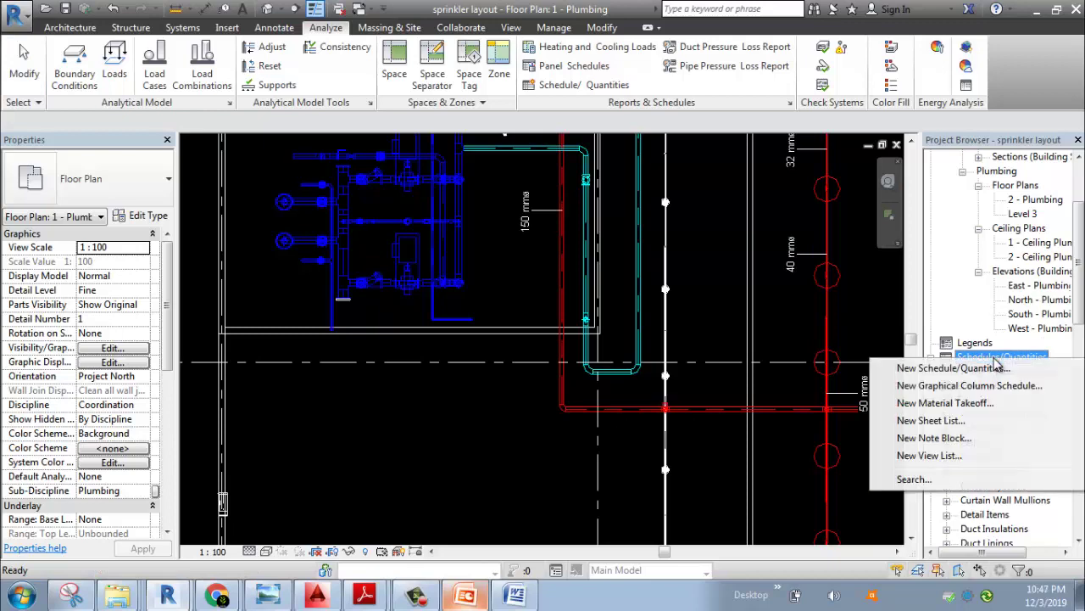
left_click(971, 369)
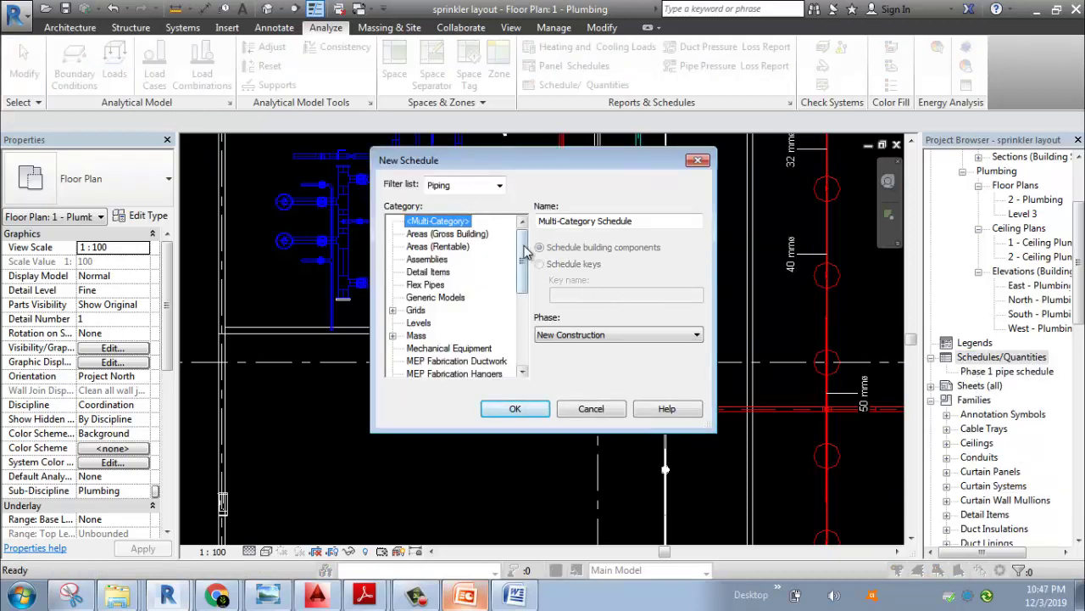
scroll(525, 255, "down", 4)
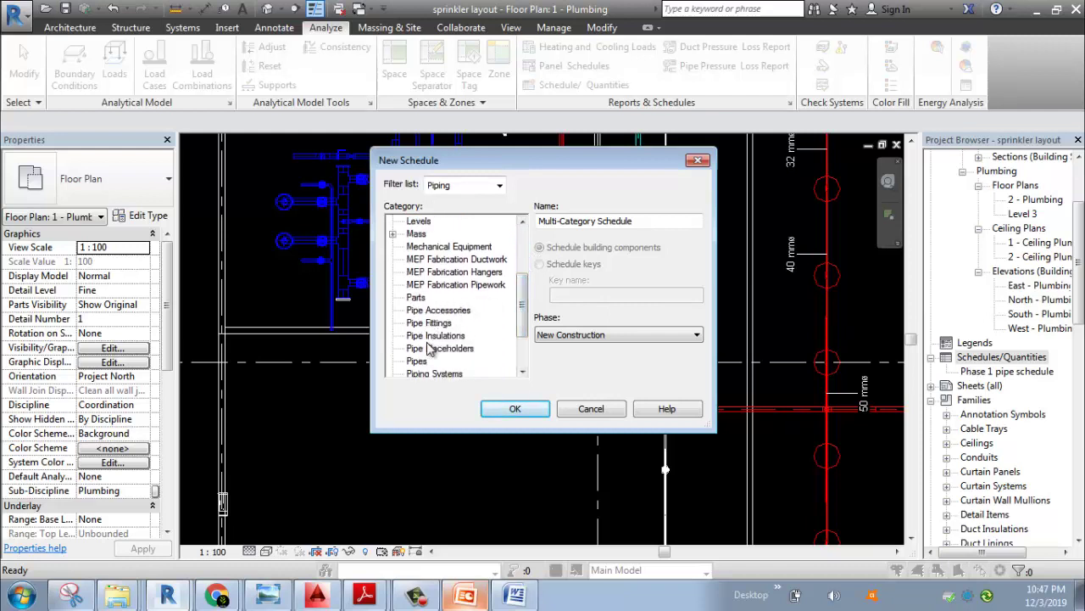
left_click(453, 247)
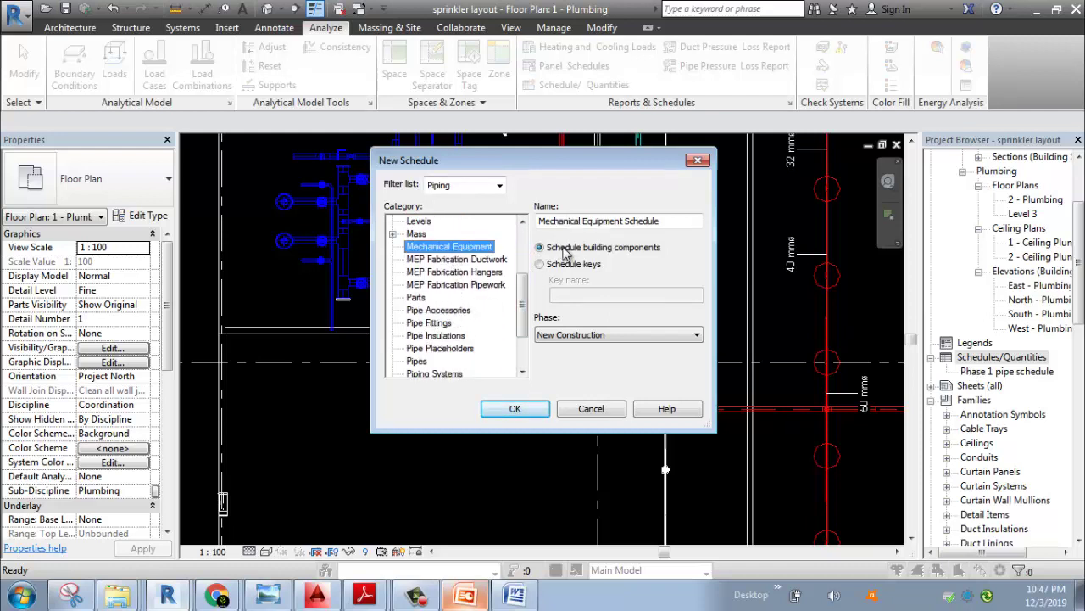
left_click(521, 408)
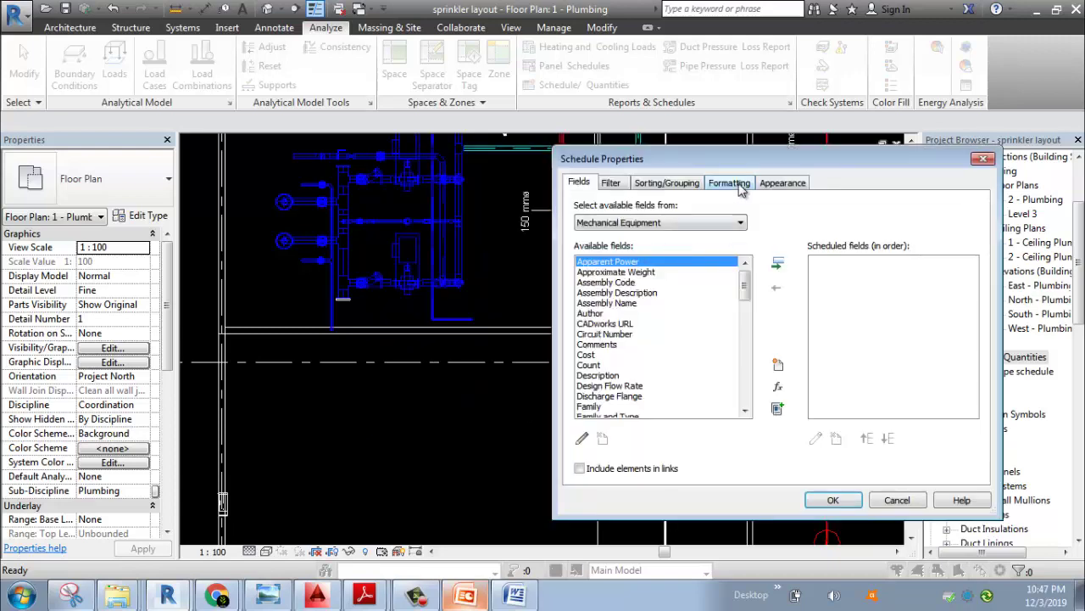
Add the Family and Manufacturer fields to the schedule's scheduled fields
left_click_drag(666, 160, 386, 151)
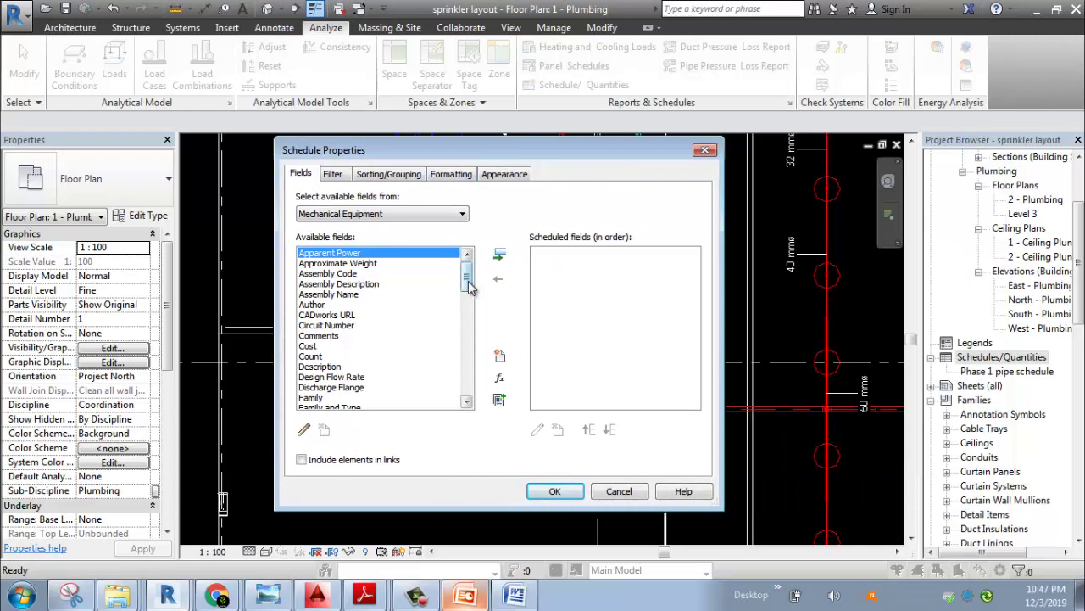
left_click_drag(464, 282, 465, 299)
left_click(327, 317)
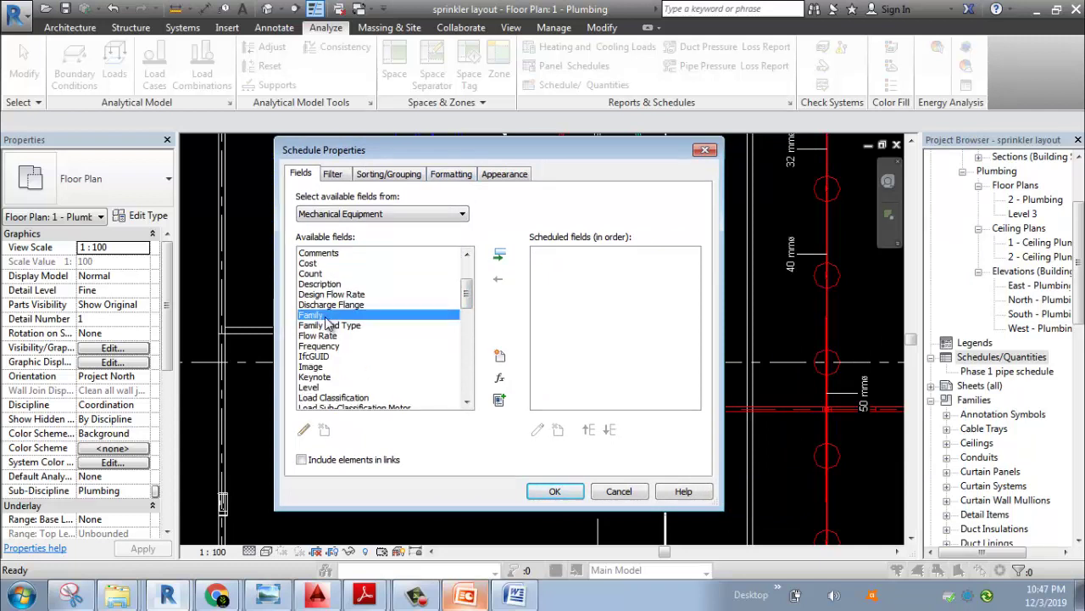
left_click(500, 254)
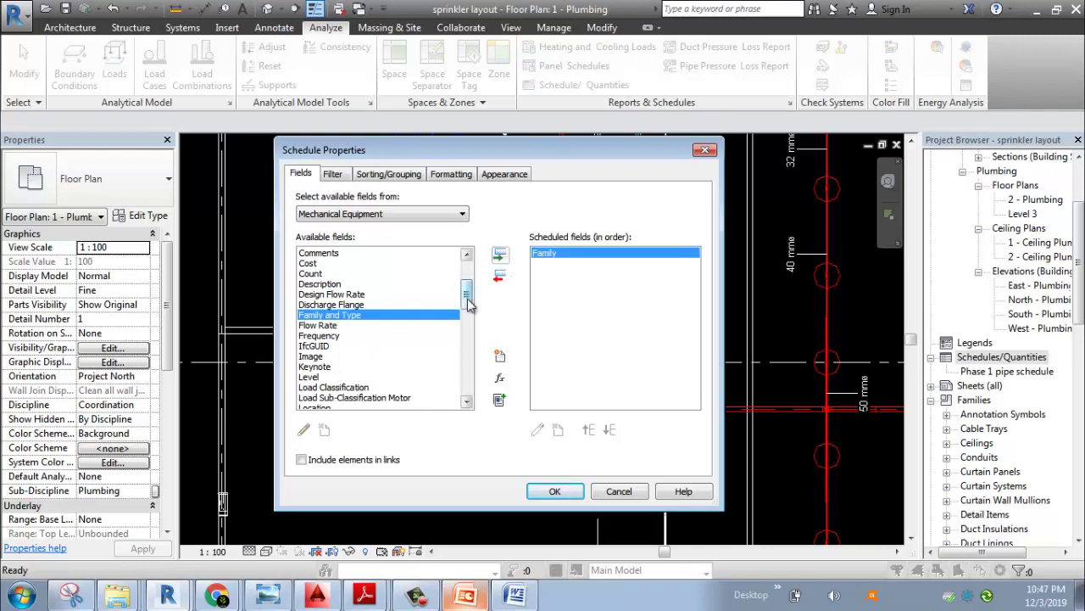
left_click_drag(469, 305, 469, 311)
left_click(329, 325)
key("m")
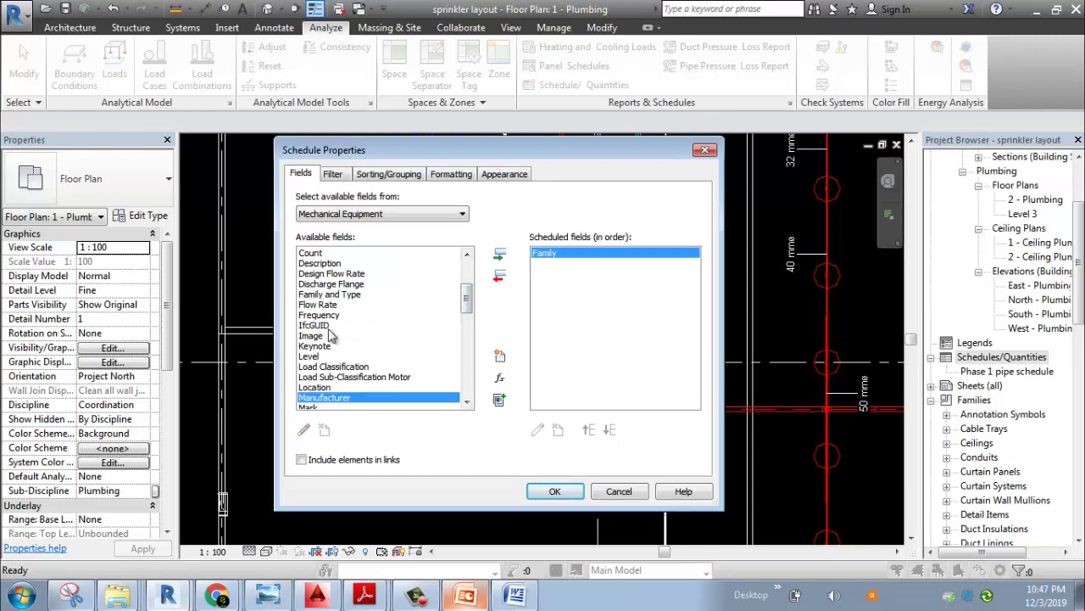
left_click(500, 254)
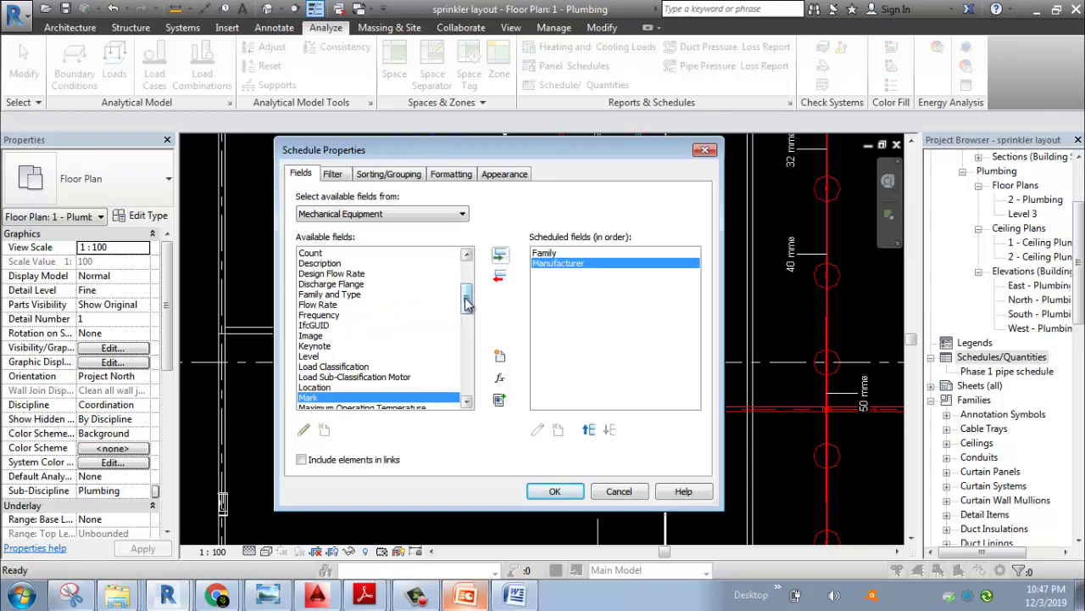
Add the Count and Comments fields and confirm the field selection
left_click(323, 255)
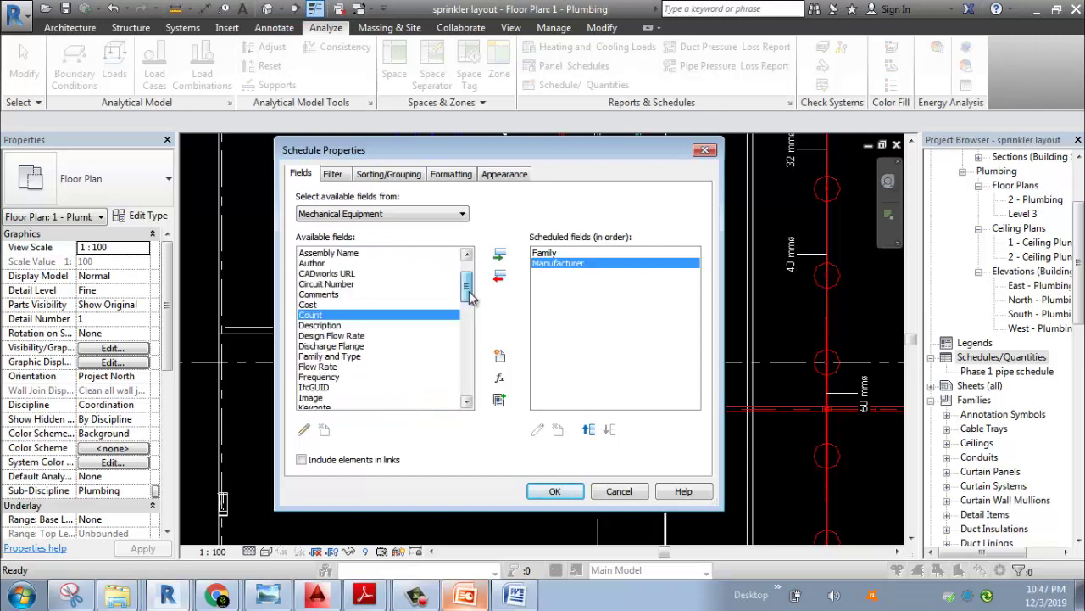
scroll(473, 309, "up", 2)
left_click(506, 261)
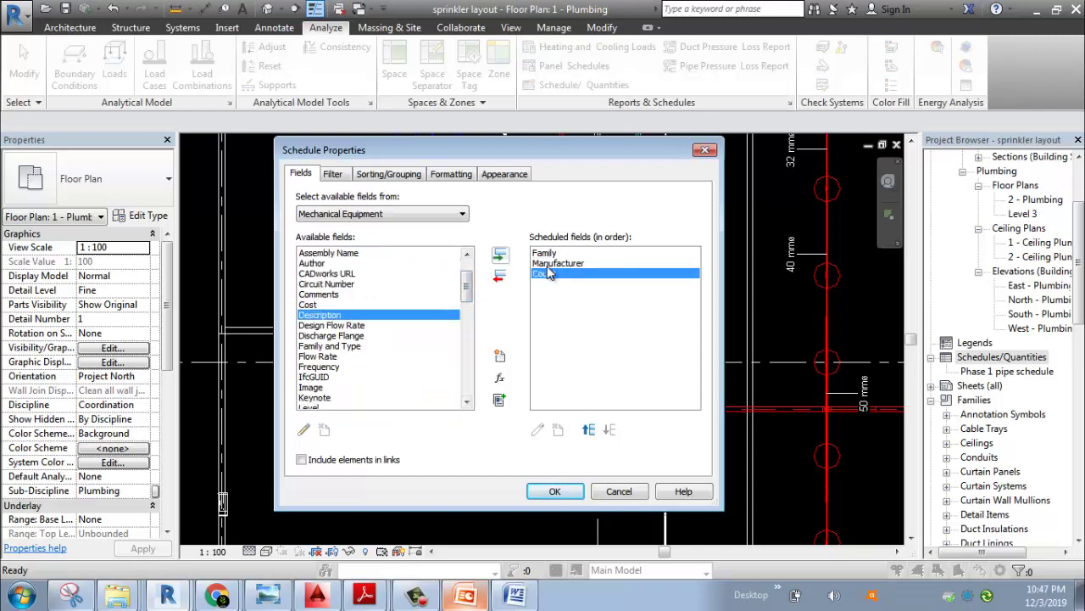
left_click_drag(467, 288, 466, 278)
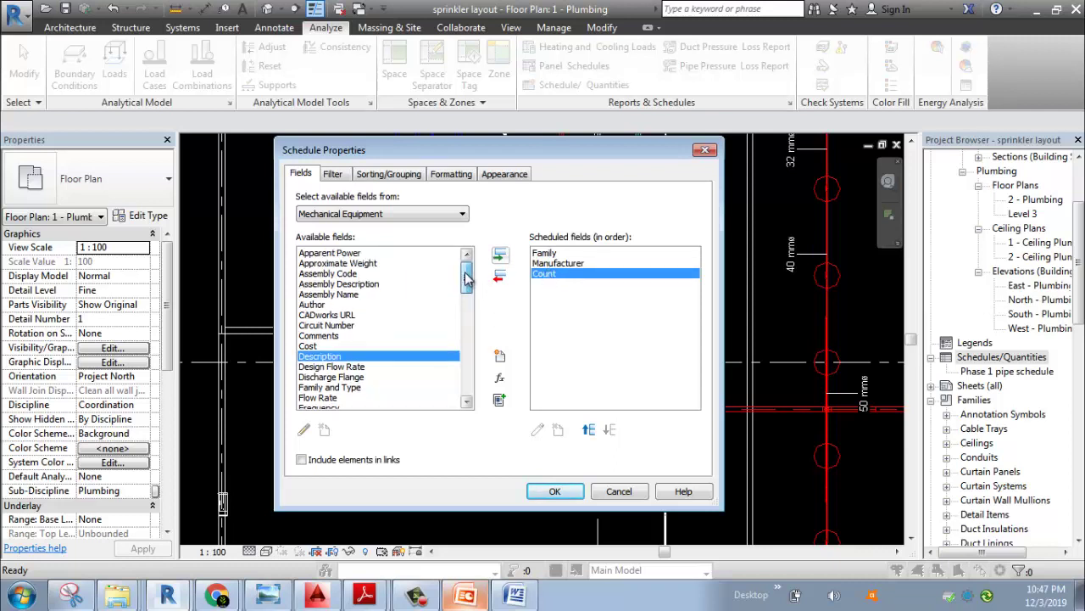
left_click(341, 336)
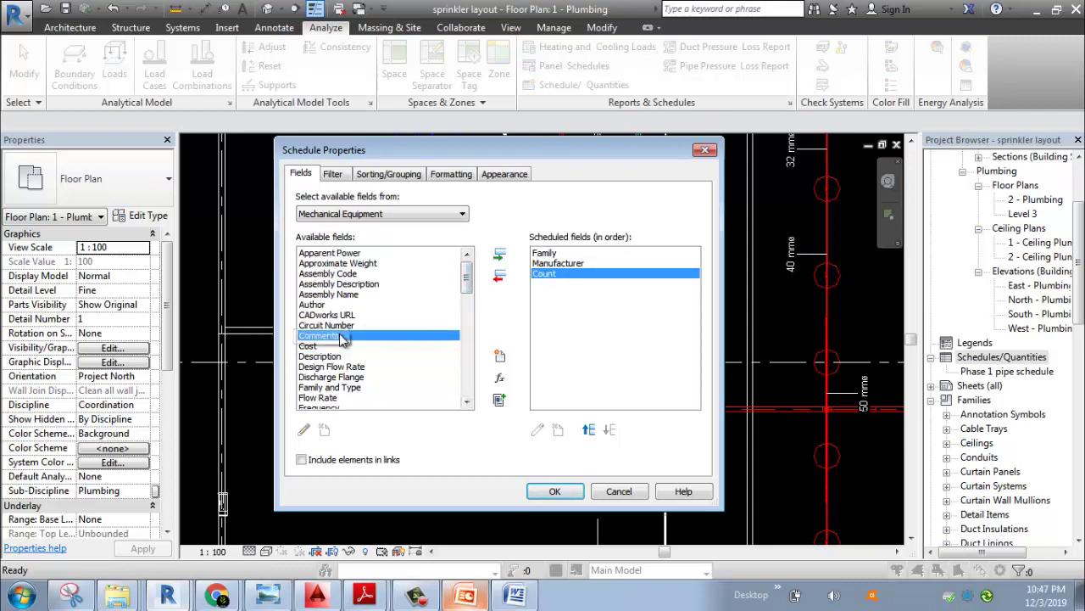
left_click(499, 254)
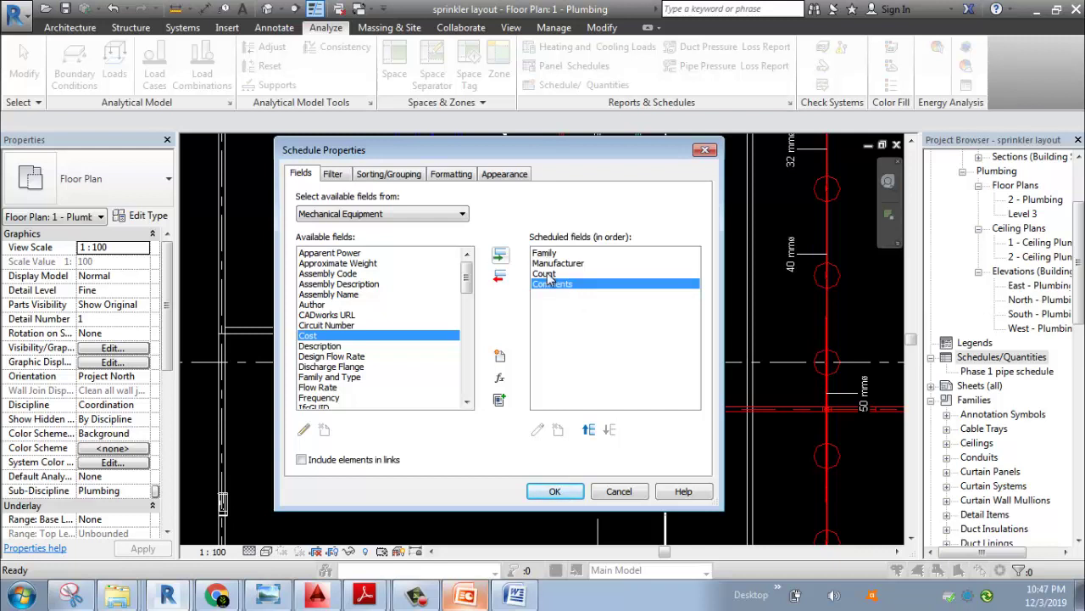
left_click(552, 491)
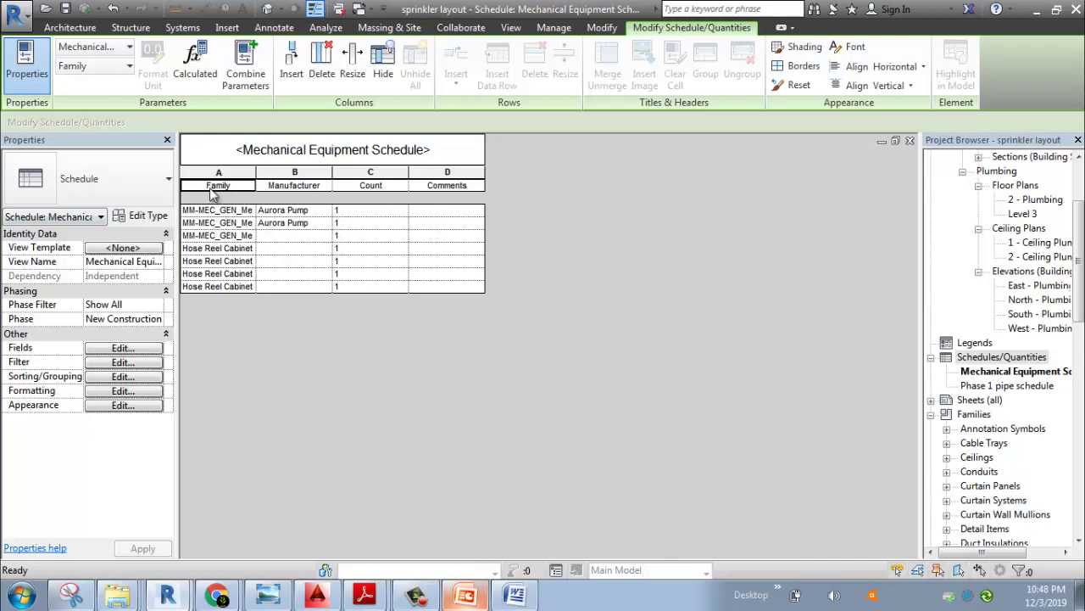
Widen the Family column so the full family names are visible
left_click_drag(257, 181, 325, 180)
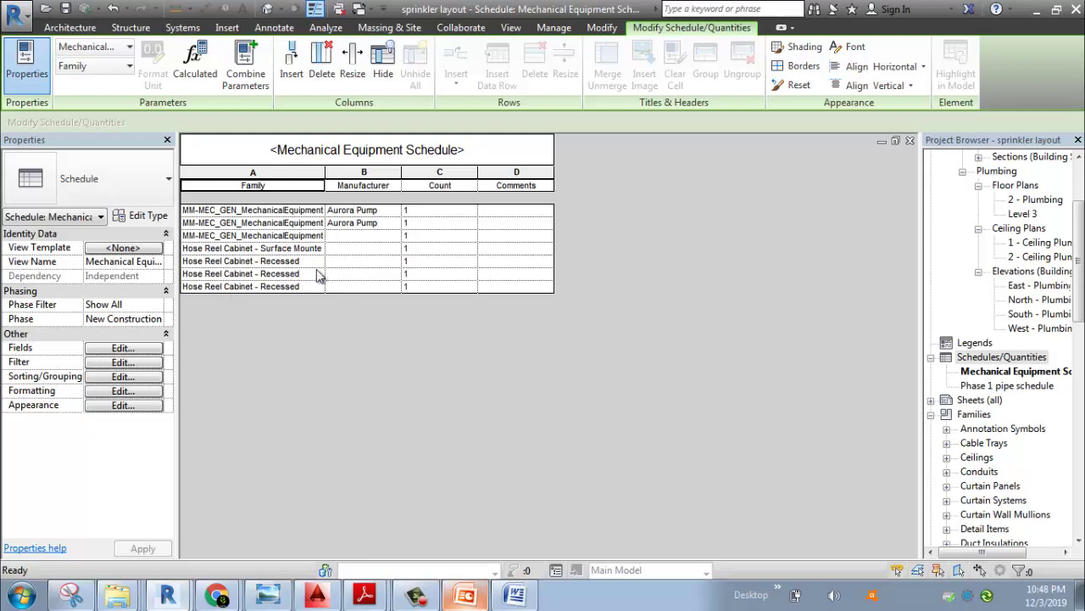
left_click(122, 378)
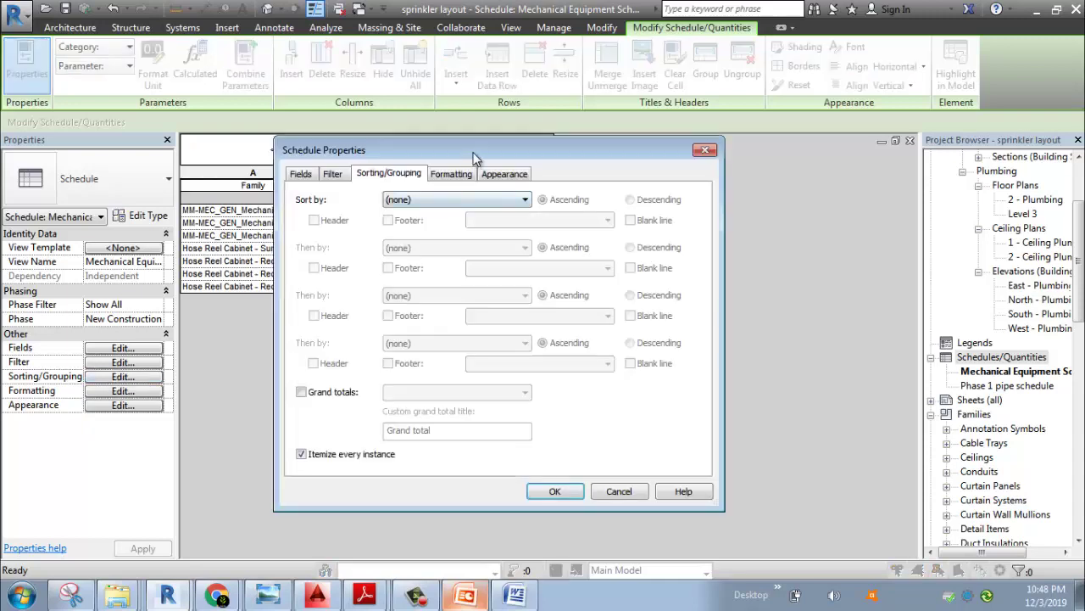
Turn off Itemize every instance and turn on Grand totals for the schedule
left_click_drag(469, 150, 808, 119)
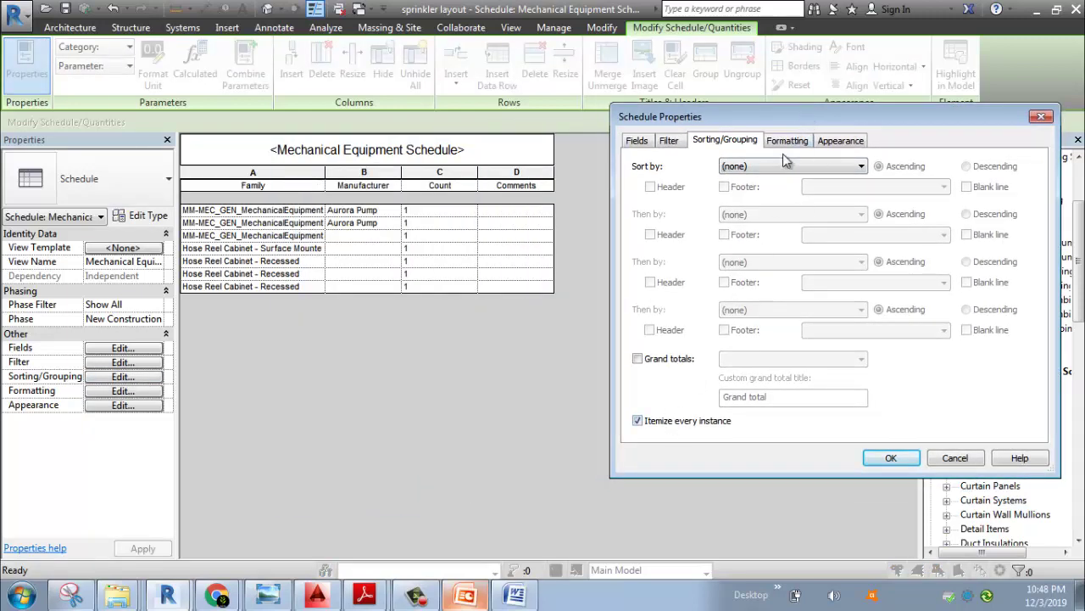
left_click(690, 424)
left_click(670, 360)
left_click(891, 459)
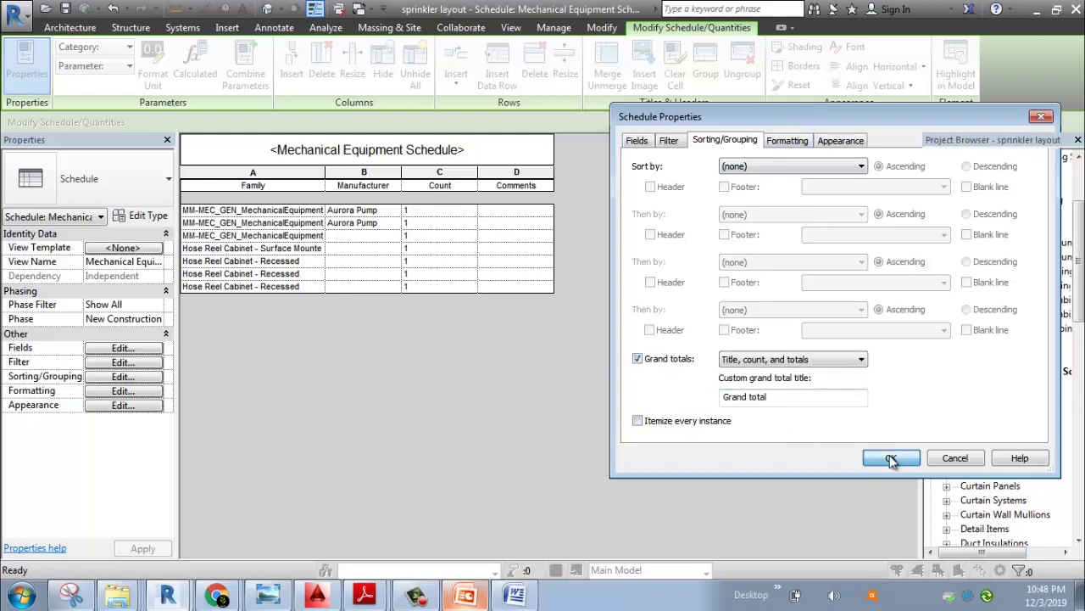
Sort the schedule by Family with no secondary sort field
left_click(123, 376)
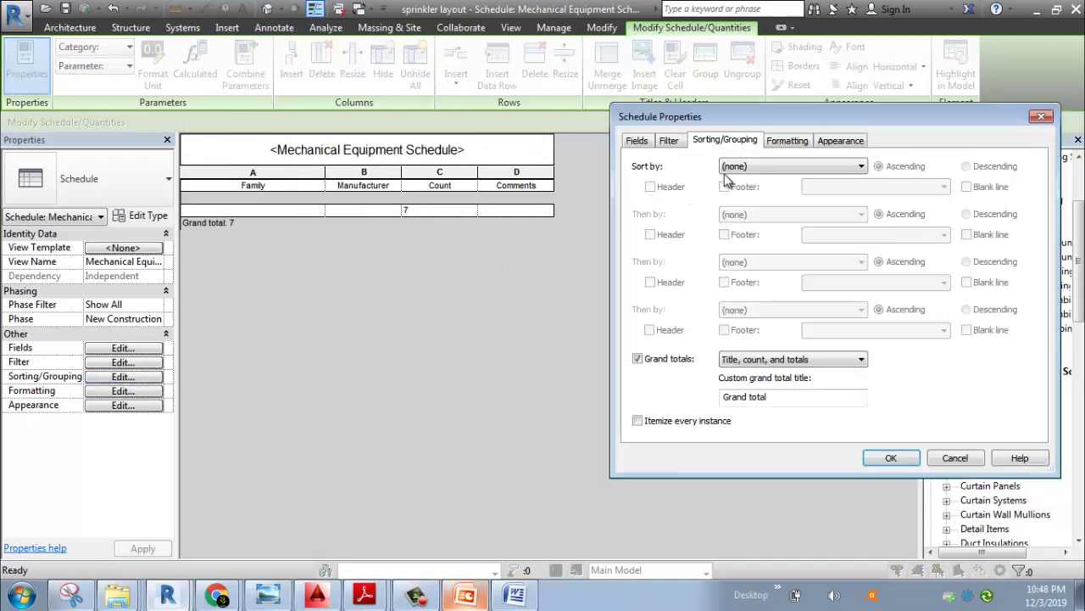
left_click(749, 166)
left_click(746, 192)
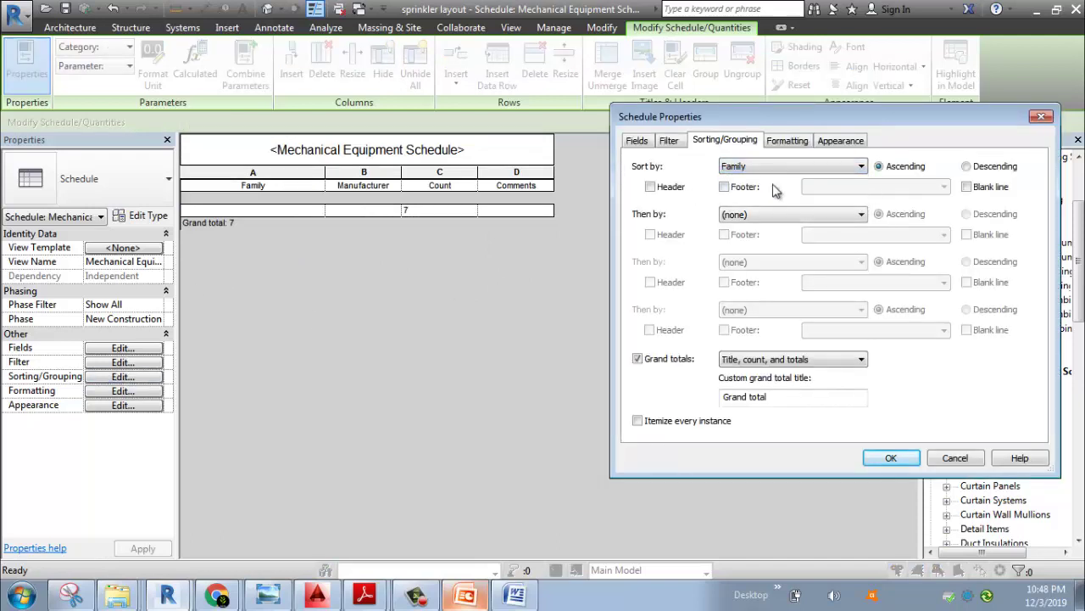
left_click(758, 214)
left_click(759, 251)
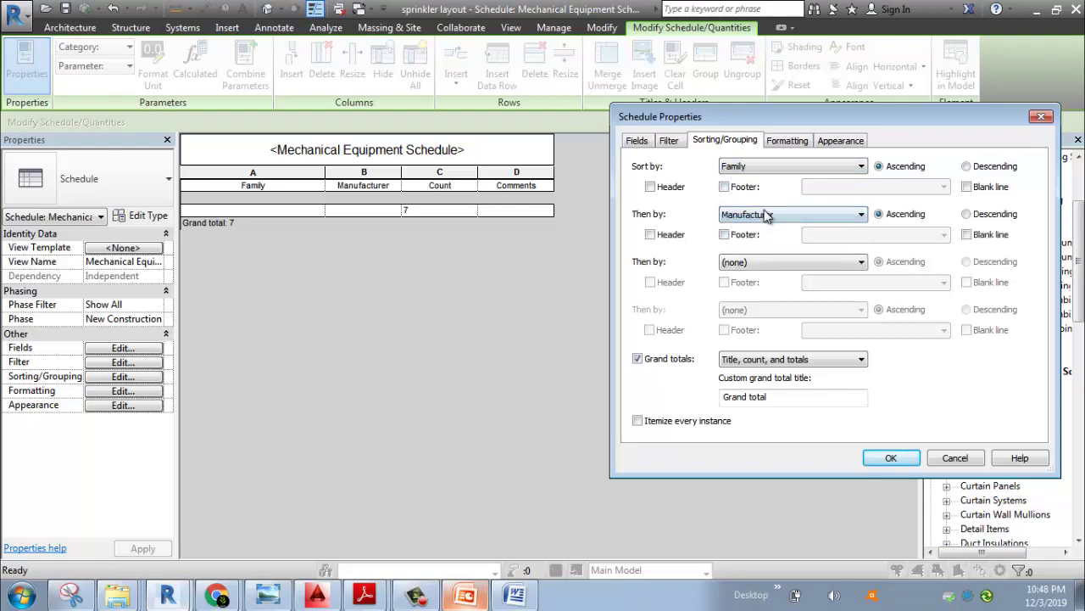
left_click(766, 214)
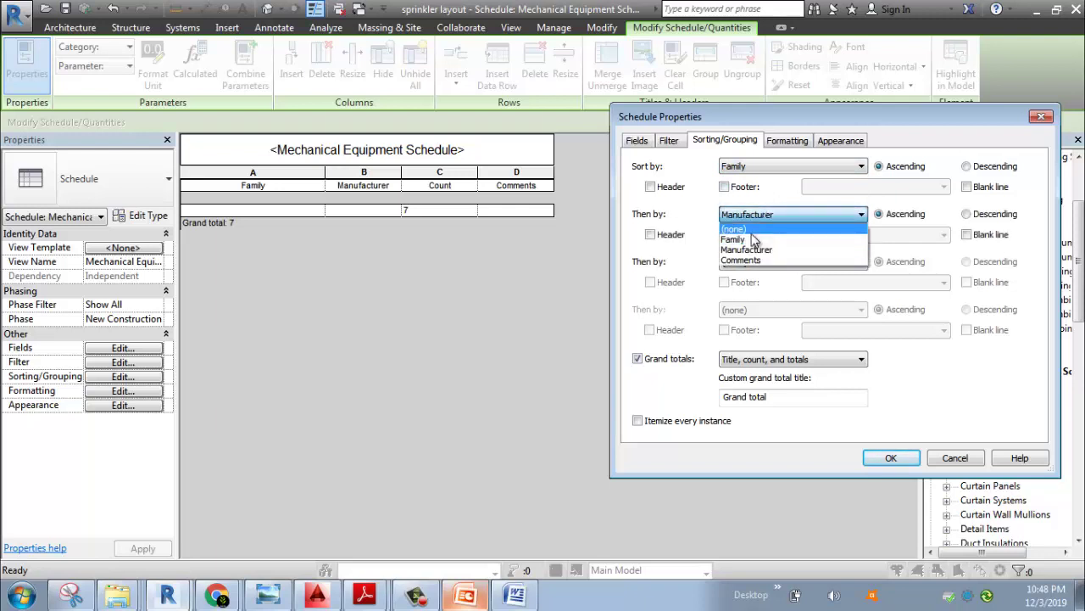
left_click(892, 457)
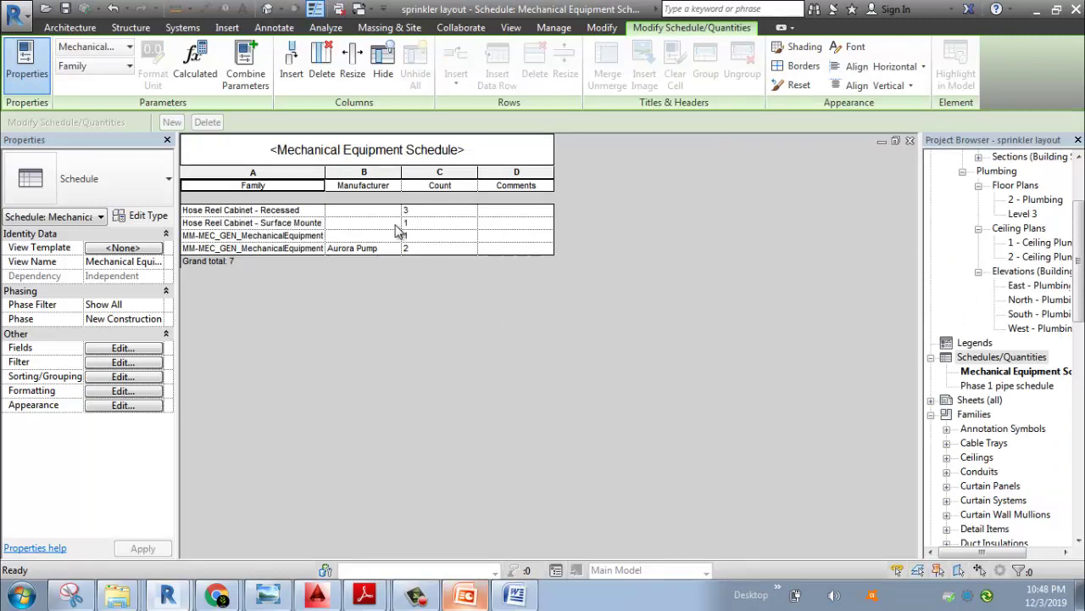
Widen the Family column further to reveal the long equipment family names
left_click_drag(328, 210, 389, 183)
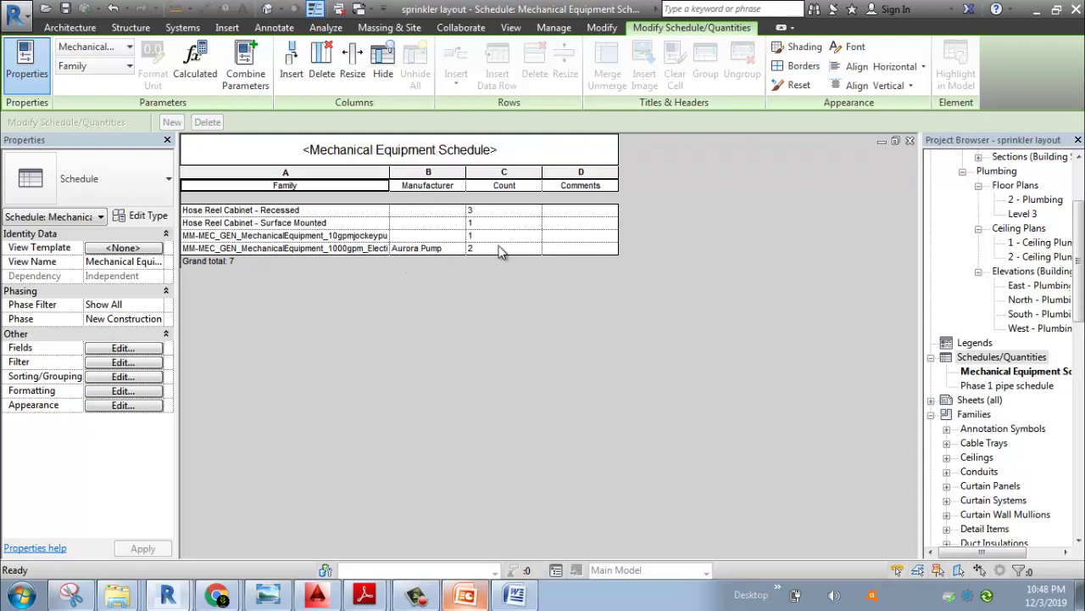
left_click(561, 212)
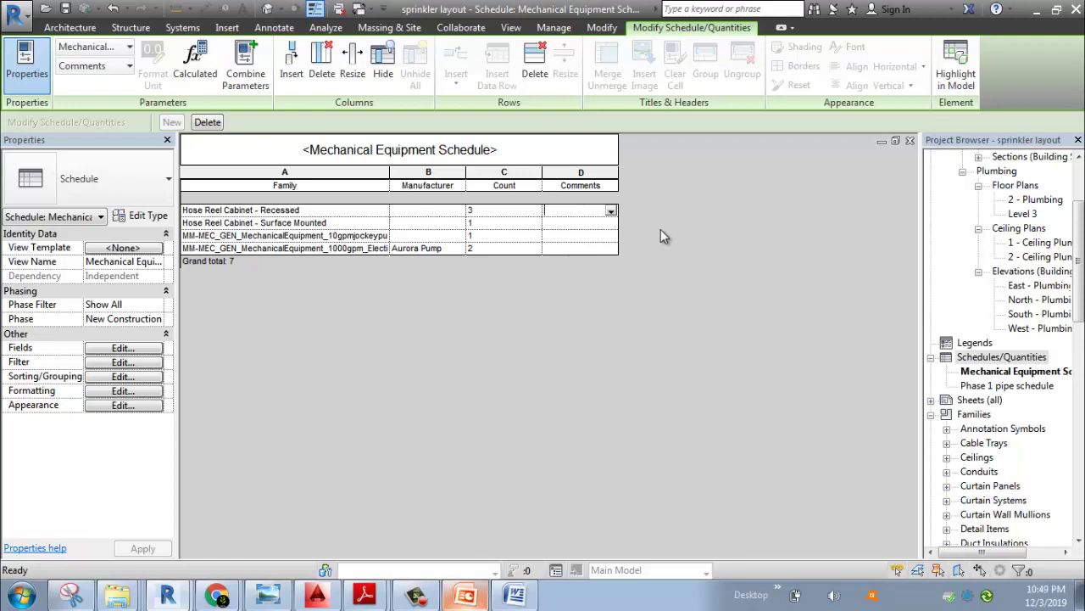
Enter the comment 'naffco' for the Recessed and Surface Mounted Hose Reel Cabinet rows
left_click(574, 224)
left_click(575, 212)
type("naffco")
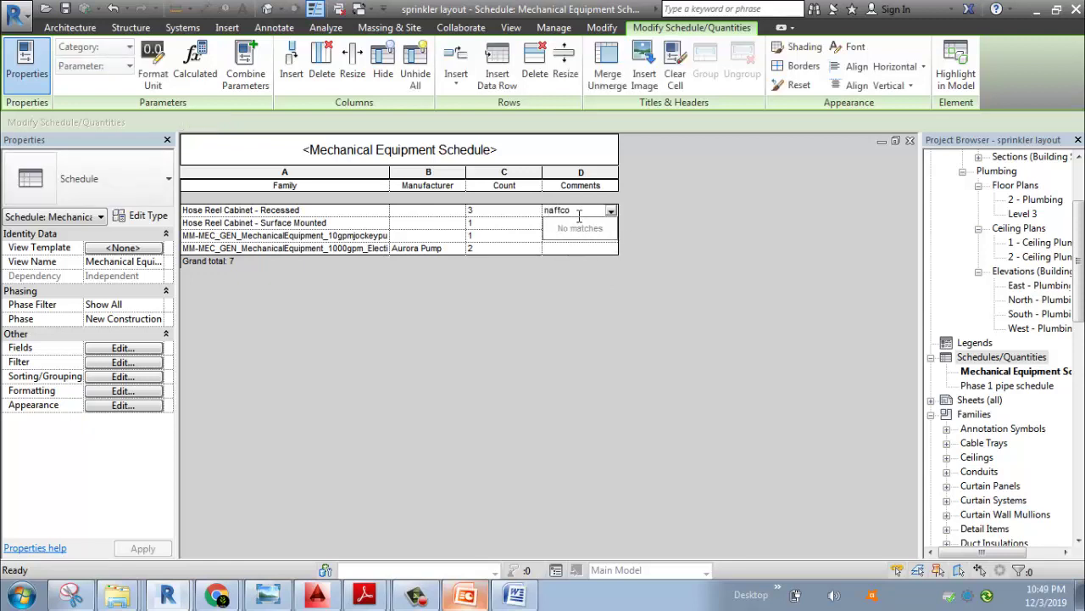
left_click(551, 222)
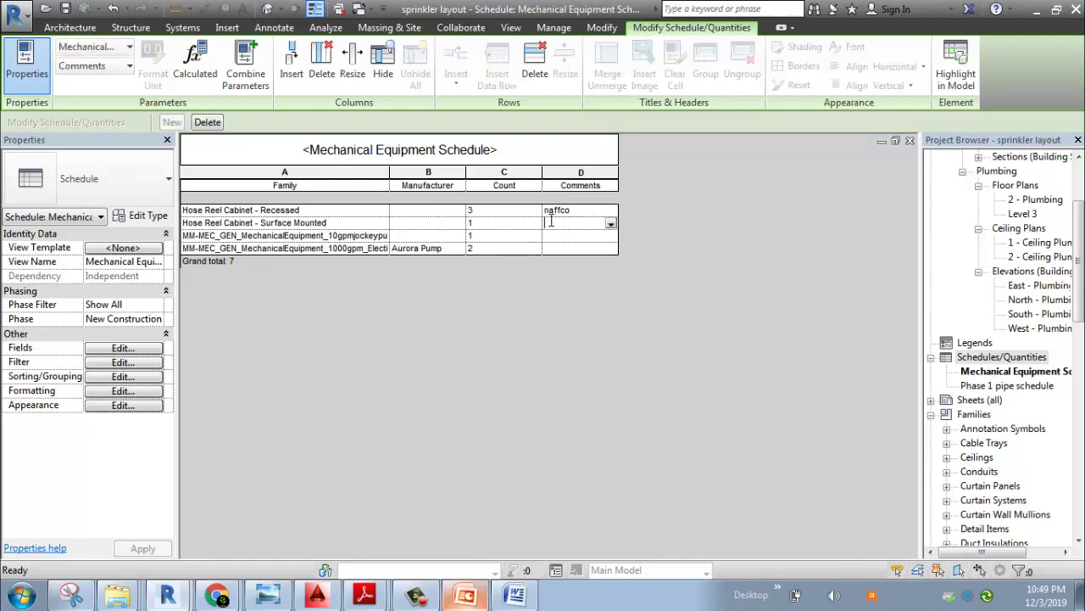
type("naffco")
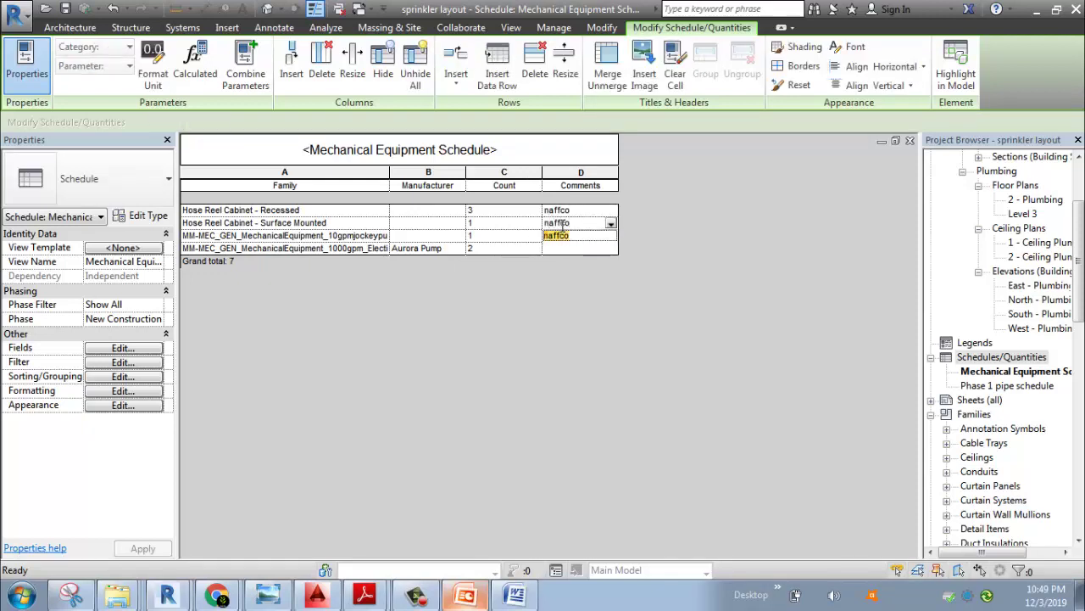
left_click(557, 237)
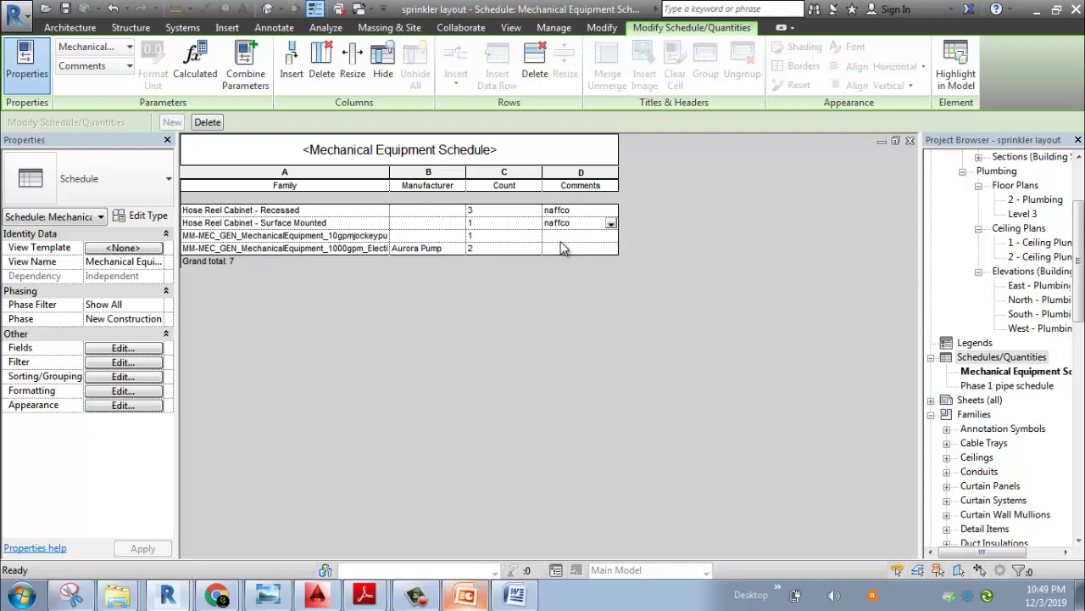
left_click(560, 238)
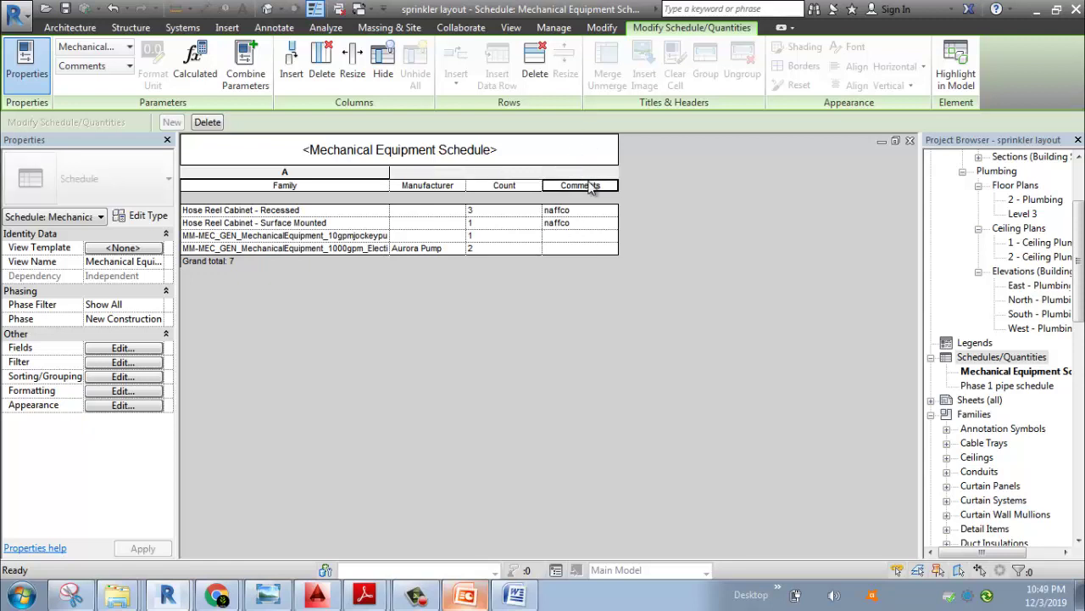
Hide the Comments column so only Family, Manufacturer and Count remain
left_click(587, 180)
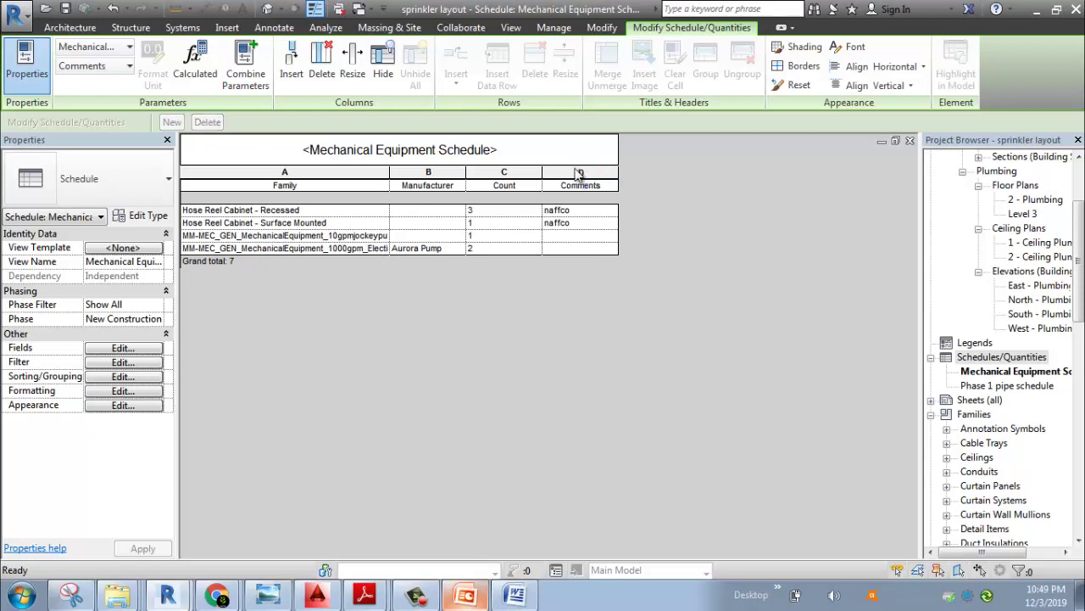
left_click(579, 172)
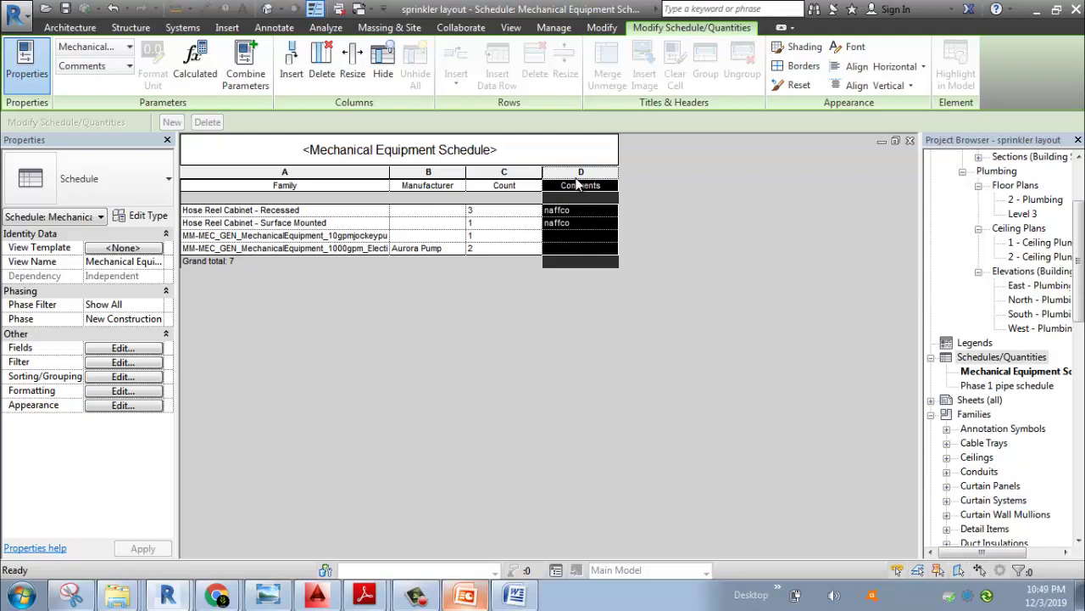
left_click(382, 75)
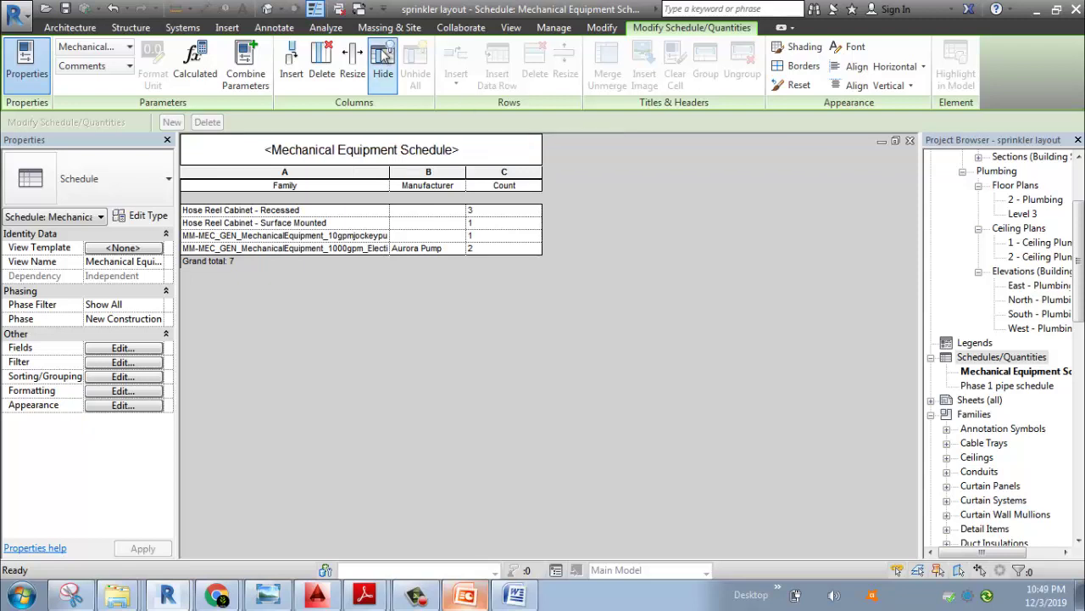
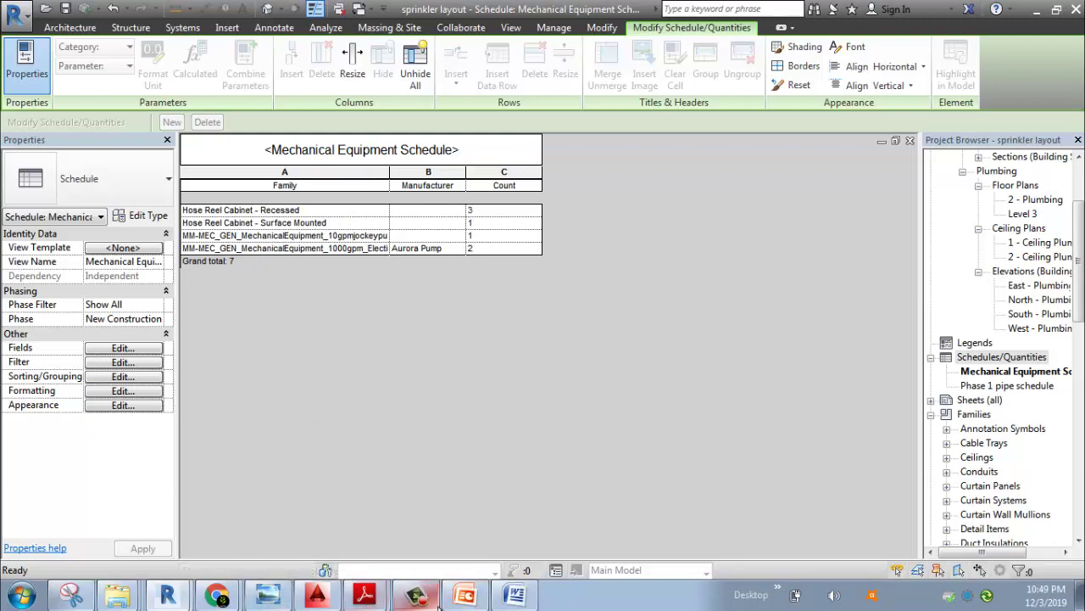
Create a new Sprinklers-category schedule, keeping the default name Sprinkler Schedule
left_click(415, 595)
left_click(1010, 521)
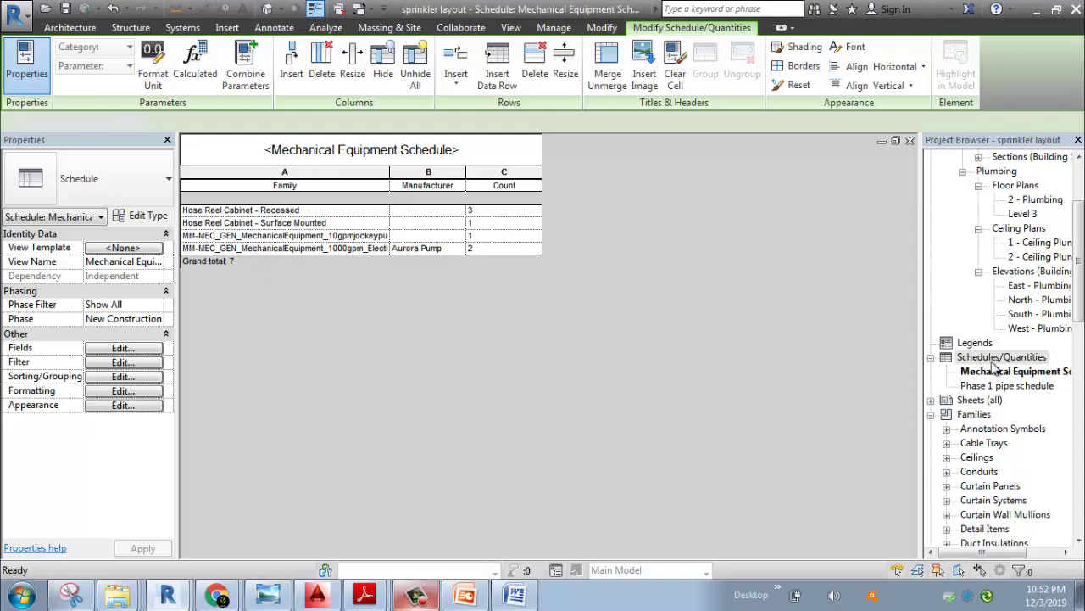
right_click(998, 363)
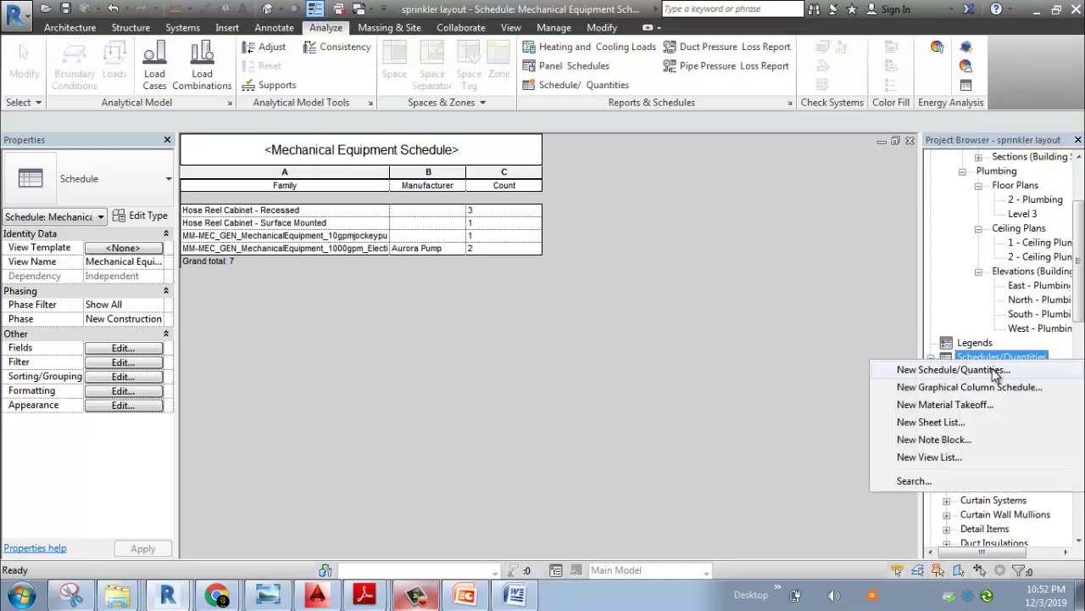
left_click(998, 369)
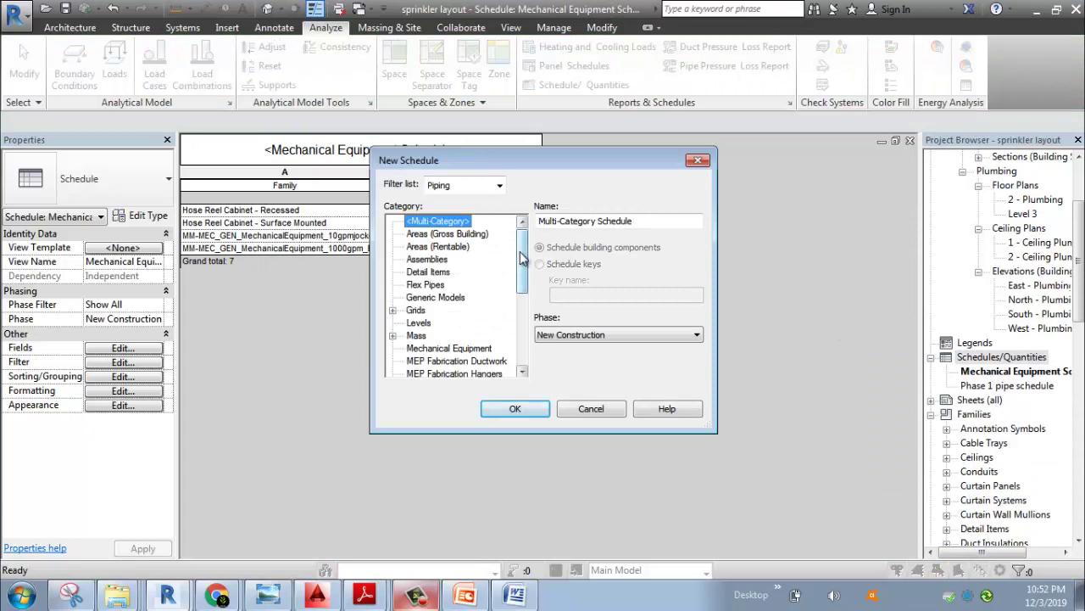
left_click_drag(521, 258, 524, 333)
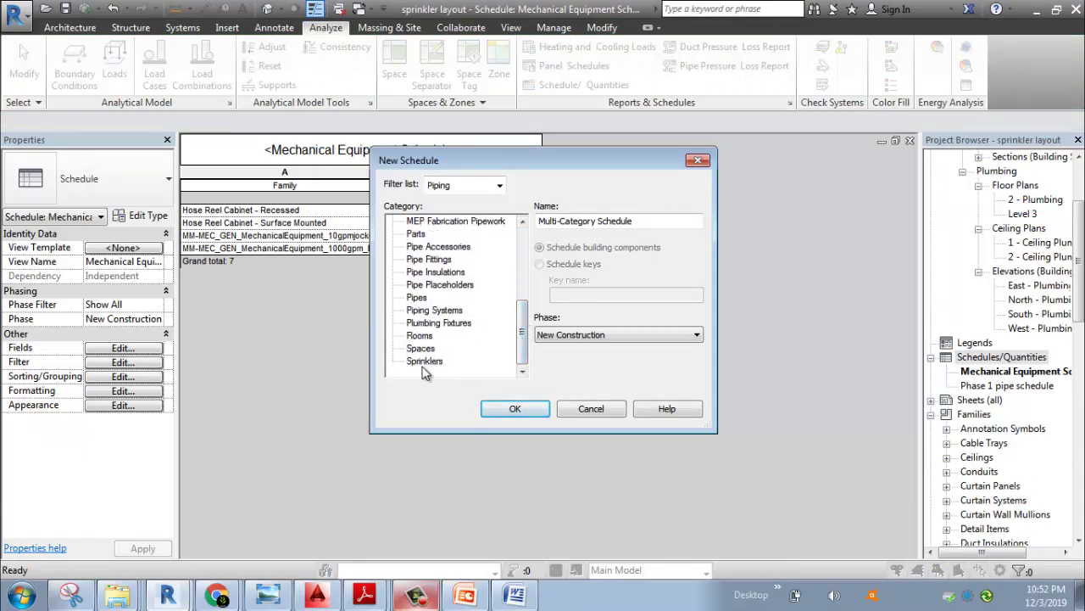
left_click(425, 361)
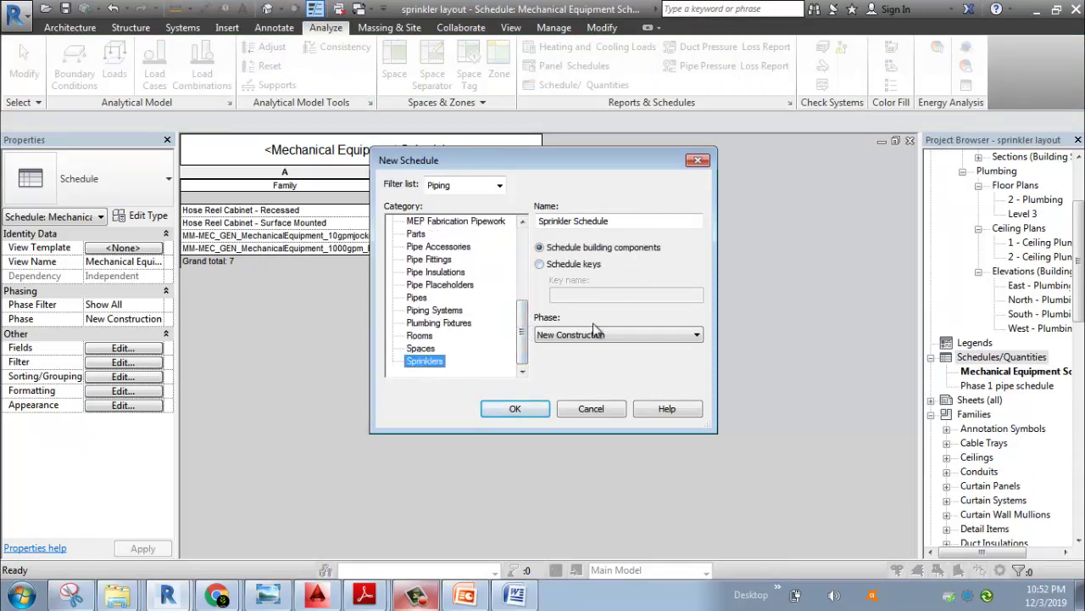
left_click(514, 411)
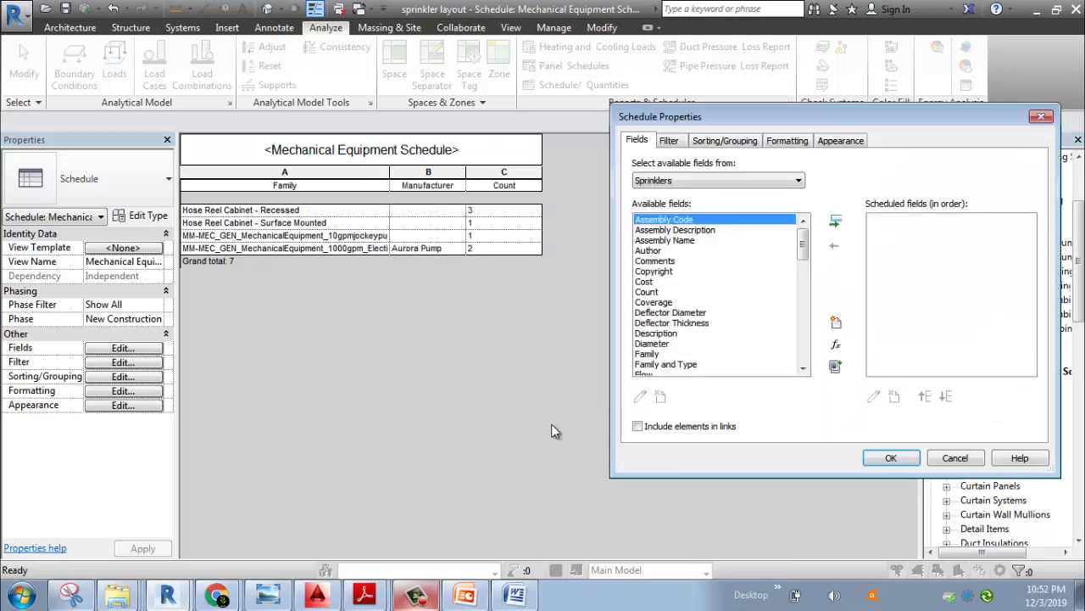
Add Family and Count to the schedule's scheduled fields
left_click(649, 271)
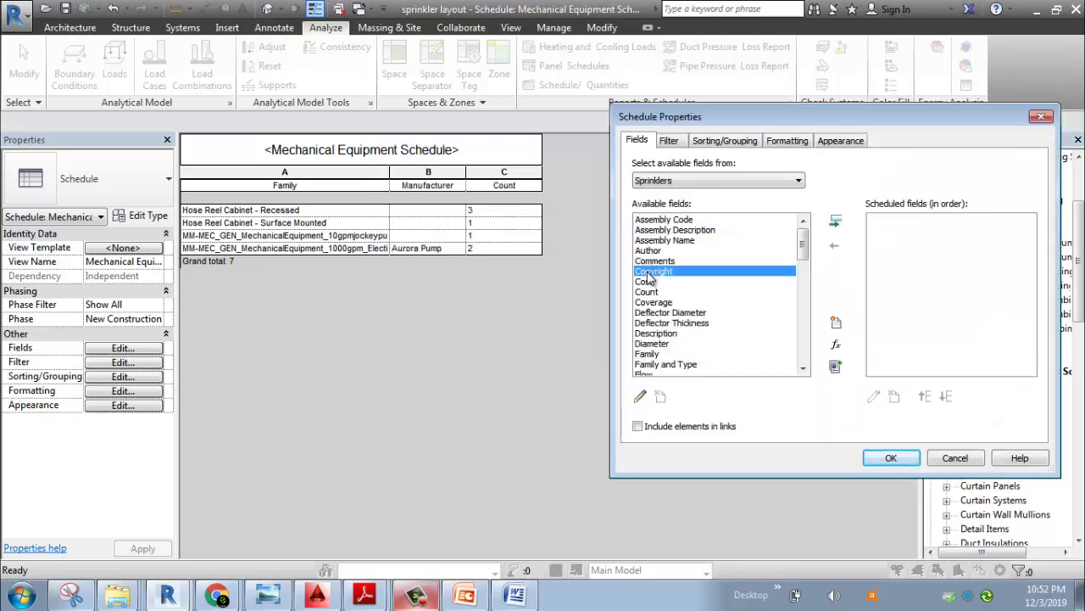
key("f")
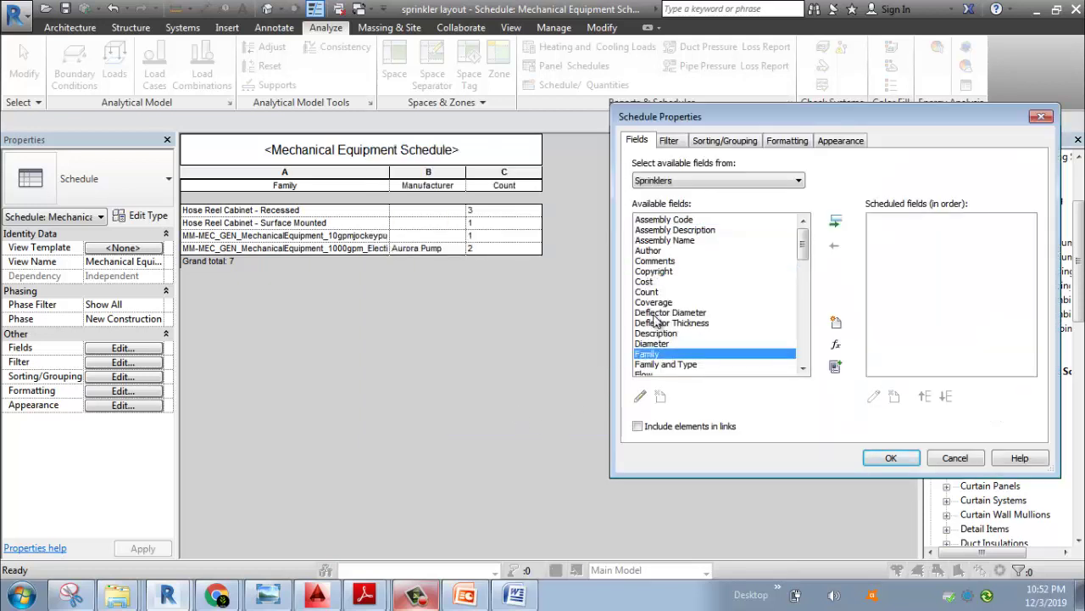
left_click(837, 222)
left_click(663, 323)
scroll(665, 319, "down", 2)
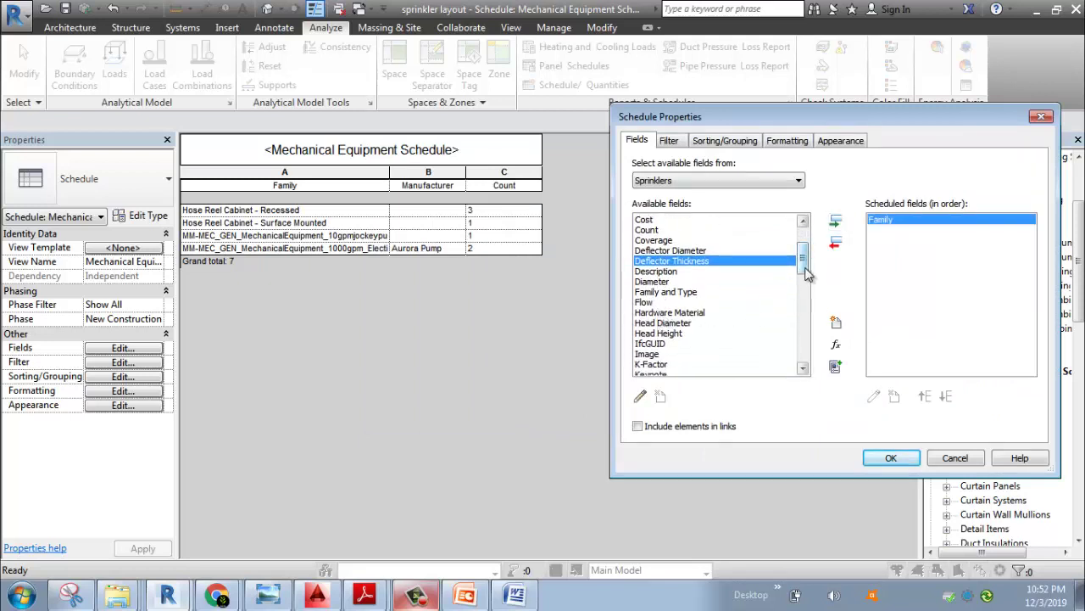
left_click_drag(806, 273, 806, 249)
key("Up")
key("Up")
key("Up")
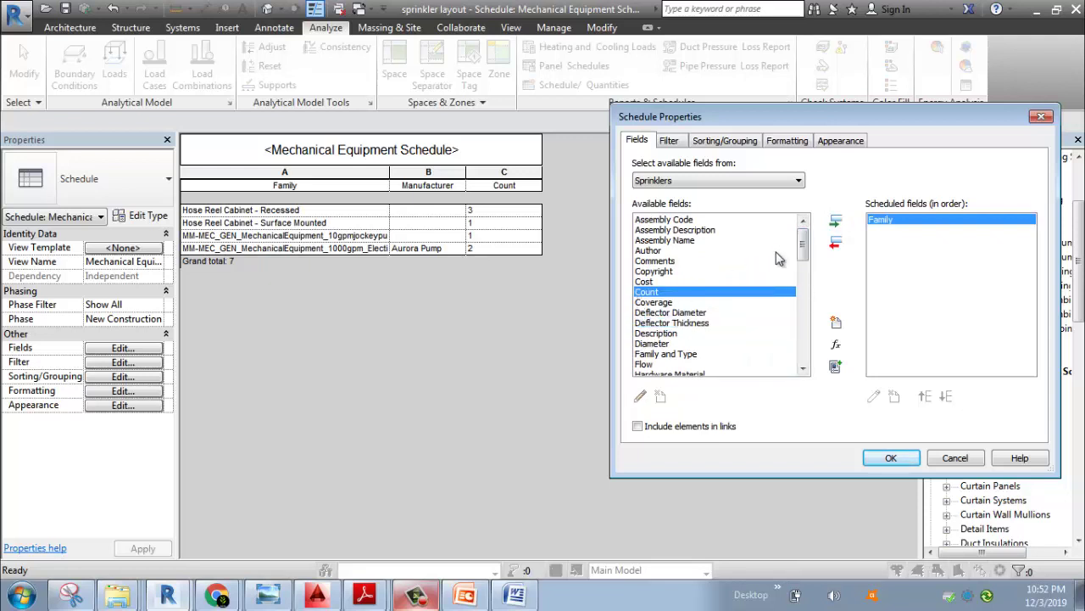
left_click(835, 220)
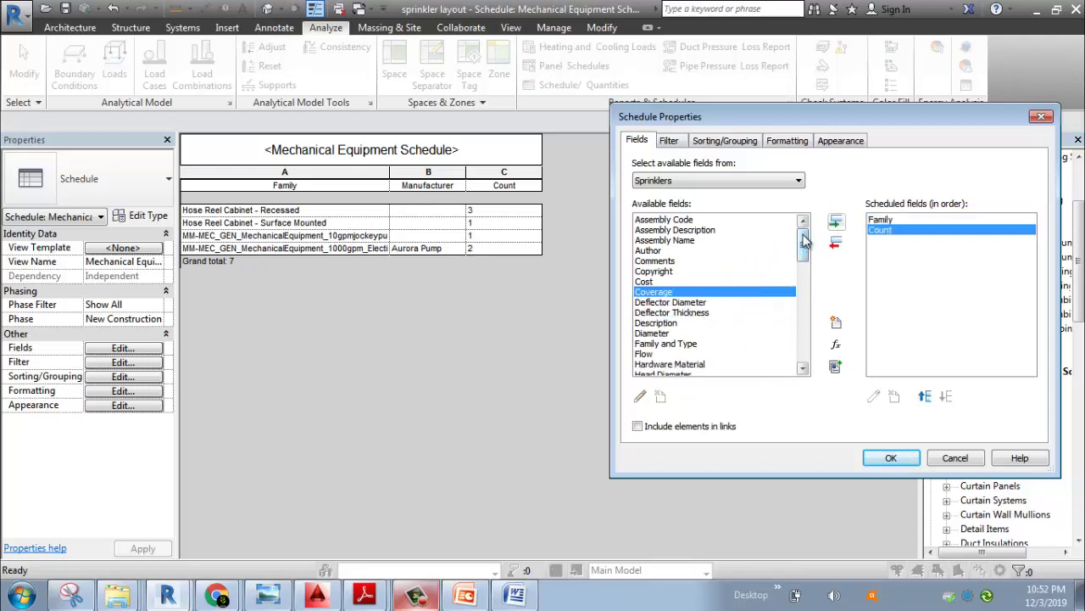
Add Manufacturer and Model, drop the extra Model Type field, and generate the schedule
left_click_drag(804, 242, 808, 287)
left_click(658, 292)
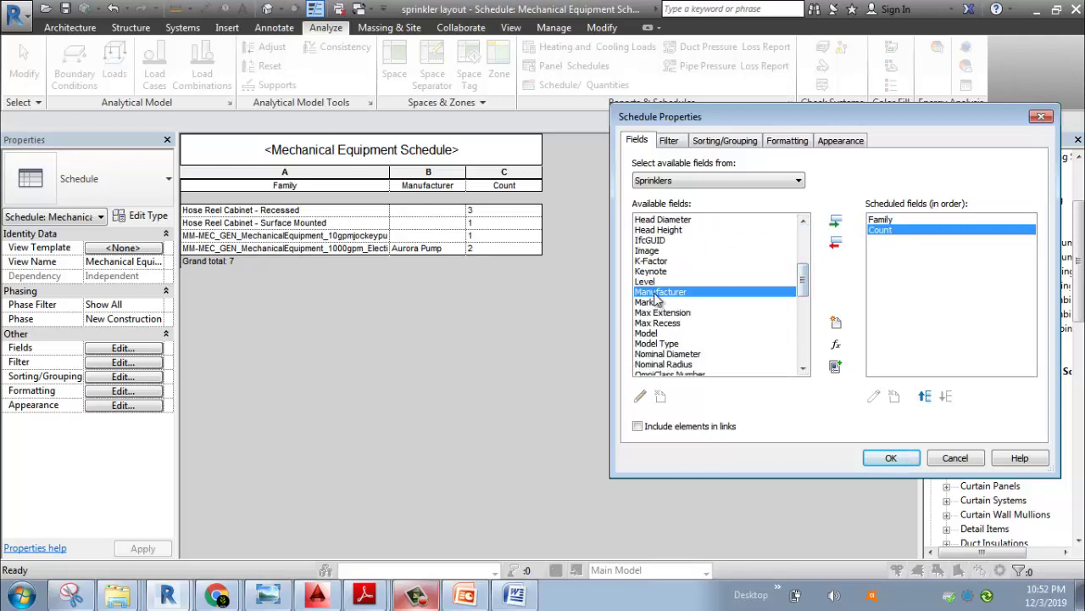
left_click(836, 221)
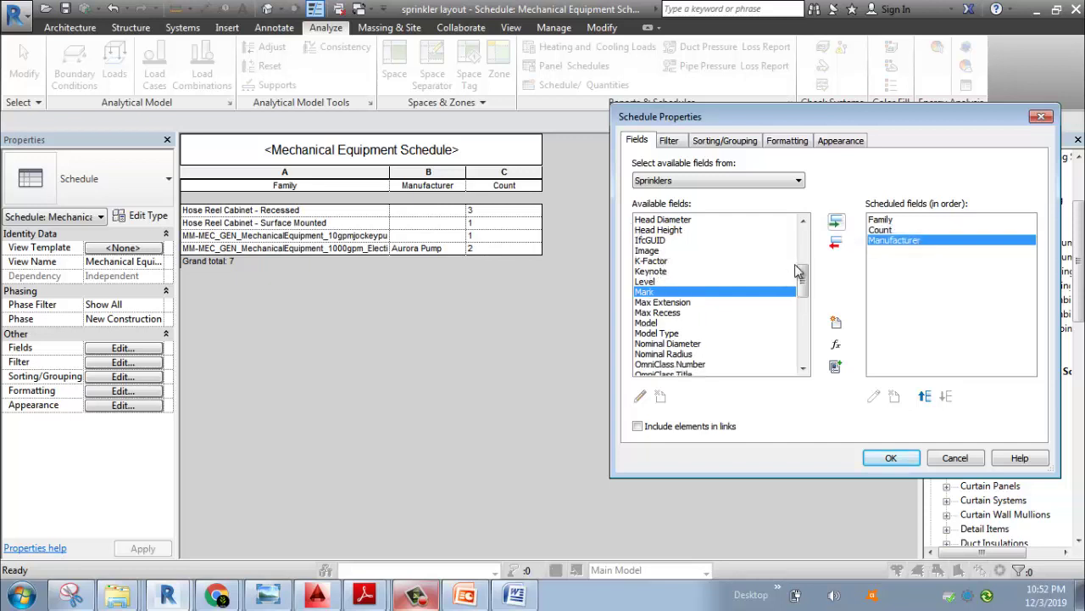
scroll(800, 270, "down", 3)
left_click(793, 240)
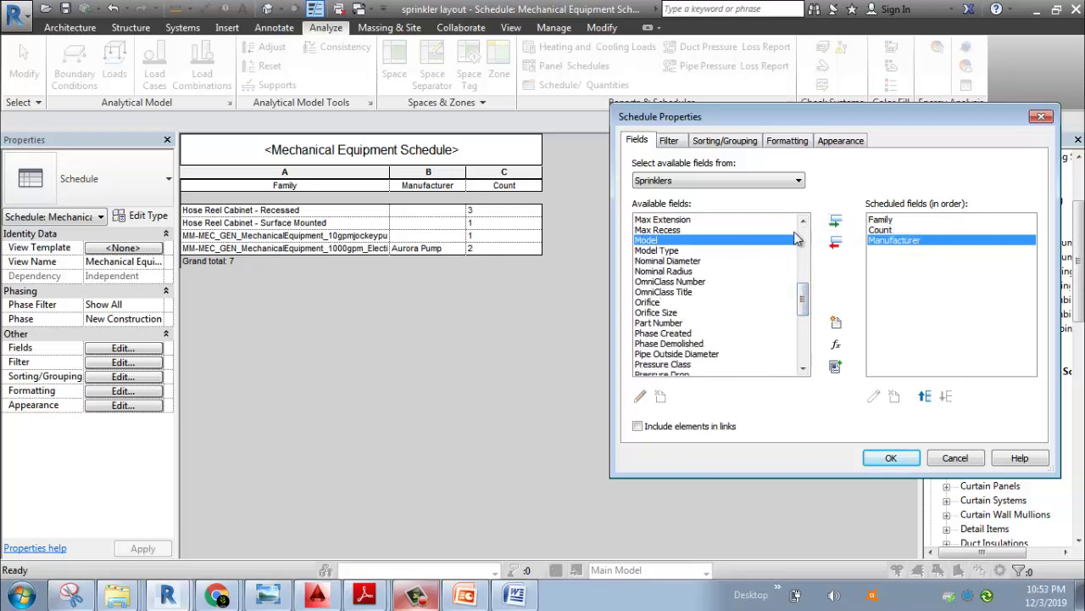
left_click(836, 222)
left_click(835, 222)
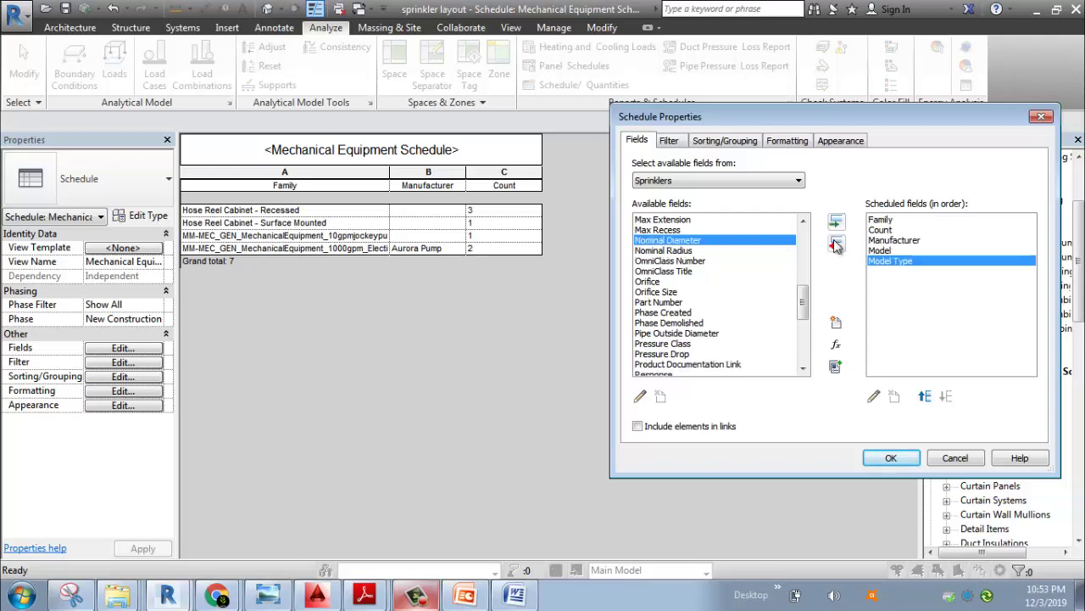
left_click(835, 244)
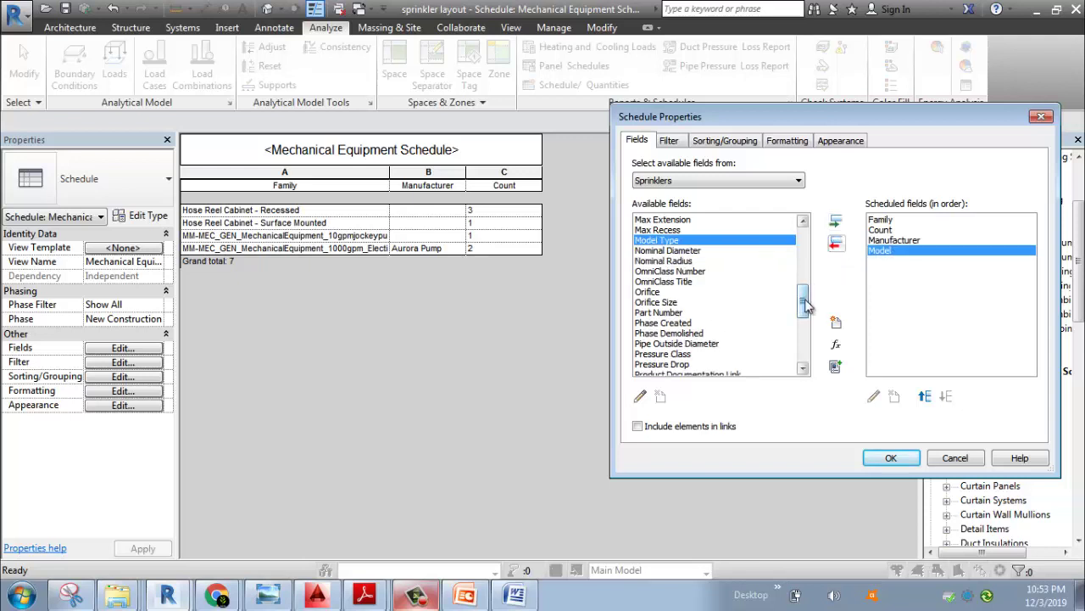
left_click_drag(805, 307, 812, 340)
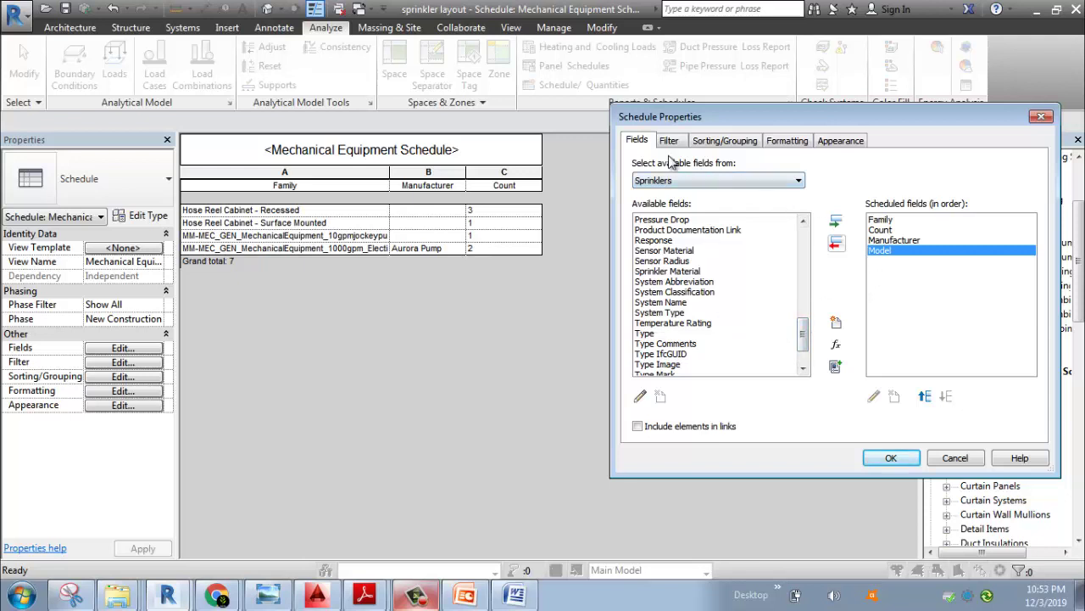
left_click(890, 458)
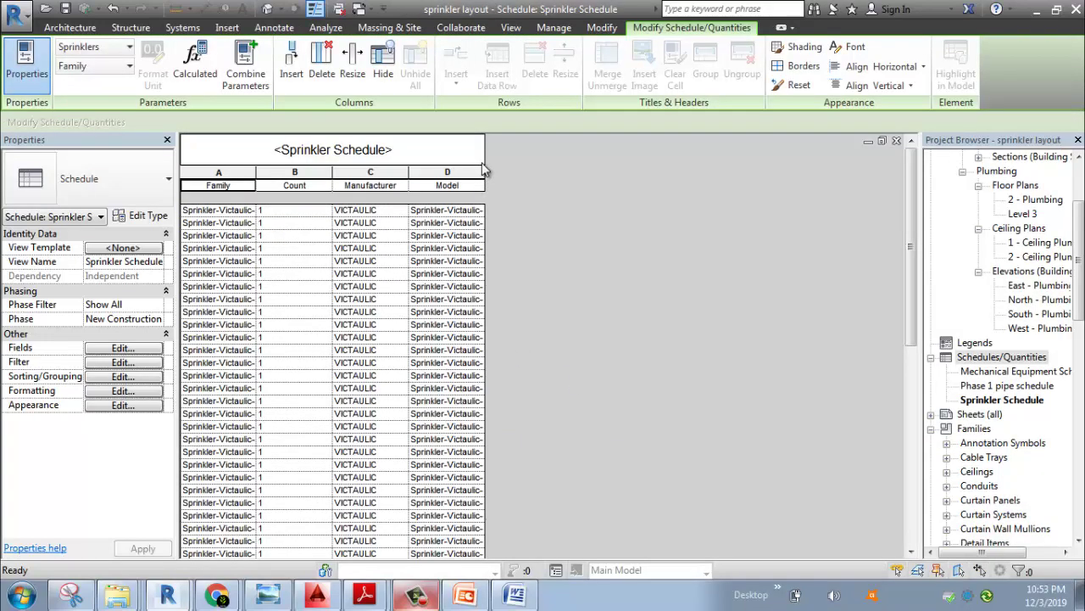
Widen the Model and Family columns so names like Sprinkler-Victaulic-Pendent show in full
left_click_drag(485, 172, 640, 173)
scroll(474, 252, "down", 5)
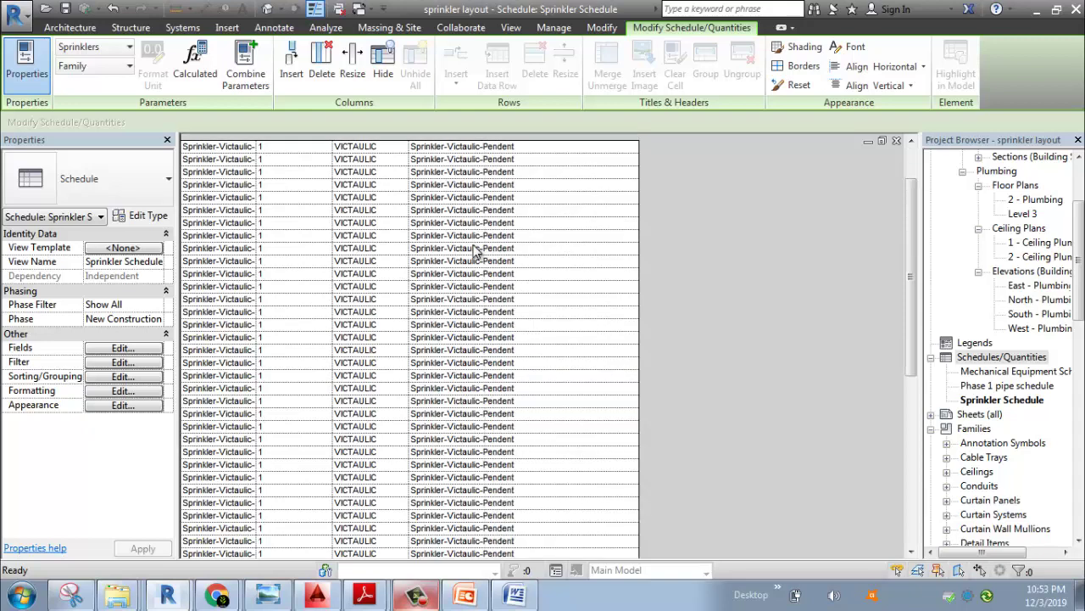
scroll(475, 251, "down", 1)
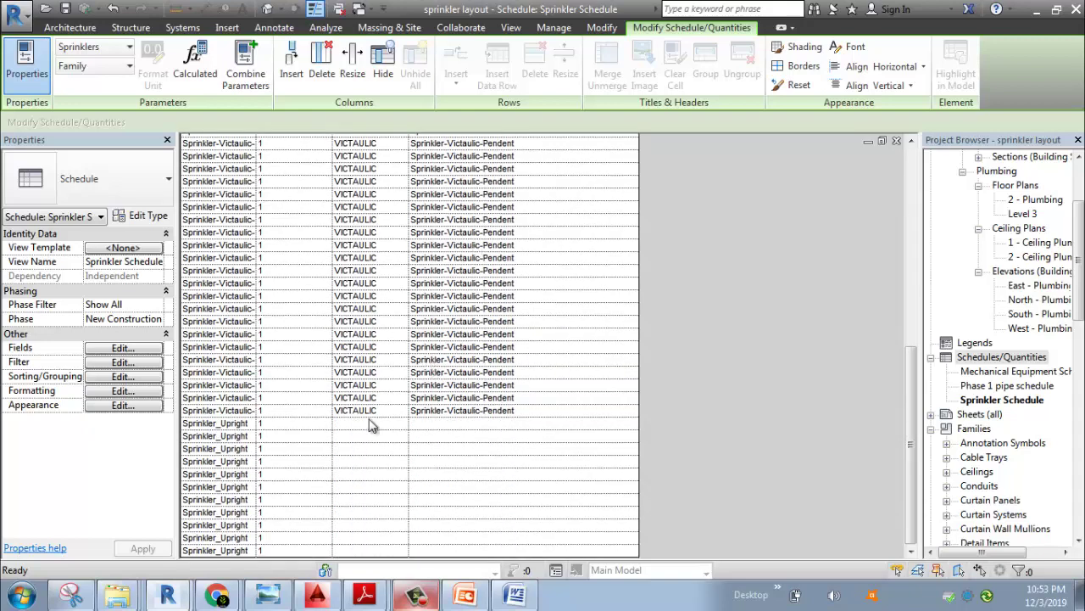
scroll(373, 430, "up", 10)
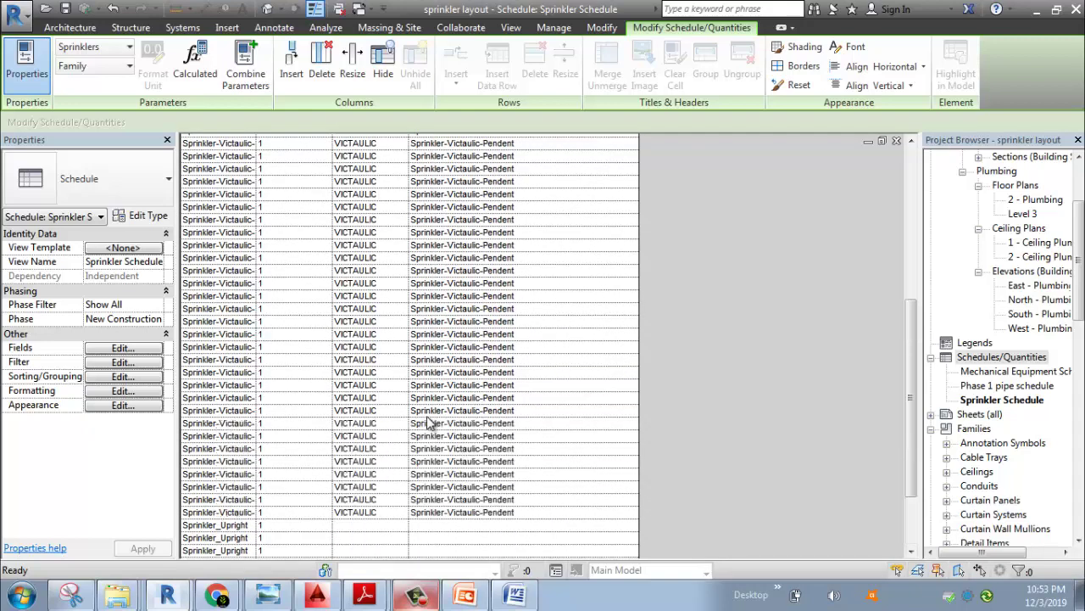
scroll(394, 242, "down", 10)
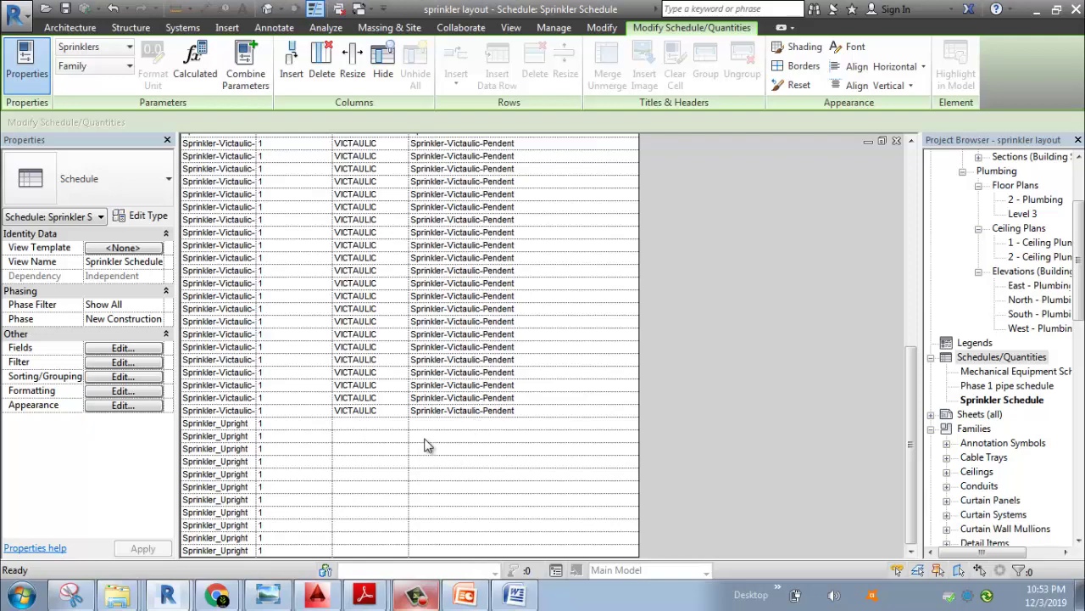
scroll(346, 410, "up", 10)
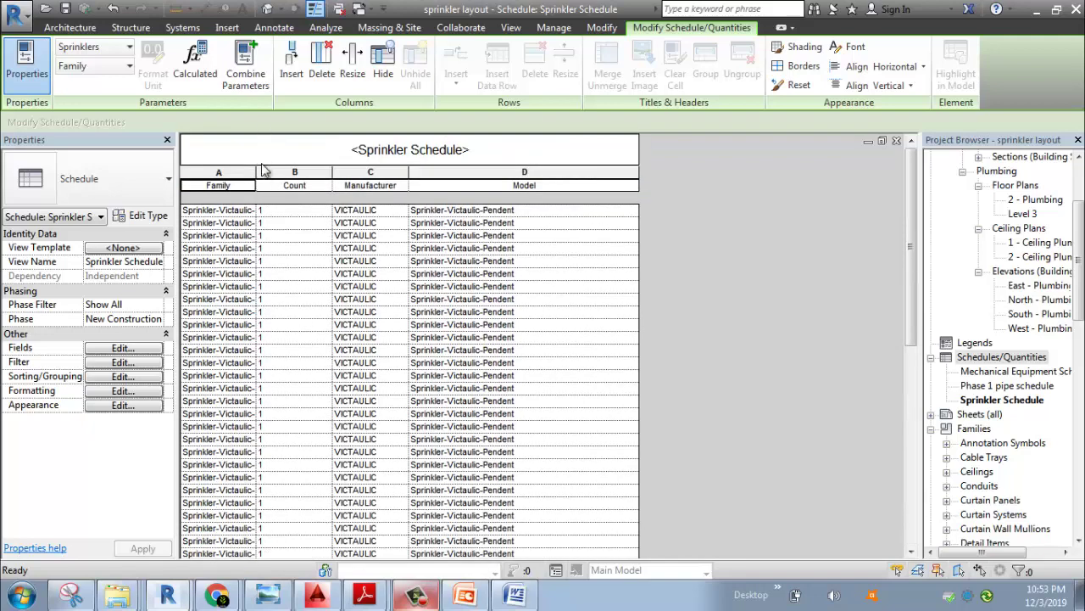
left_click_drag(258, 172, 344, 172)
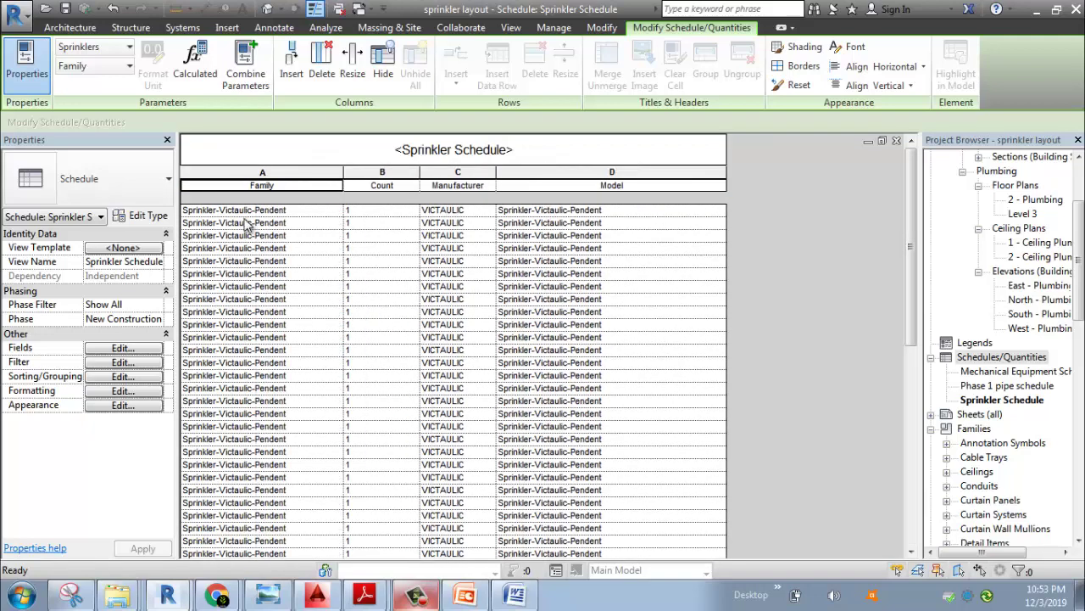
scroll(316, 244, "down", 5)
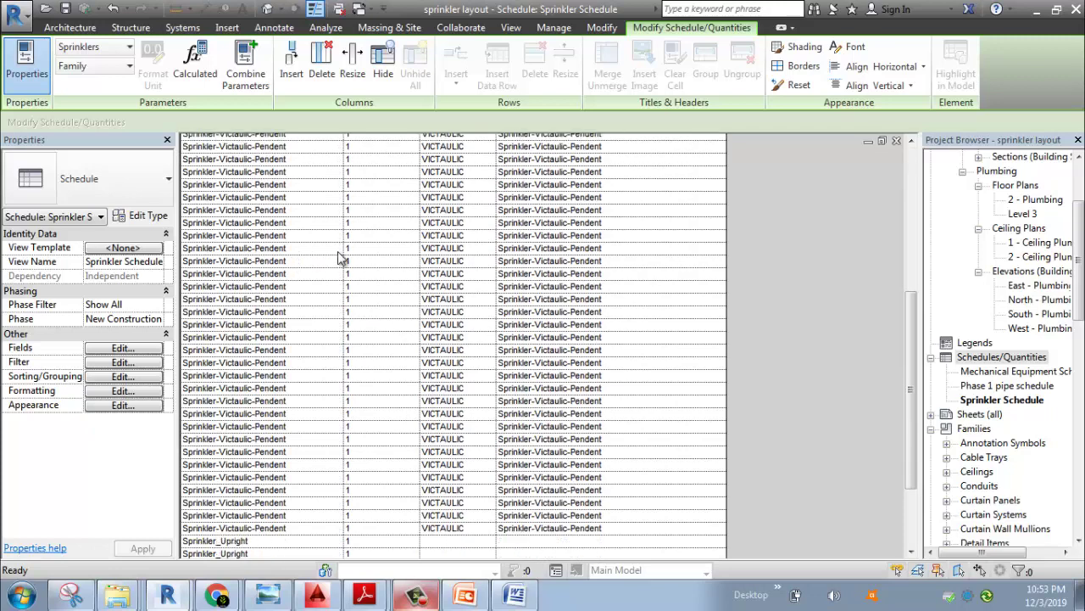
scroll(357, 284, "up", 5)
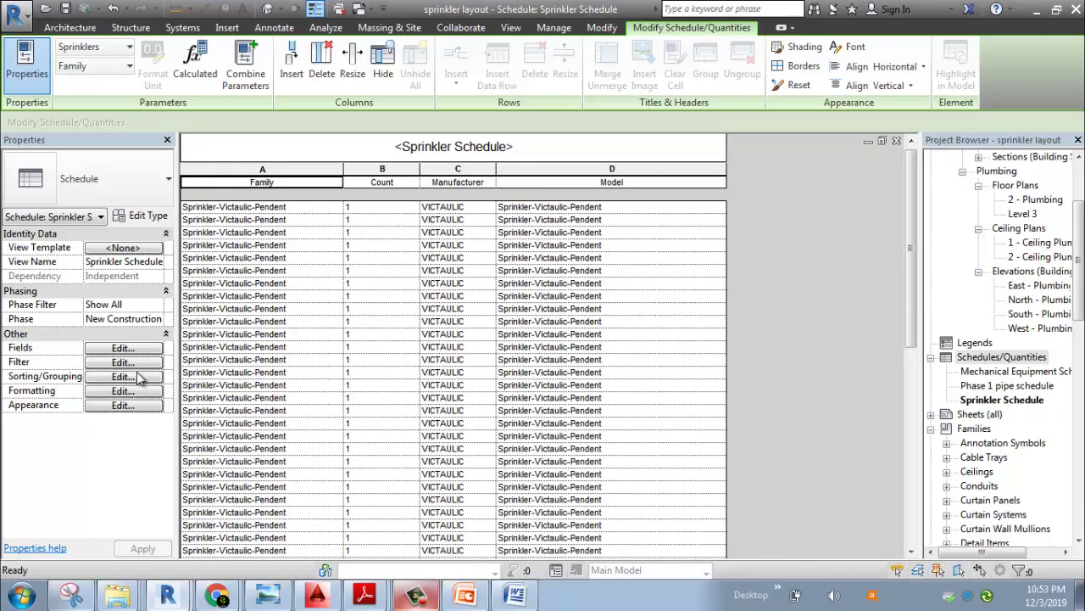
Sort by Family without itemizing instances and add grand totals, giving rows 50 and 11 totalling 61
left_click(123, 377)
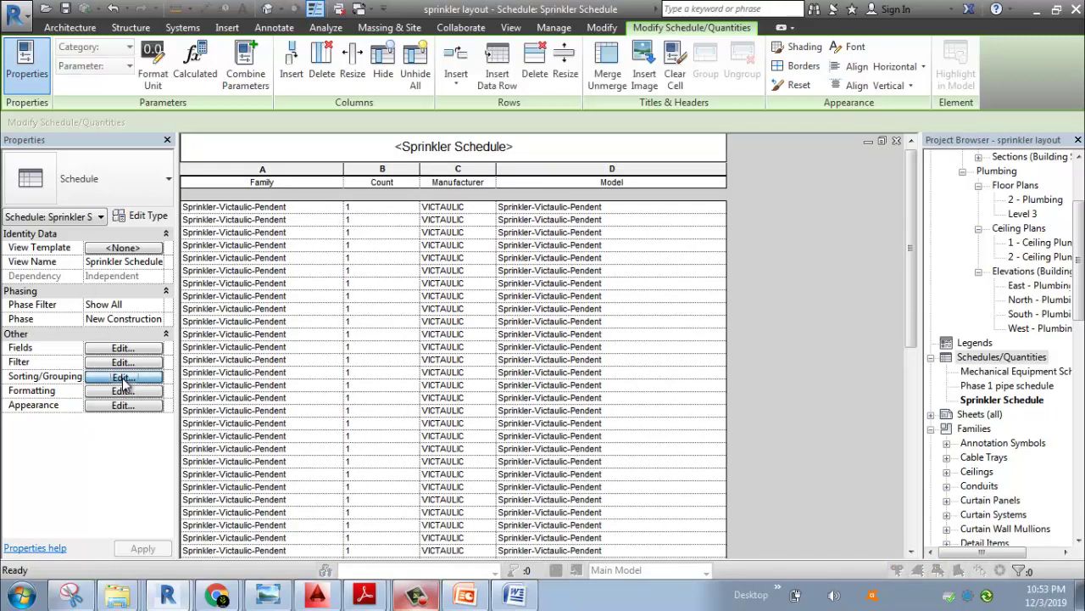
left_click(758, 166)
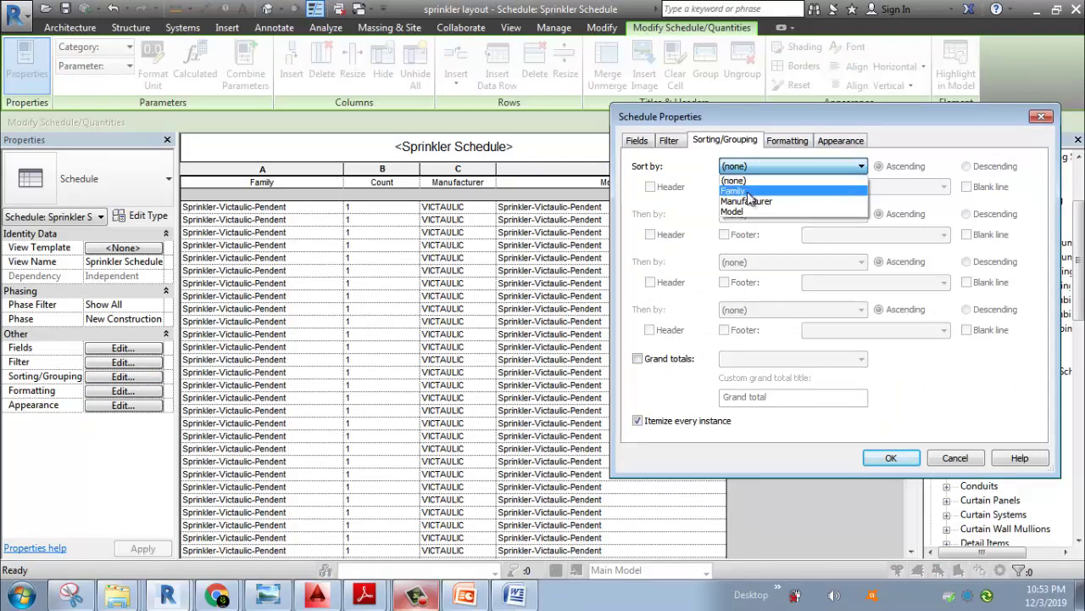
left_click(748, 191)
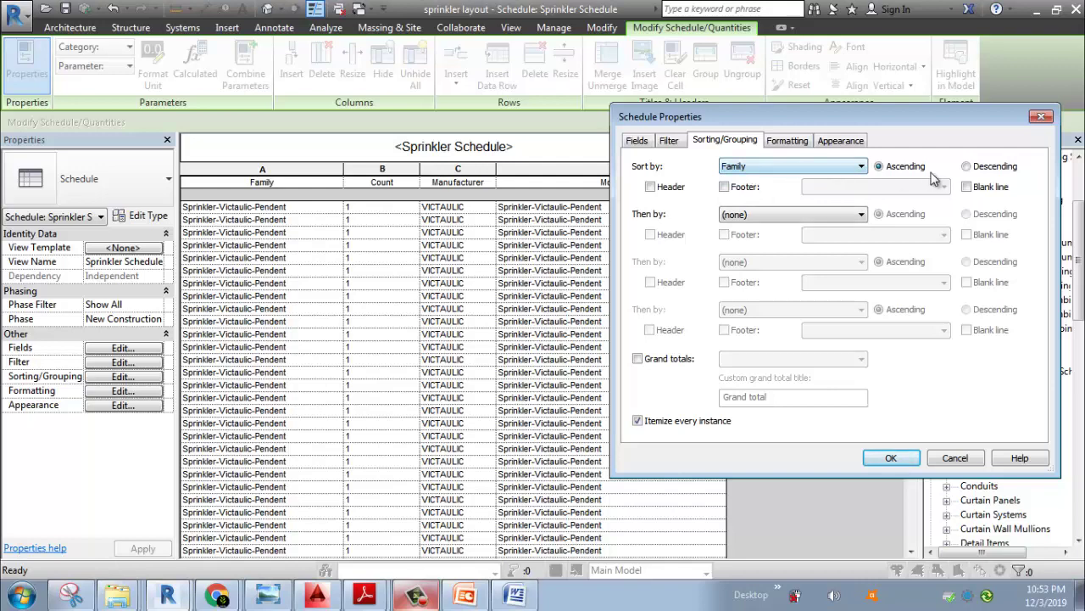
left_click(660, 424)
left_click(665, 360)
left_click(891, 457)
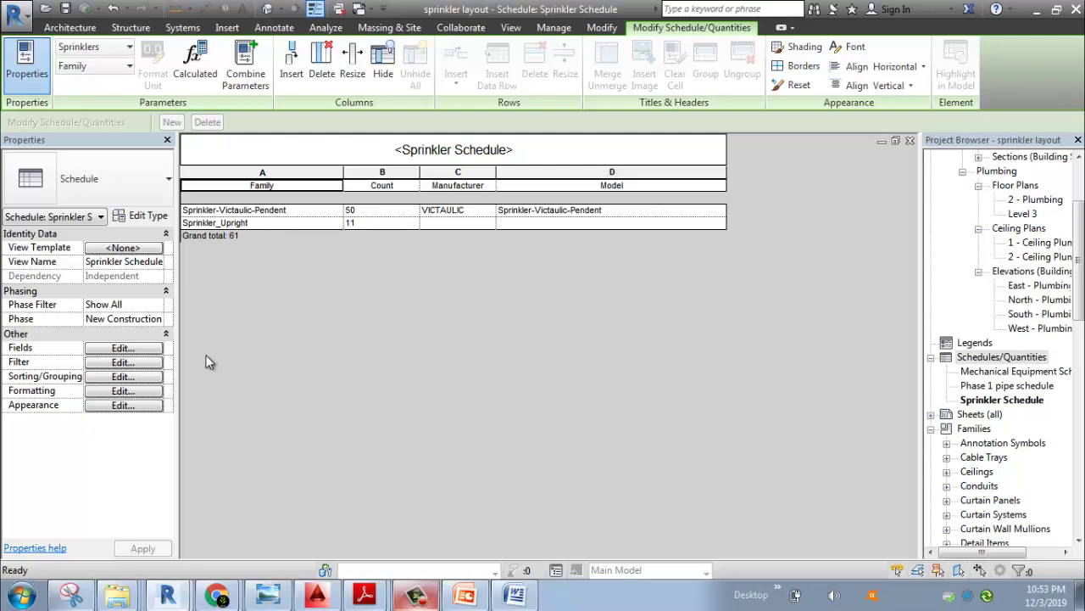
left_click(123, 391)
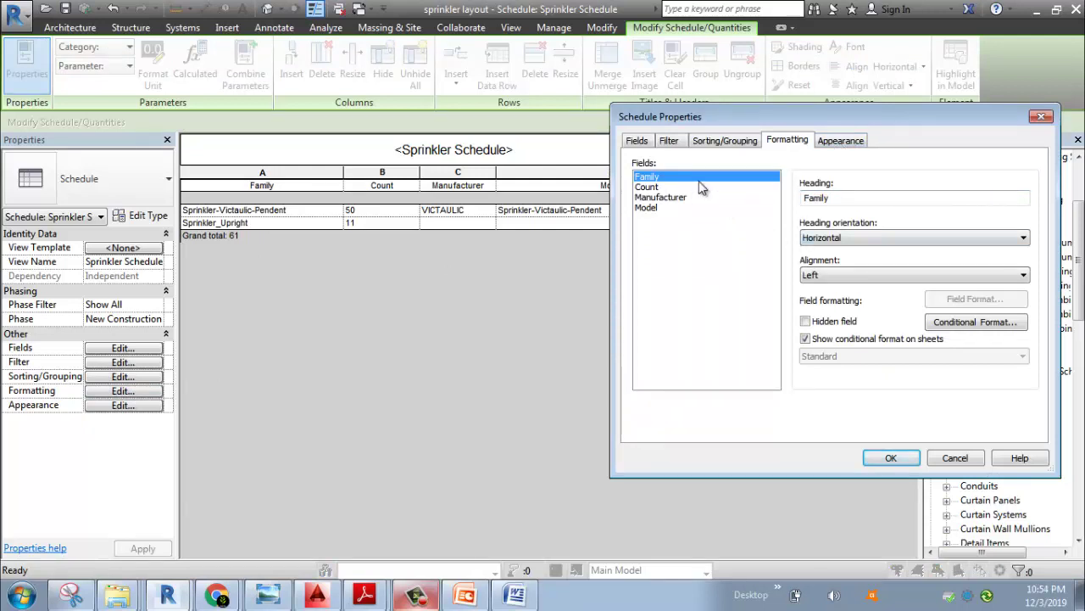
Start a conditional format testing the Model field with Equal To
left_click(973, 321)
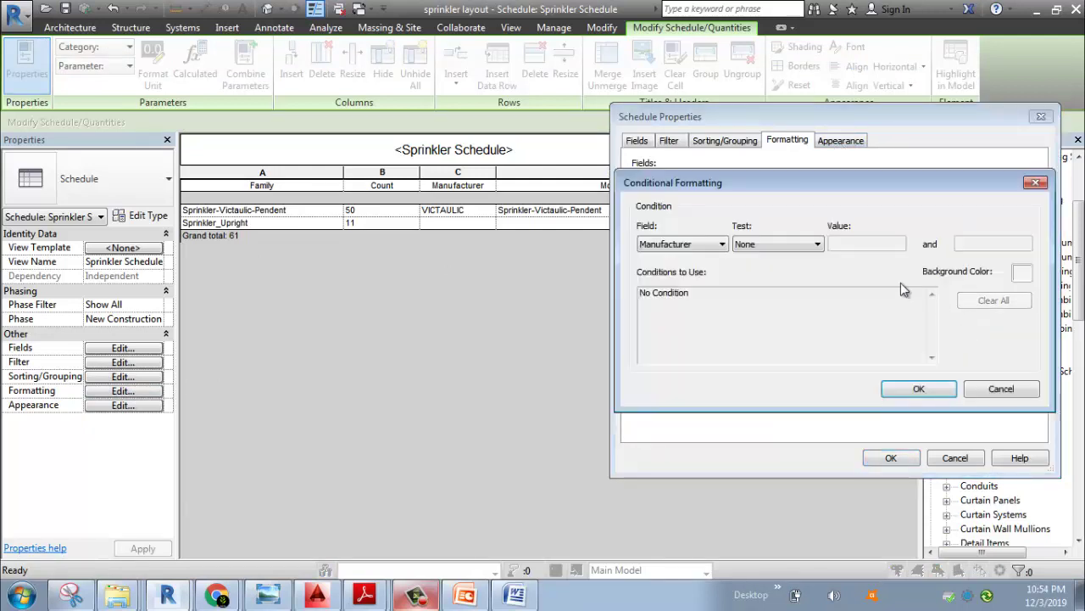
left_click(759, 245)
left_click(718, 249)
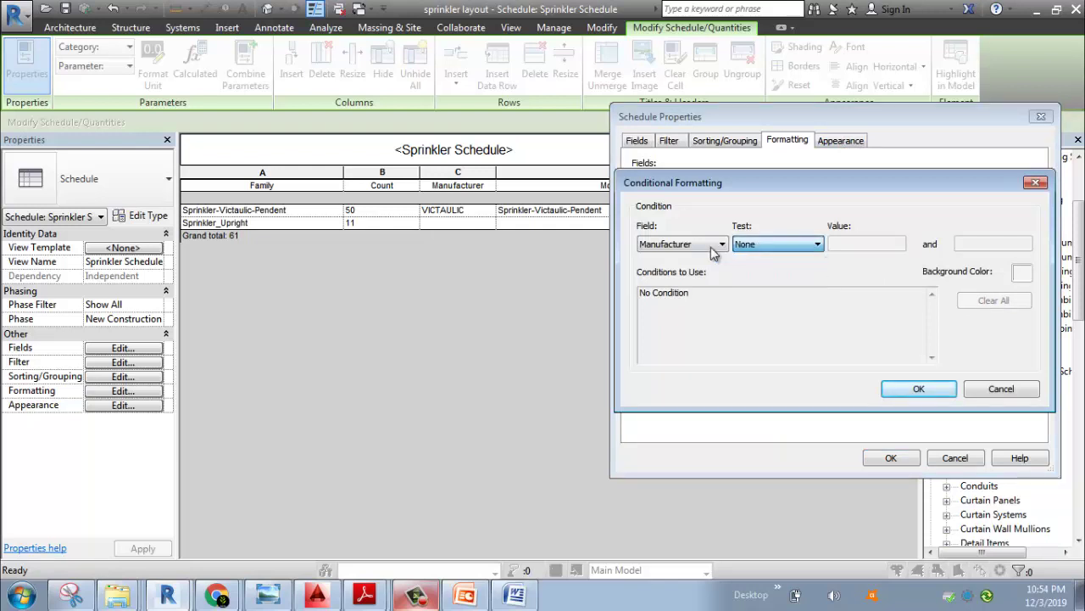
left_click(715, 251)
left_click(657, 268)
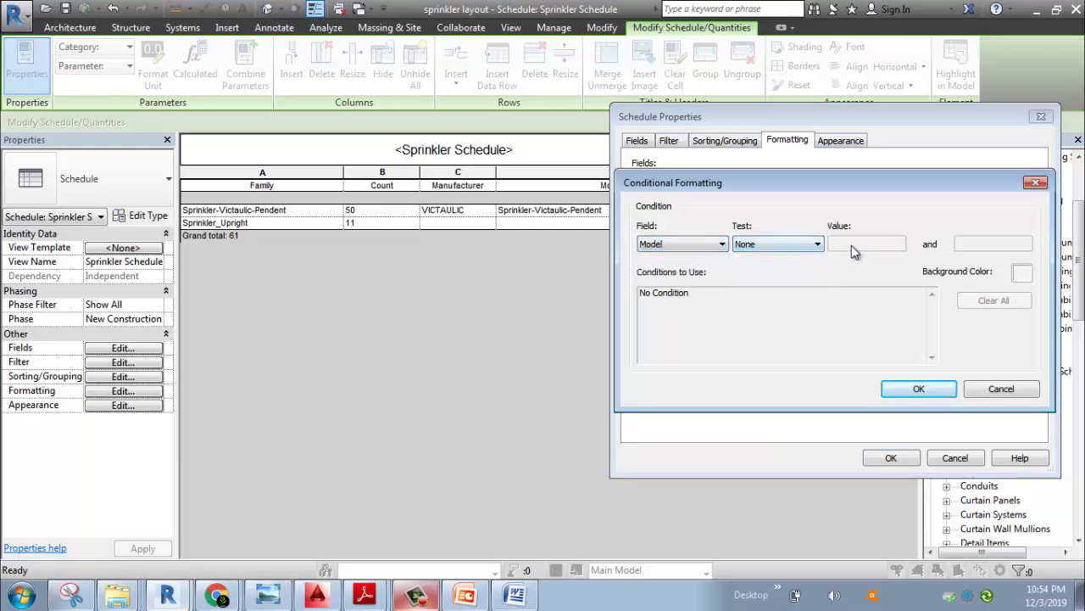
left_click(793, 245)
left_click(751, 268)
left_click(886, 244)
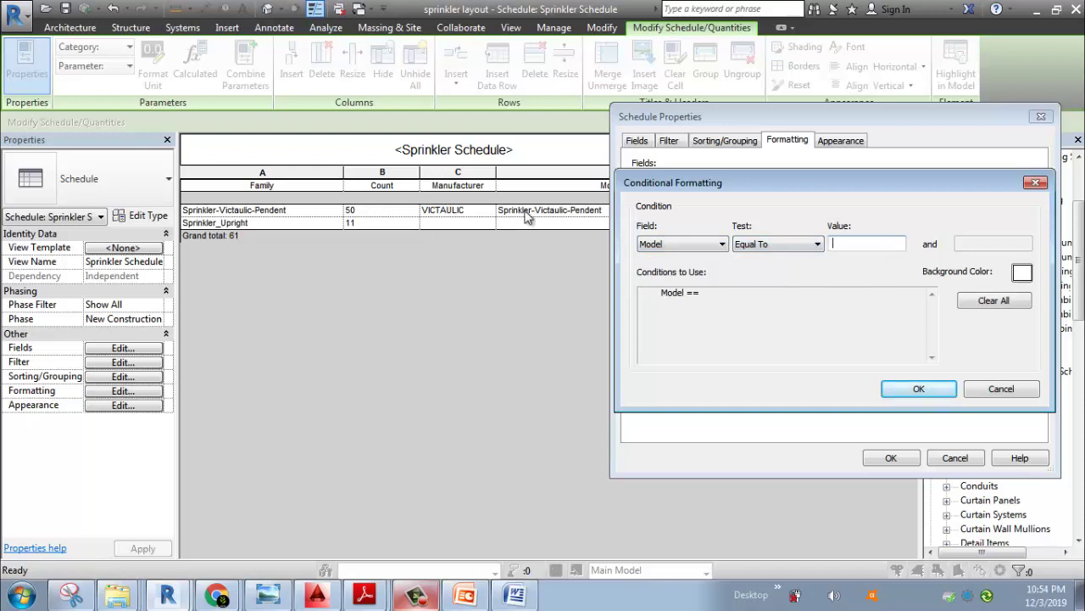
Cancel the conditional format and formatting settings, then return to the 1 - Plumbing floor plan
left_click(831, 118)
key("Escape")
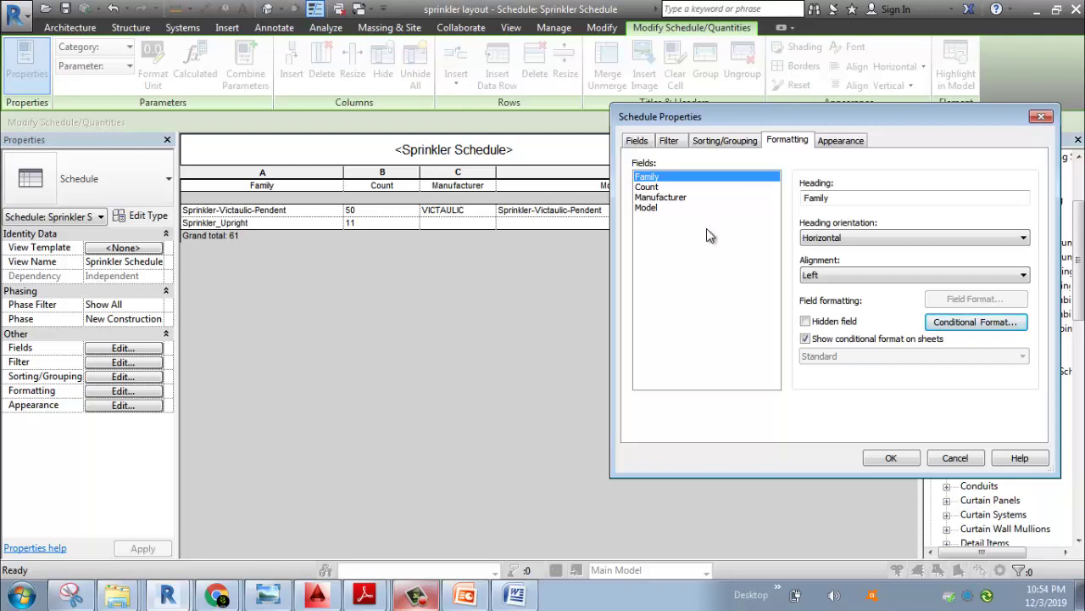
key("Escape")
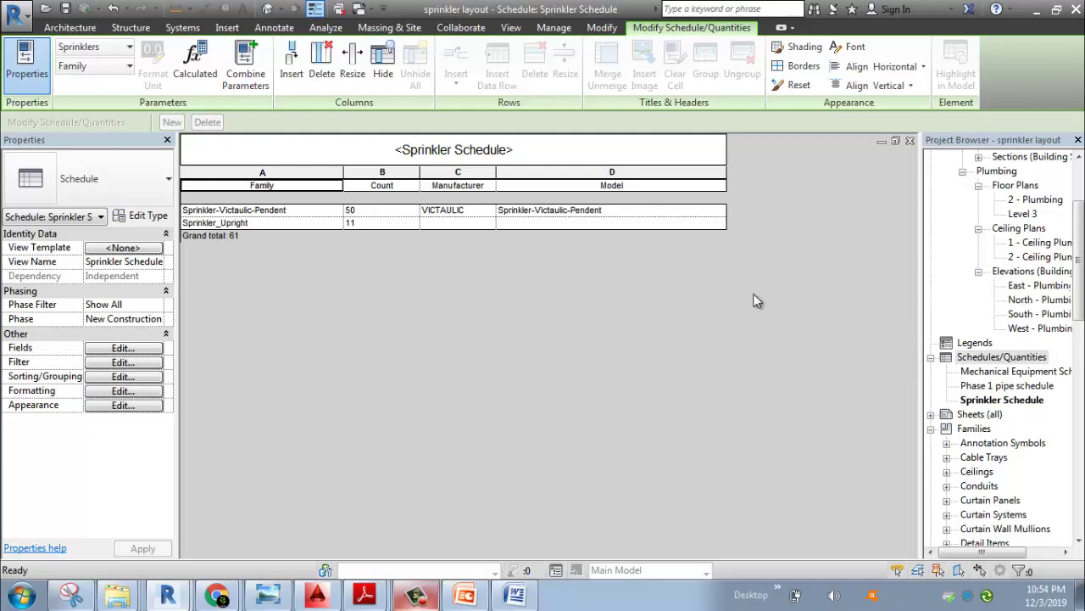
key("ctrl+Tab")
key("ctrl+Tab")
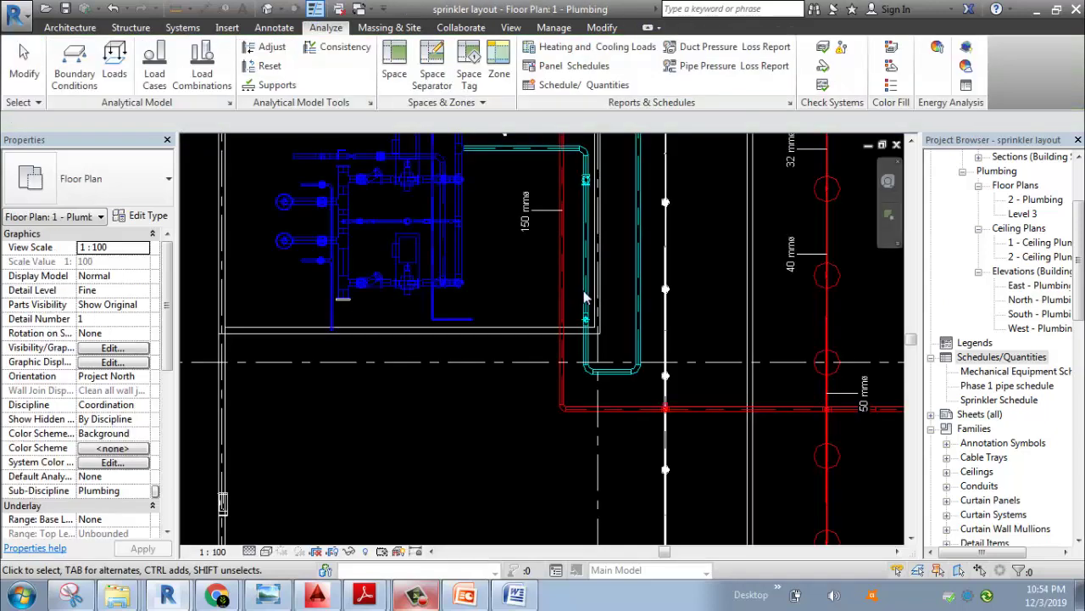
scroll(718, 296, "down", 4)
scroll(534, 273, "up", 3)
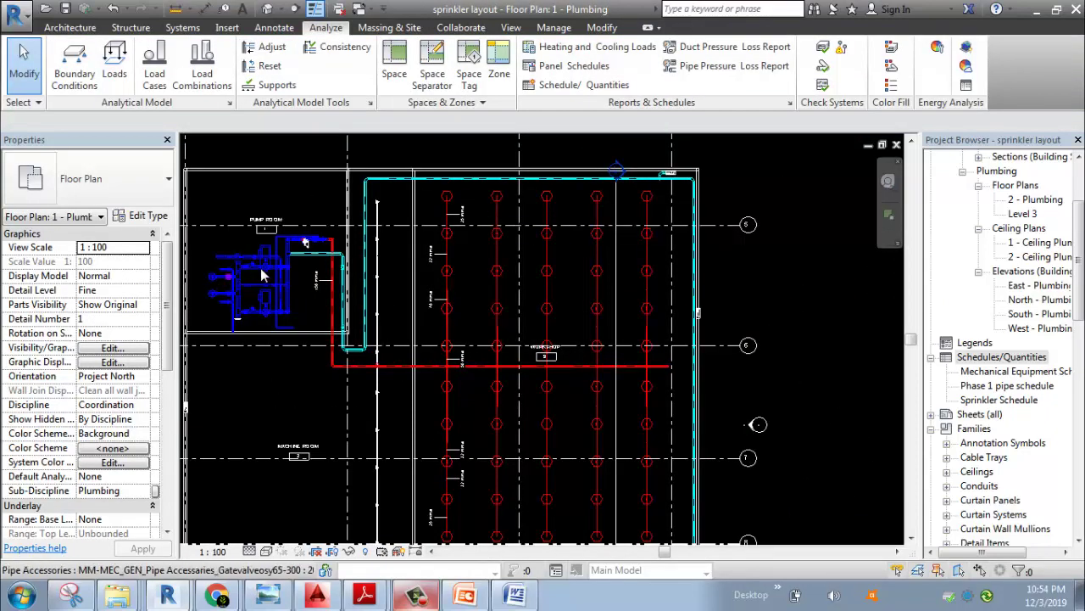
scroll(276, 258, "up", 2)
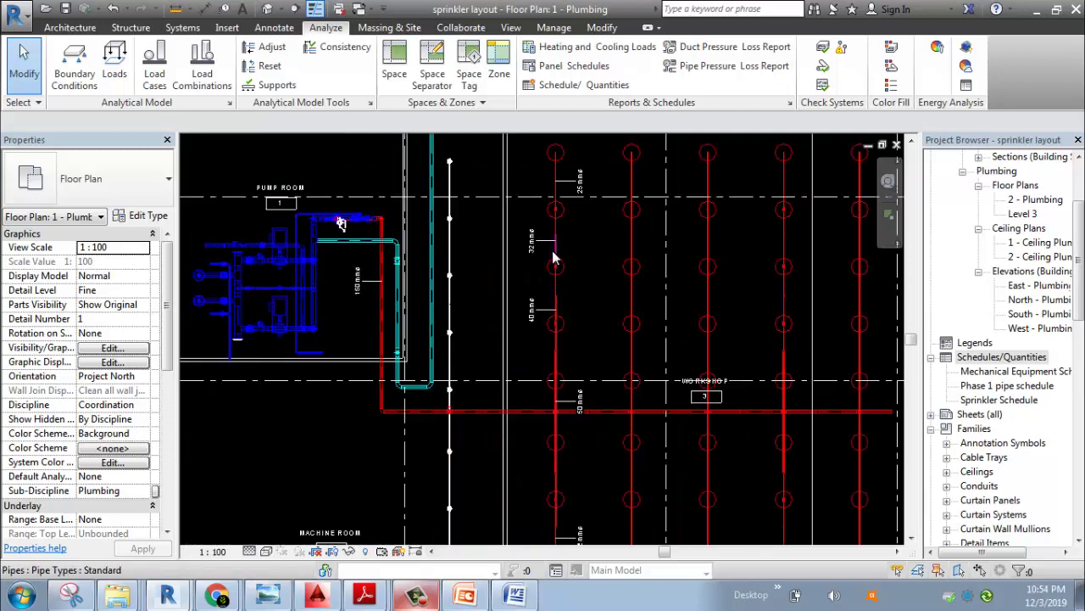
scroll(550, 251, "down", 2)
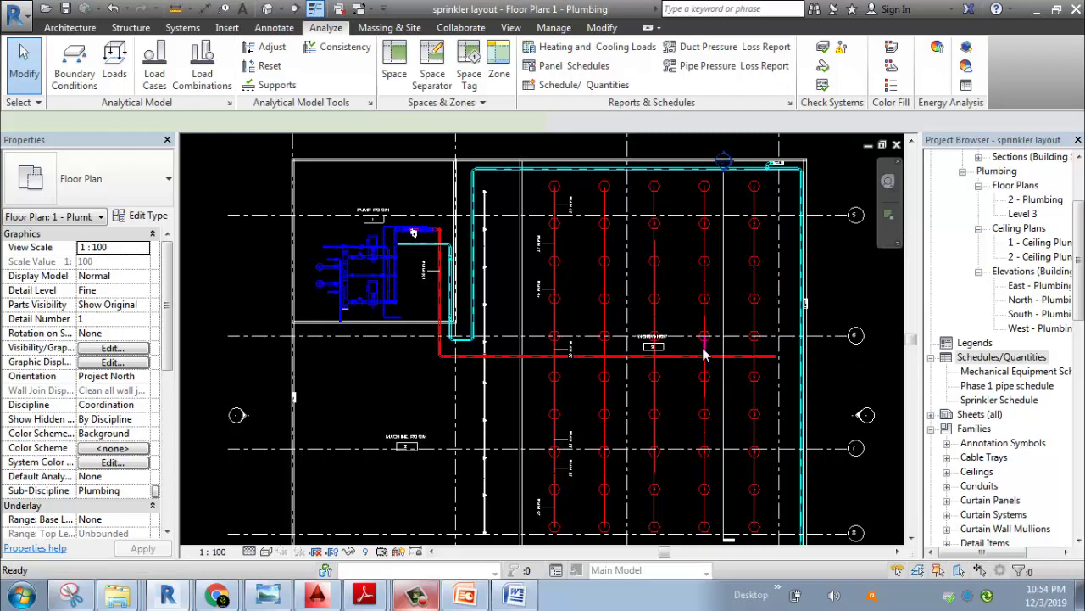
key("ctrl+Tab")
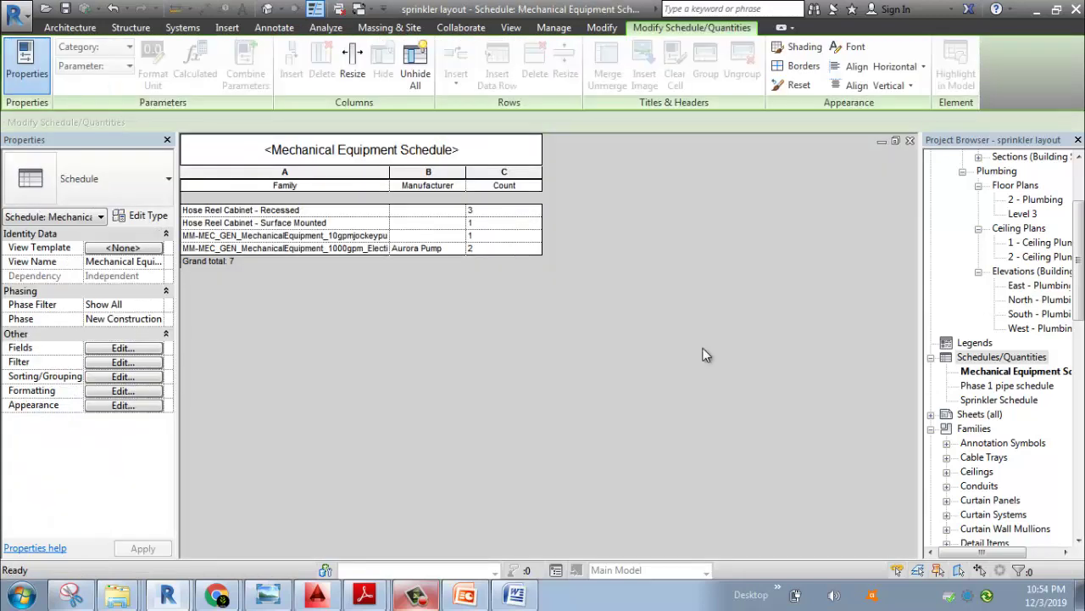
key("ctrl+Tab")
key("ctrl+Tab")
key("ctrl+Tab")
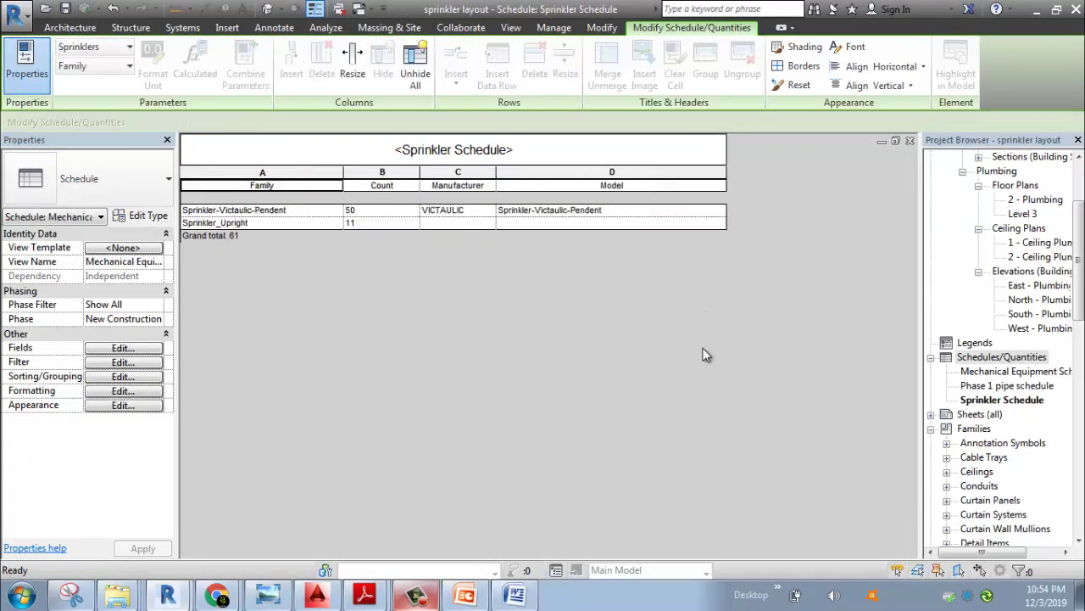
Move the Count field below Manufacturer and Model so it becomes the last column
left_click(395, 172)
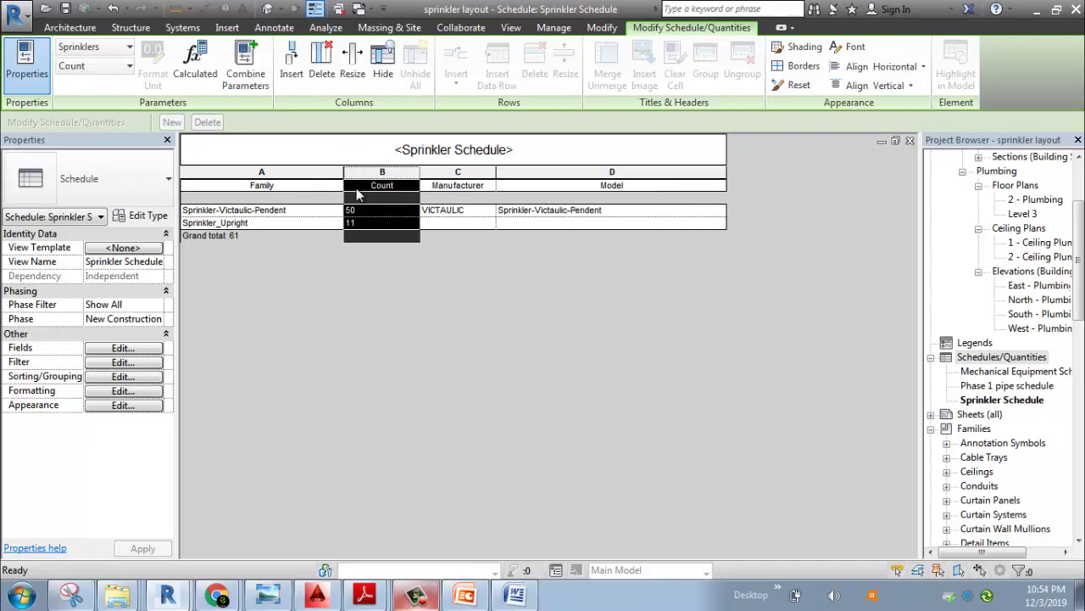
left_click(101, 348)
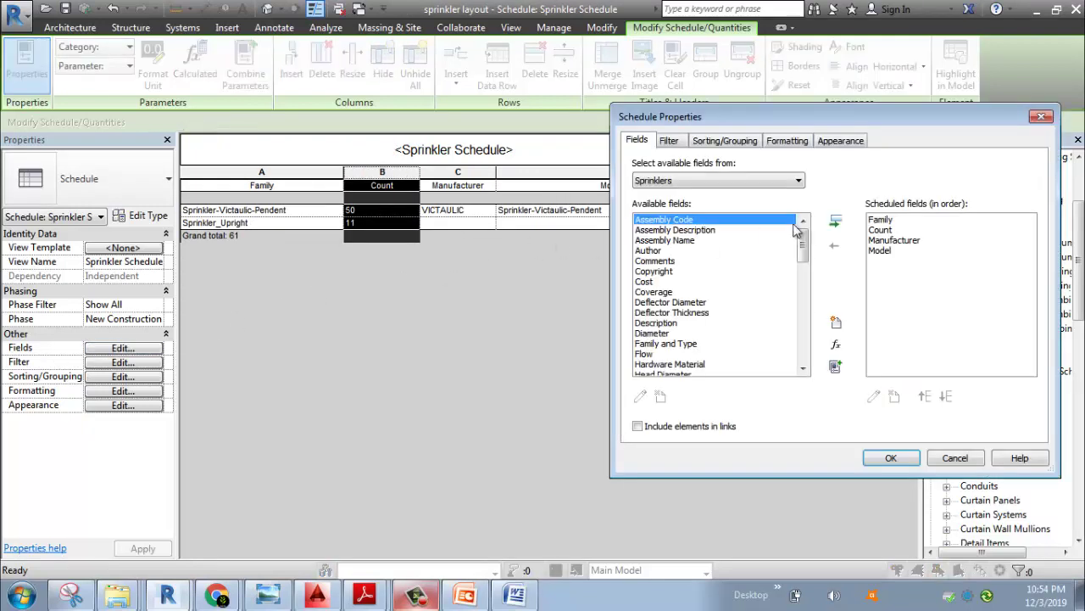
left_click(880, 230)
left_click(887, 248, "shift")
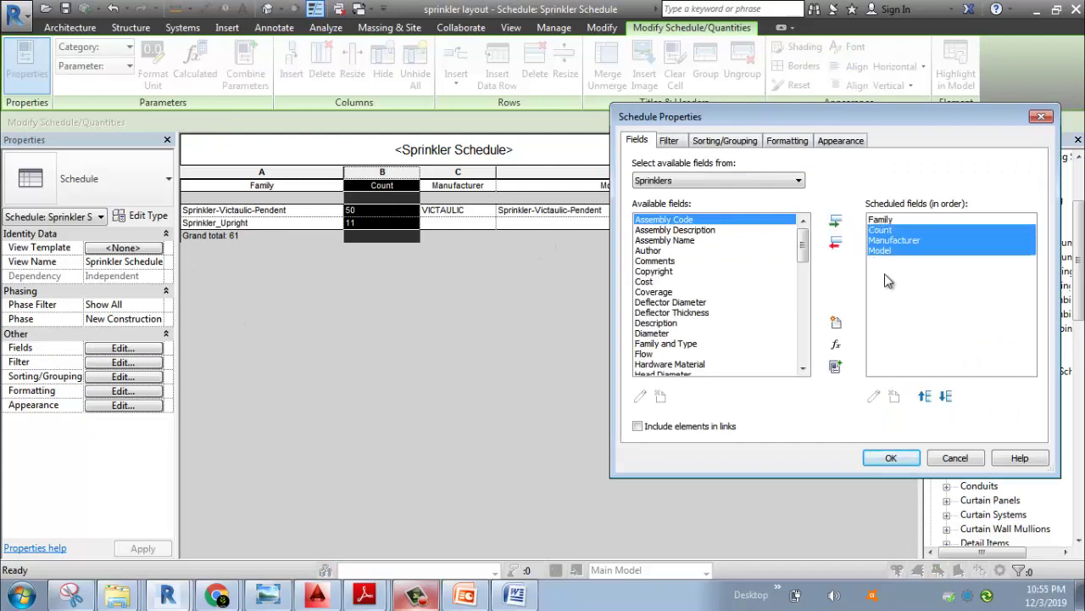
left_click(884, 230)
left_click(946, 396)
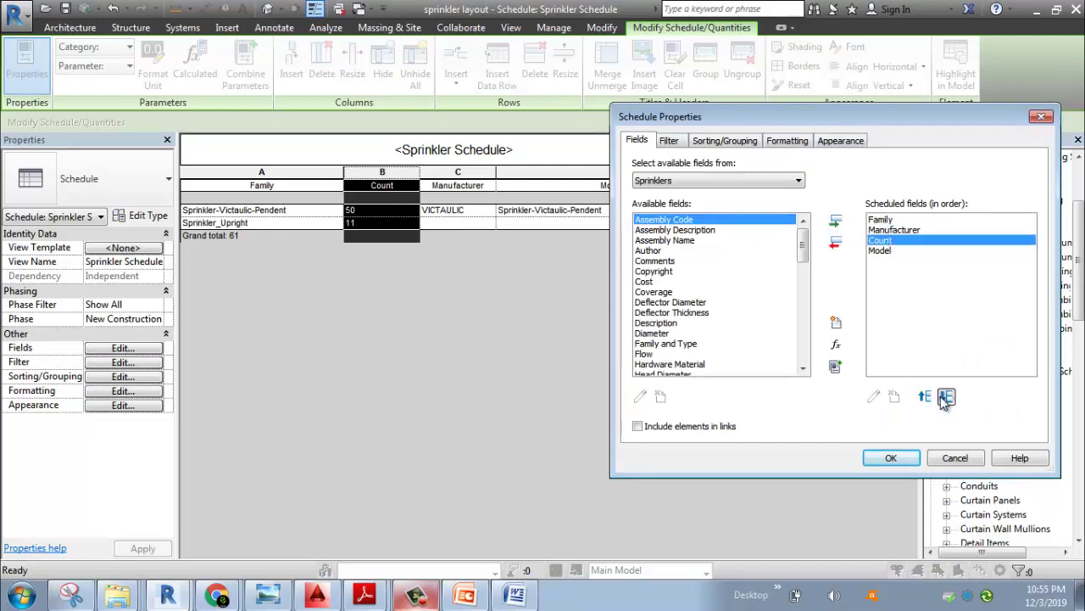
left_click(945, 396)
left_click(891, 458)
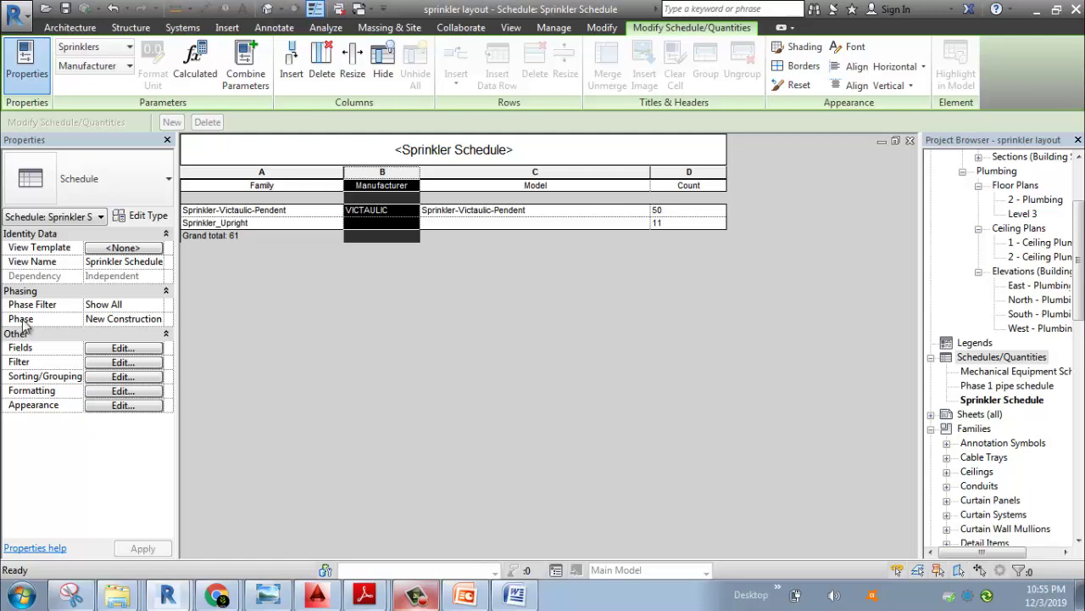
left_click(121, 349)
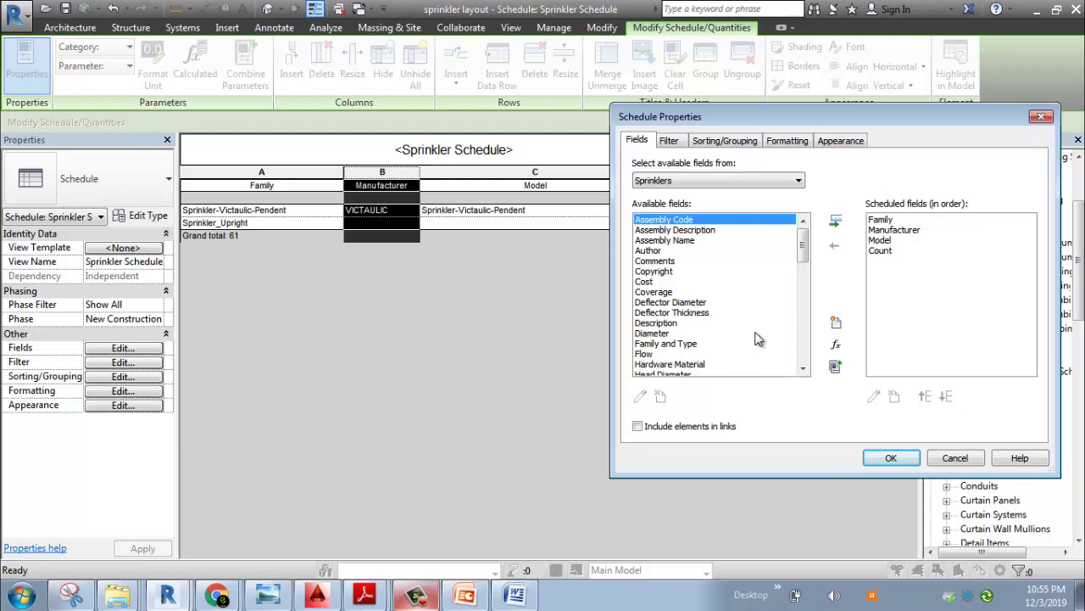
left_click(891, 459)
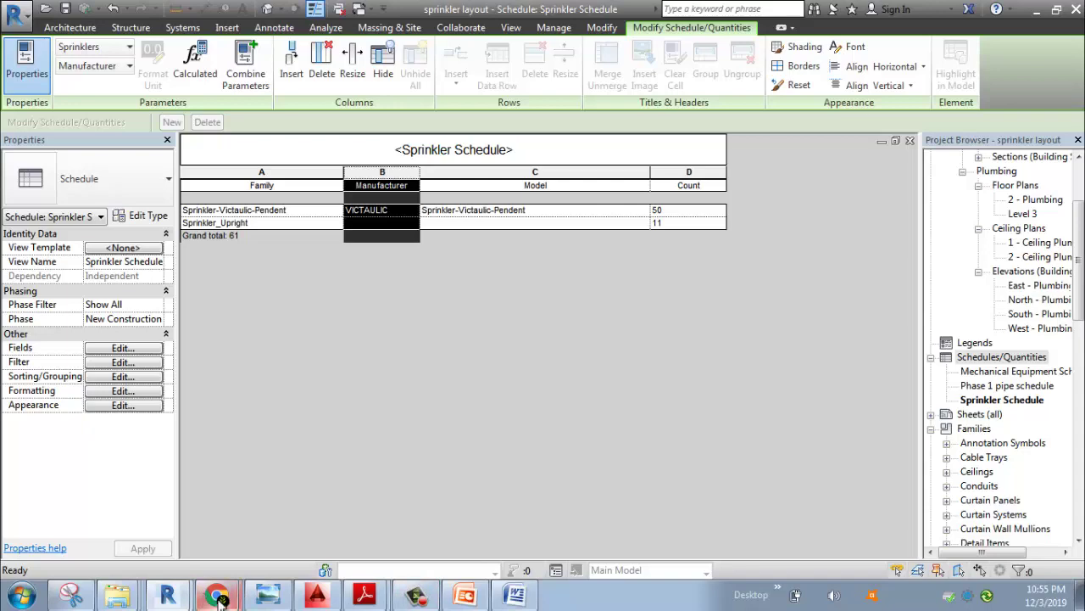
left_click(844, 526)
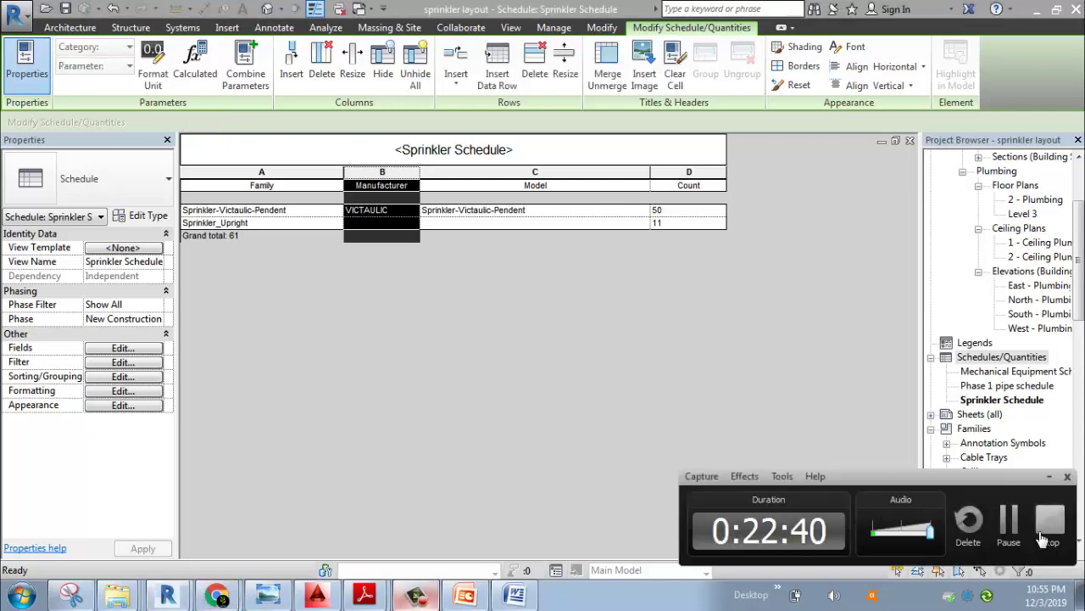